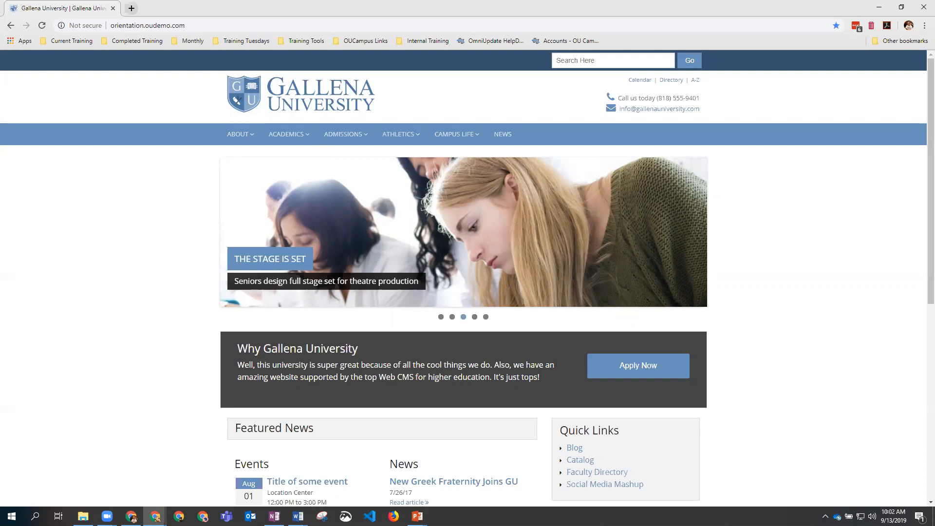
Step: Go to the Gallena Gophers page from the Athletics menu and scroll down to its footer
click(390, 135)
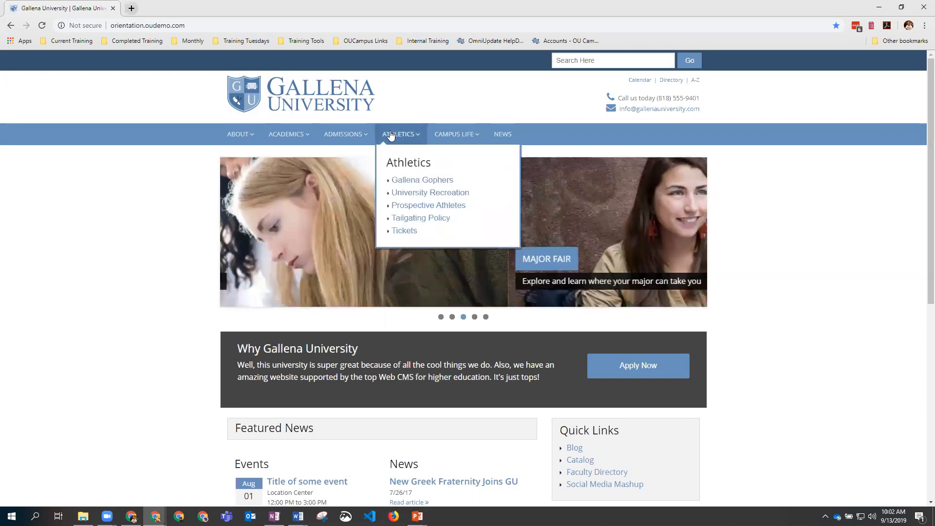
click(427, 184)
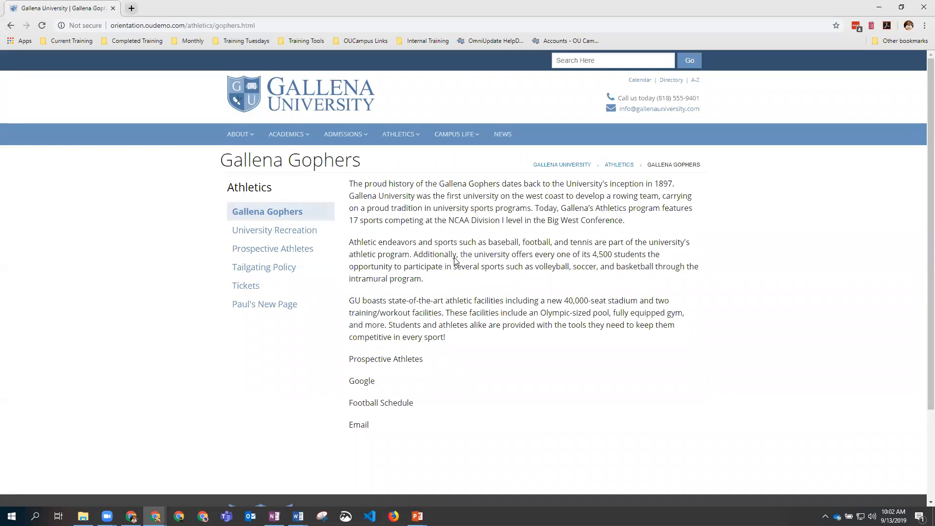
scroll(456, 261, down, 3)
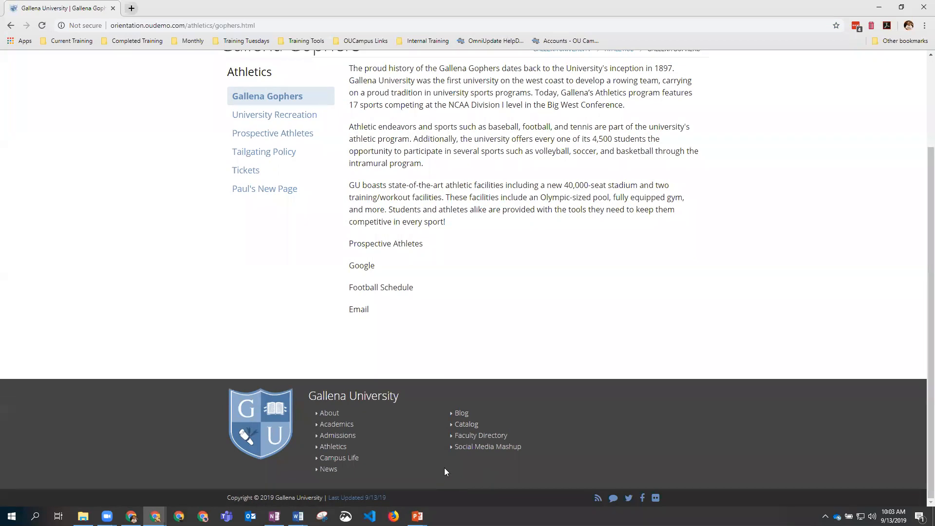
Step: Log in to OU Campus from the footer's Last Updated link with the account username and password
click(369, 499)
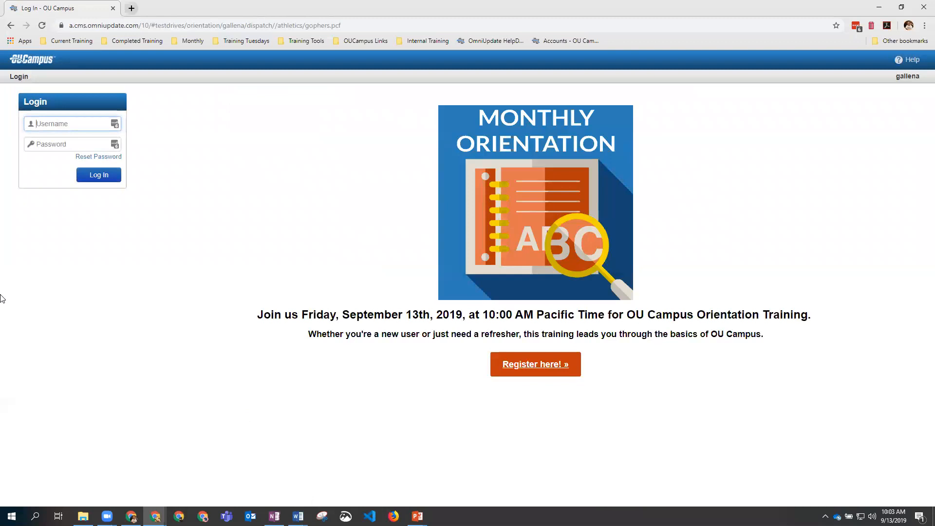
text(zz-level08)
click(43, 125)
text(-)
click(37, 144)
text(••••••••)
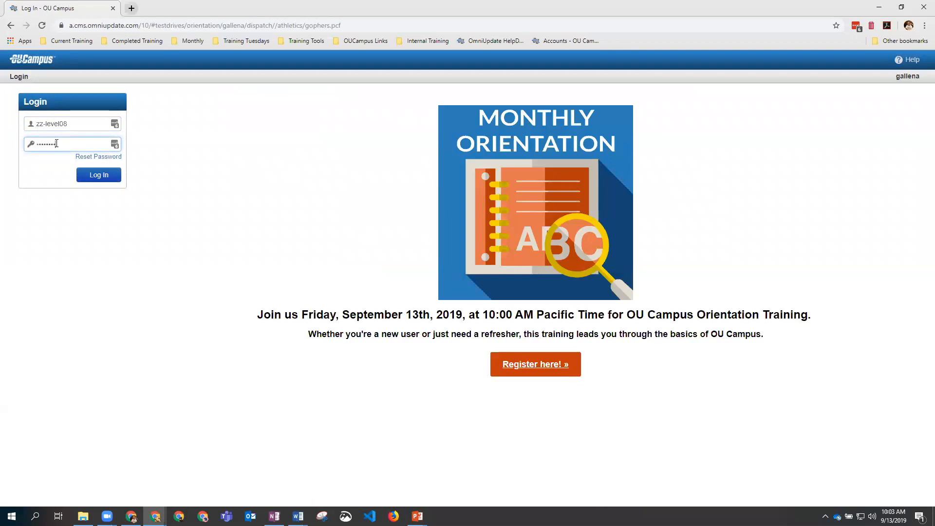
click(90, 177)
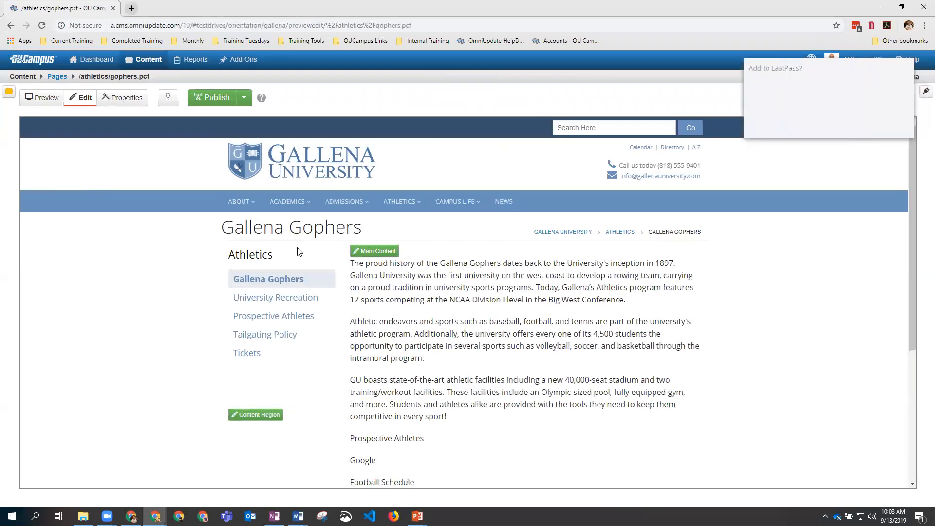
Step: Accept the LastPass save-password prompt with Add, then look over the Dashboard, Content, Reports and Add-Ons menus
click(841, 125)
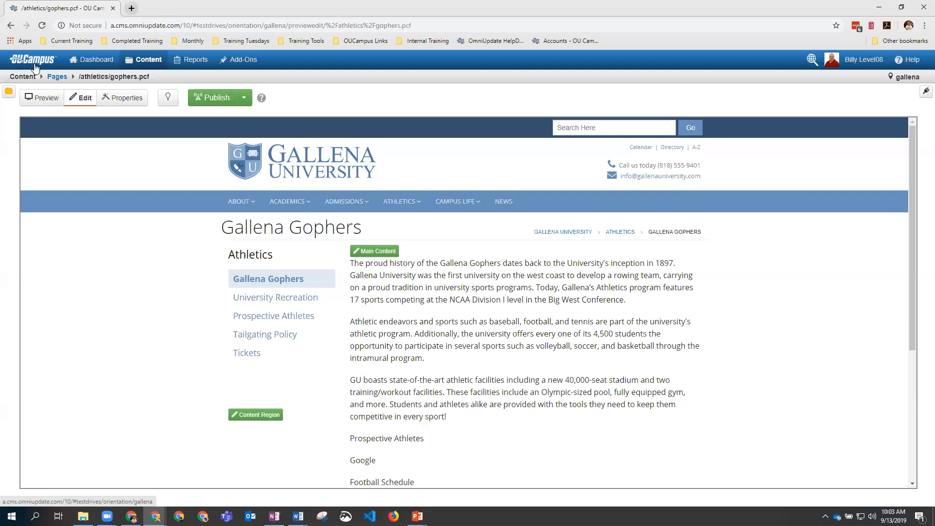
mouse_move(95, 66)
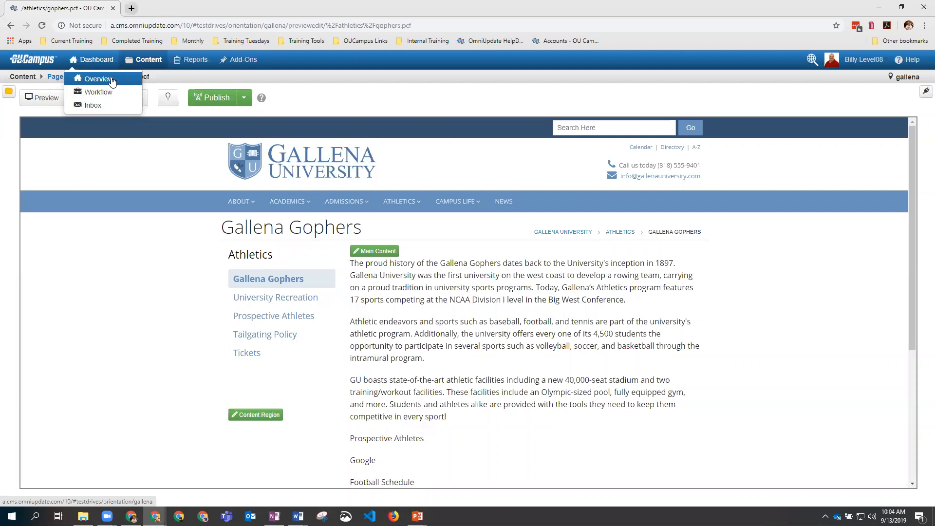
mouse_move(155, 67)
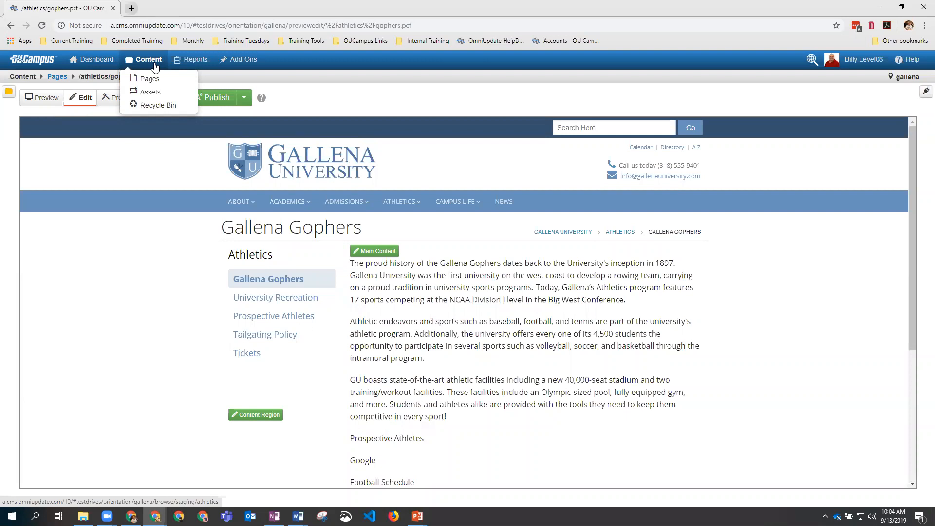
mouse_move(198, 66)
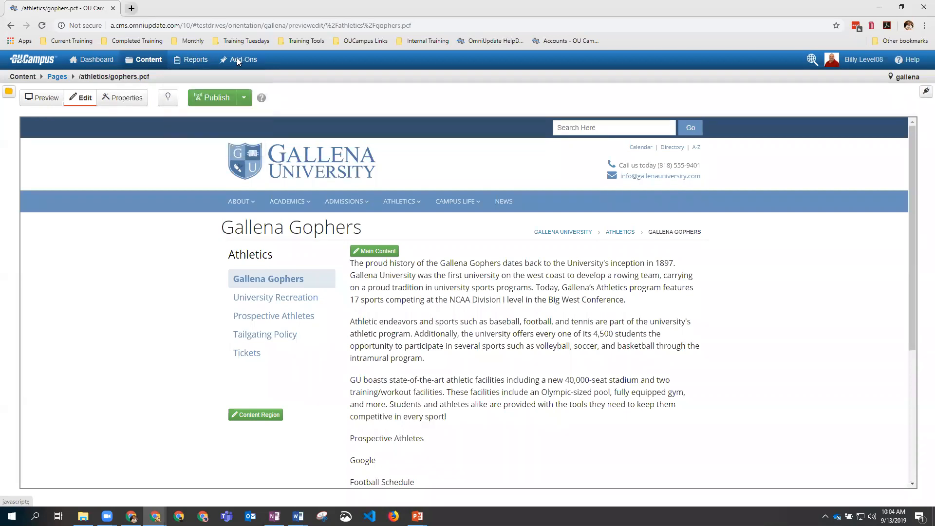
mouse_move(238, 61)
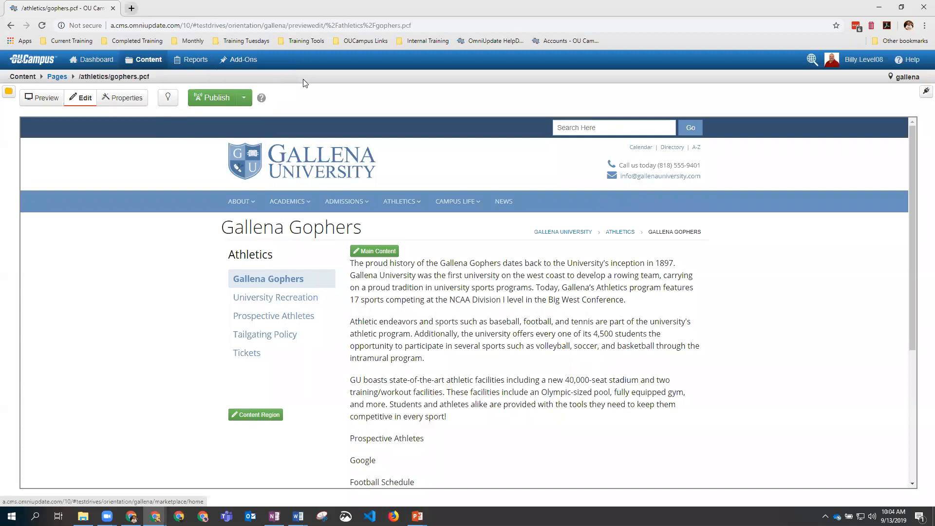
Step: Open Help > Support in a new tab, then return to the gophers.pcf editor tab
click(811, 61)
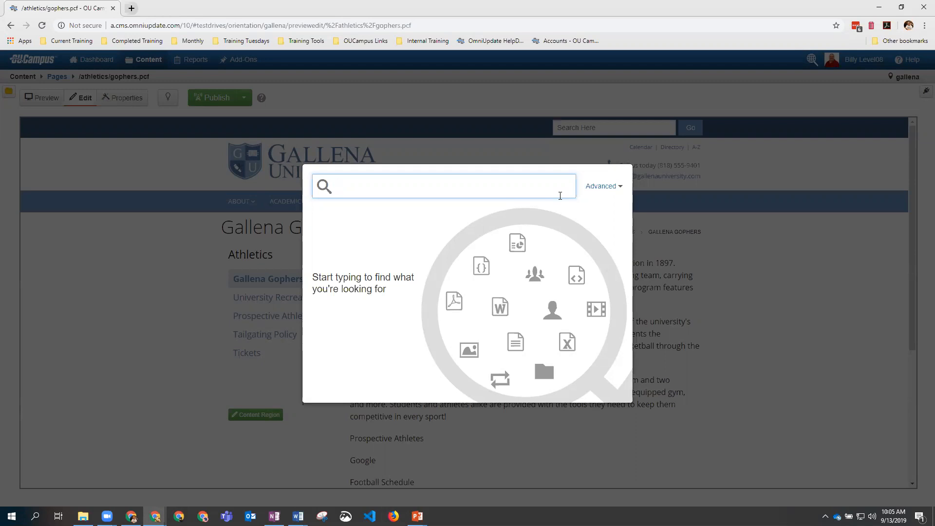
click(834, 94)
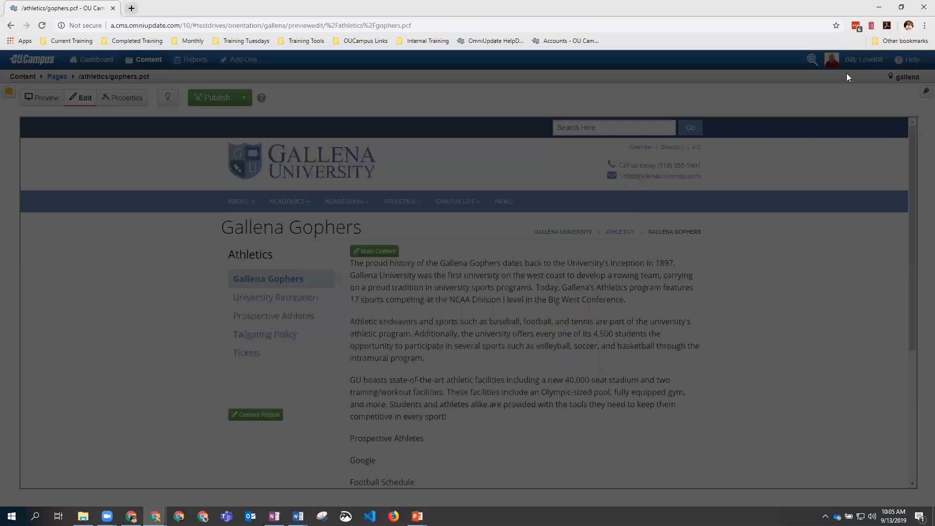
click(850, 61)
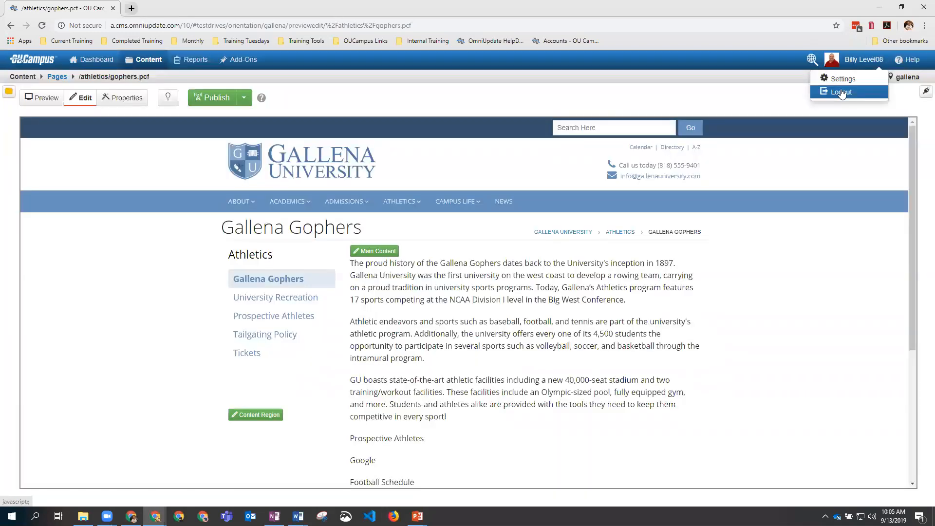
click(903, 64)
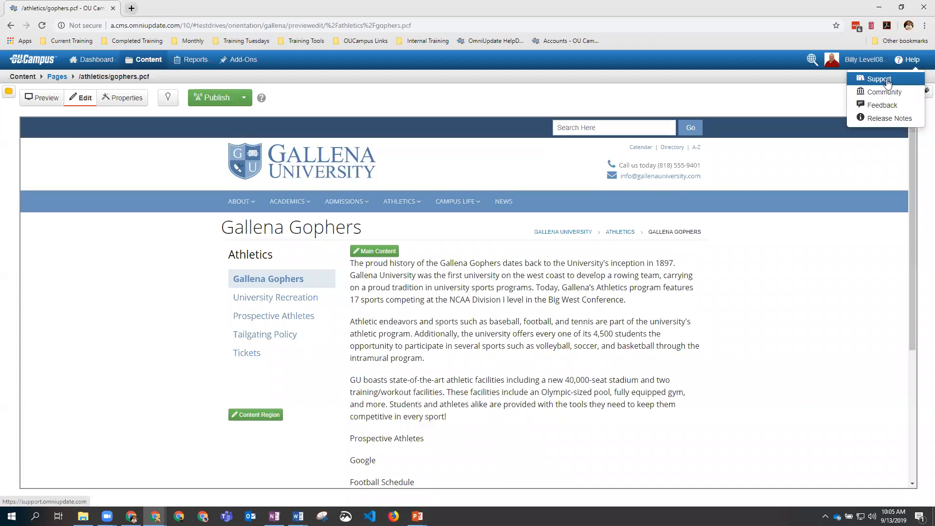
click(887, 82)
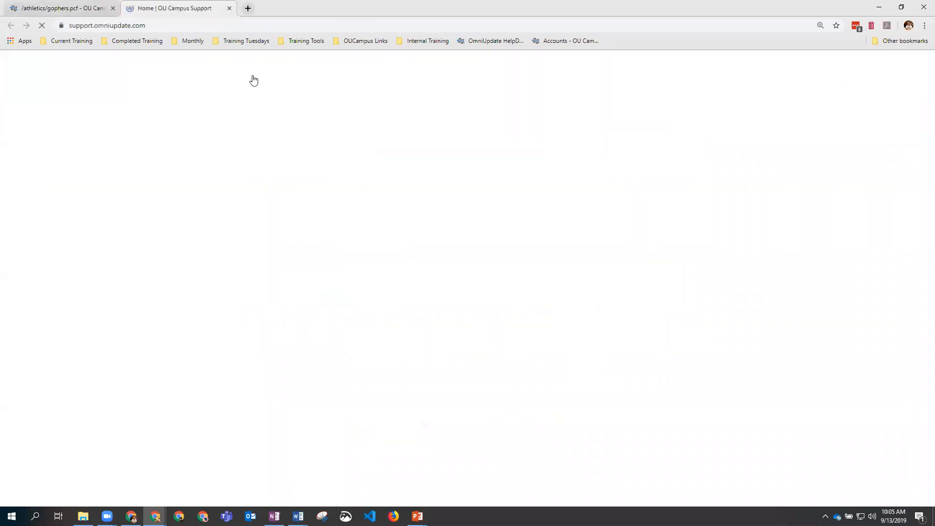
scroll(263, 166, down, 4)
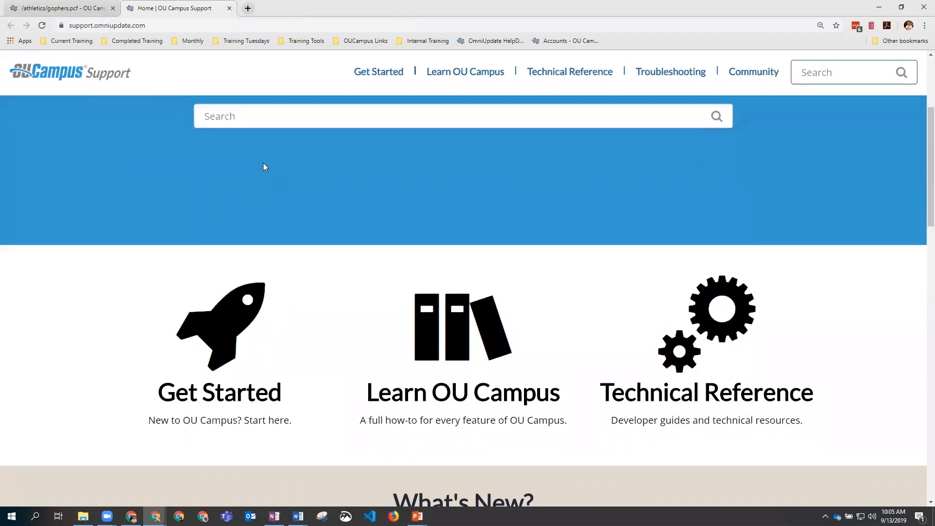
scroll(263, 165, up, 4)
click(60, 10)
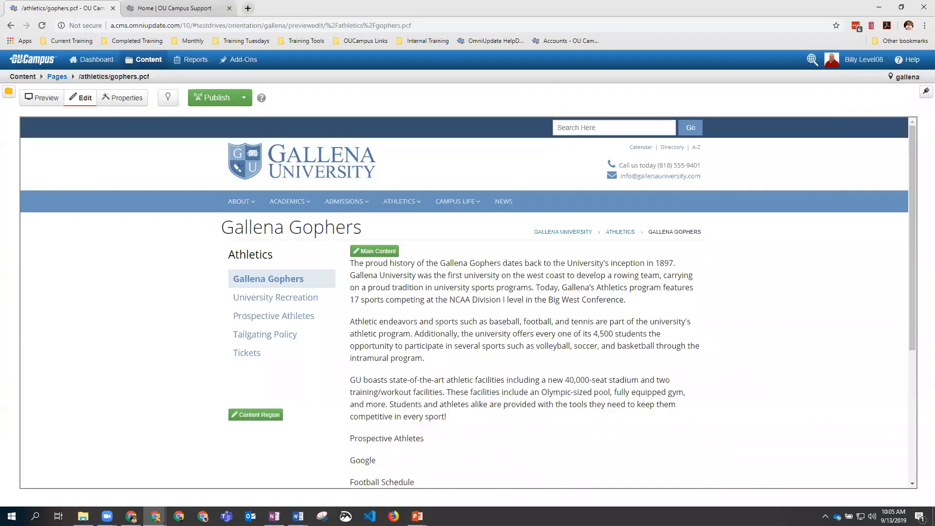
mouse_move(909, 62)
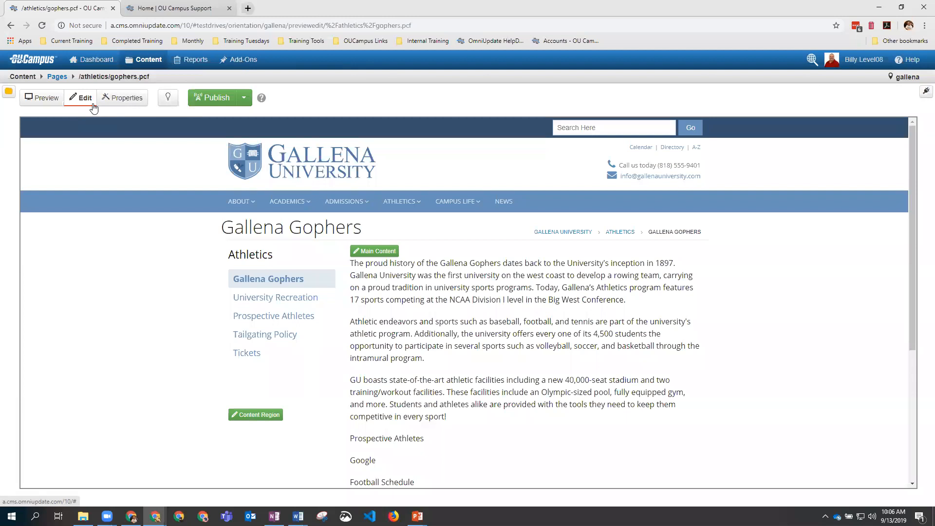
click(43, 99)
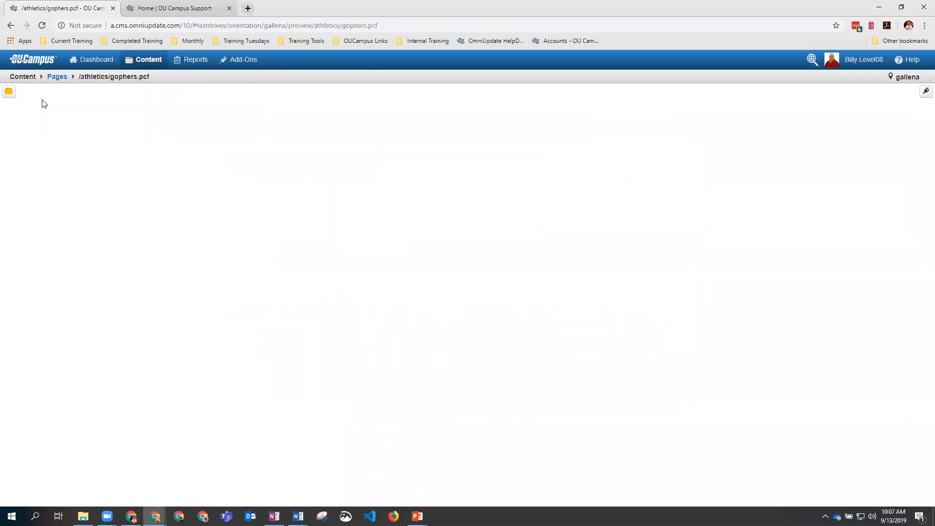
mouse_move(366, 224)
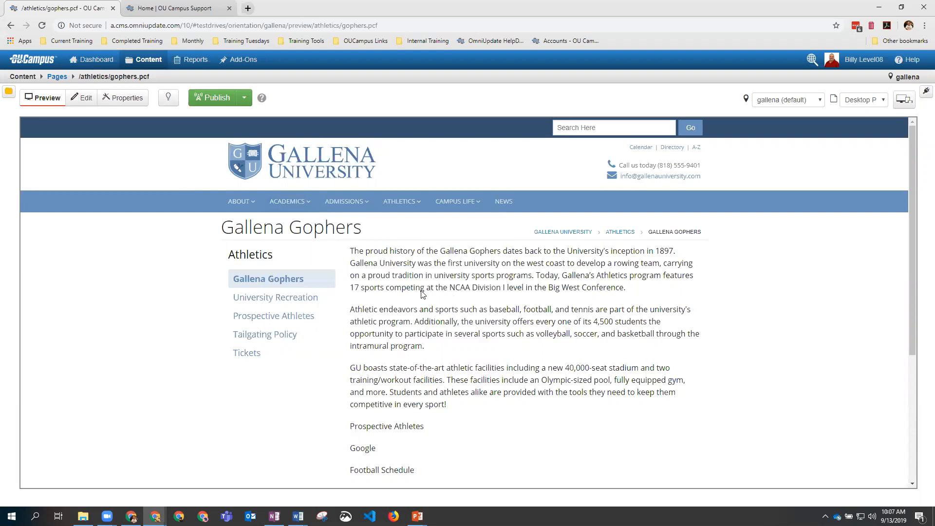
scroll(421, 293, down, 4)
scroll(418, 294, up, 4)
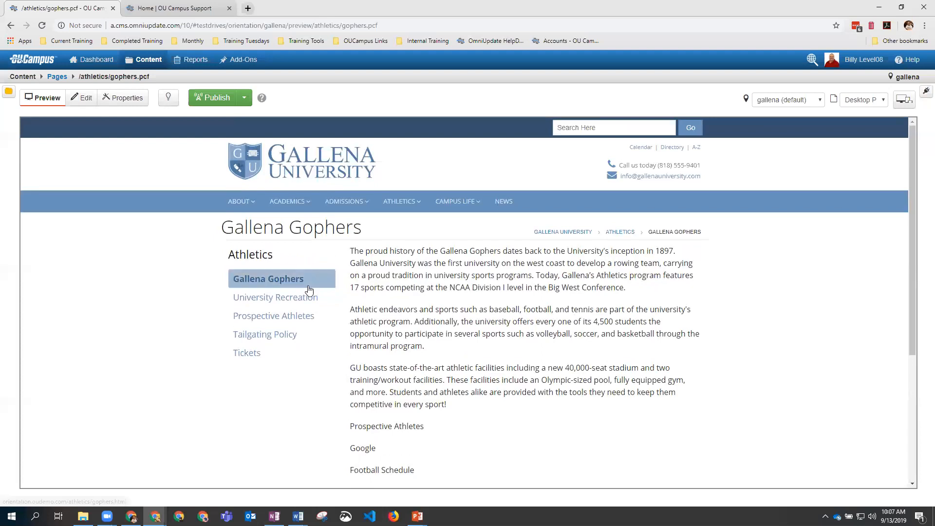
click(77, 99)
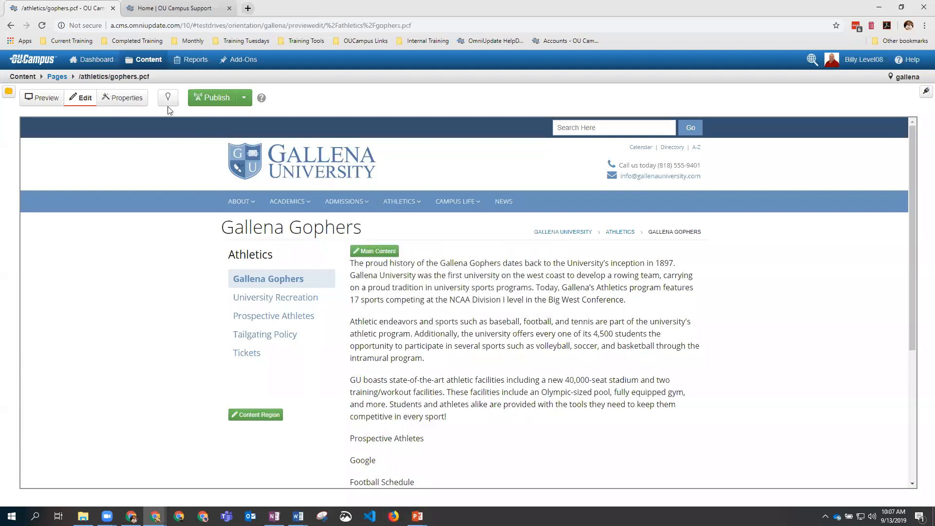
Step: Check out gophers.pcf, review its Page Parameters (title Gallena Gophers, tag training), then return to Edit
click(137, 101)
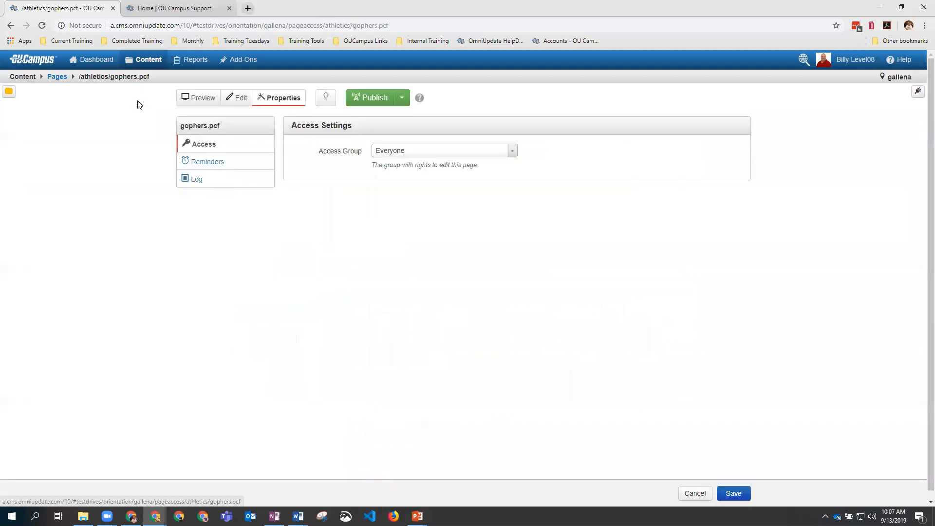
click(325, 102)
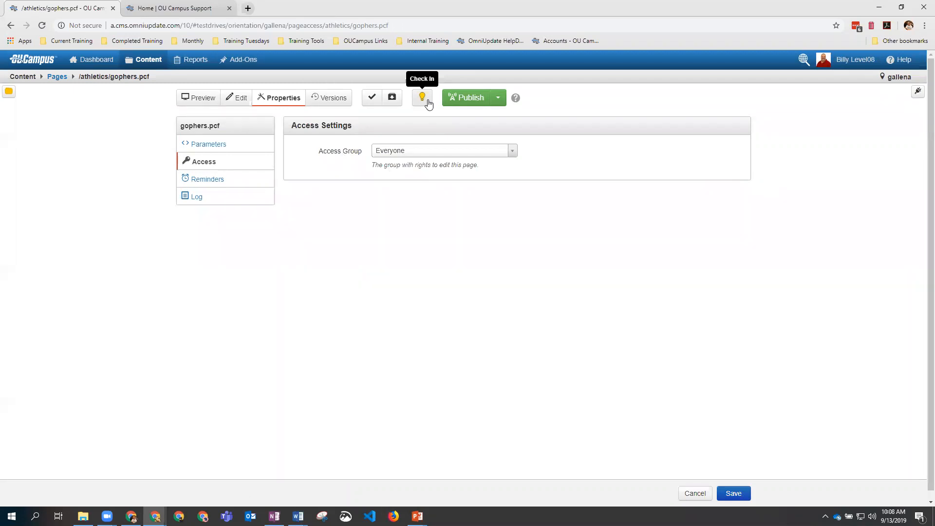
click(225, 150)
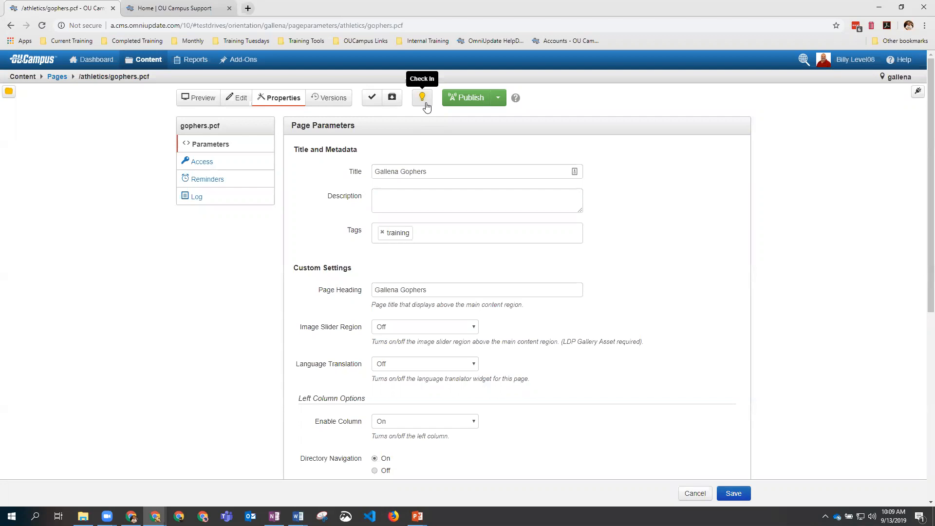
click(233, 101)
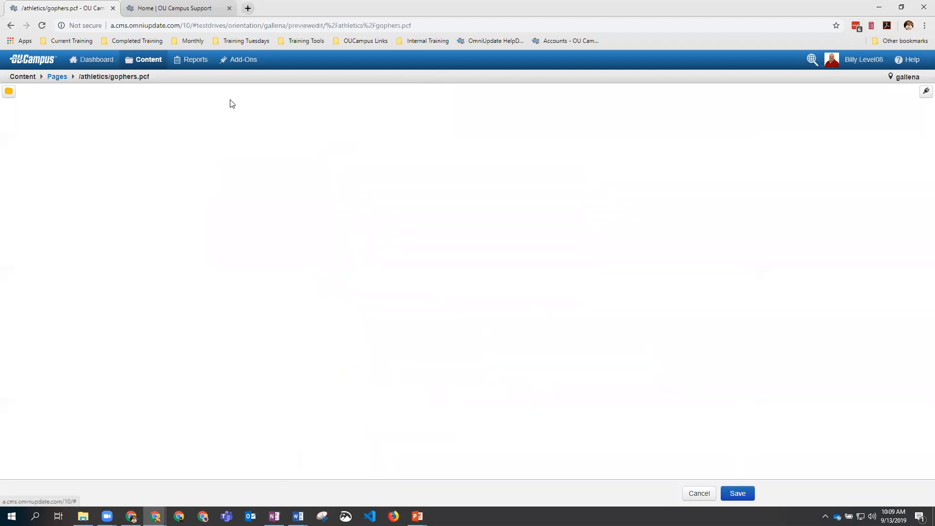
Step: Show the Gadgets sidebar next to the gophers.pcf page preview
mouse_move(298, 197)
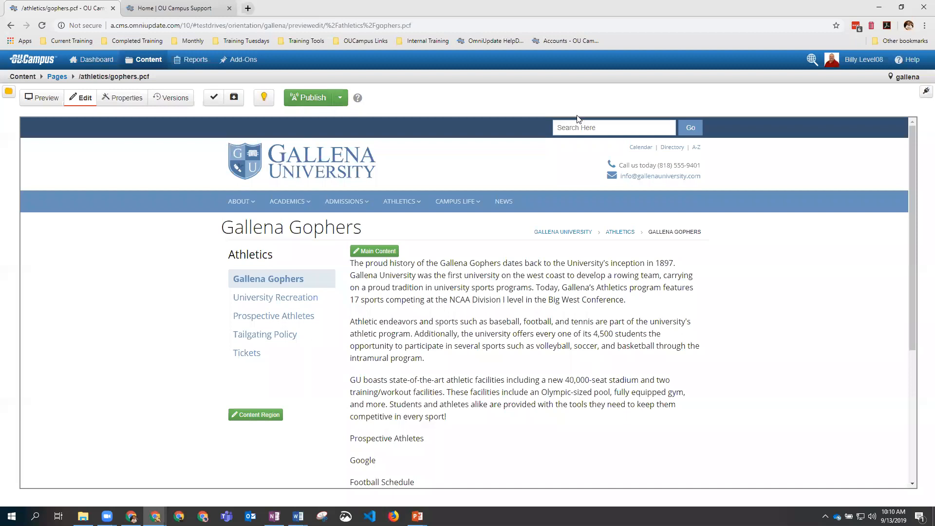
click(924, 97)
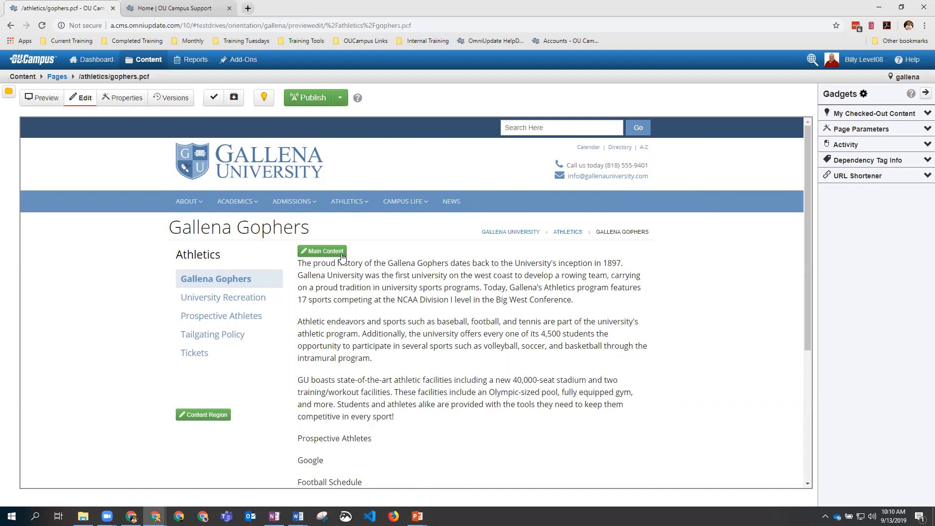
Step: Open the gophers.pcf Main Content region in the WYSIWYG editor
click(326, 253)
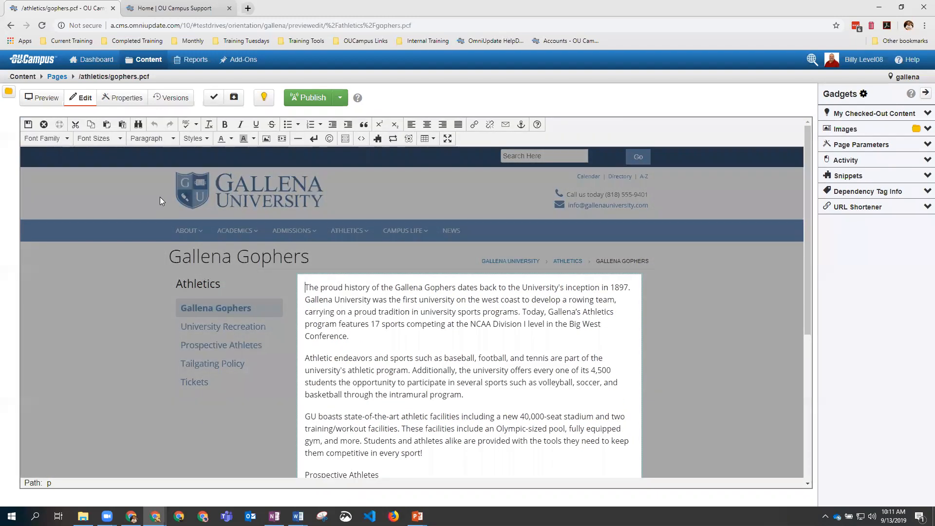
Step: Close the editor without saving and check /athletics/gophers.pcf back in from My Checked-Out Content
click(44, 125)
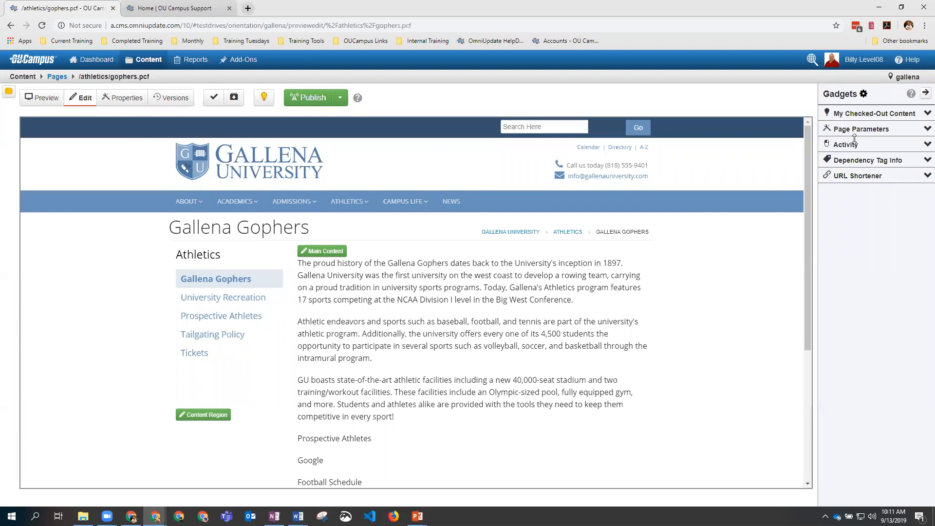
click(927, 114)
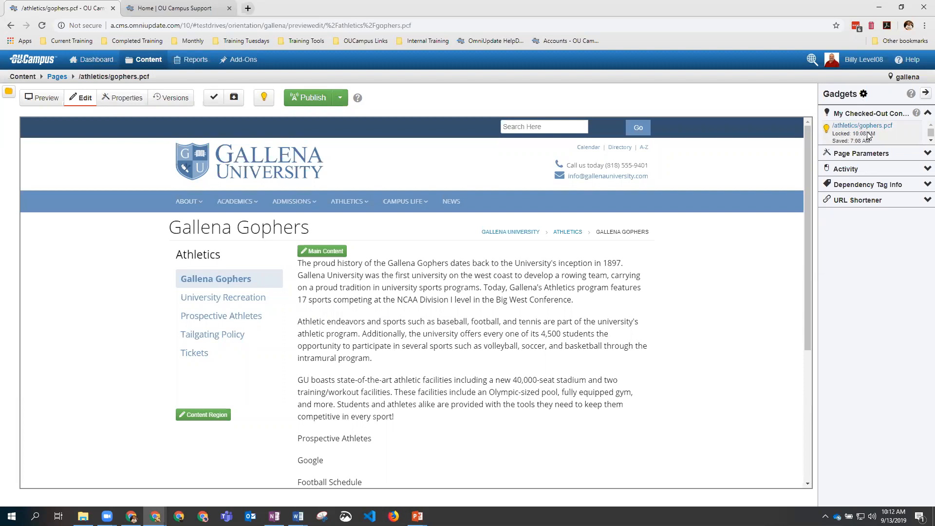
click(827, 128)
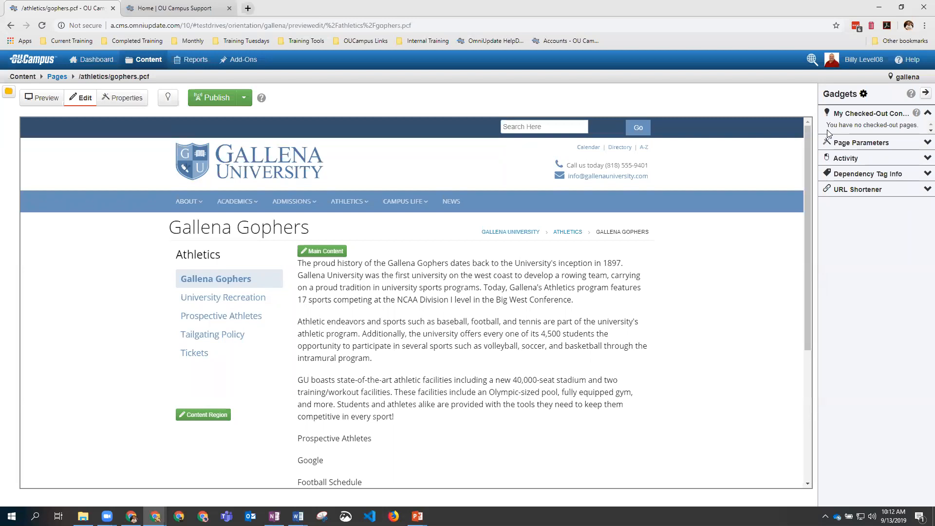
Step: Hide the Gadgets sidebar and reopen the Main Content region in the WYSIWYG editor
click(924, 95)
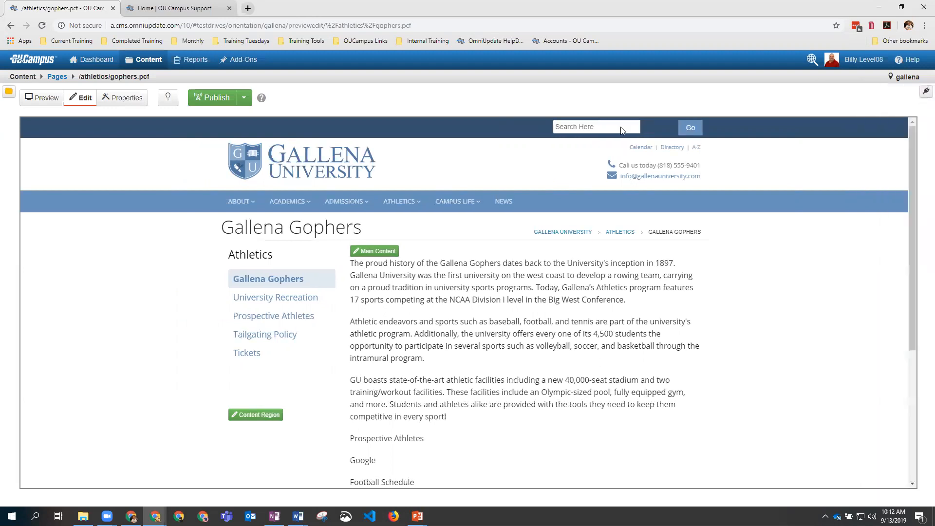
mouse_move(334, 200)
mouse_move(287, 202)
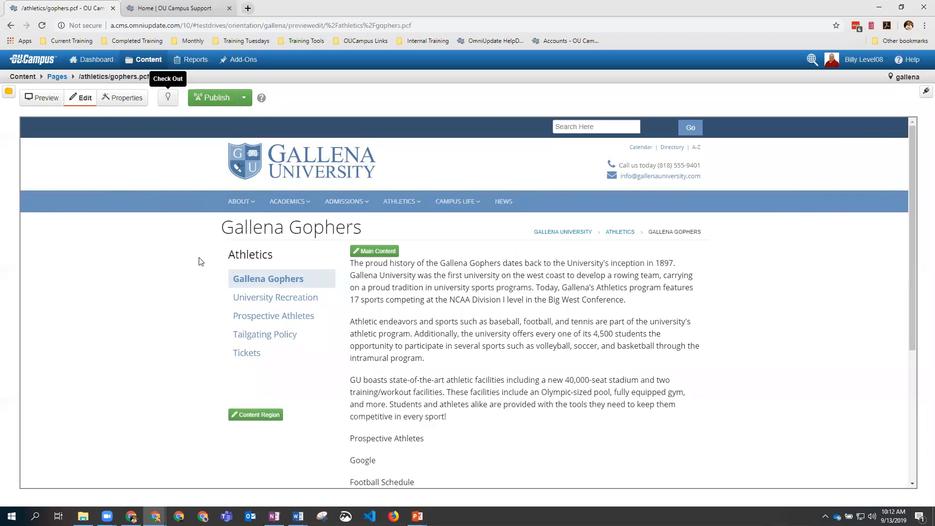
click(384, 252)
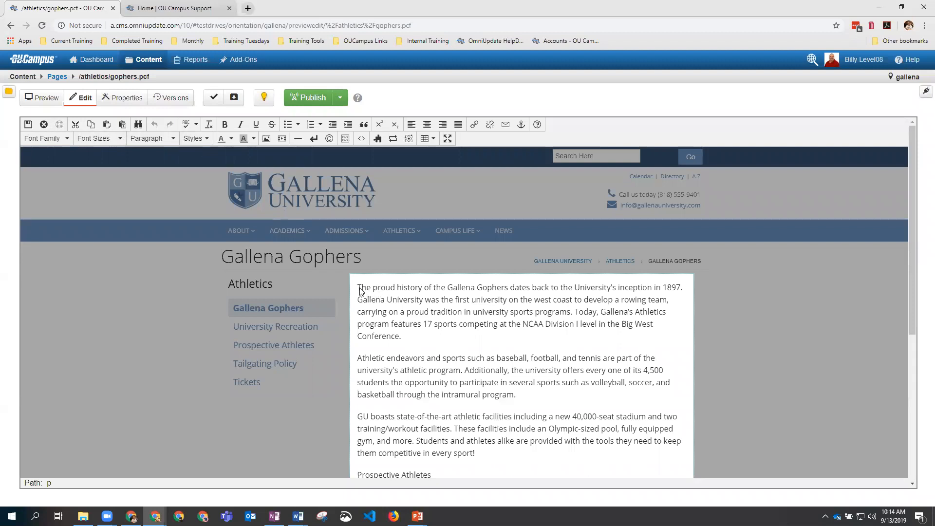
Step: Split "The proud history" onto its own line and format it as Heading 2
drag(359, 291, 423, 292)
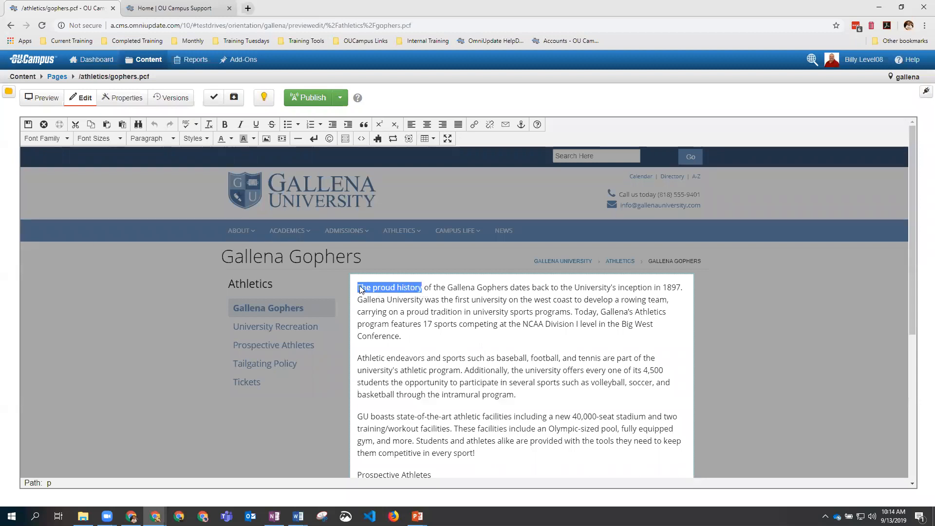
click(426, 288)
key(Return)
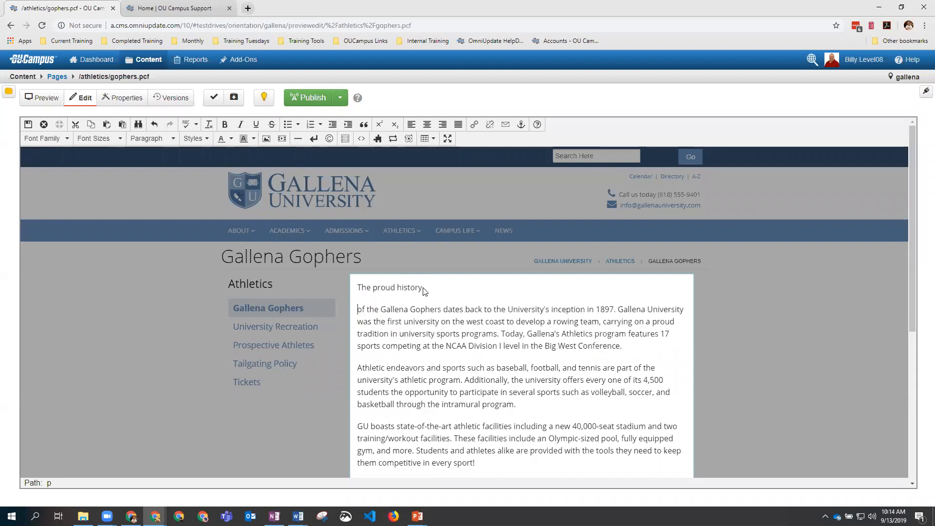
drag(423, 288, 356, 290)
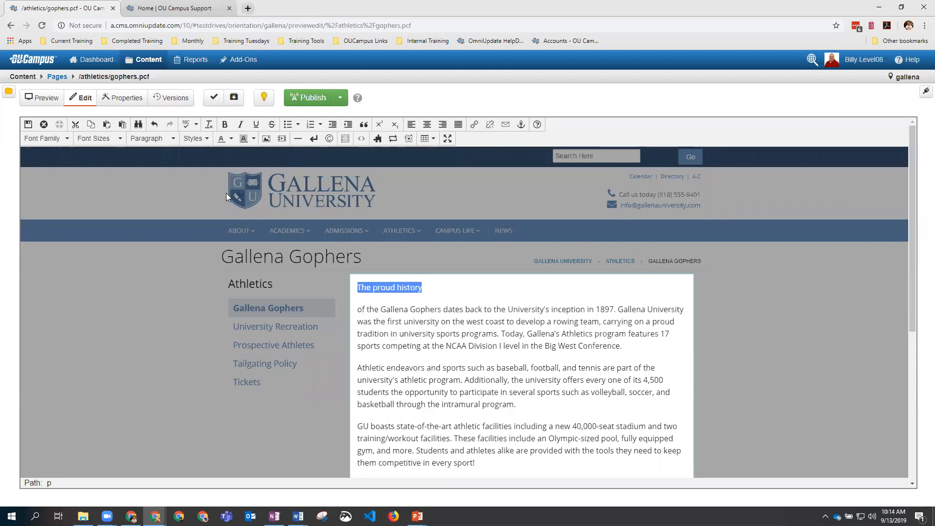
click(147, 140)
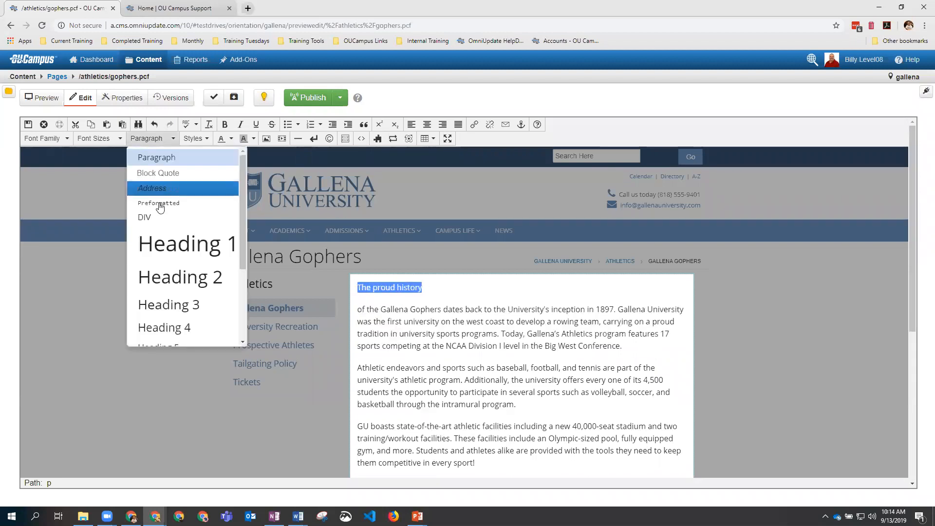
click(177, 276)
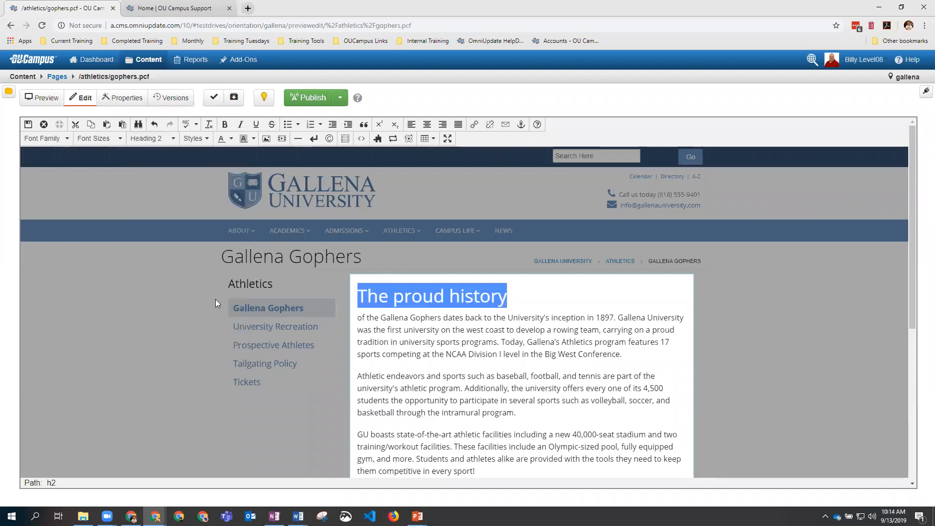
Step: Delete the leftover fragment ending in 1897 and capitalize the heading to "The Proud History"
click(455, 330)
drag(358, 317, 618, 321)
key(BackSpace)
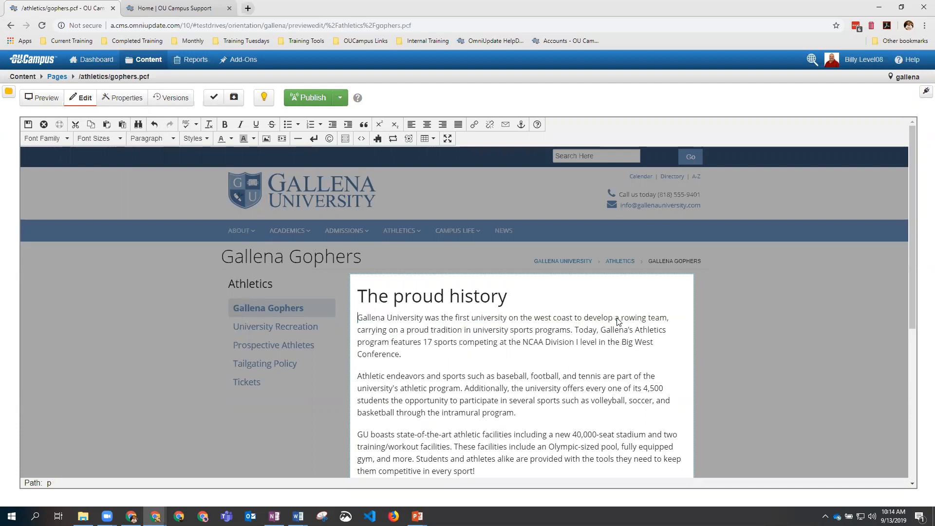
key(Return)
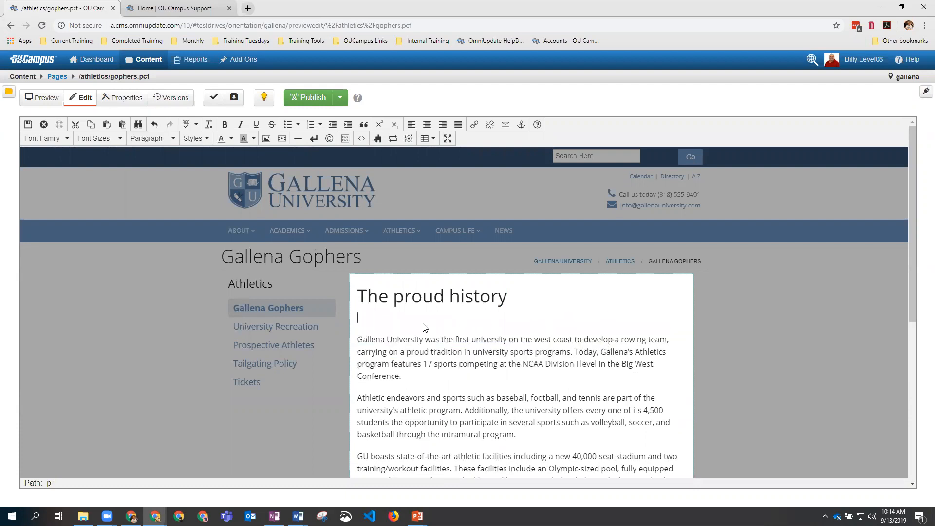
click(404, 301)
key(BackSpace)
text(P)
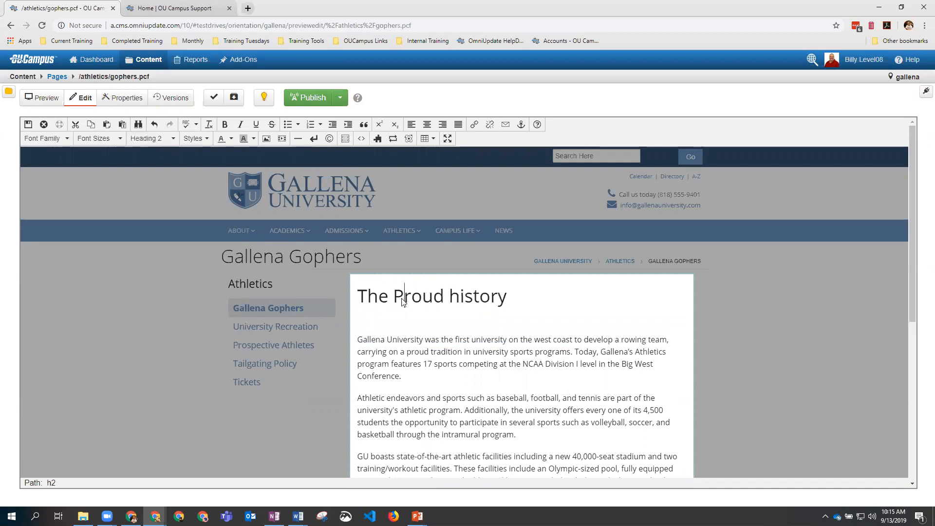
click(459, 301)
key(BackSpace)
text(H)
Step: Type "Here is a new sentance" on the empty line below the heading
click(395, 322)
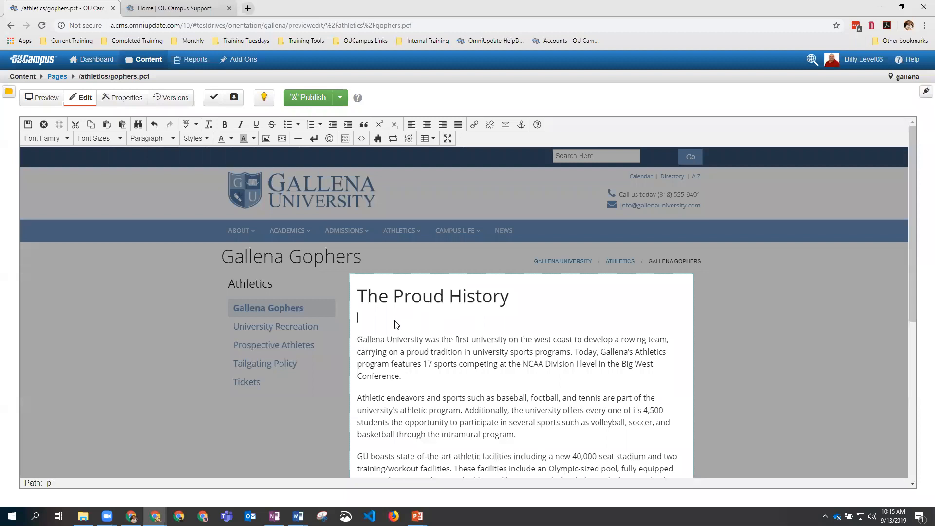
text(Here is a new sentance)
drag(358, 344, 403, 381)
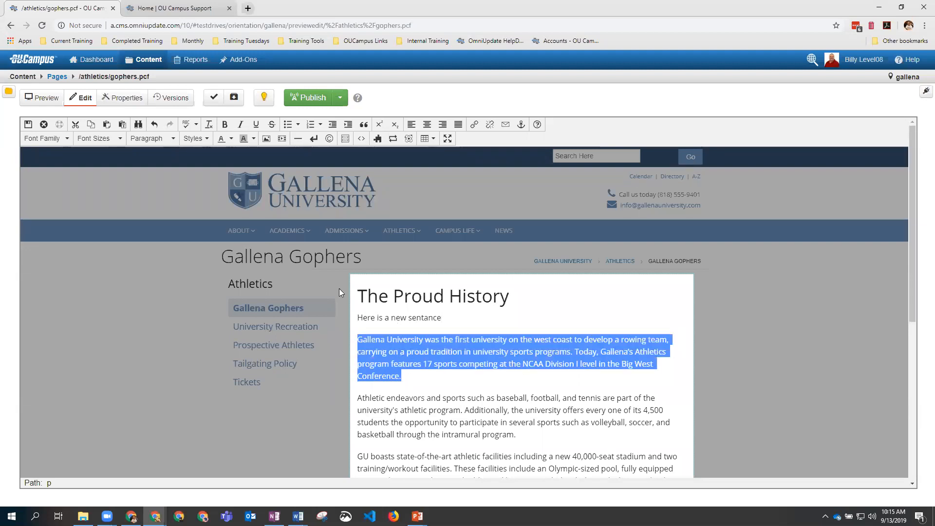
Step: Italicize the paragraph starting 'Gallena University was the first university', then save and exit the editor
click(241, 124)
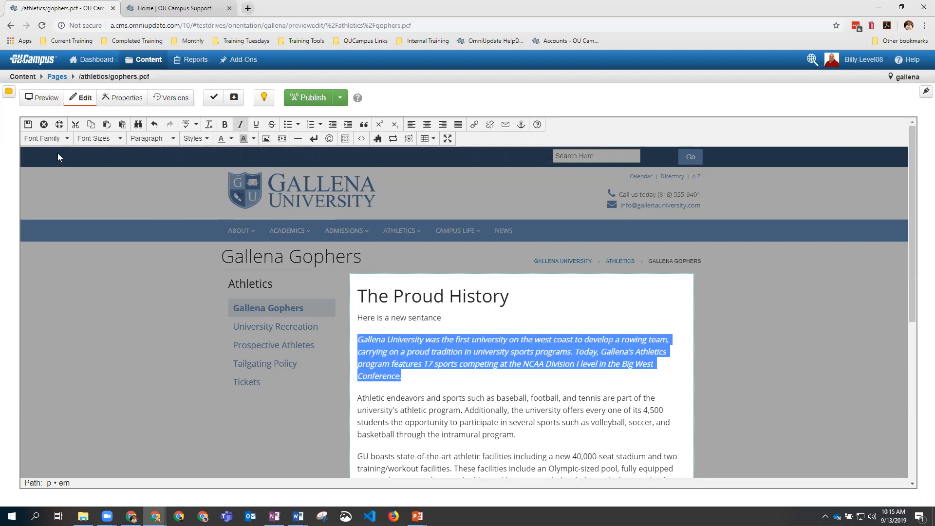
click(28, 125)
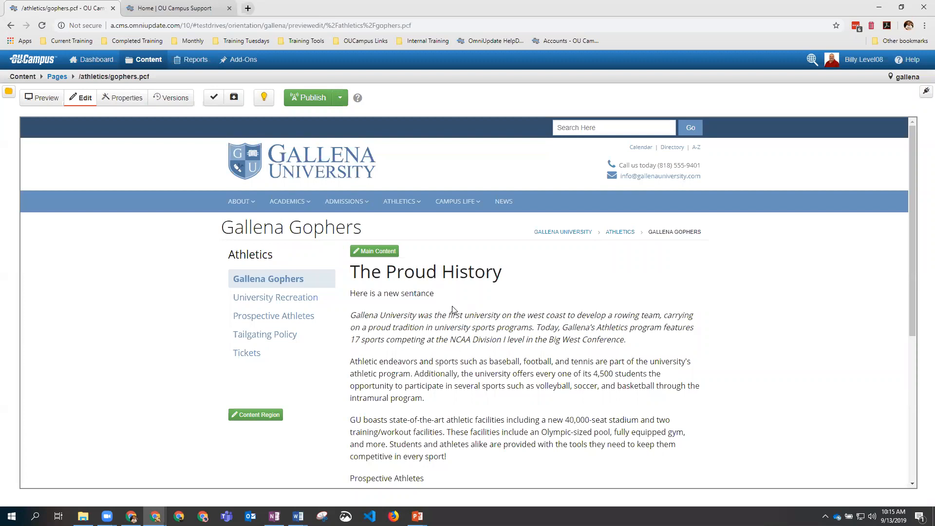
Step: Describe the new version as 'Added a heading', 'Changed the text style', 'Deleted some text', fixing the 'Delketed' typo
click(234, 97)
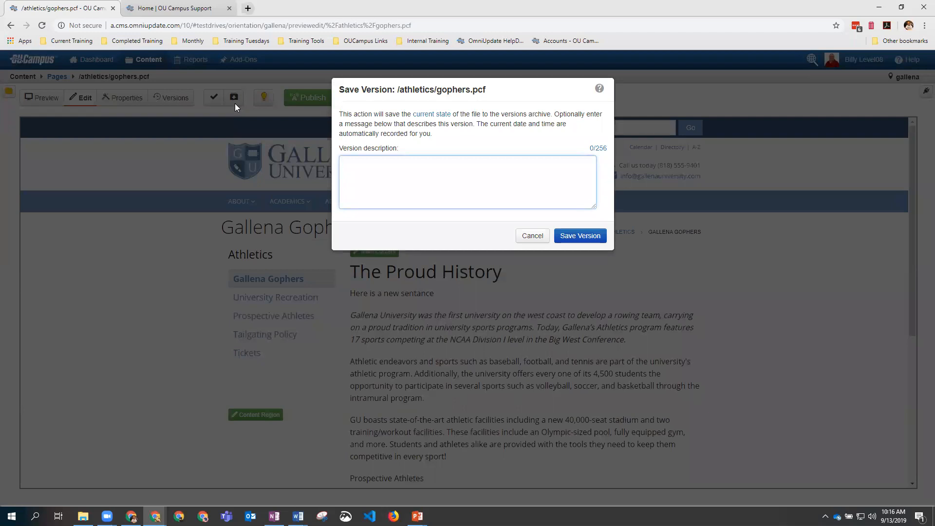
text(Added a heading)
key(Return)
text(Changed the text style Delketed s)
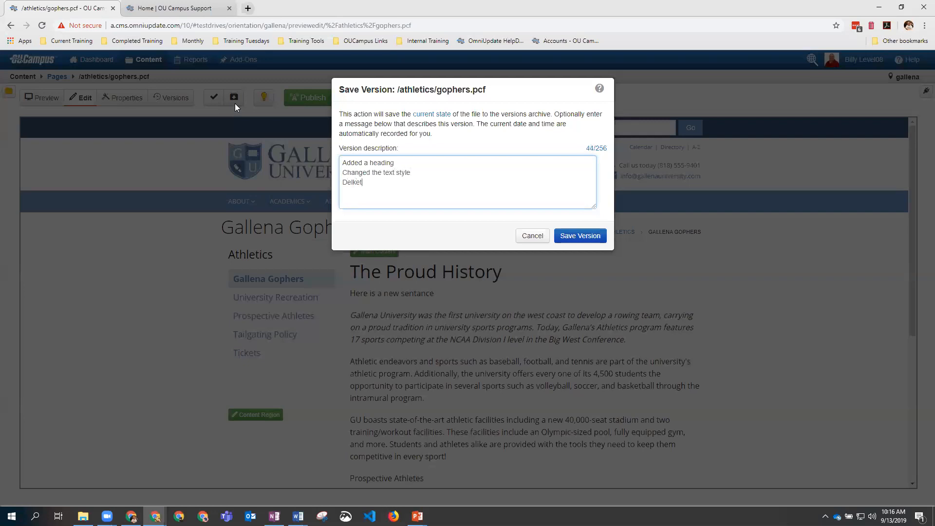
text(ome text)
click(356, 183)
key(BackSpace)
Step: Save the page as Version 16 and view its version history above live Version 15
click(580, 236)
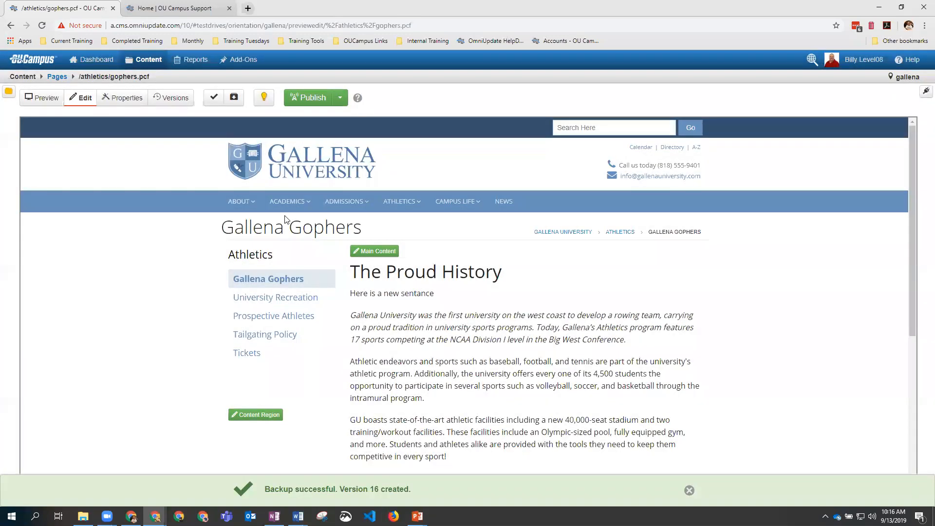
click(171, 99)
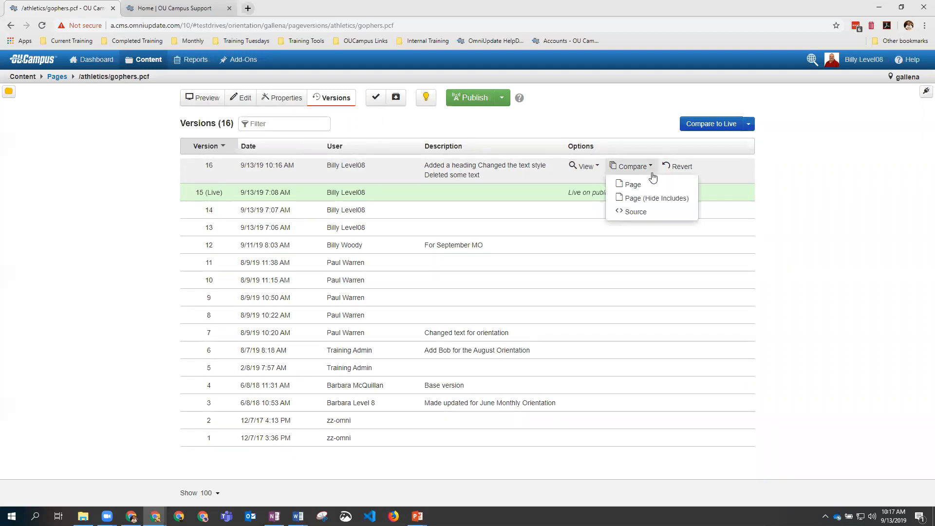
mouse_move(632, 197)
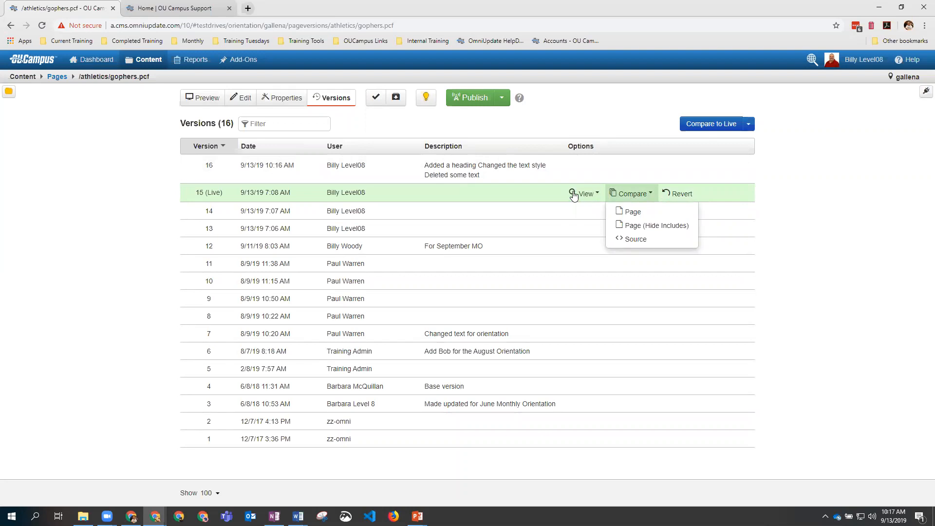
click(631, 194)
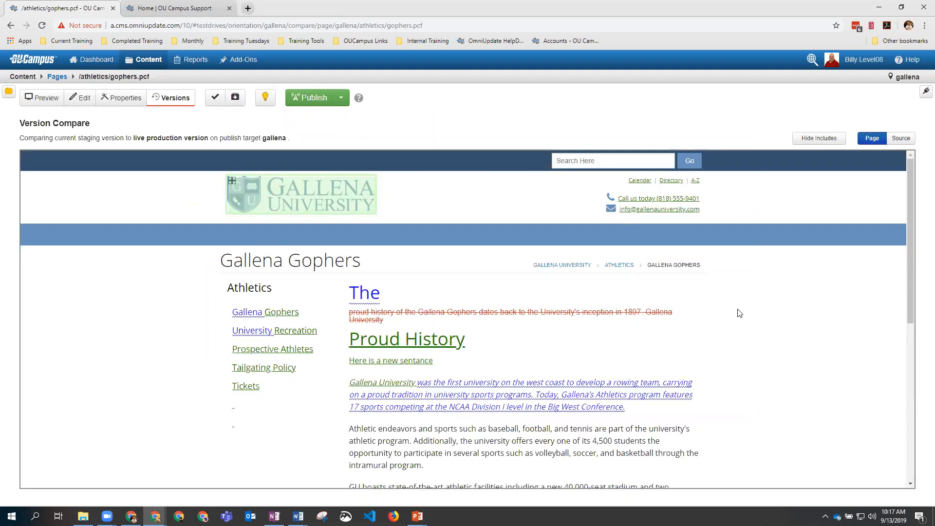
scroll(706, 314, down, 2)
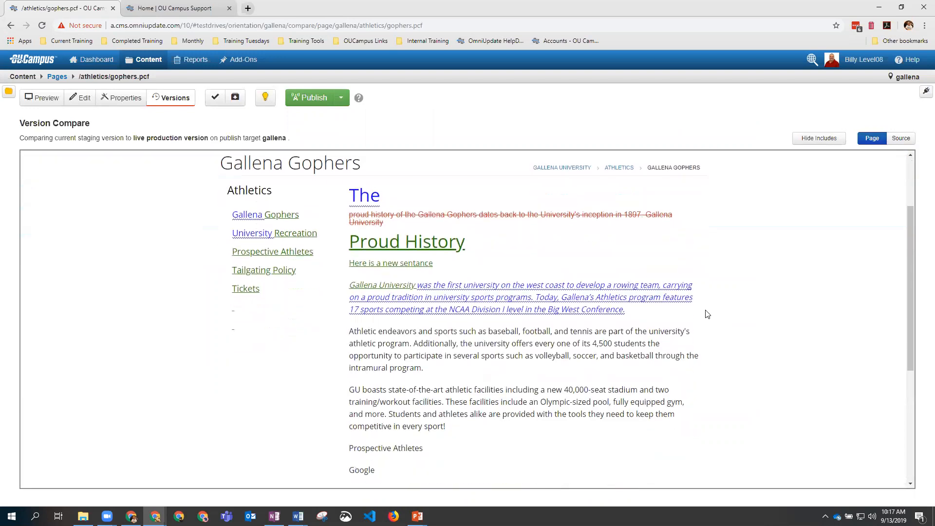
scroll(706, 313, up, 1)
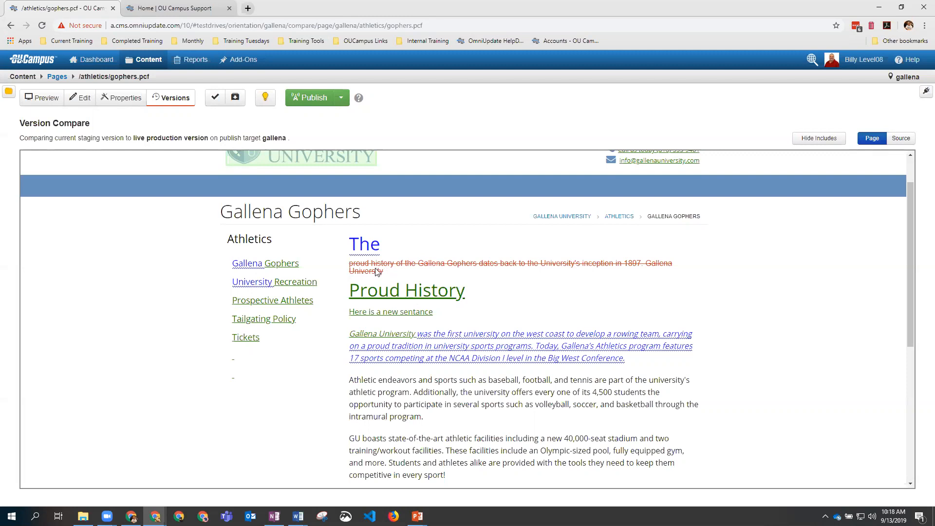
click(166, 100)
Step: Revert gophers.pcf to live revision 15 and return to the Edit view
mouse_move(359, 189)
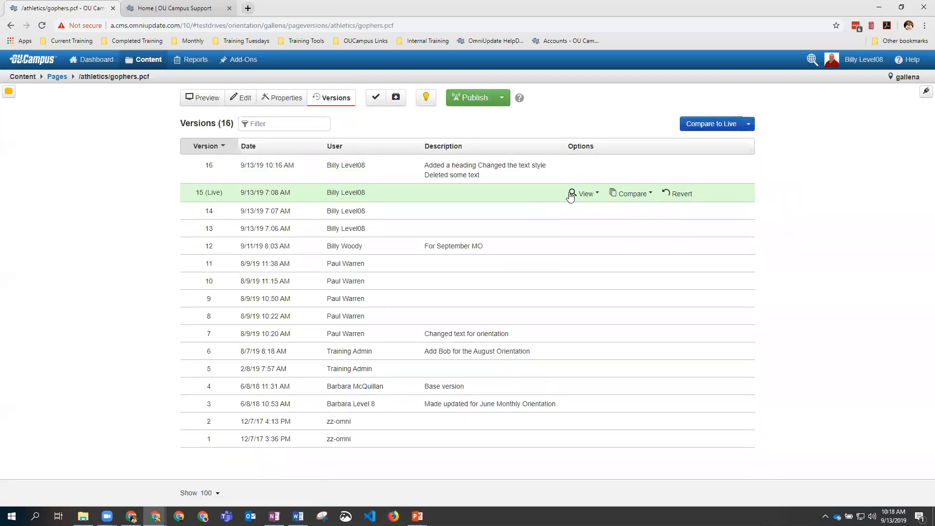
click(682, 194)
click(596, 151)
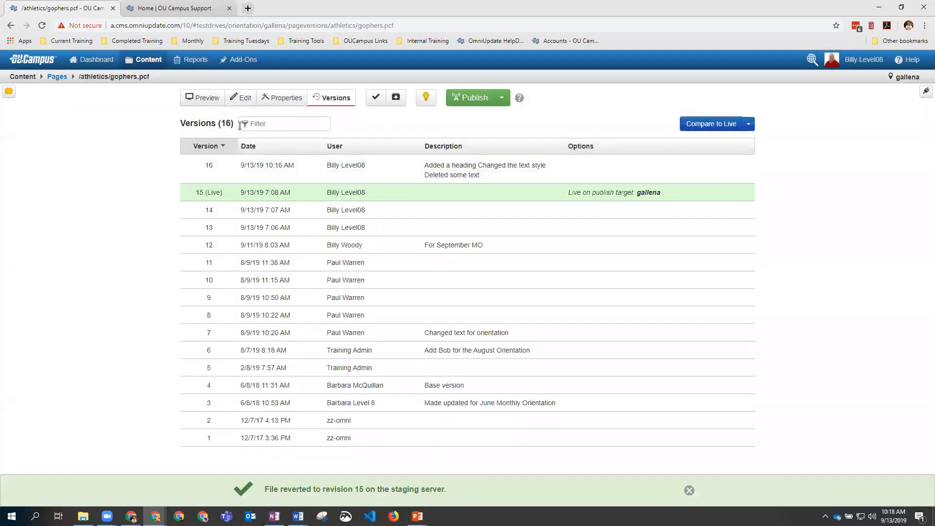
click(240, 98)
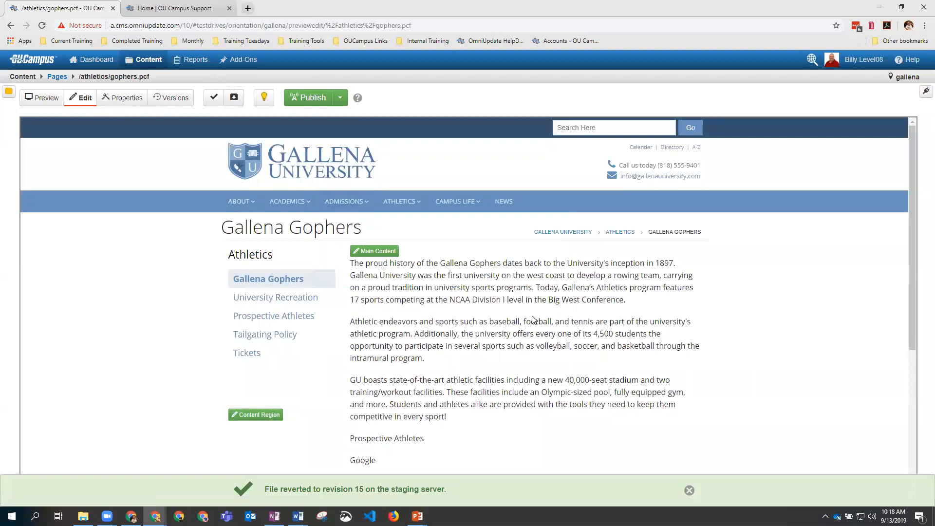
Step: Scroll down the restored page to see the Football Schedule and Email lines
scroll(533, 320, down, 2)
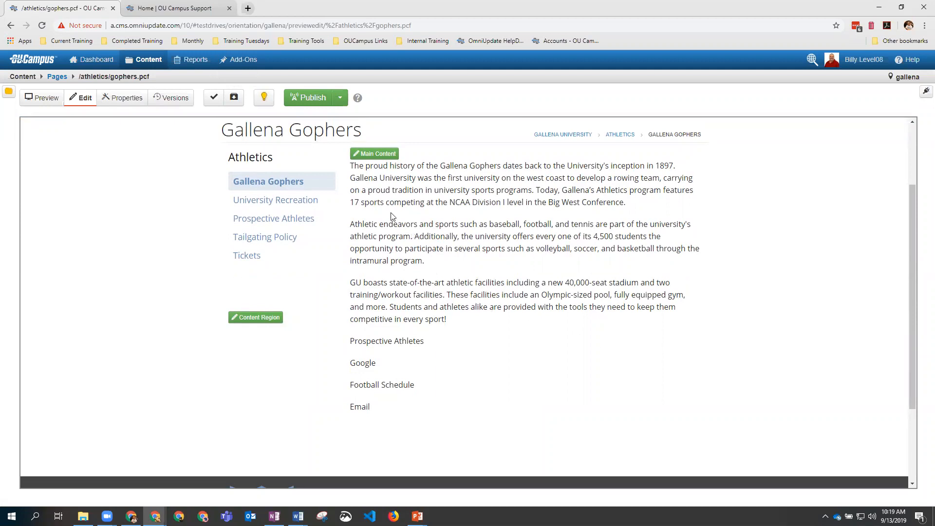
Step: Open Main Content and begin inserting an image before 'The' in the first paragraph
click(379, 155)
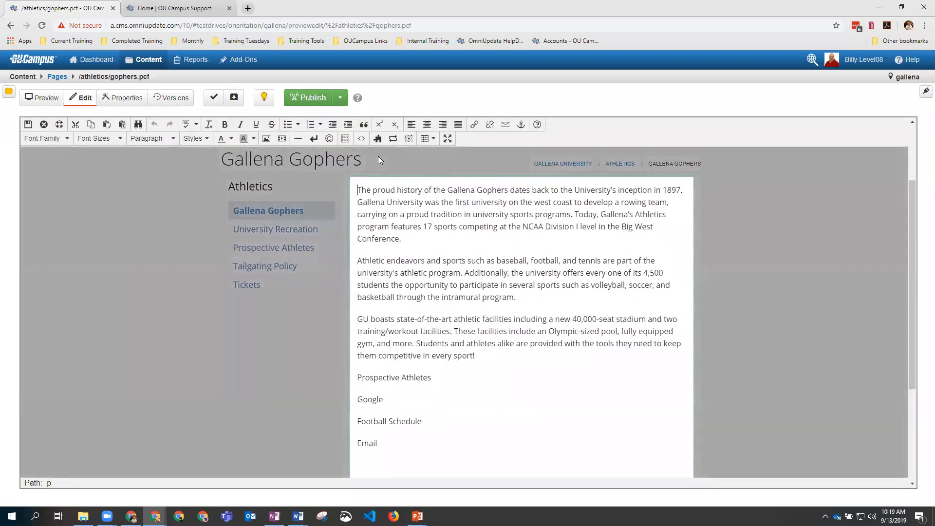
click(359, 191)
right_click(359, 194)
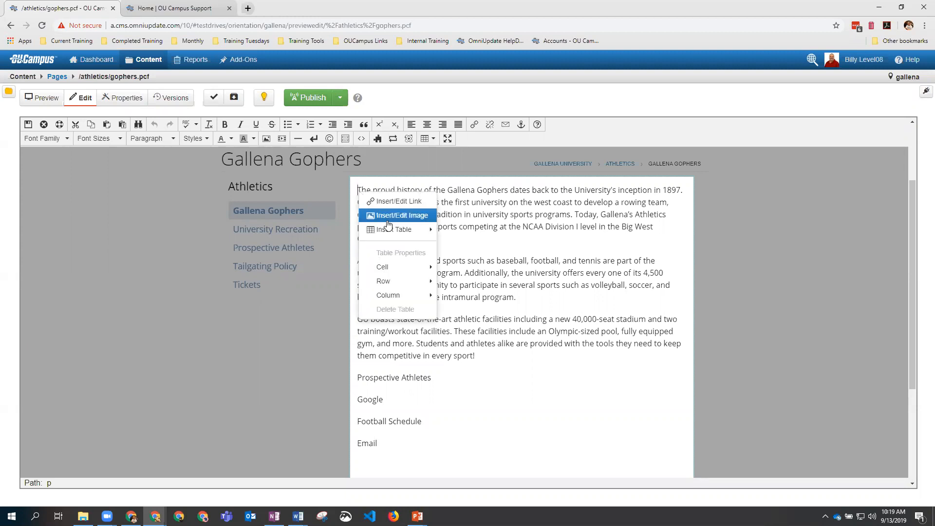
click(266, 140)
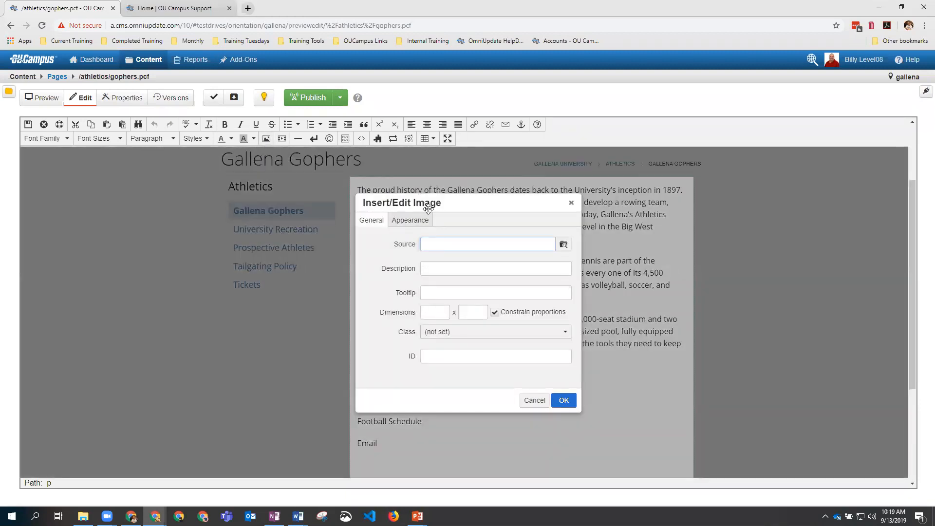
Step: Choose gallenagolpher.JPG (484 × 726) from images › campus as the image source
click(563, 246)
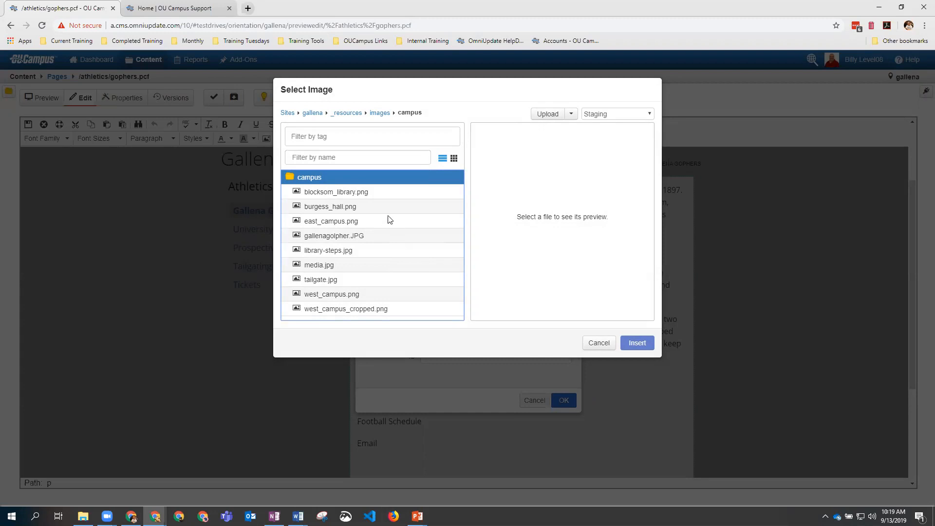
click(379, 115)
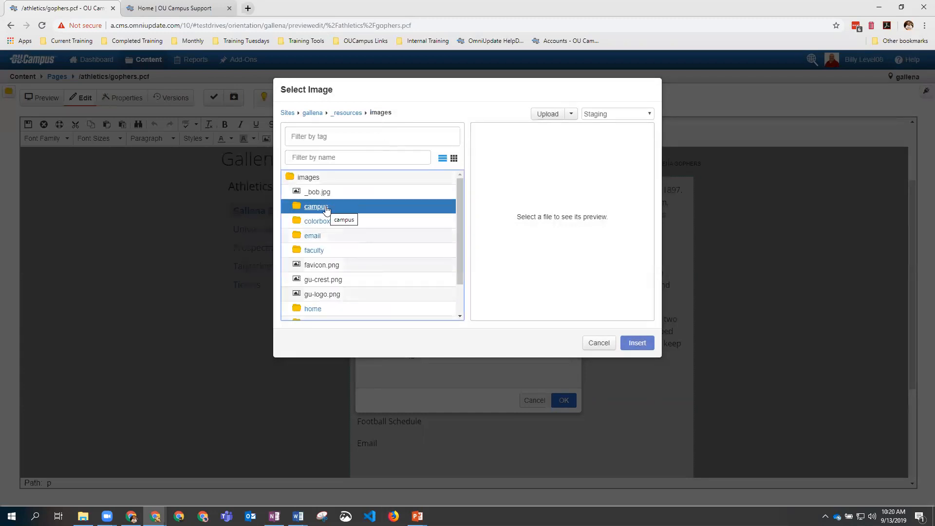
click(325, 208)
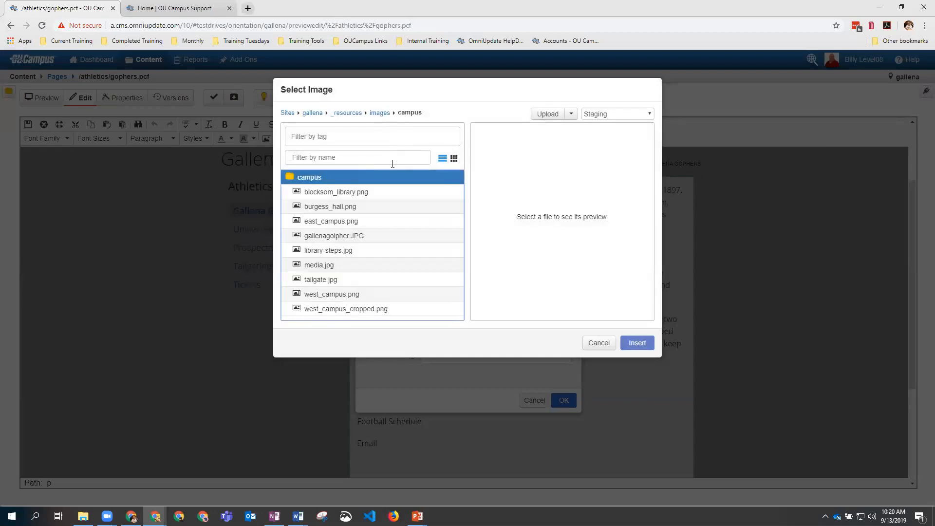
click(329, 194)
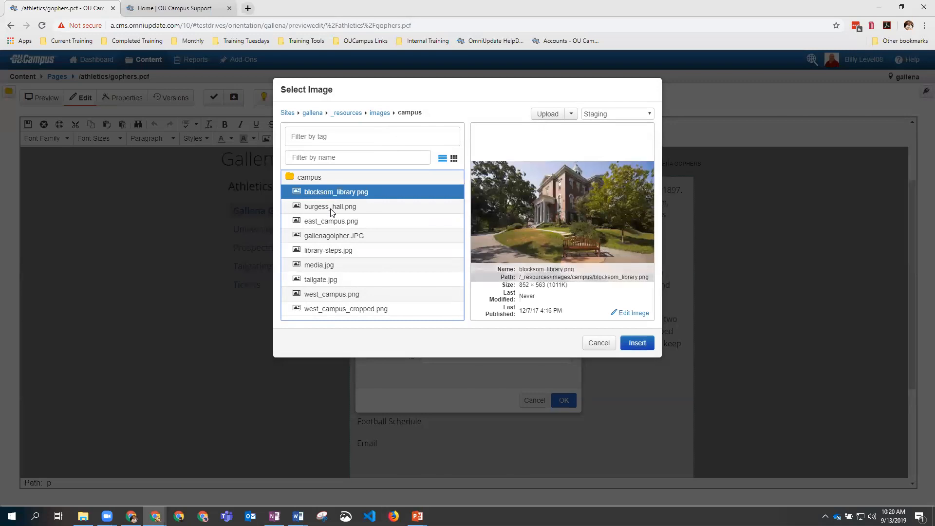
click(333, 210)
click(331, 236)
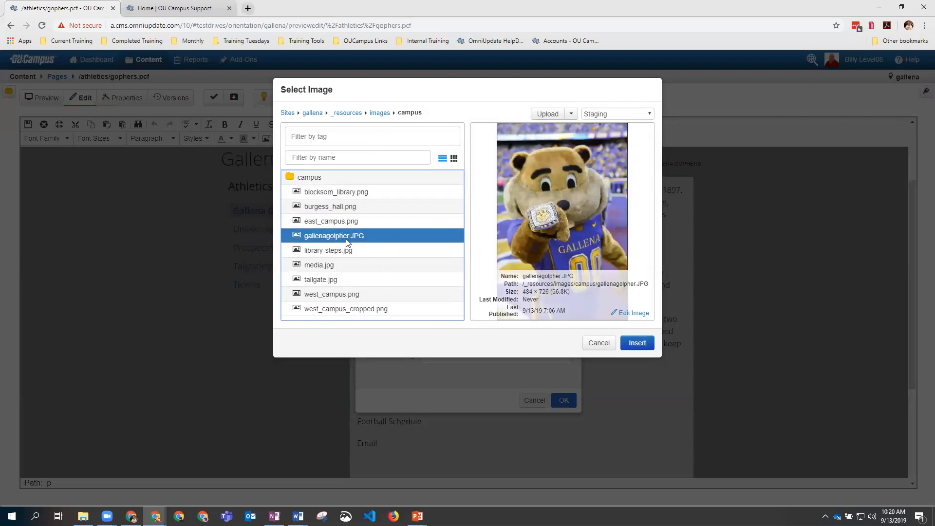
click(638, 342)
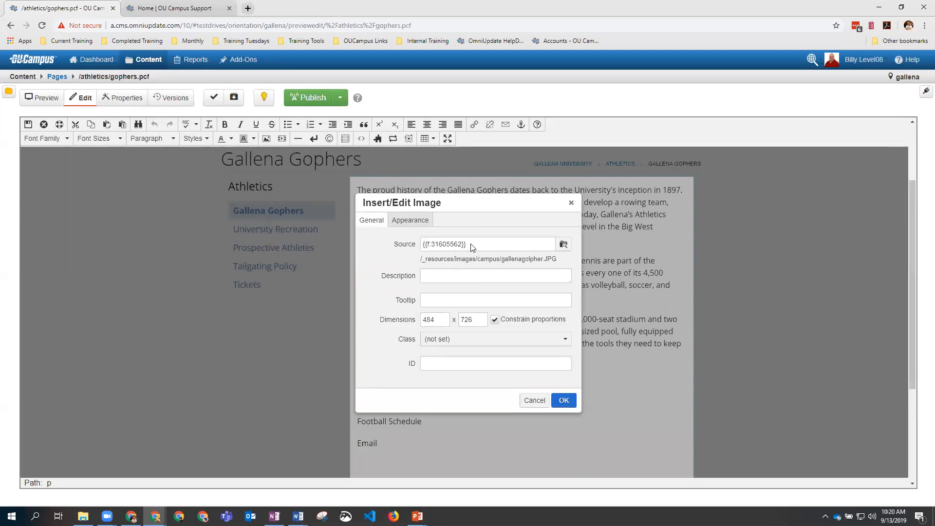
Step: Select the /_resources/images/campus/gallenagolpher.JPG source path in the image dialog
drag(472, 247, 423, 247)
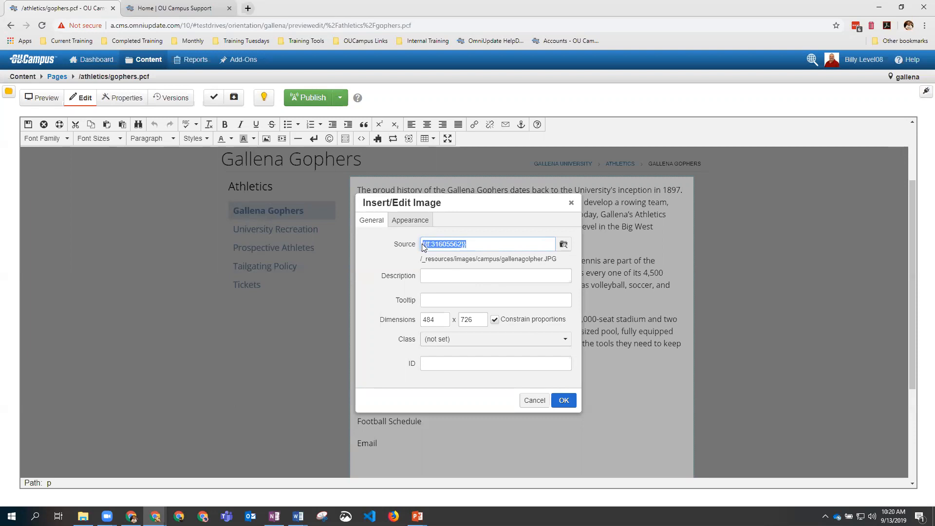
drag(421, 259, 556, 264)
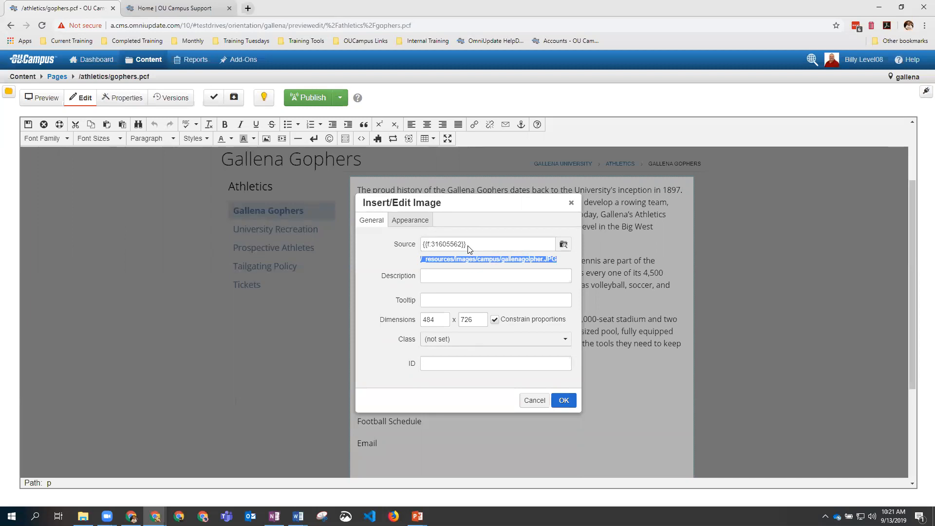
drag(469, 249, 422, 247)
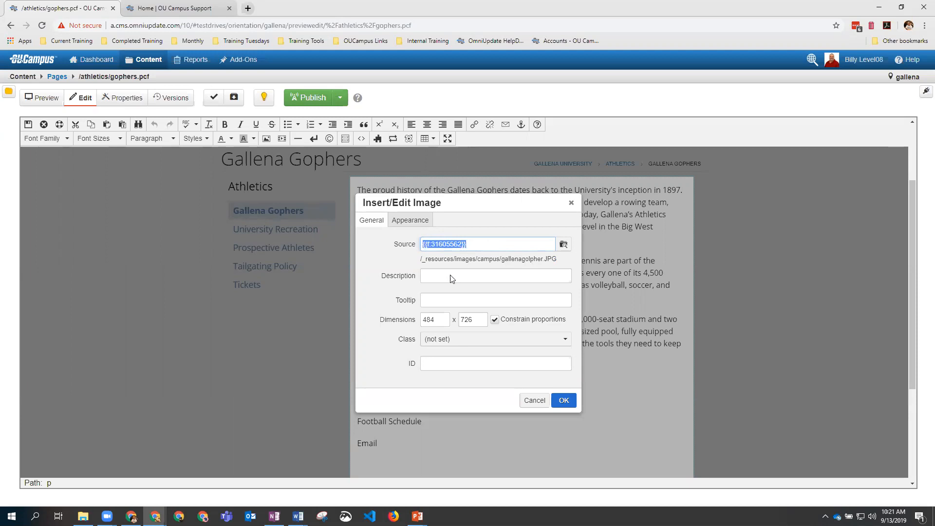
click(438, 277)
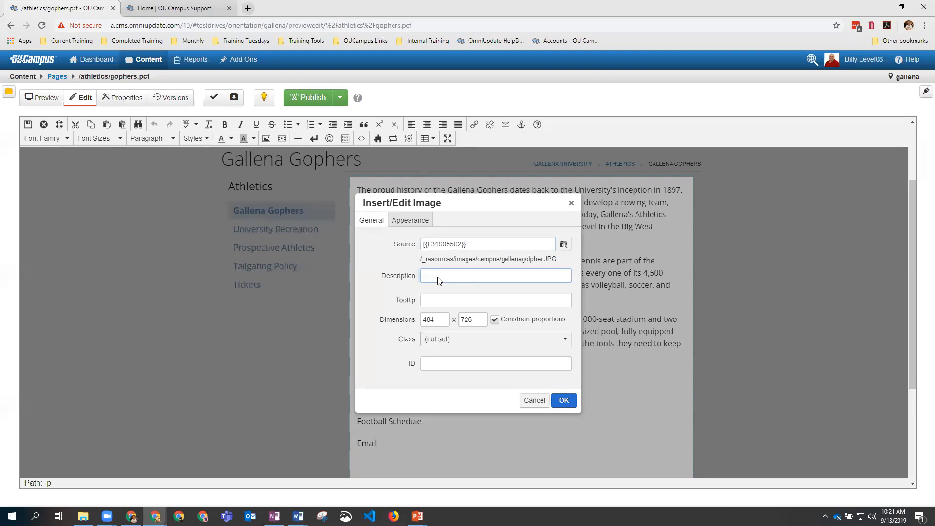
Step: Set the image description and tooltip to 'Gallena Gopher' and its width to 250
click(567, 402)
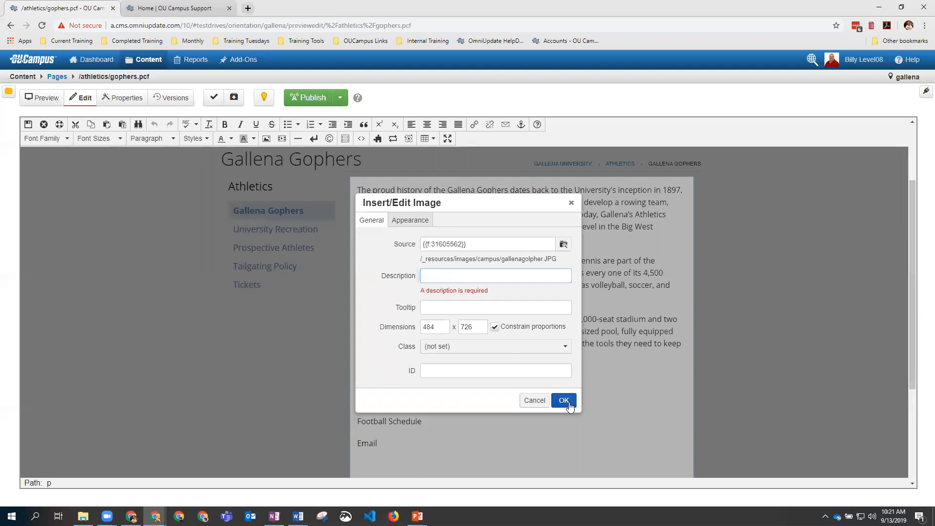
click(442, 279)
text(Gallena Gopher)
key(ctrl+c)
click(451, 308)
key(ctrl+v)
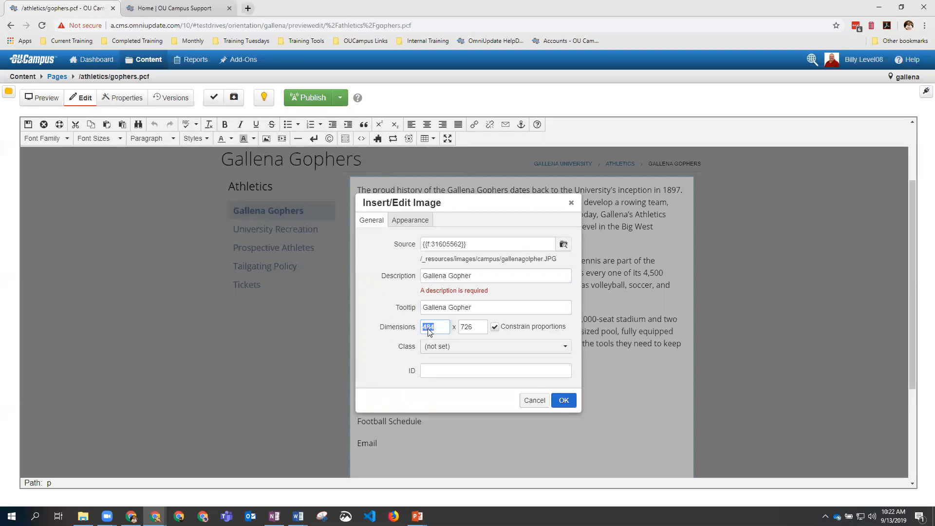
text(250)
Step: Let constrained proportions recalculate the height to 375, giving a 250 × 375 image
click(477, 330)
click(444, 374)
Step: Set the gopher image's alignment to Left with horizontal space 10
click(414, 225)
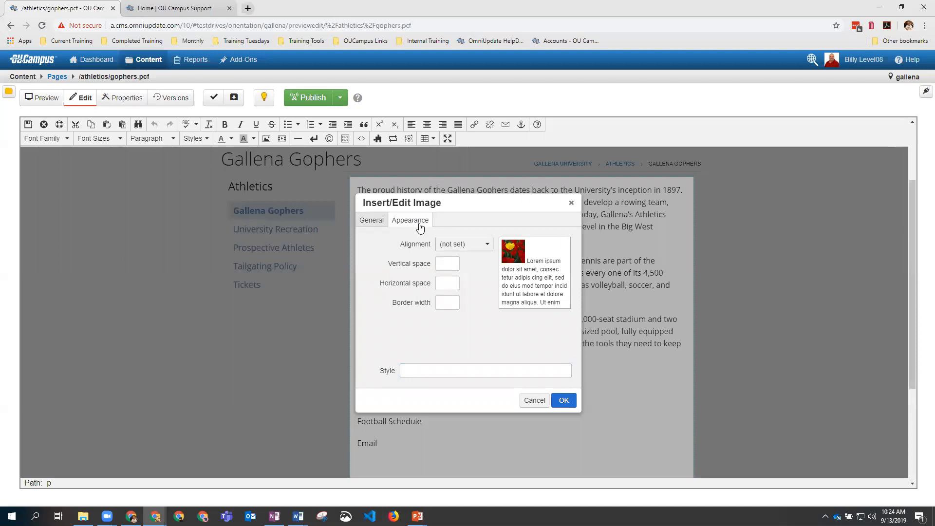
click(465, 244)
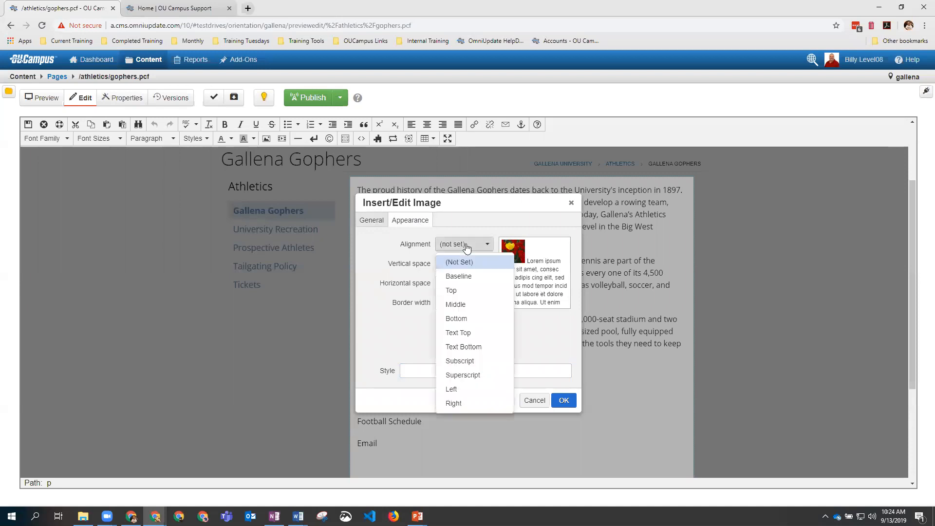
click(464, 388)
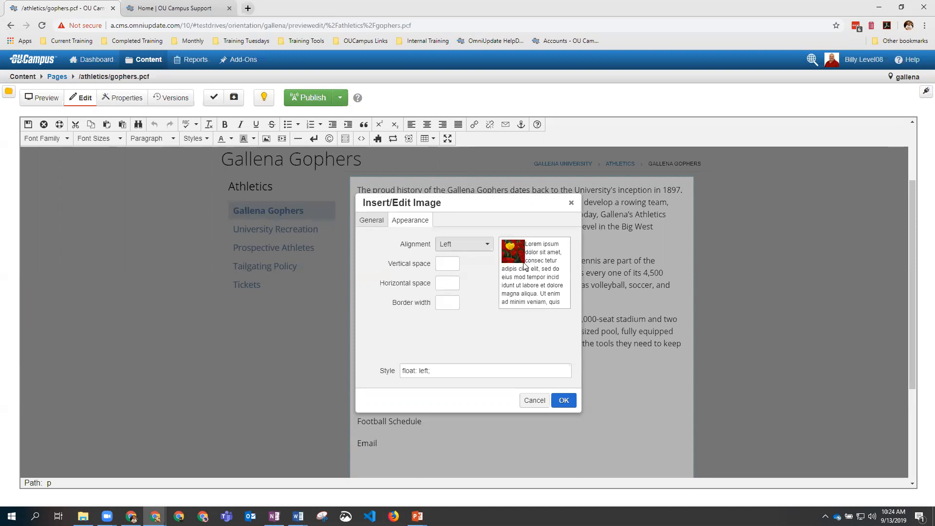
click(449, 285)
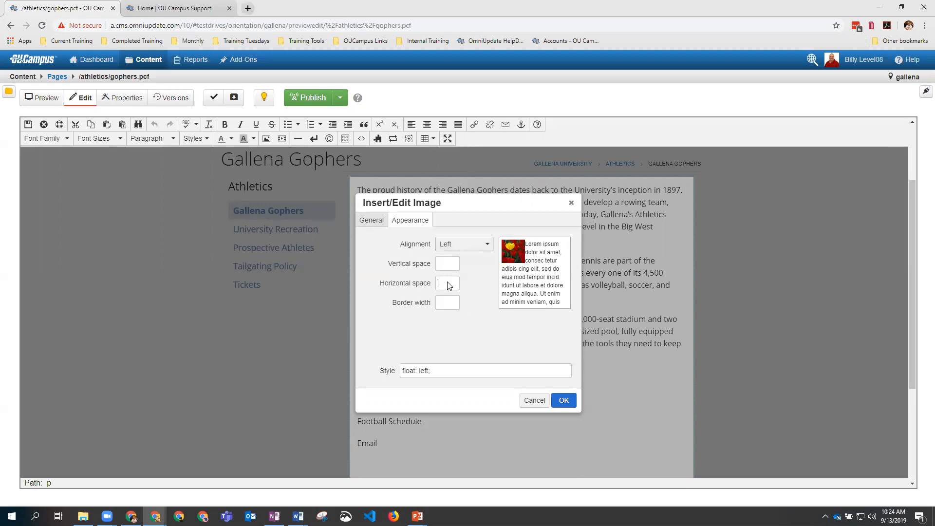
text(10)
click(471, 281)
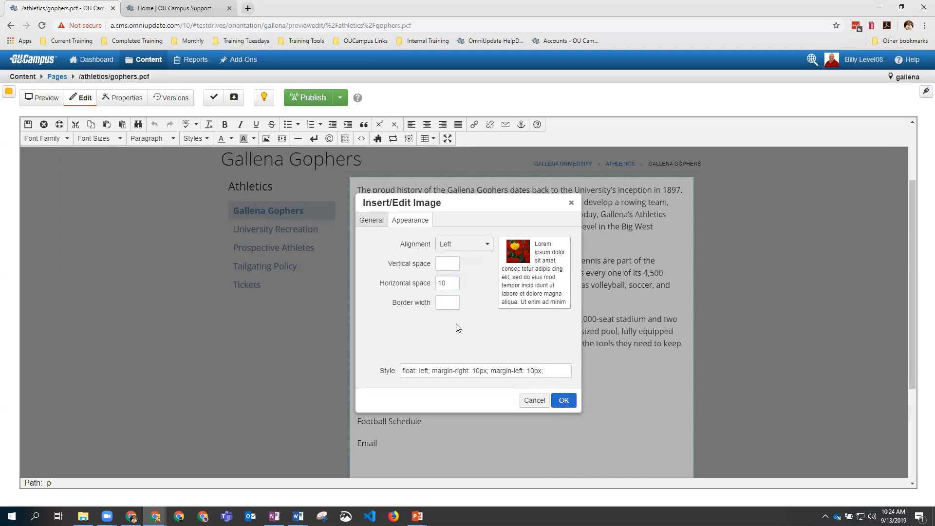
Step: Remove margin-left from the image style and insert the image
drag(402, 371, 548, 373)
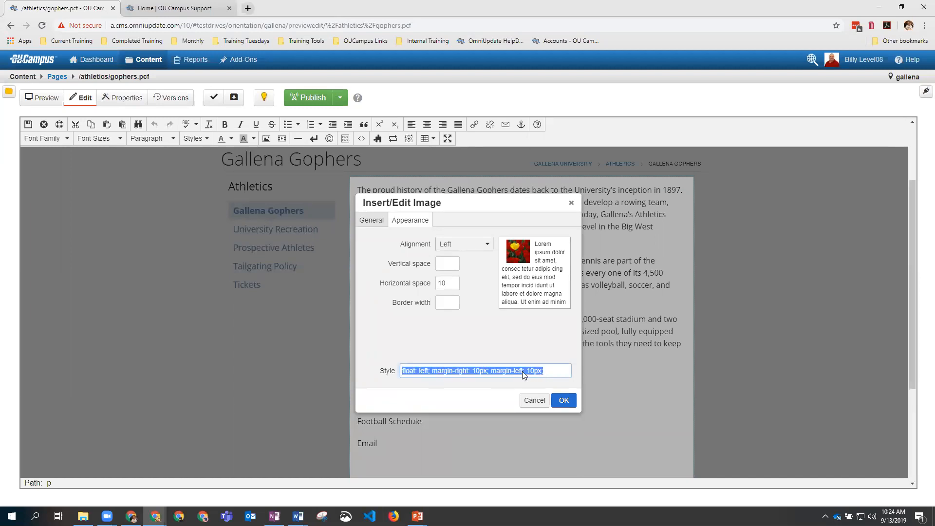
click(430, 372)
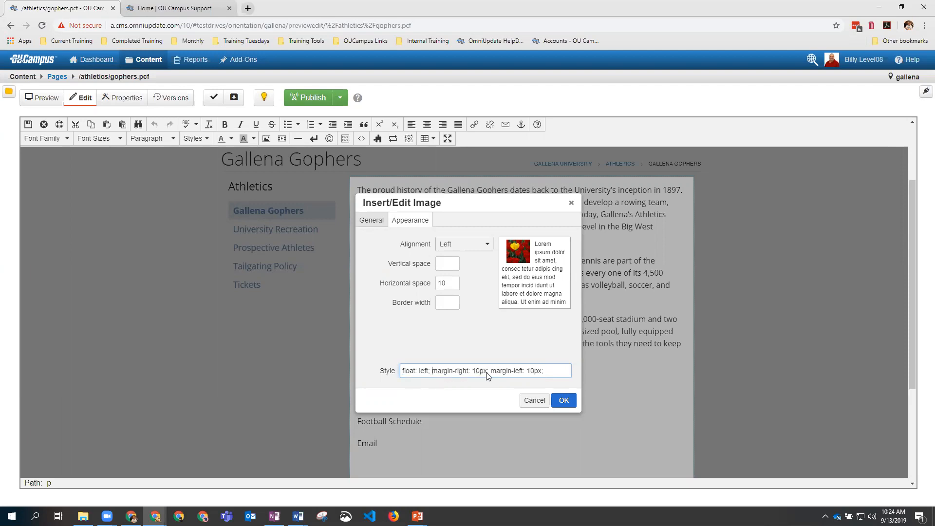
drag(490, 372, 546, 375)
key(BackSpace)
click(468, 324)
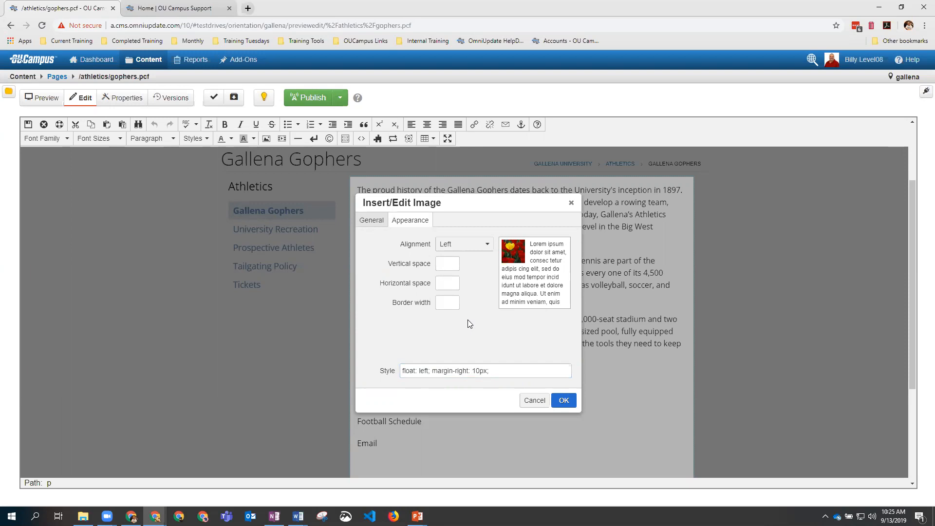
click(563, 404)
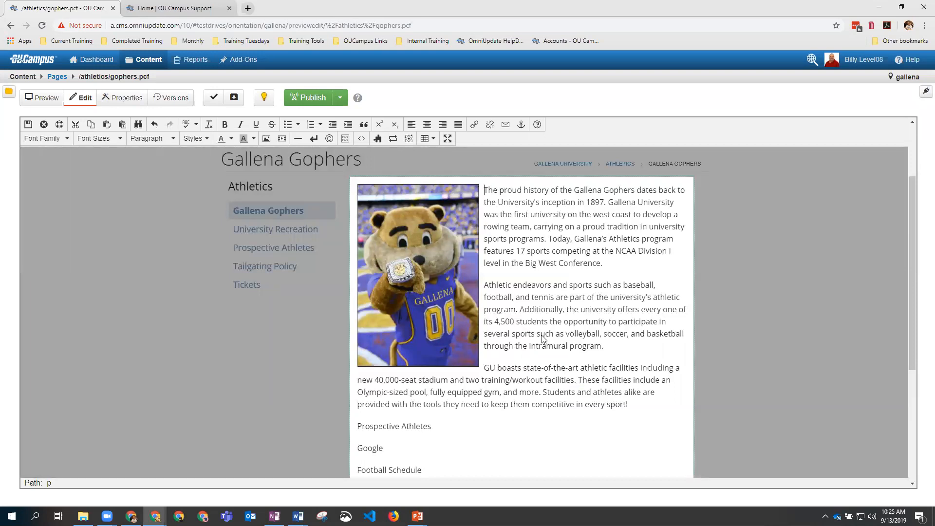
Step: Resize the gopher image by its corner handle to about 113×169
click(457, 284)
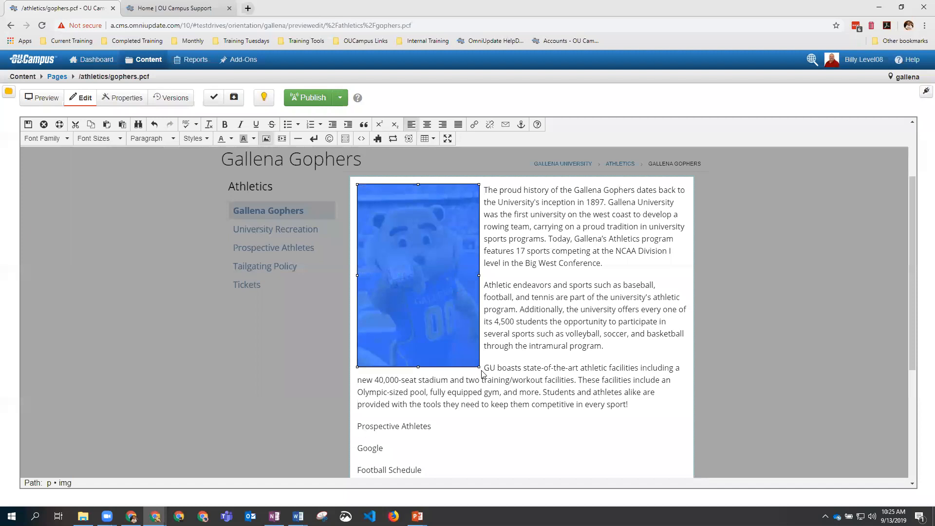
drag(480, 367, 405, 275)
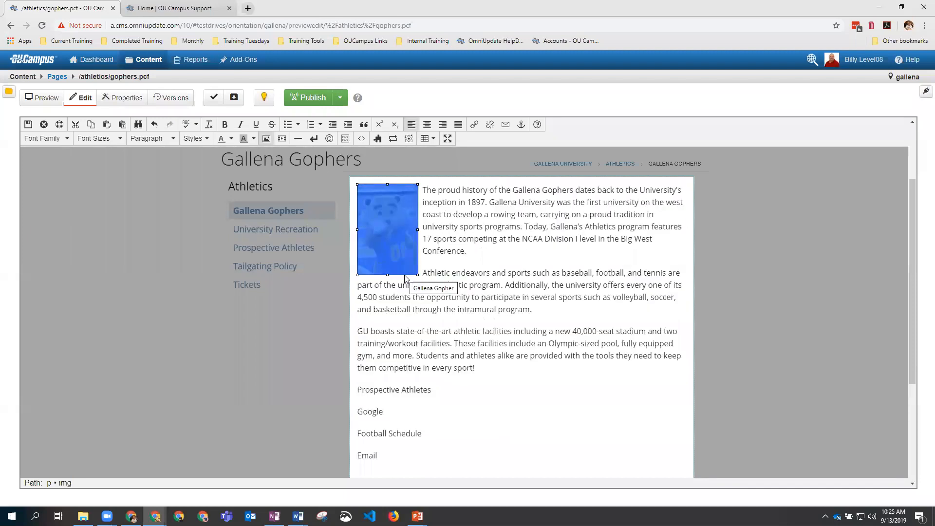
click(415, 309)
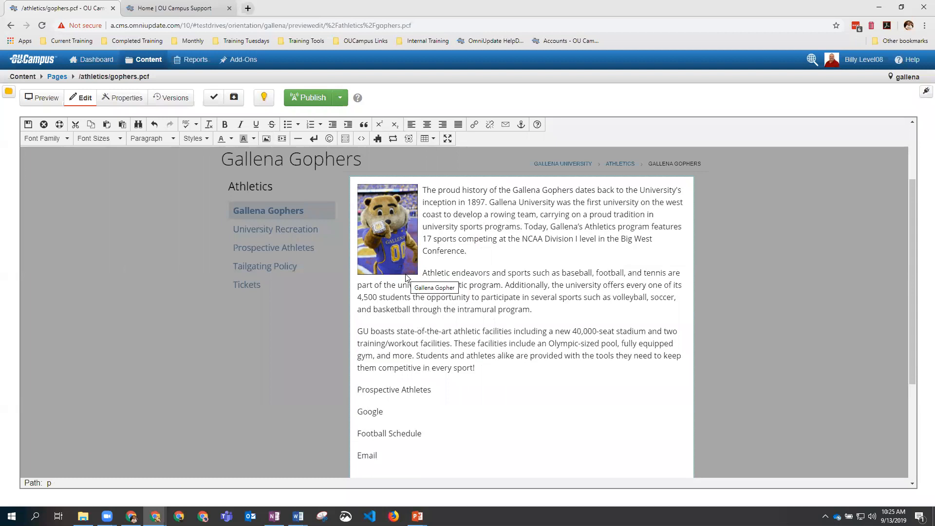
click(397, 260)
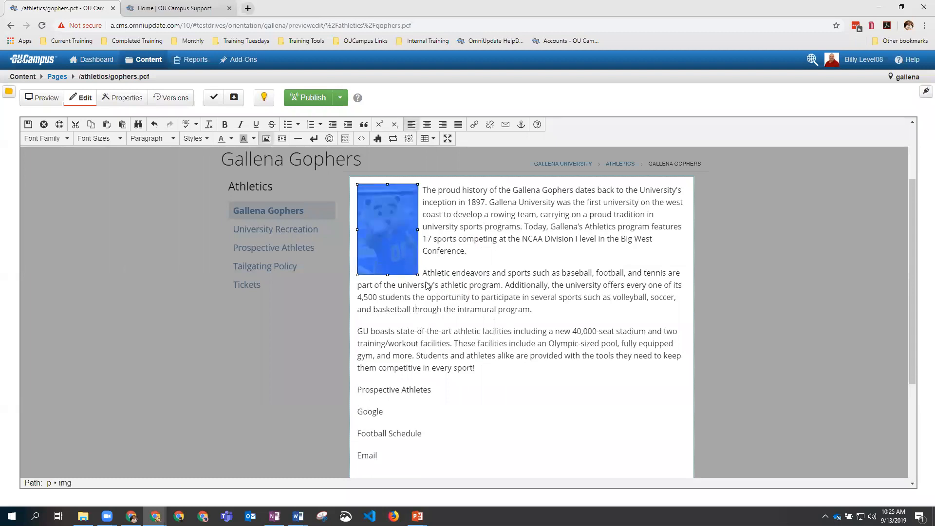
drag(416, 274, 462, 327)
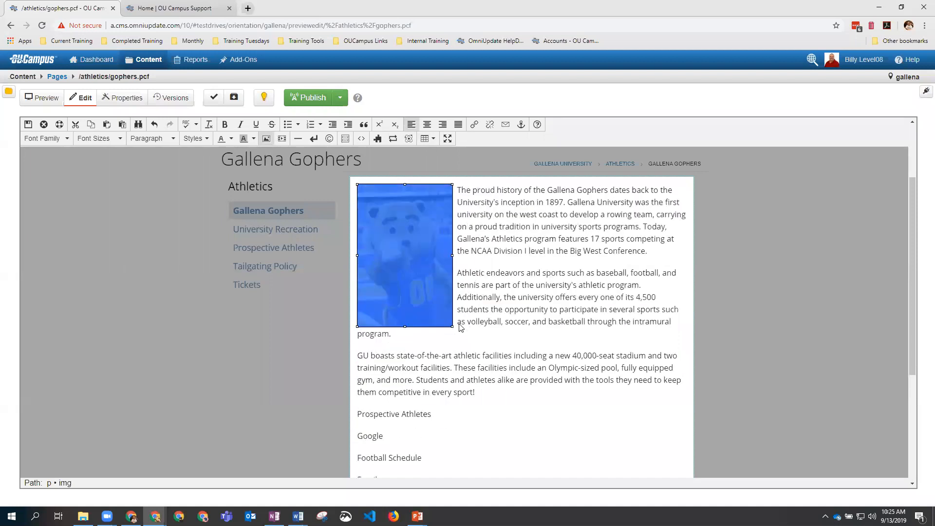
drag(423, 287, 410, 266)
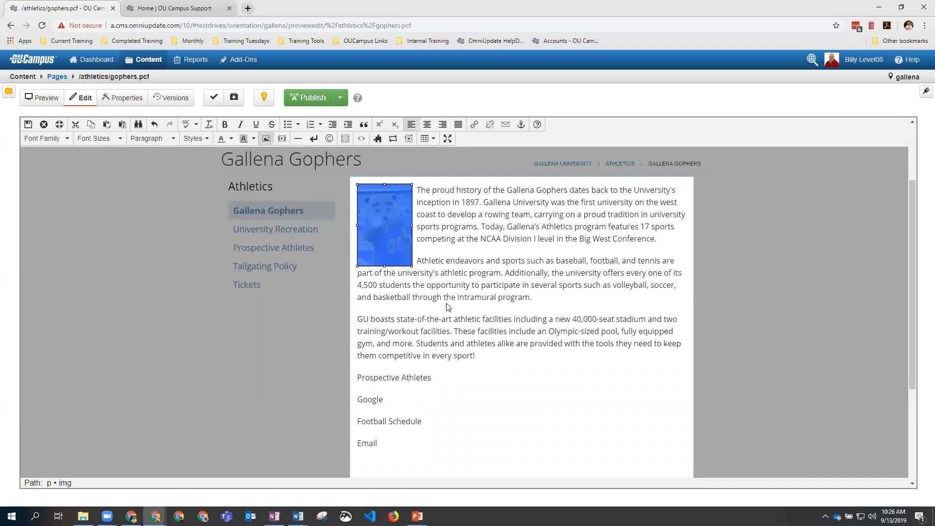
click(423, 289)
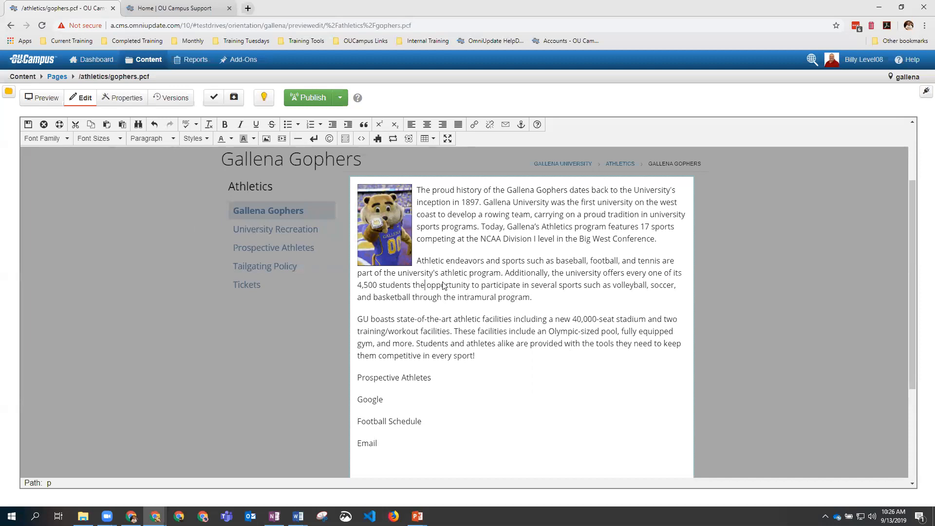
scroll(443, 286, down, 2)
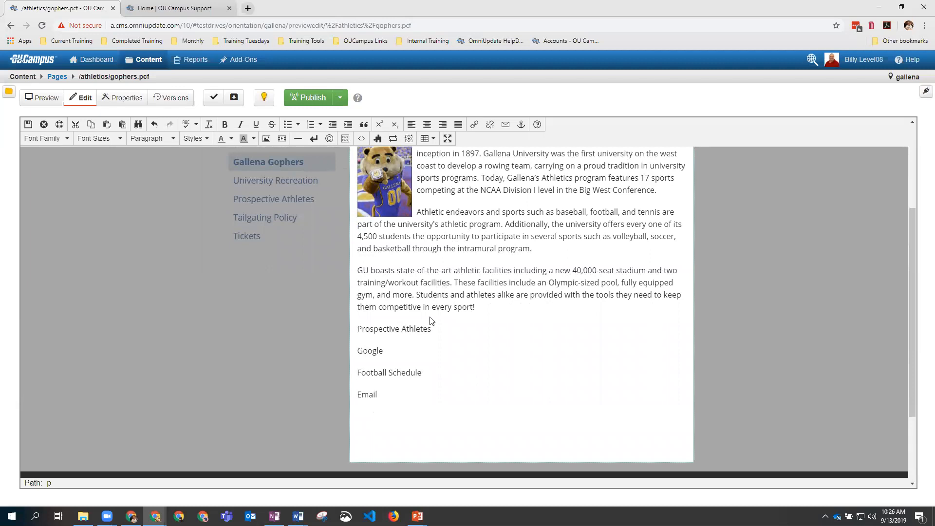
Step: Start a link on 'Prospective Athletes' and browse the athletics folder for its target
drag(431, 329, 359, 331)
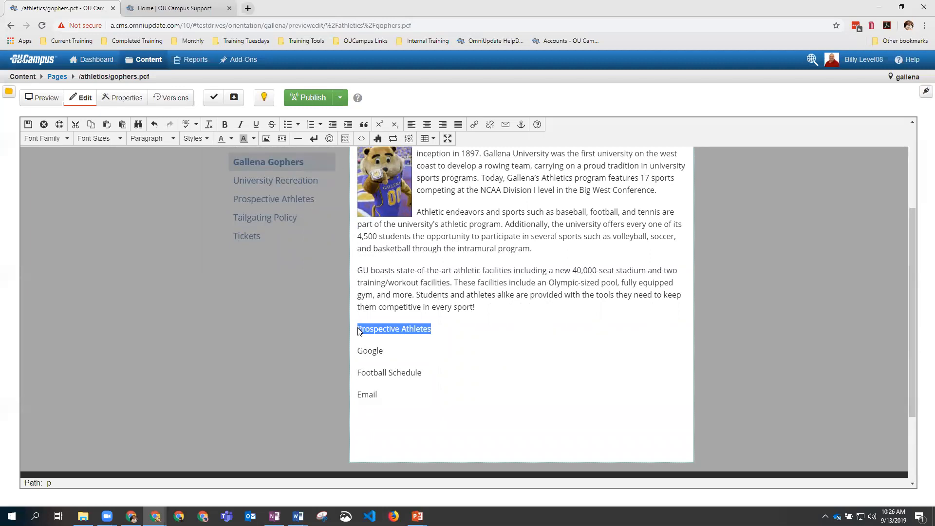
right_click(375, 334)
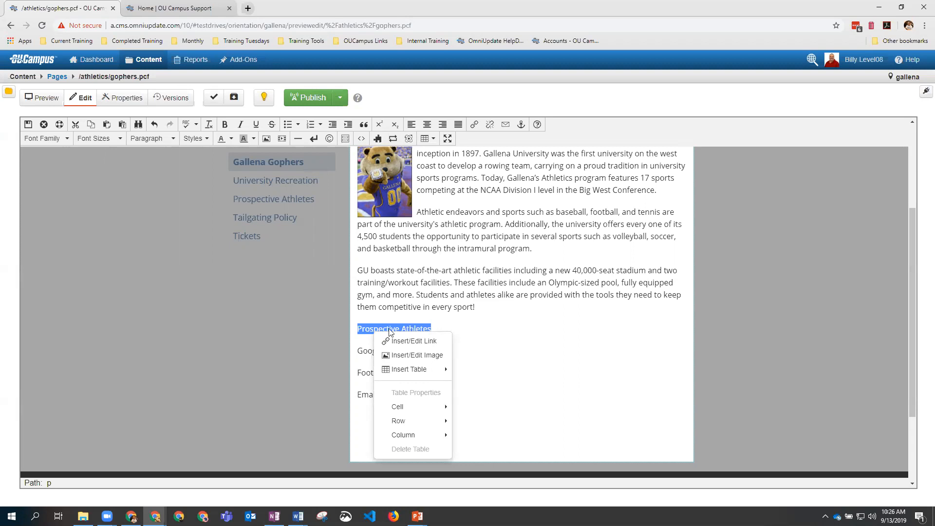
click(475, 125)
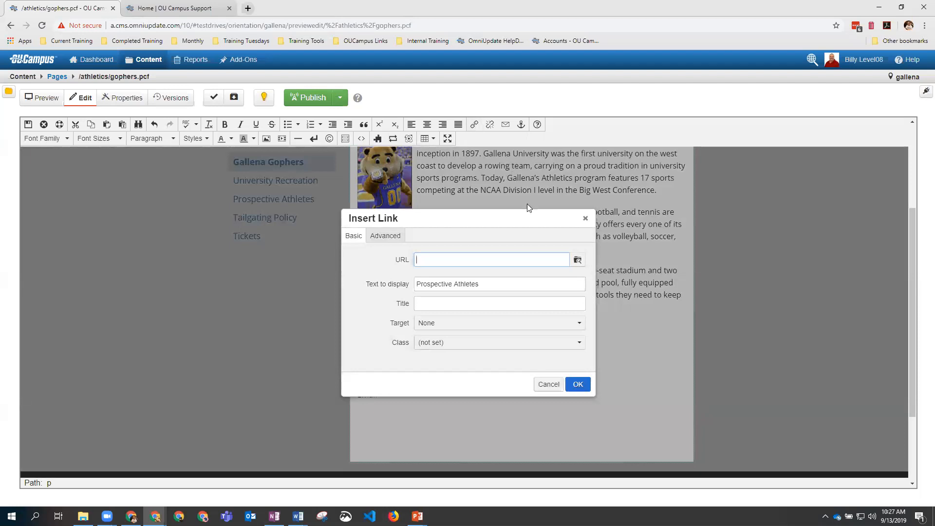
click(578, 262)
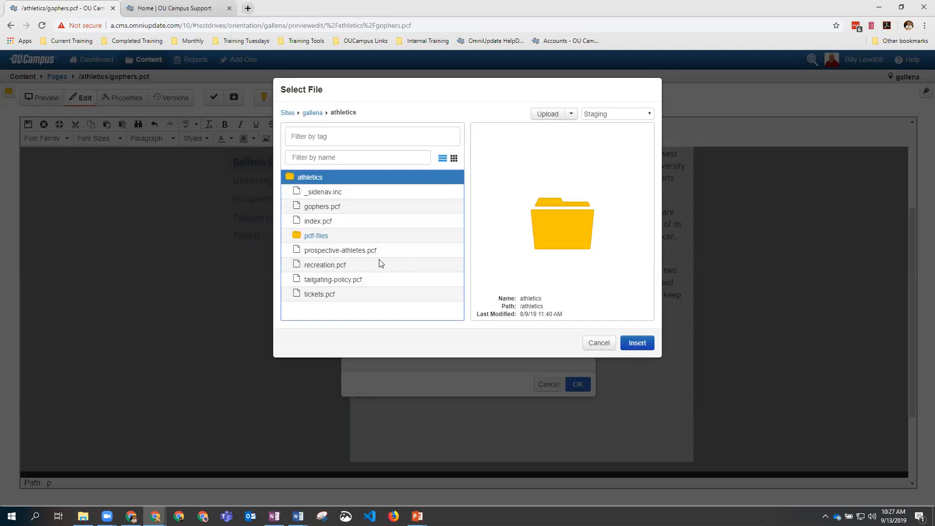
Step: Insert prospective-athletes.pcf, making the URL /athletics/prospective-athletes.html
click(356, 252)
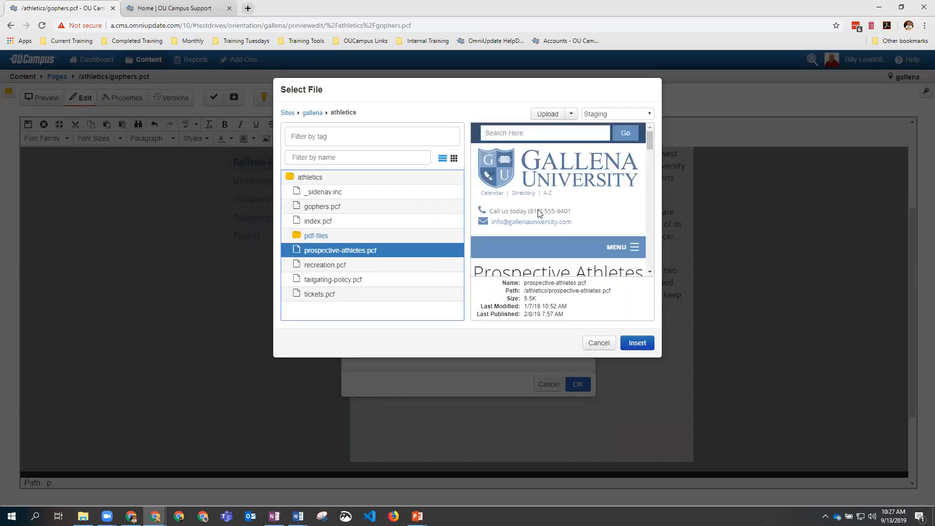
scroll(538, 212, down, 3)
scroll(539, 212, down, 8)
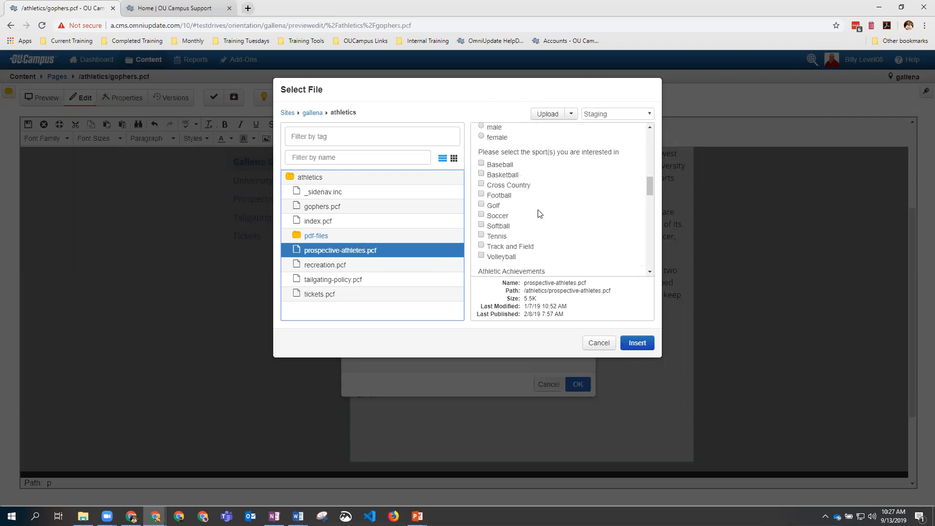
scroll(540, 213, up, 10)
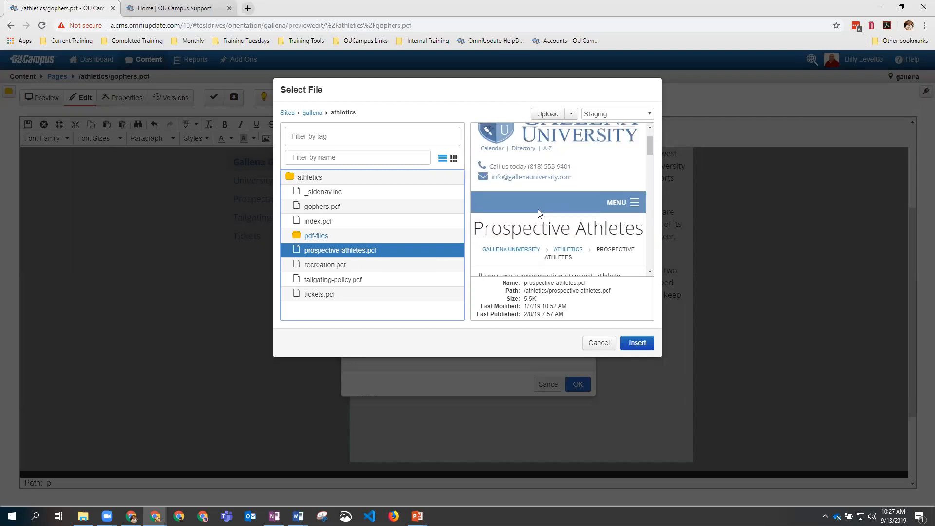
click(637, 343)
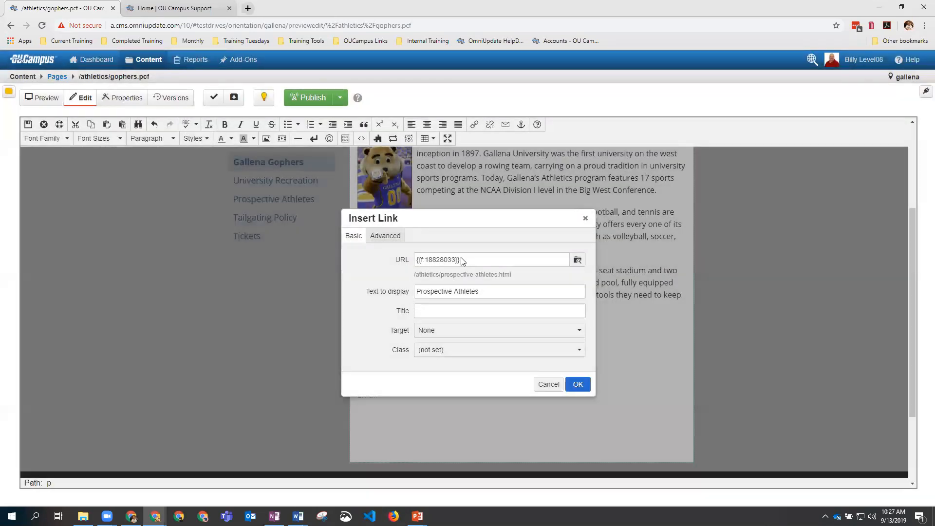
drag(465, 260, 417, 262)
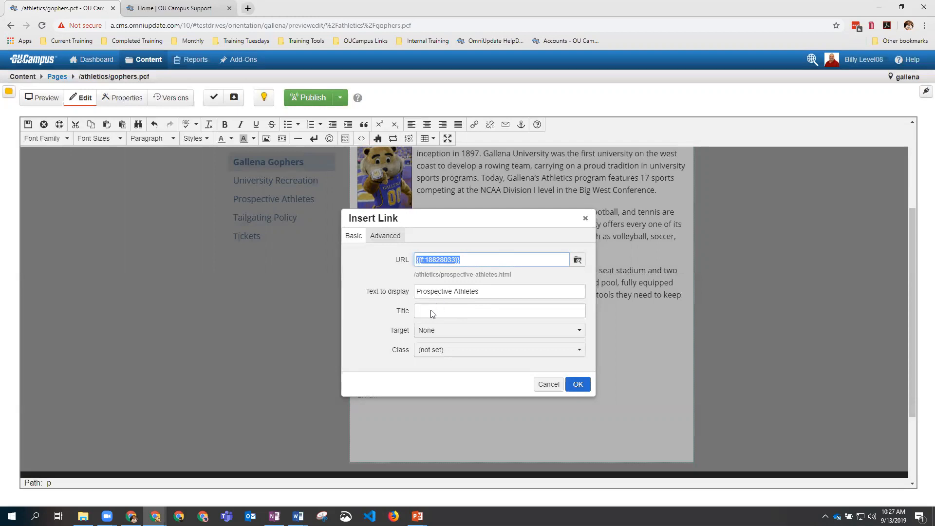
Step: Use 'Prospective Athletes' as the link title and apply the link
triple_click(437, 292)
key(ctrl+c)
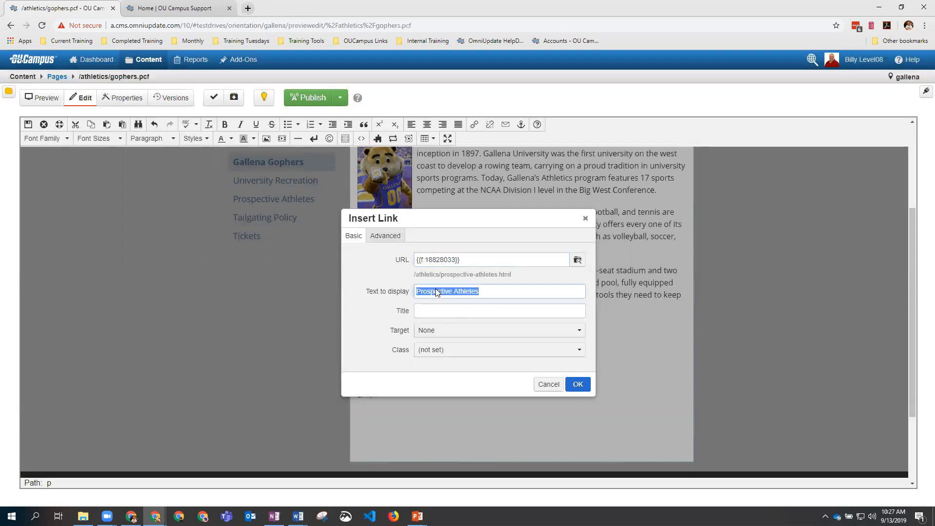
click(444, 311)
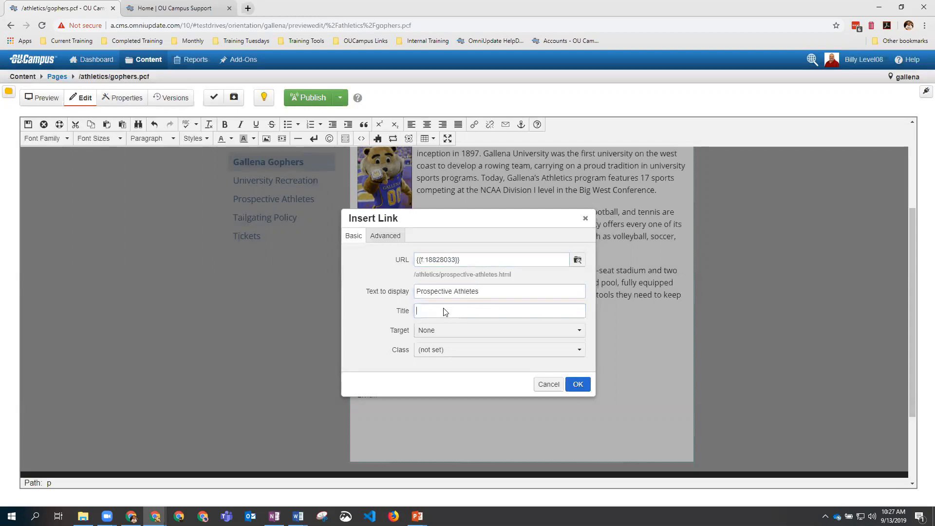
key(ctrl+v)
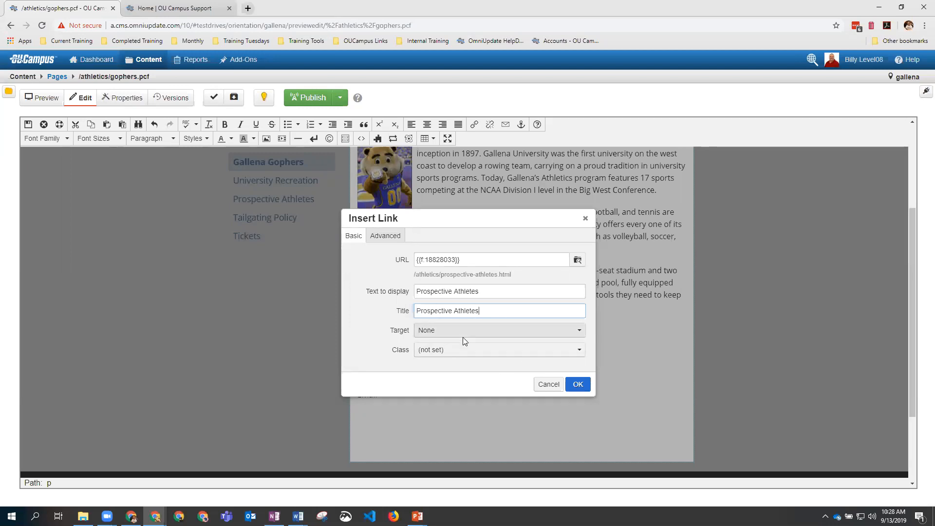
click(577, 384)
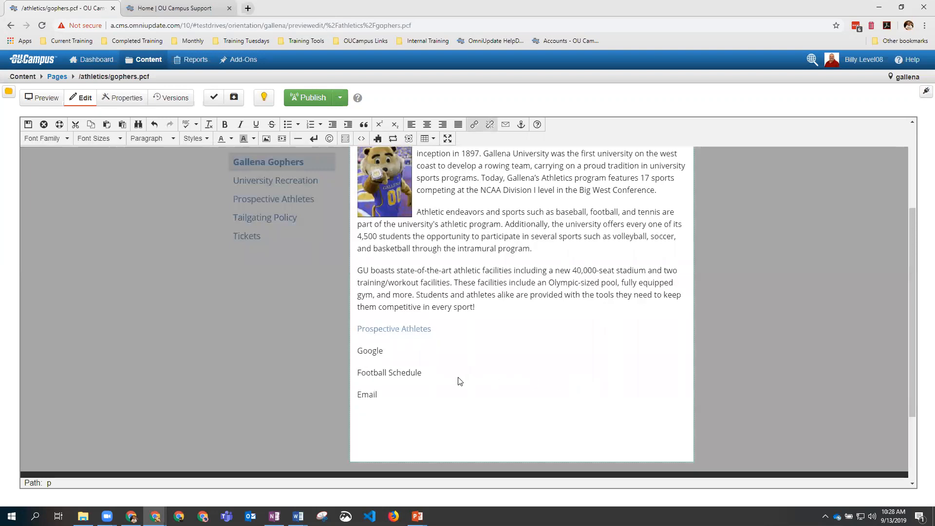
double_click(370, 351)
right_click(370, 350)
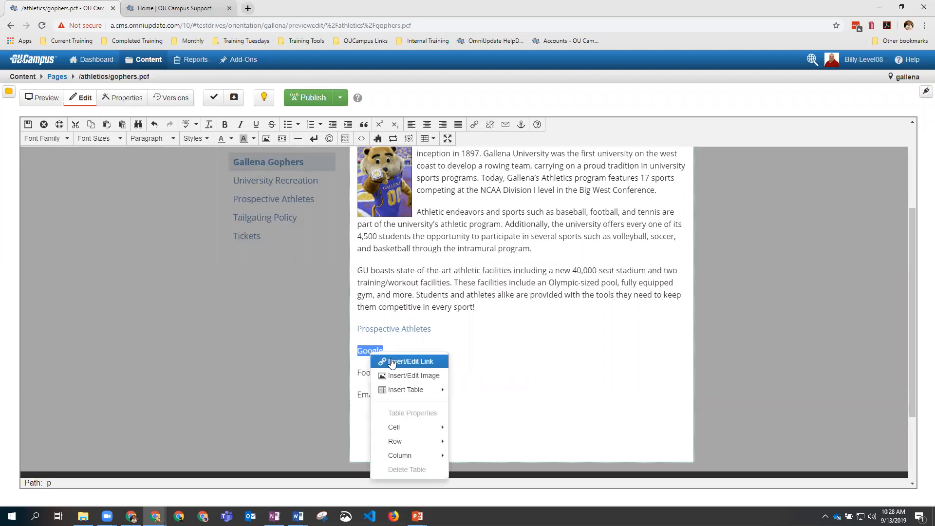
click(392, 363)
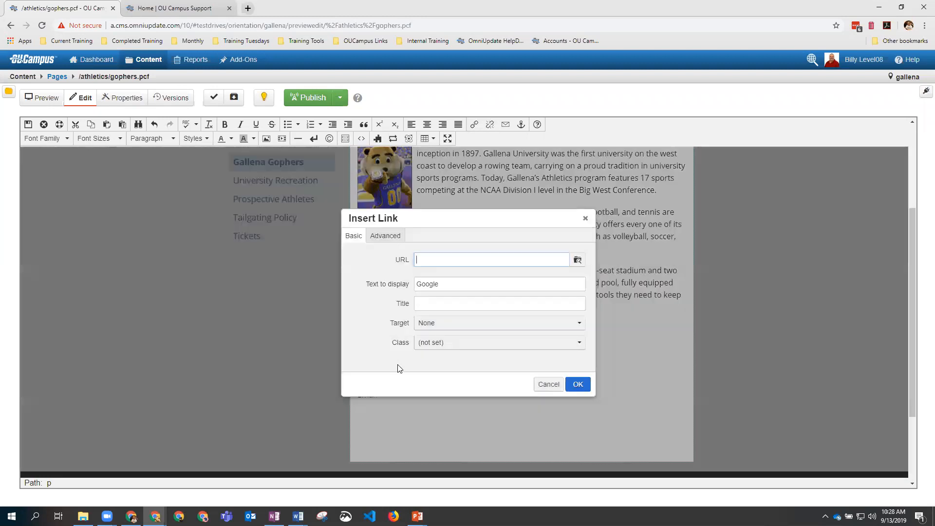
text(www.google.com)
double_click(436, 286)
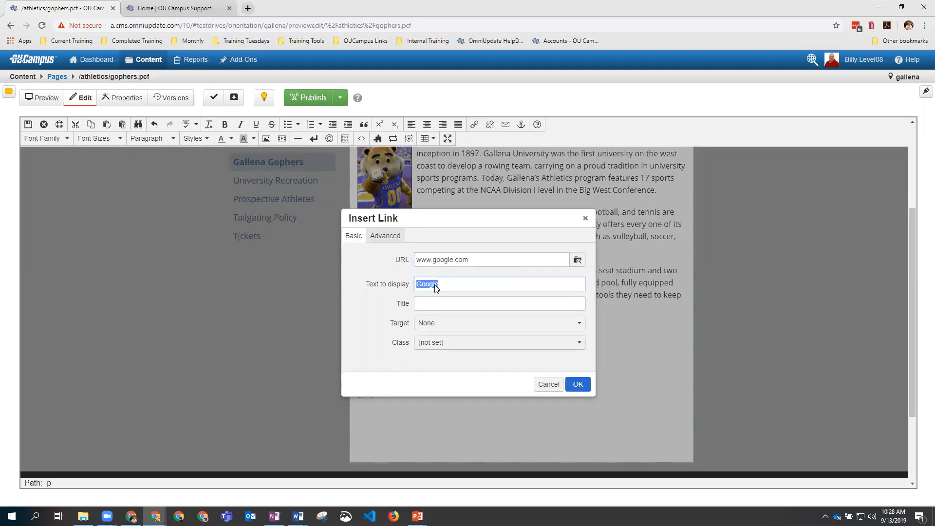
click(432, 303)
text(Google)
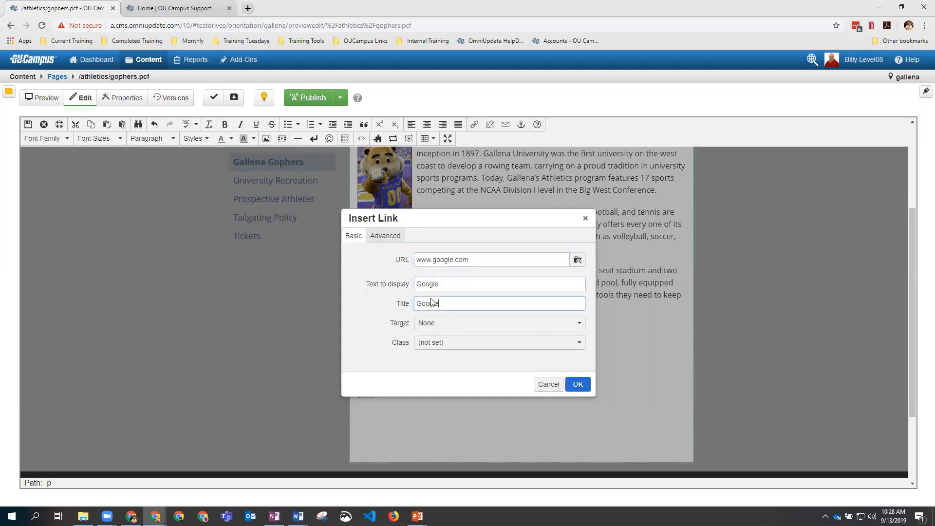
click(430, 324)
click(442, 355)
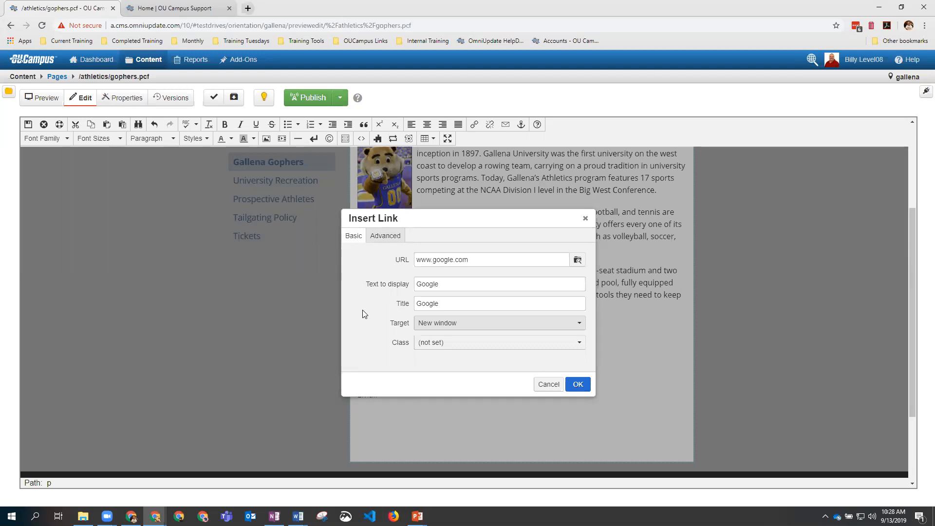
click(578, 385)
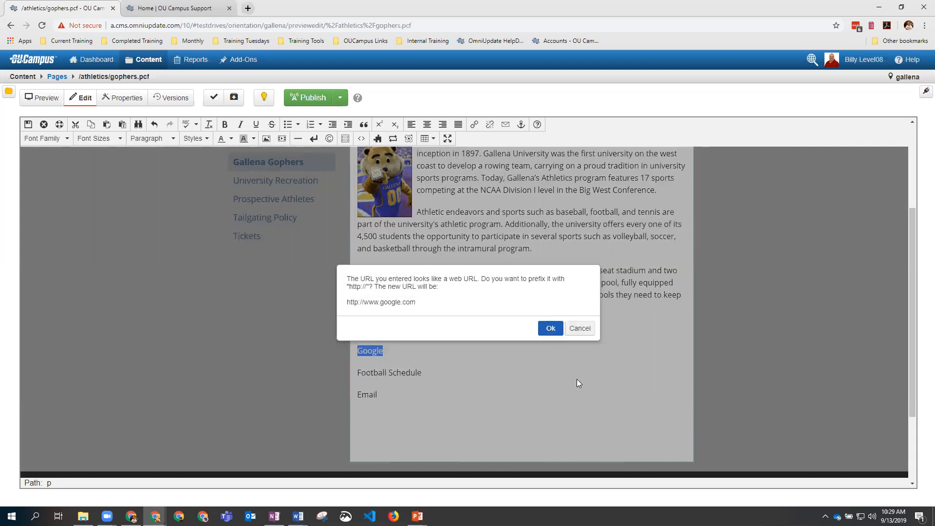
click(551, 328)
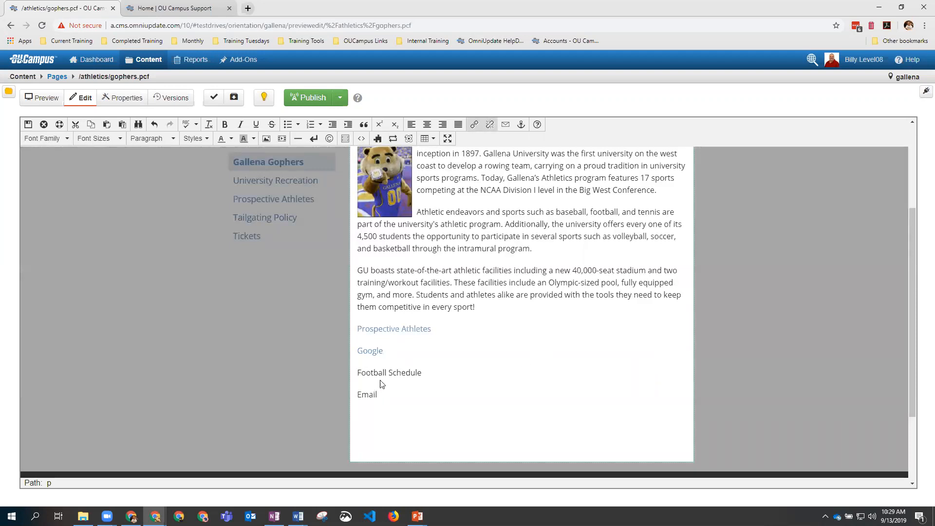
Step: Select 'Football Schedule' and set its link target to pdf-files/football-schedule.pdf
drag(426, 378, 358, 376)
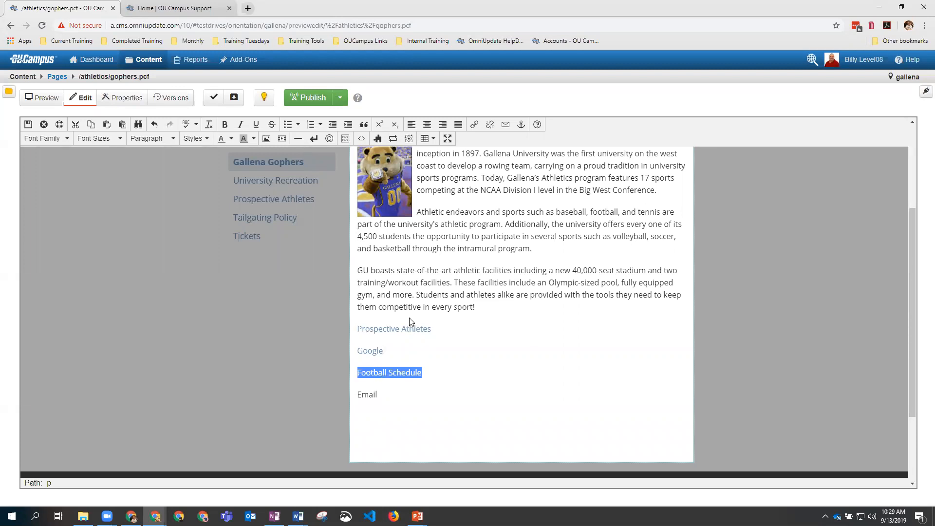
click(473, 125)
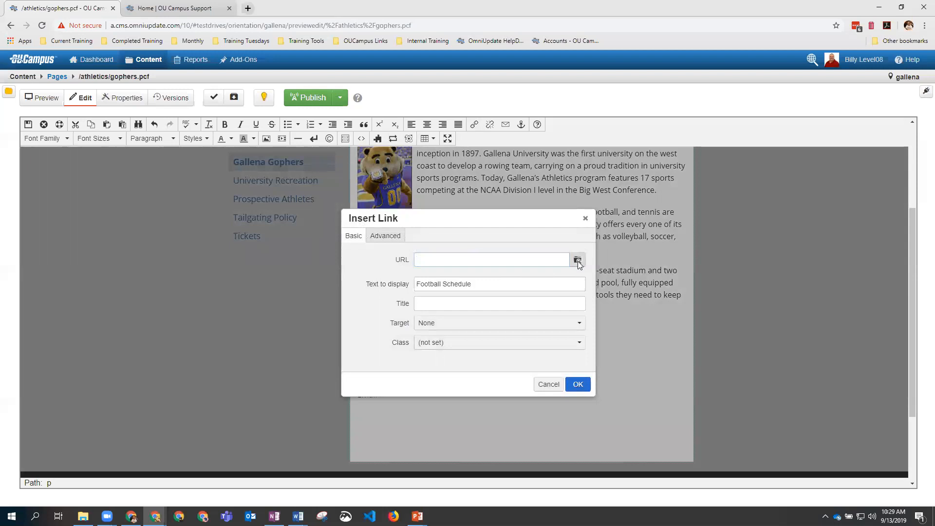
click(577, 262)
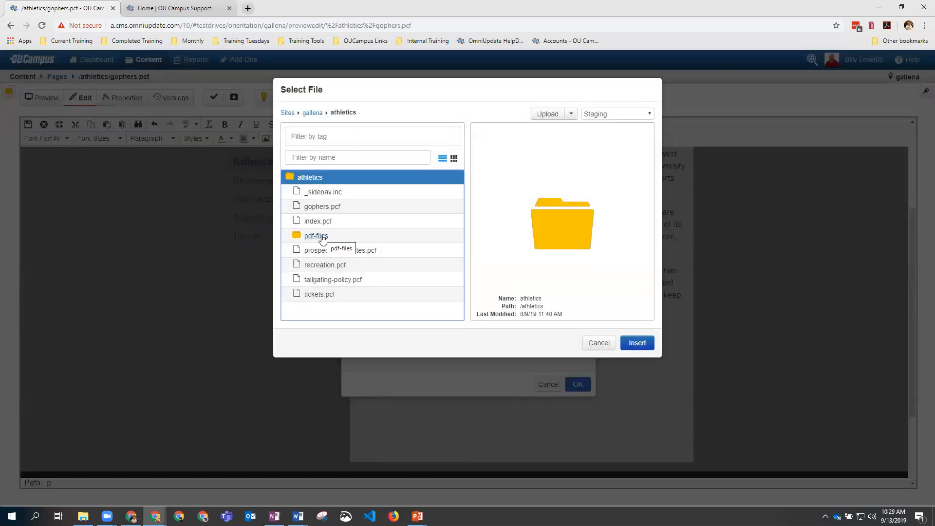
click(322, 237)
click(330, 193)
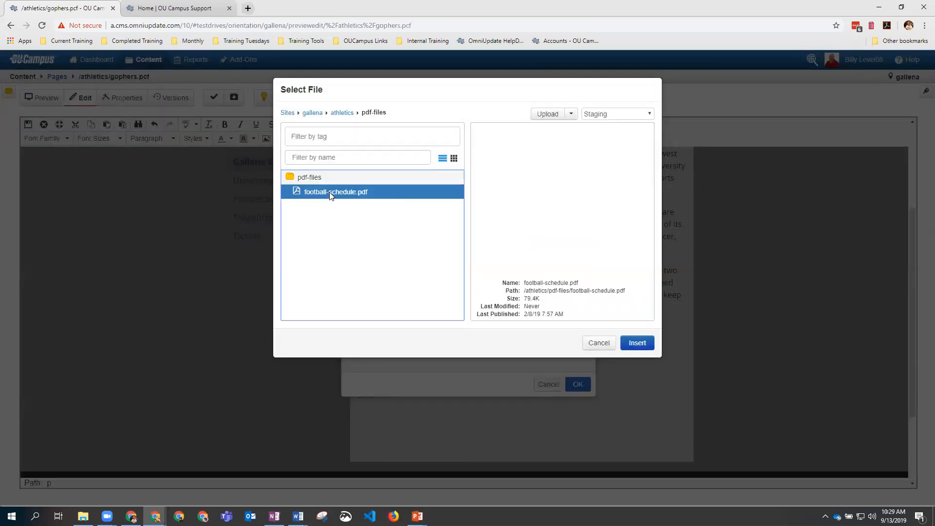
click(637, 343)
Step: Title the link 'Football Schedule', open it in a new window, and apply it
triple_click(458, 291)
key(ctrl+c)
click(444, 312)
key(ctrl+v)
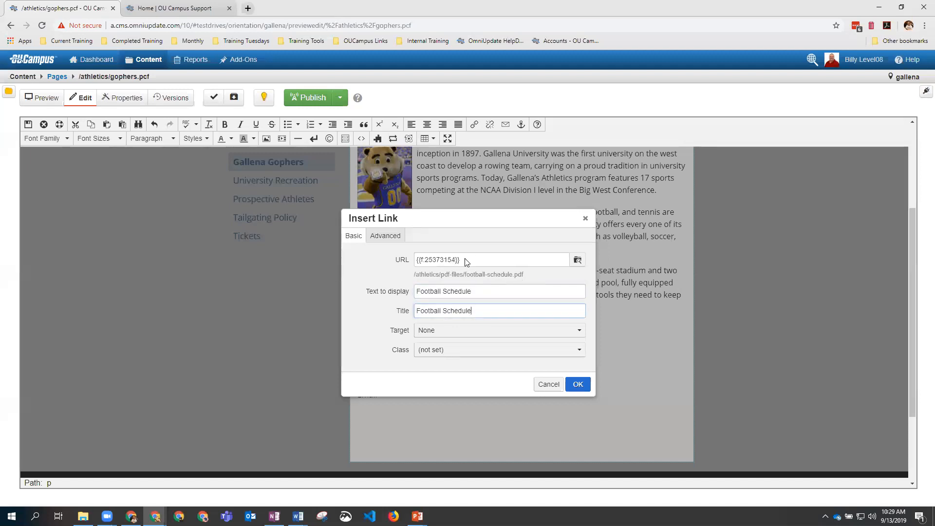
click(431, 334)
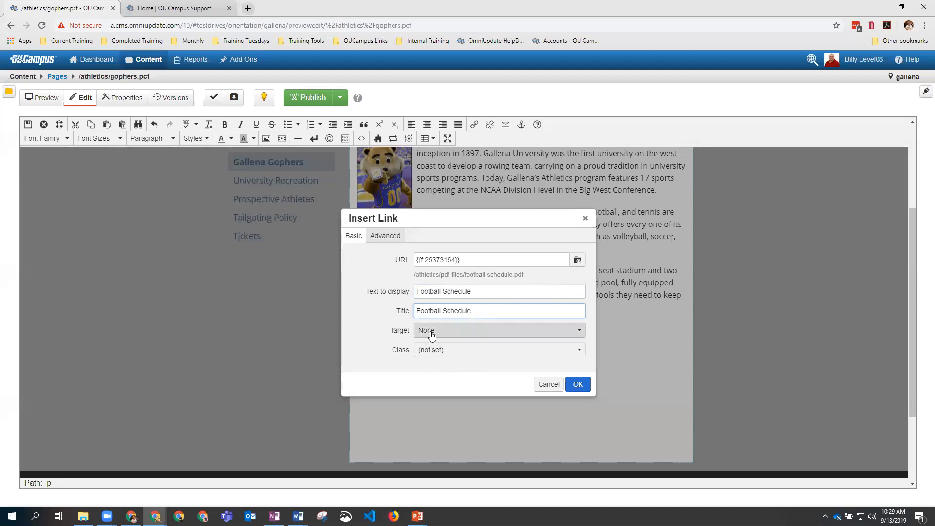
click(434, 363)
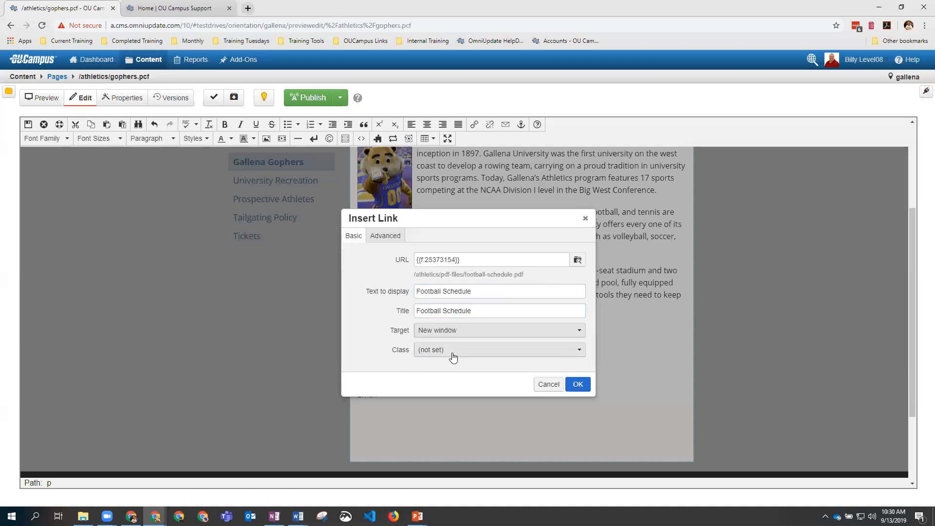
click(453, 355)
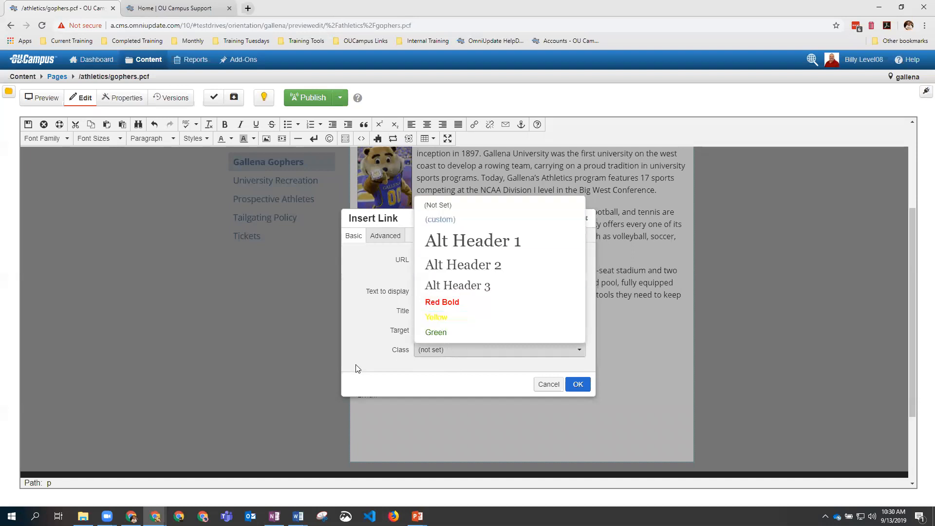
click(369, 352)
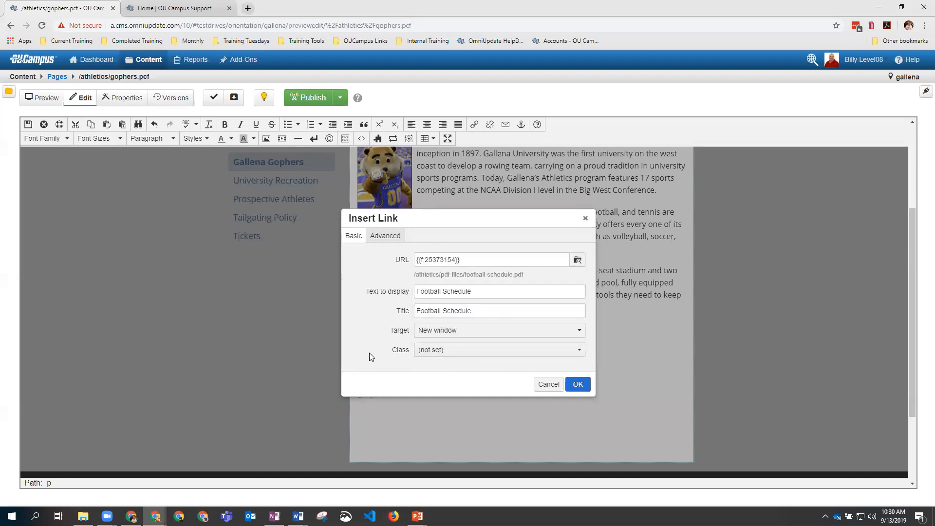
click(577, 385)
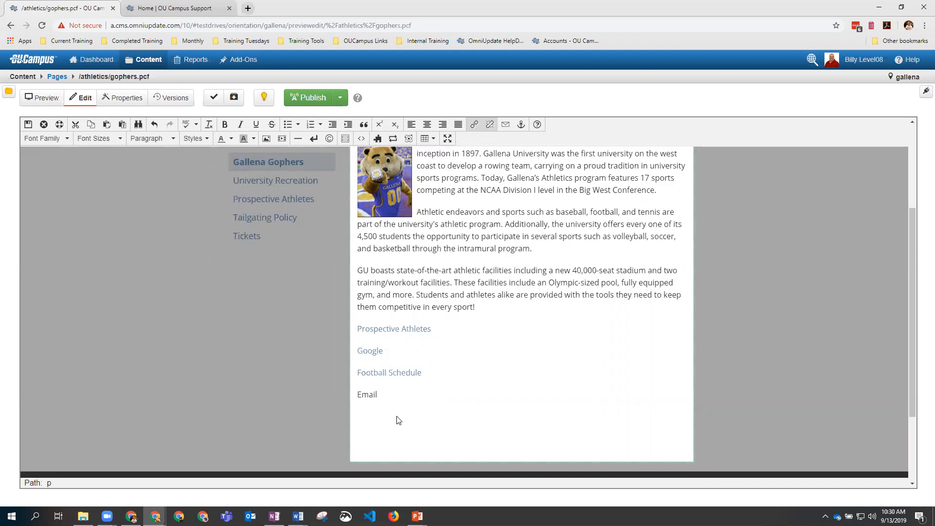
Step: Make 'Email' a mailto link to the contact's e-mail address with a greeting subject
double_click(368, 397)
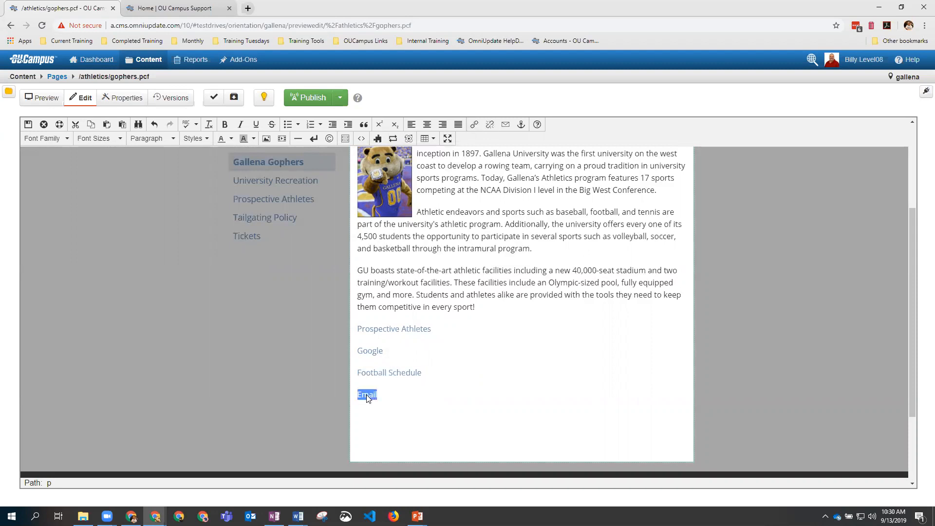
right_click(367, 398)
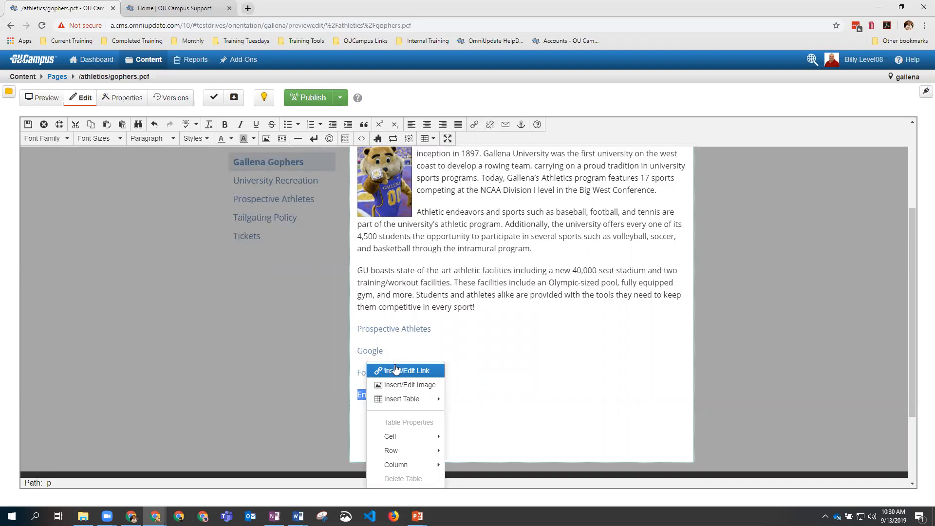
click(528, 349)
double_click(369, 395)
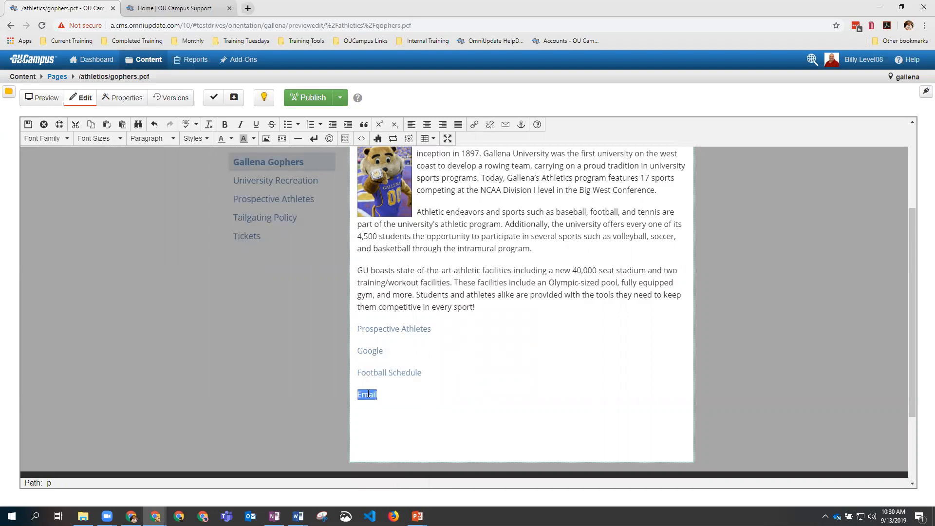
click(506, 128)
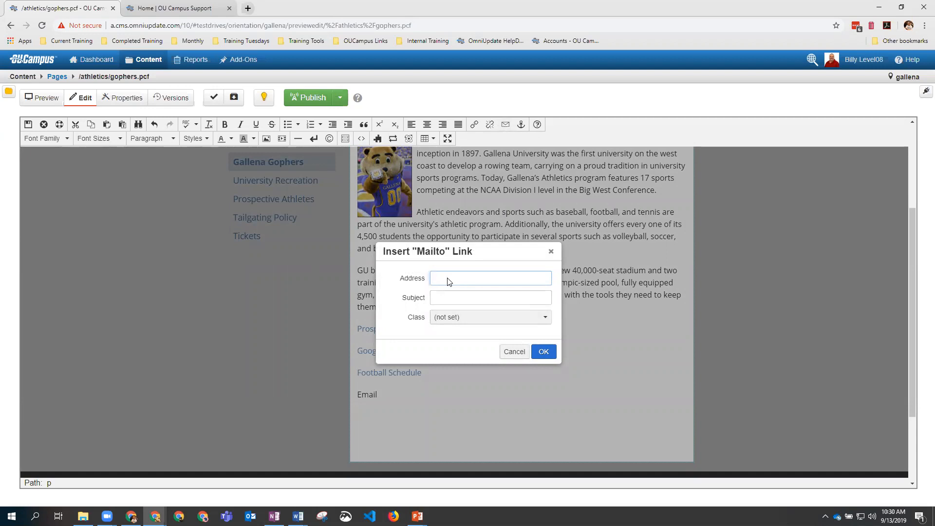
click(466, 301)
text(Hello Billy)
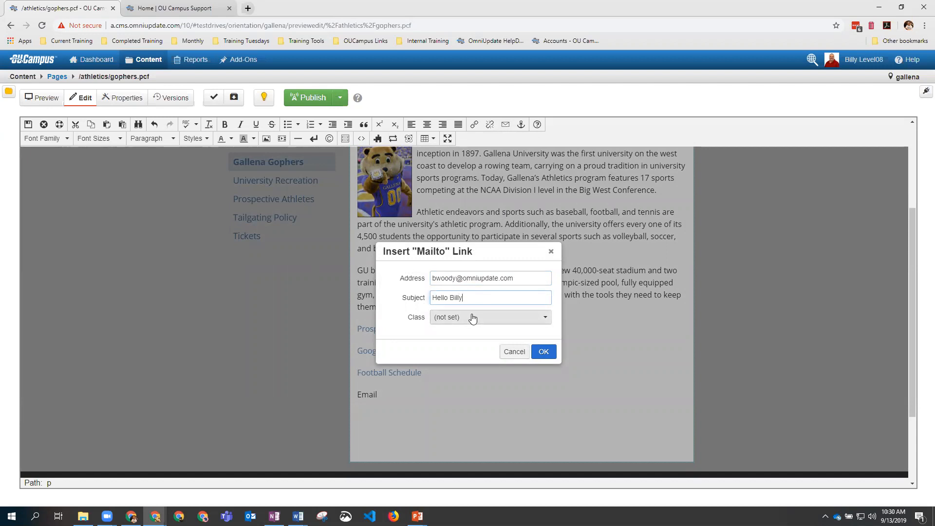
click(543, 351)
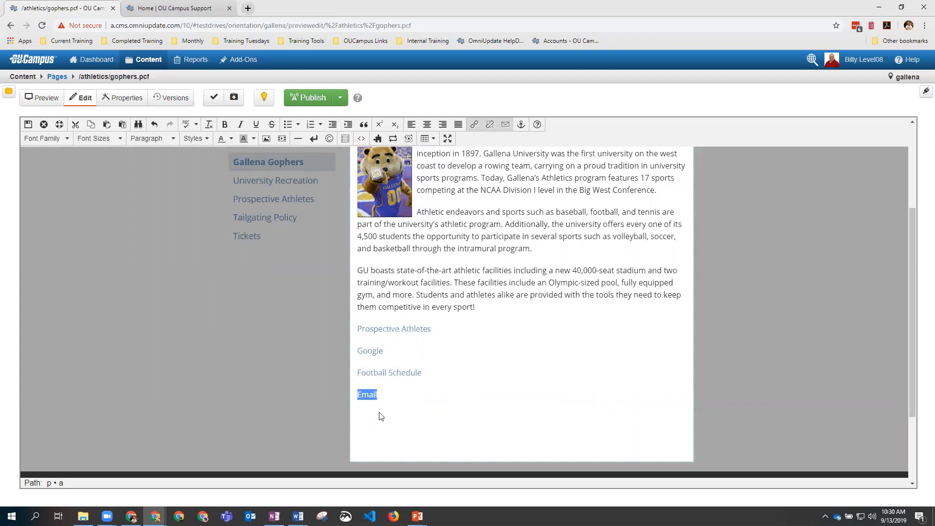
Step: Change the link text and title to 'Send an email to' plus the contact's name
right_click(366, 395)
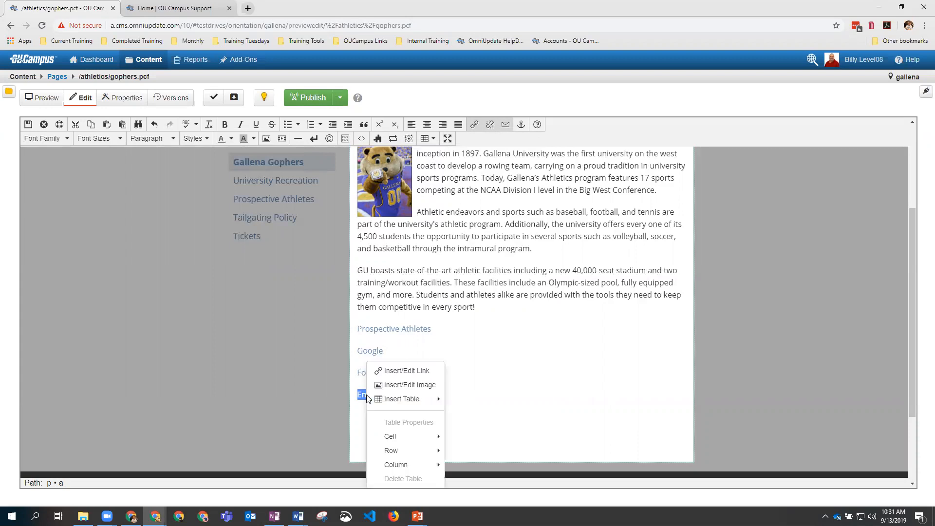
click(403, 372)
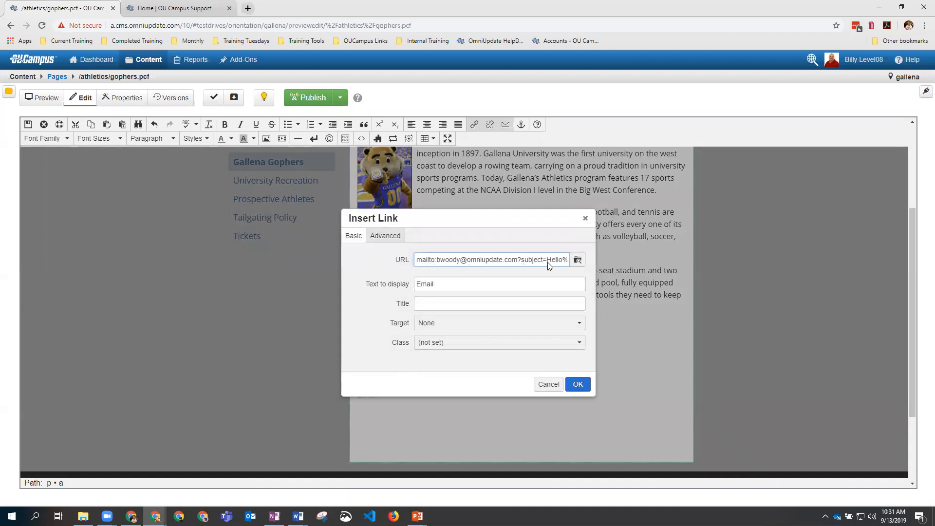
double_click(430, 285)
click(443, 287)
text(Send an email t)
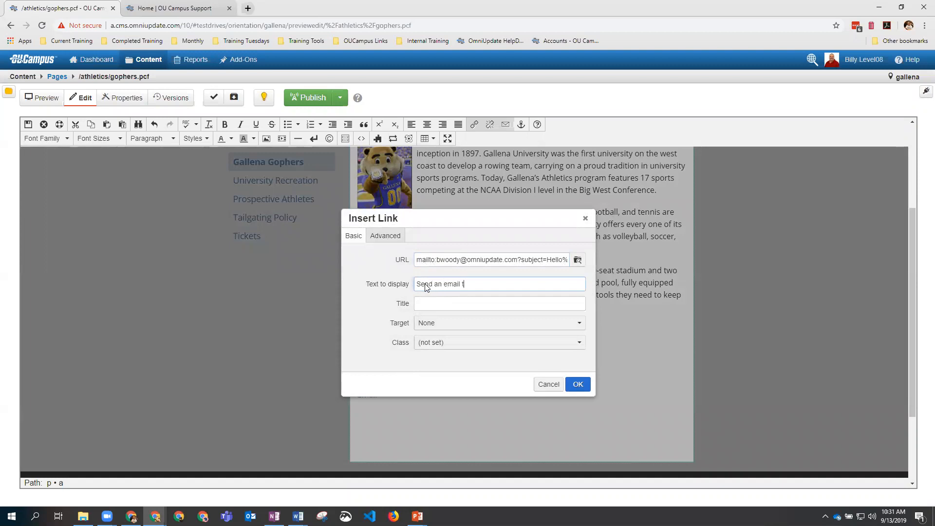
text(o Billy)
triple_click(439, 283)
click(434, 307)
key(ctrl+v)
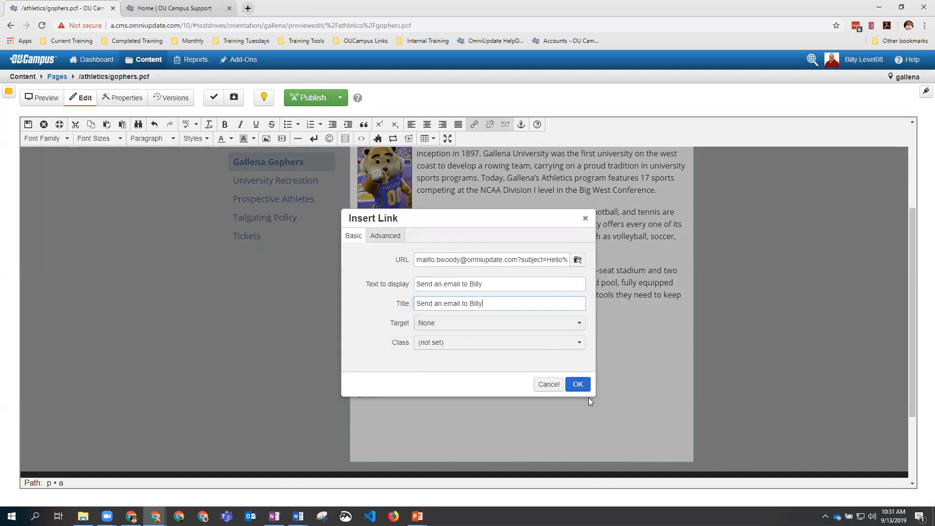
click(578, 384)
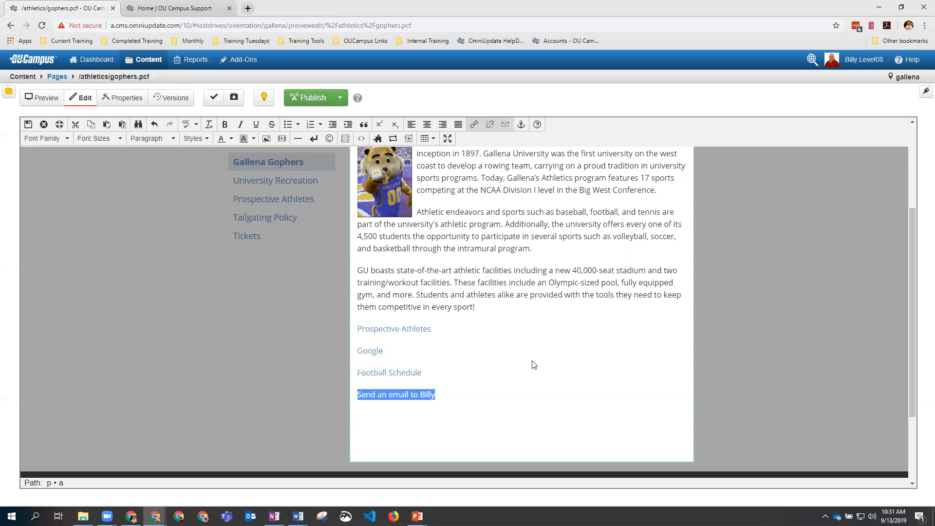
Step: Run Spellcheck on the page and dismiss the no-misspellings message
scroll(416, 268, up, 3)
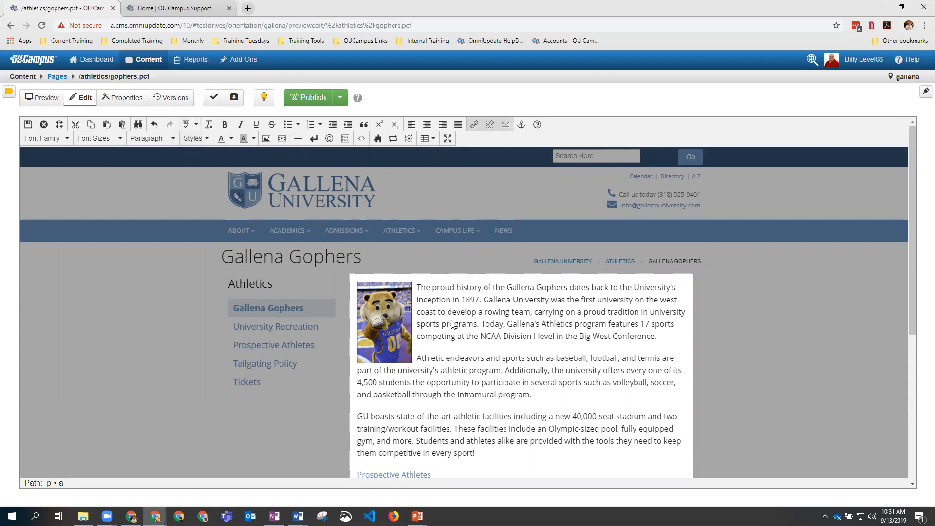
scroll(485, 315, down, 1)
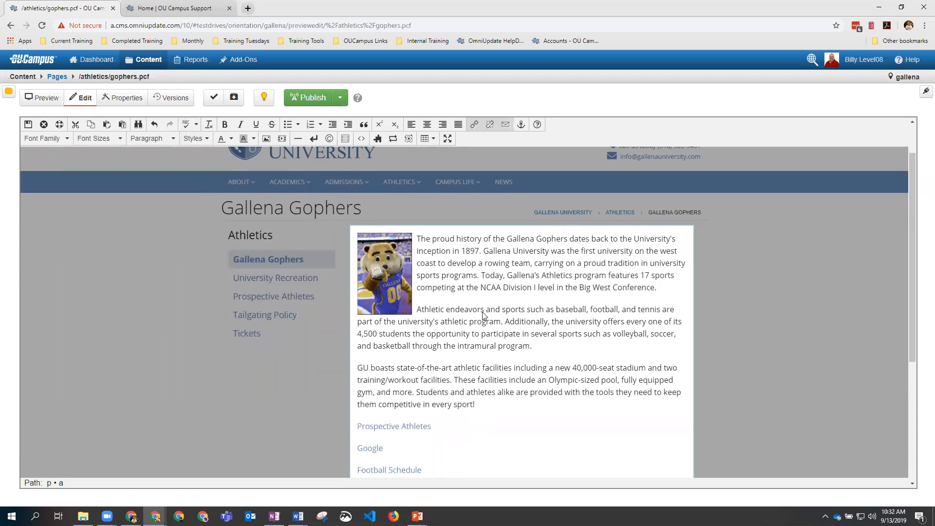
scroll(484, 316, down, 1)
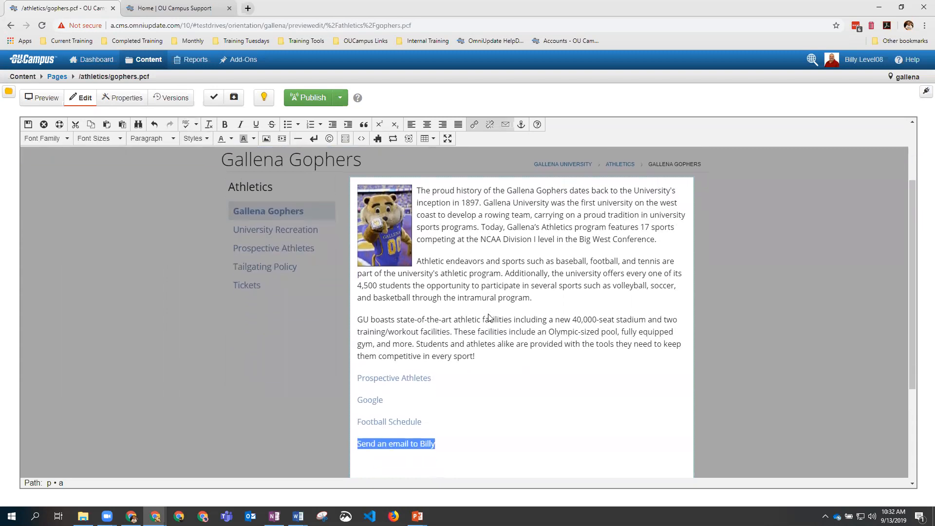
scroll(488, 317, up, 2)
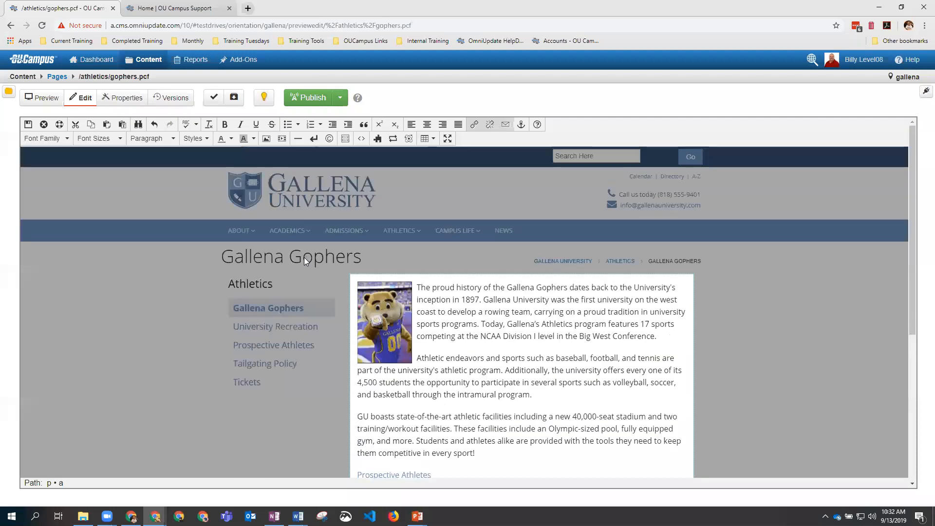
click(186, 126)
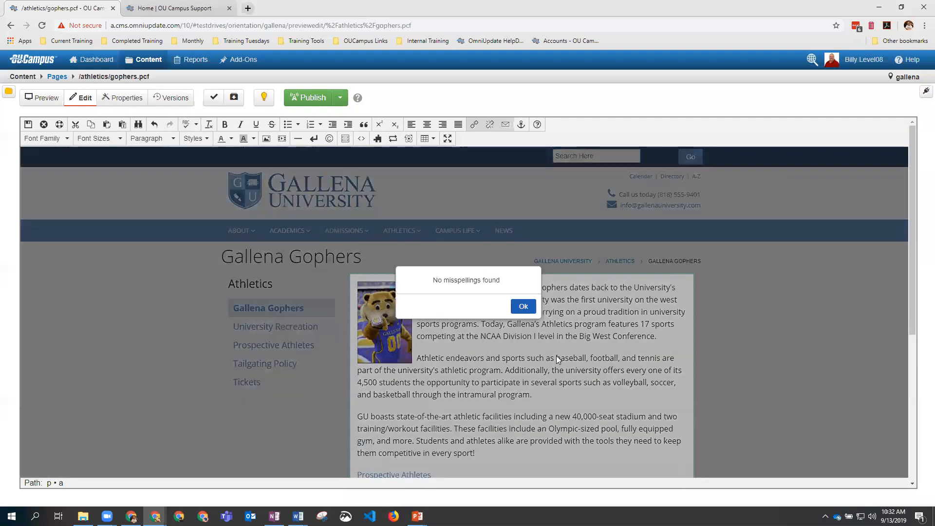
scroll(557, 355, down, 3)
scroll(556, 355, up, 2)
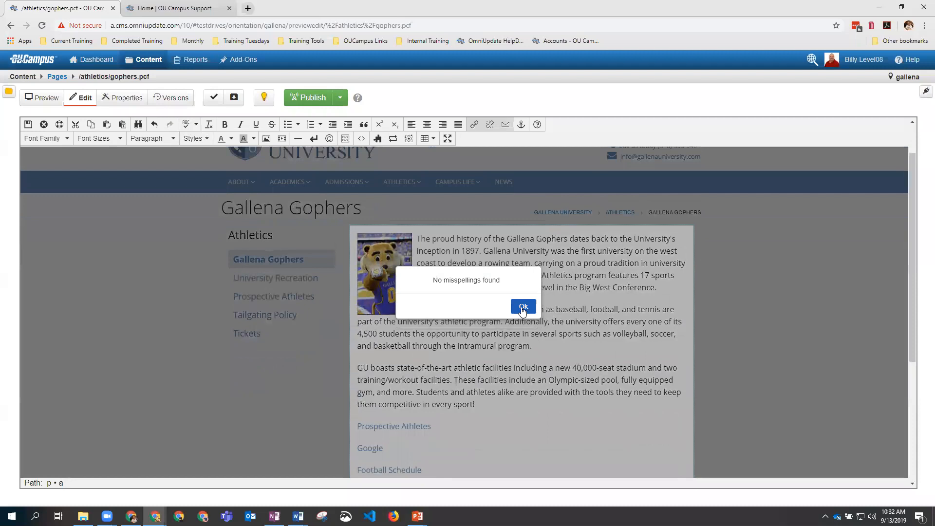
click(522, 308)
click(521, 408)
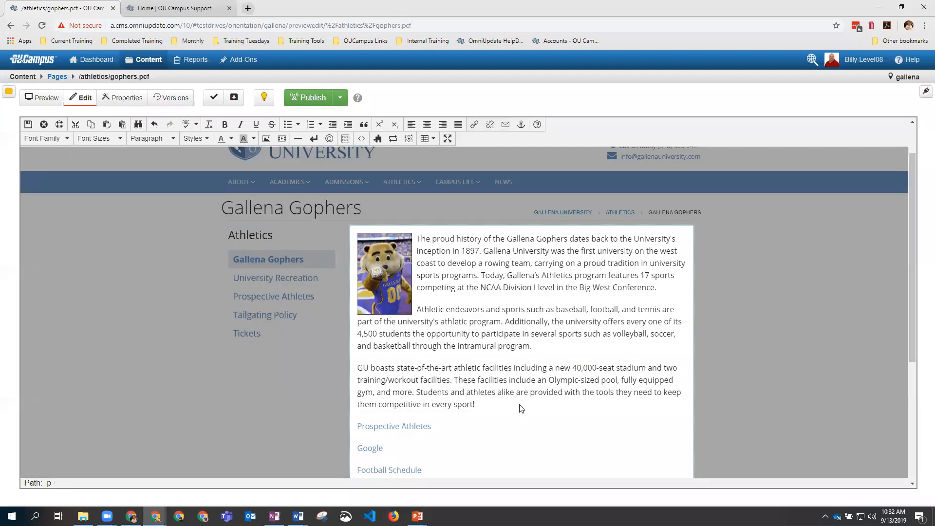
Step: Type the test word 'djfghkdfjgh', enable spellcheck-as-you-type, ignore the word, then delete it
text(djfghkdfjgh)
click(186, 125)
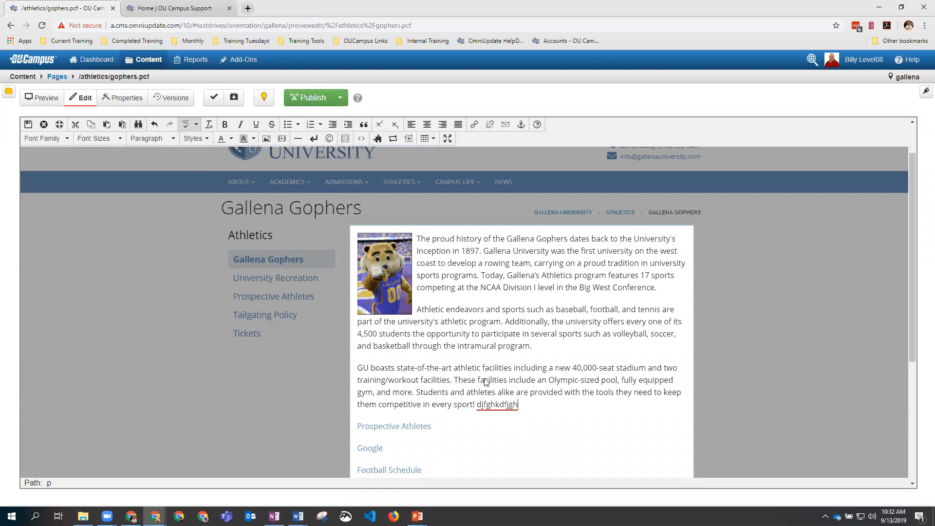
right_click(498, 406)
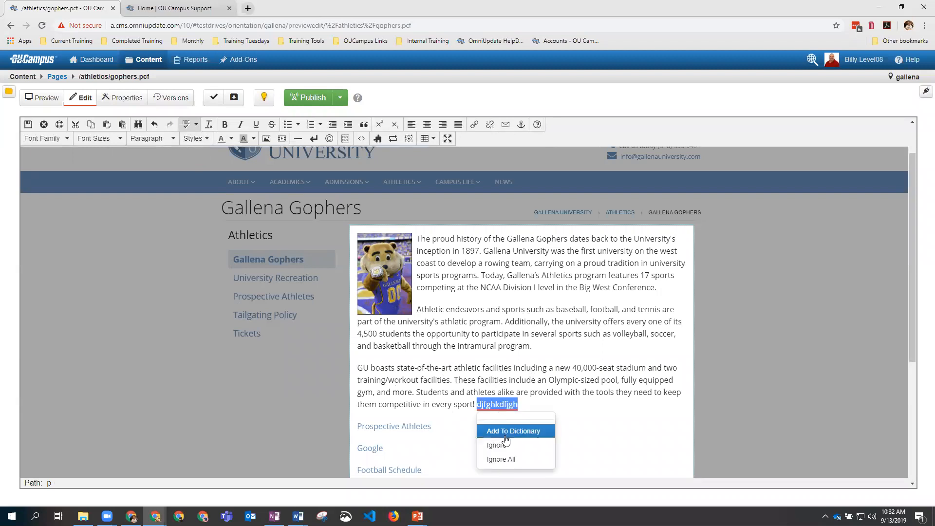
click(526, 406)
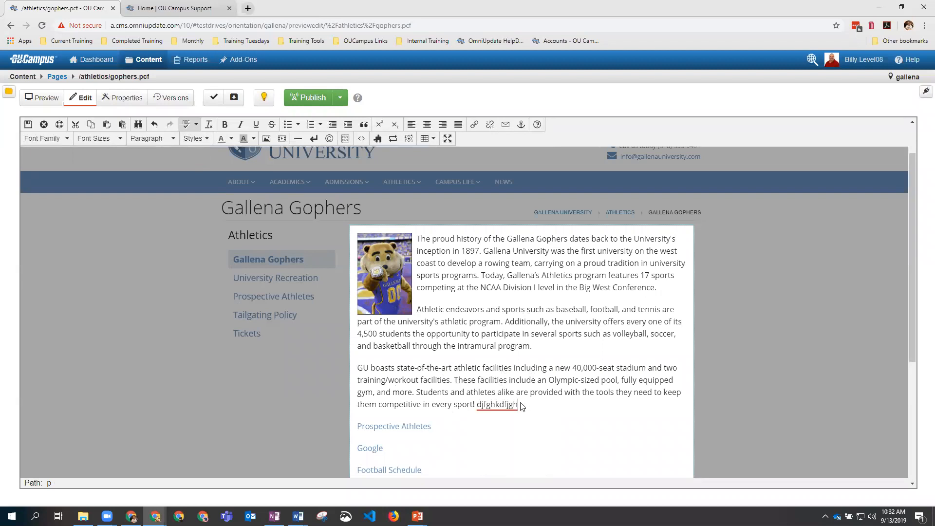
key(BackSpace)
key(BackSpace)
key(BackSpace)
key(BackSpace)
key(BackSpace)
key(BackSpace)
key(BackSpace)
key(BackSpace)
key(BackSpace)
key(BackSpace)
key(BackSpace)
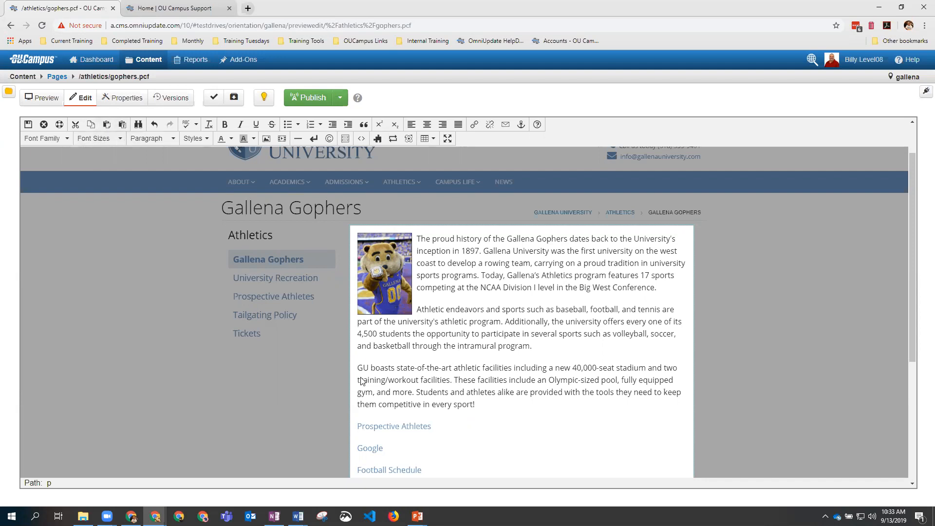
Step: Cut 'GU boasts state-of-the-art athletic' and paste it back before 'facilities' with Ctrl+V
drag(358, 369, 482, 368)
key(ctrl+c)
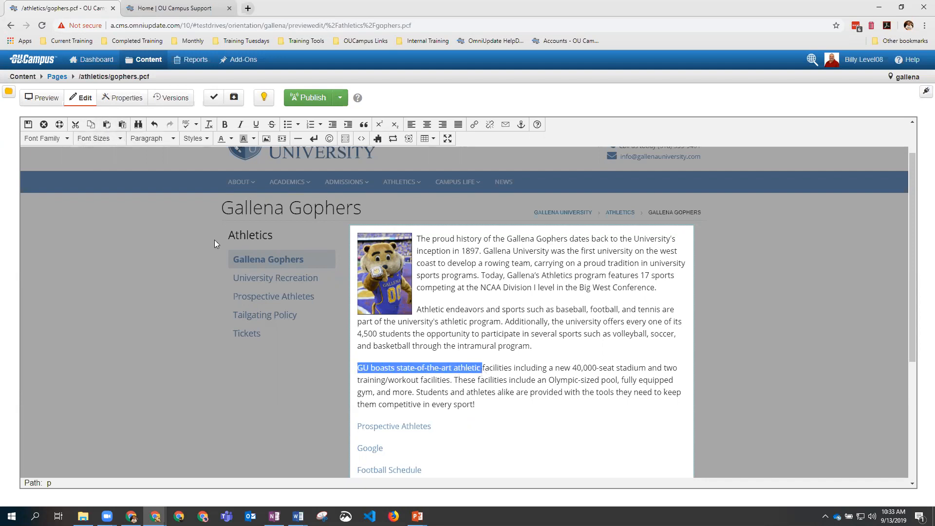
click(76, 124)
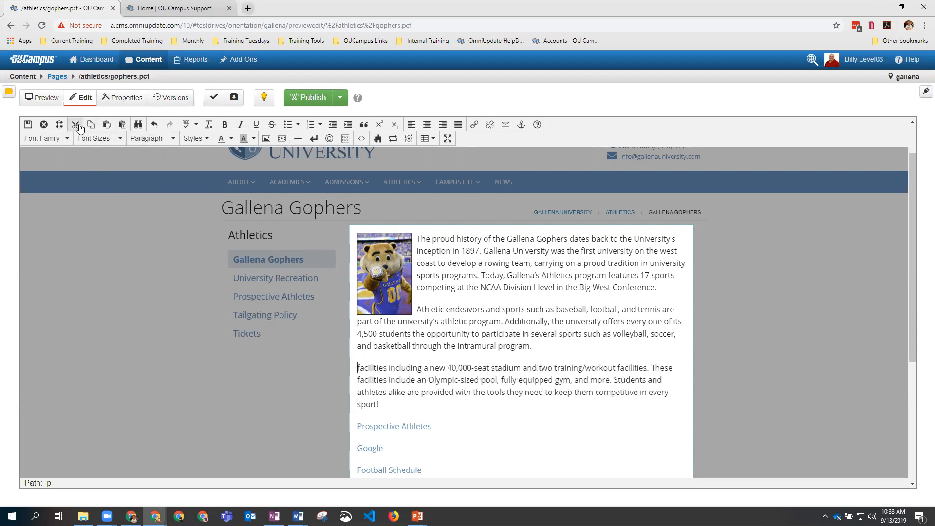
click(108, 126)
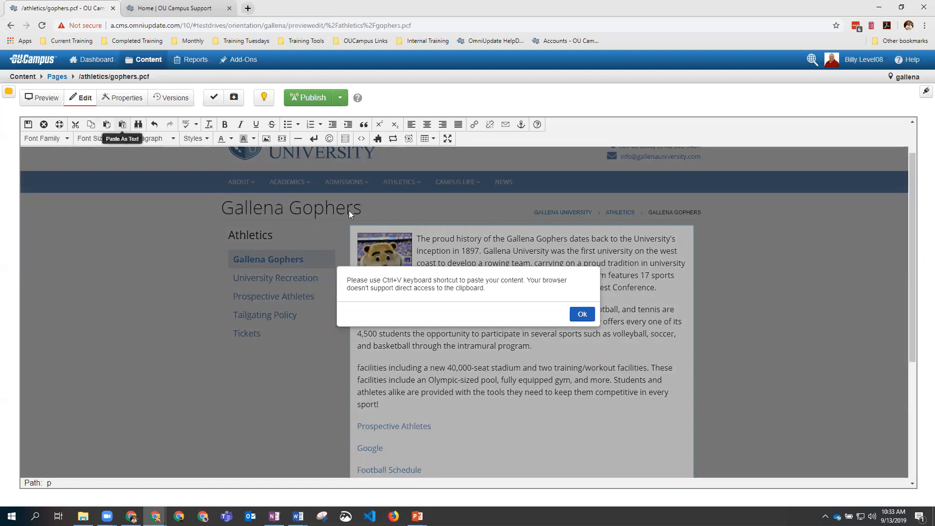
click(582, 314)
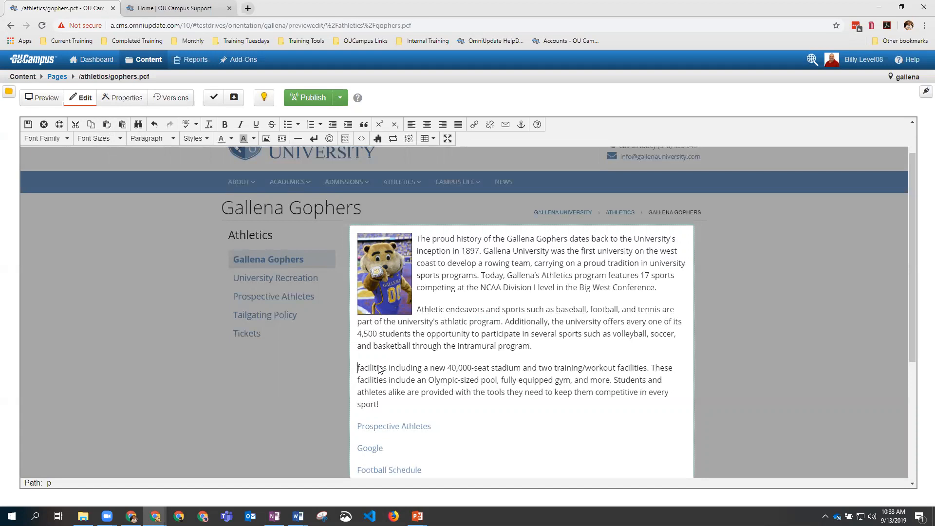
key(ctrl+v)
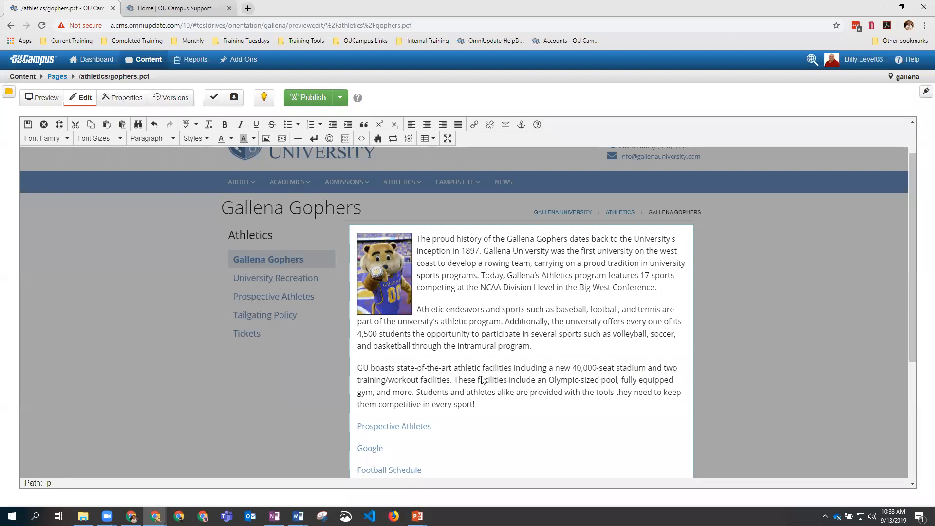
Step: Save the Gophers main content and exit the editor
scroll(415, 337, down, 2)
scroll(239, 261, up, 2)
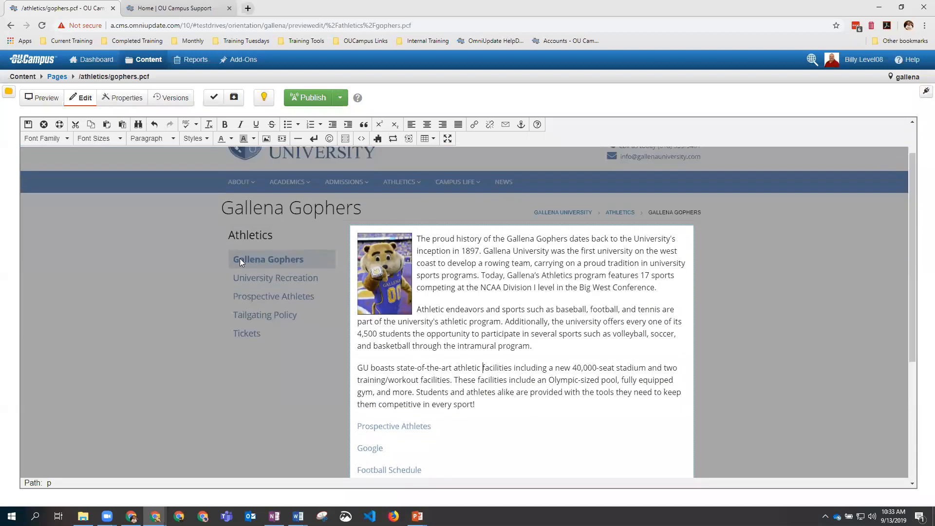
click(28, 126)
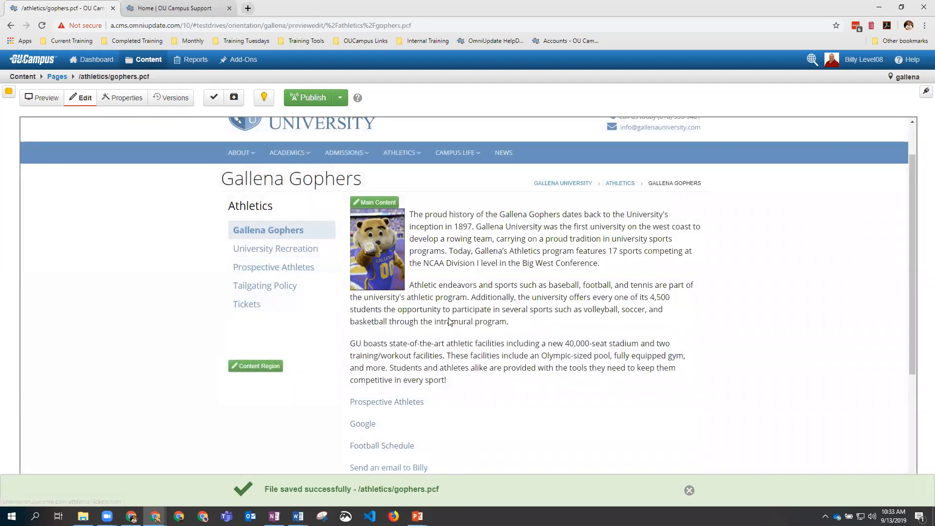
Step: Preview the saved Gophers page, then publish it live through the Final Check dialog
click(45, 99)
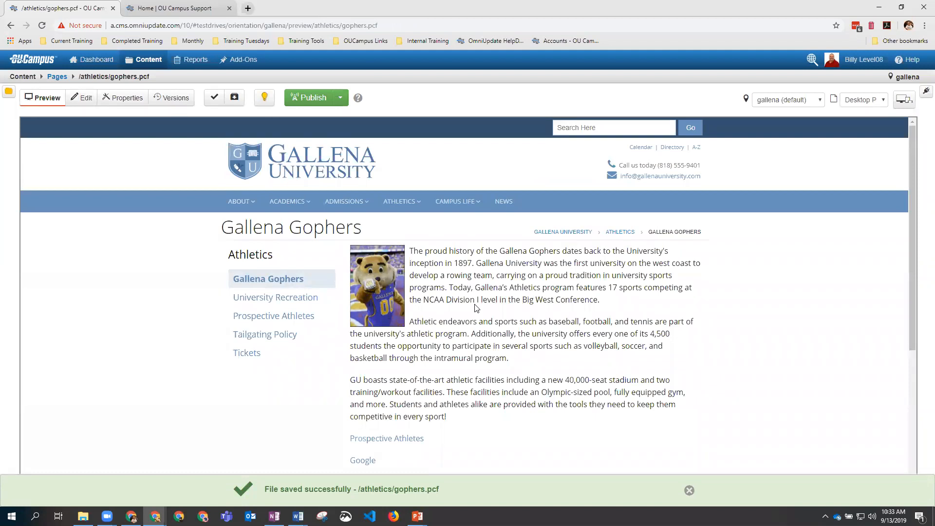
scroll(491, 354, down, 3)
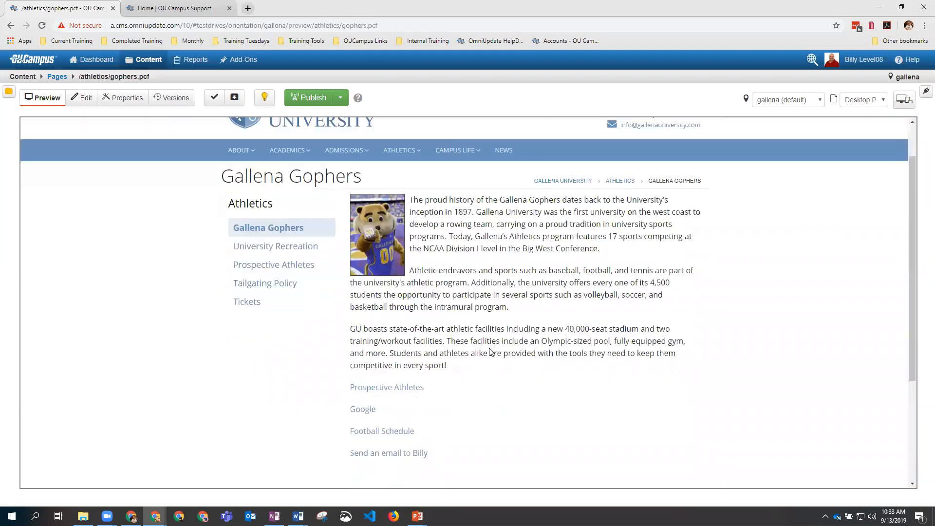
scroll(491, 352, up, 2)
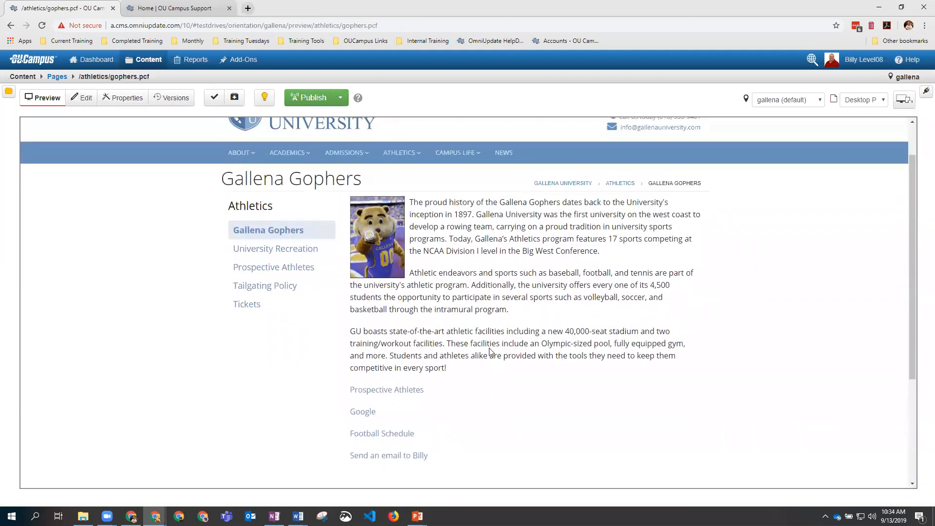
scroll(490, 353, down, 1)
scroll(491, 352, up, 1)
click(316, 99)
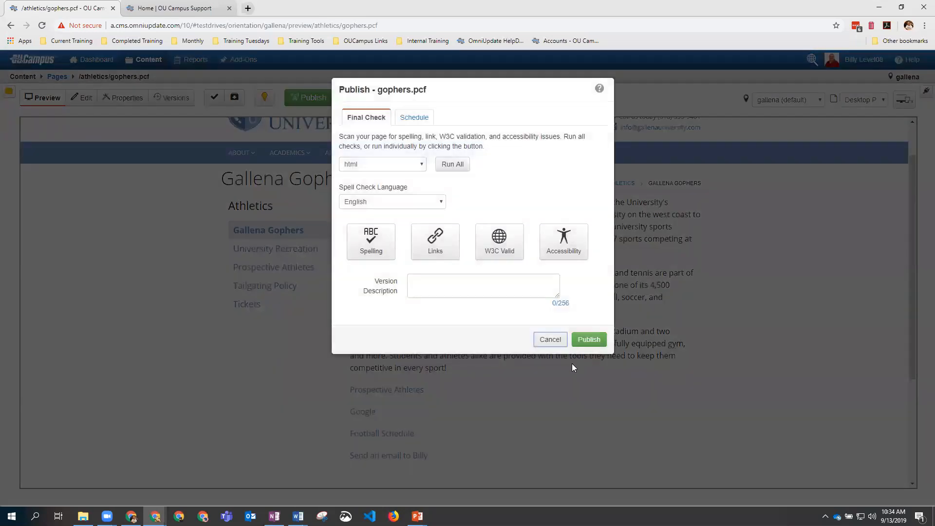
click(590, 340)
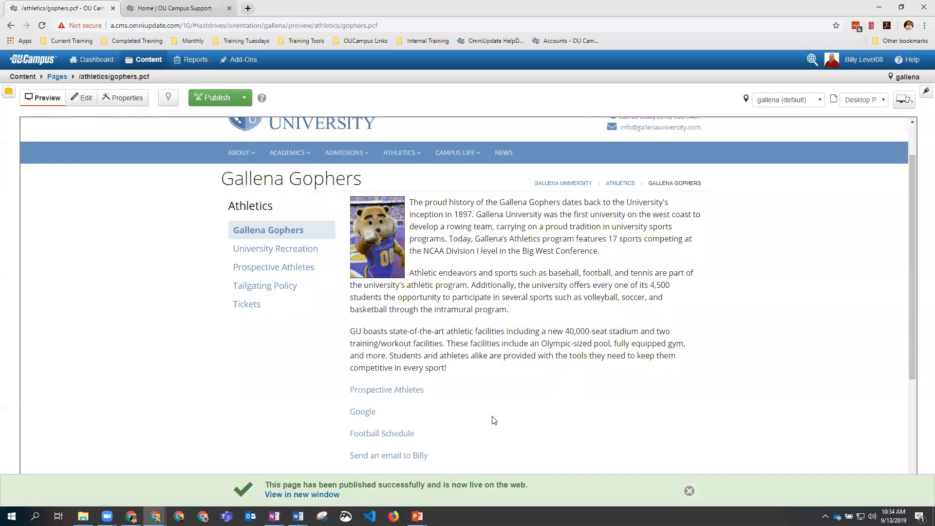
Step: Open the published page in a new tab and test the Prospective Athletes link, then go back
click(329, 495)
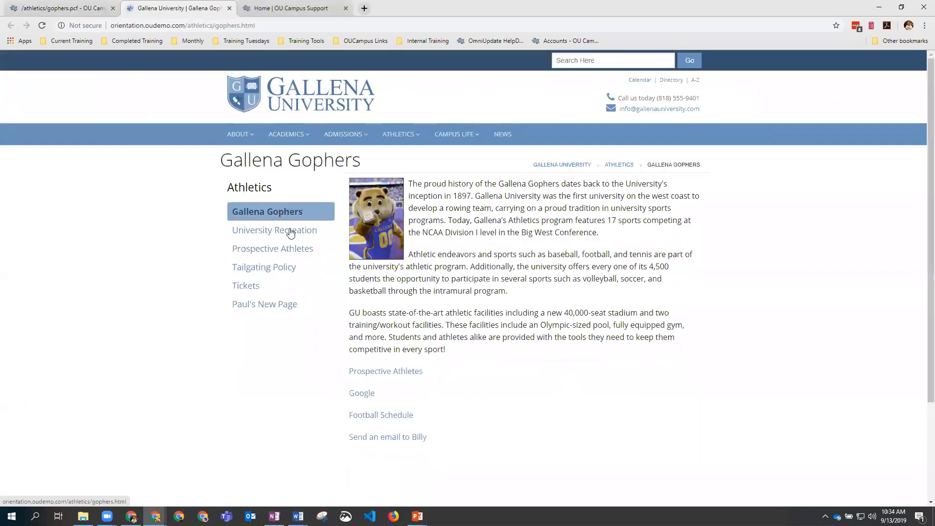
click(395, 373)
scroll(428, 299, down, 3)
scroll(428, 299, up, 3)
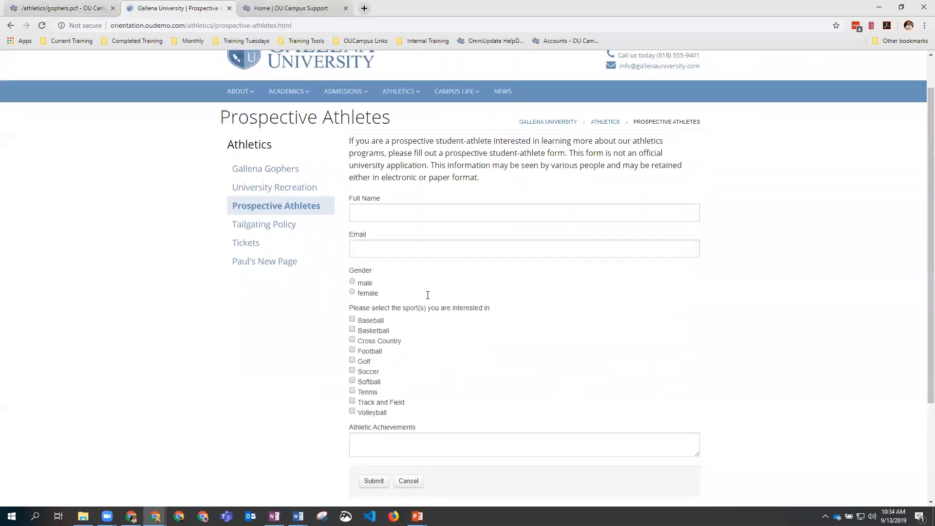
click(11, 25)
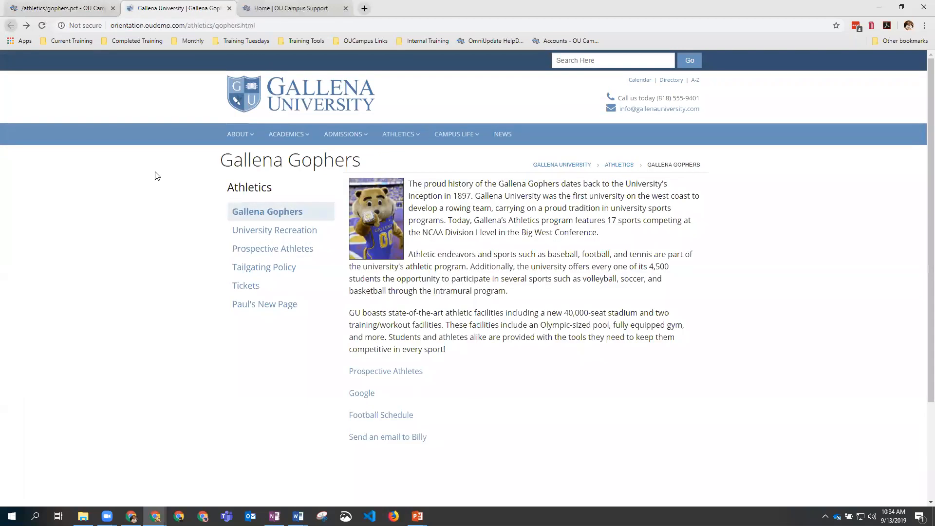
Step: Test the Google and Football Schedule PDF links, closing each opened tab
click(369, 392)
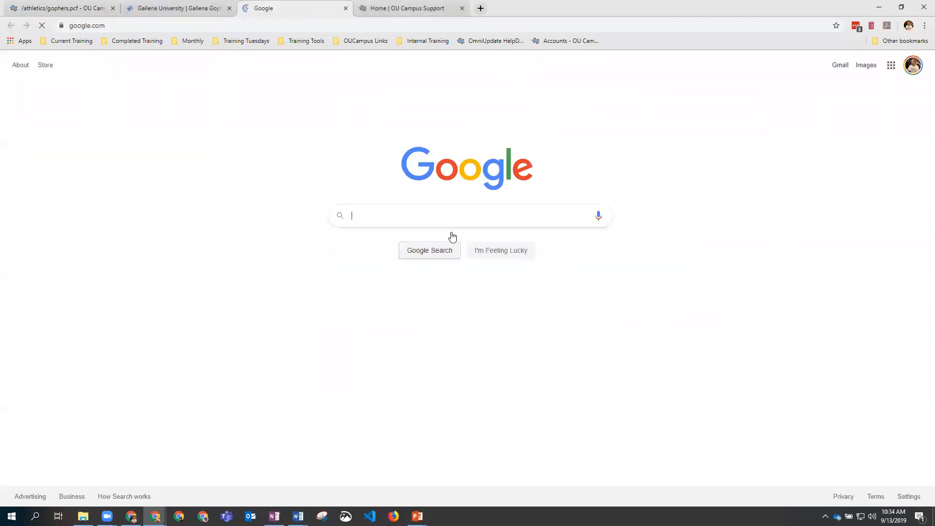
click(346, 8)
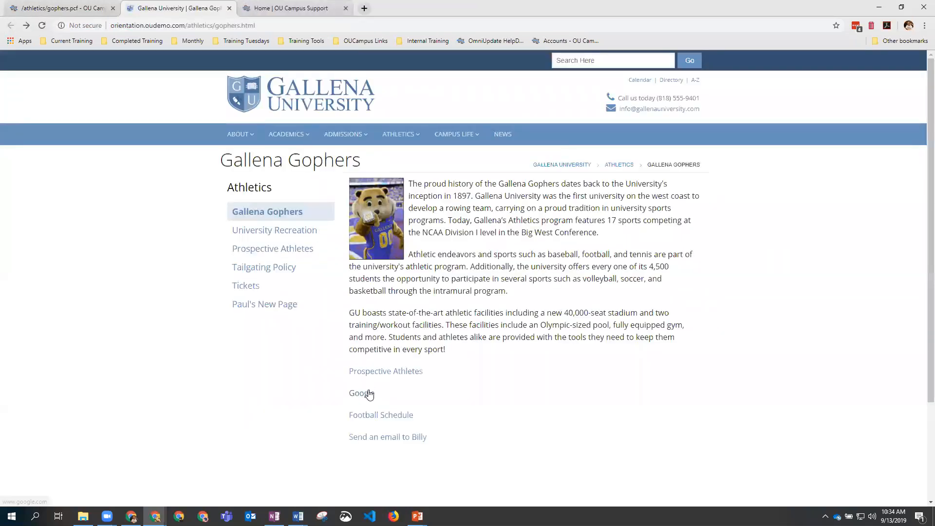
click(379, 417)
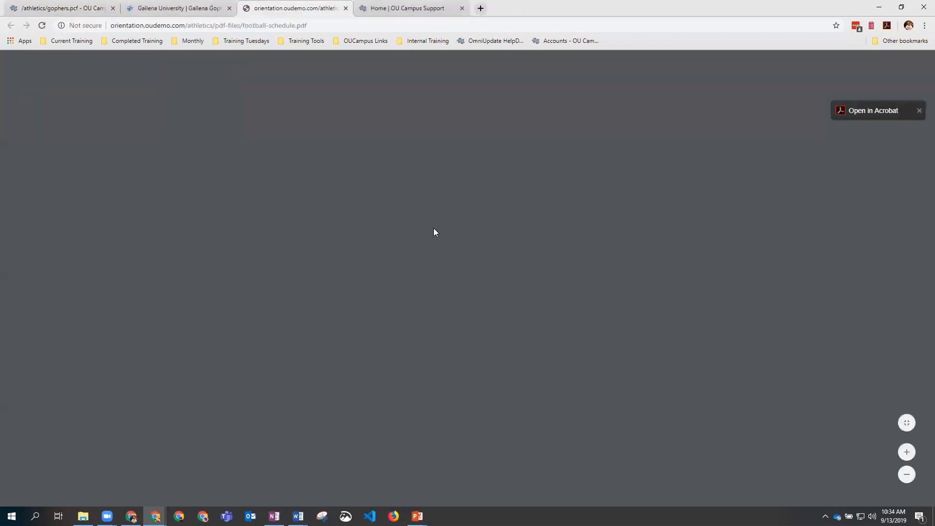
scroll(429, 219, down, 2)
scroll(424, 212, up, 2)
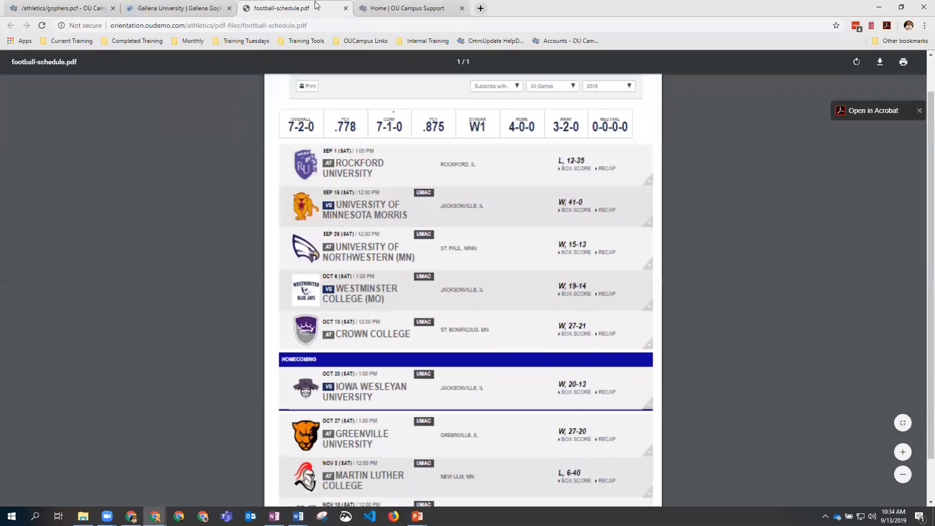
click(346, 8)
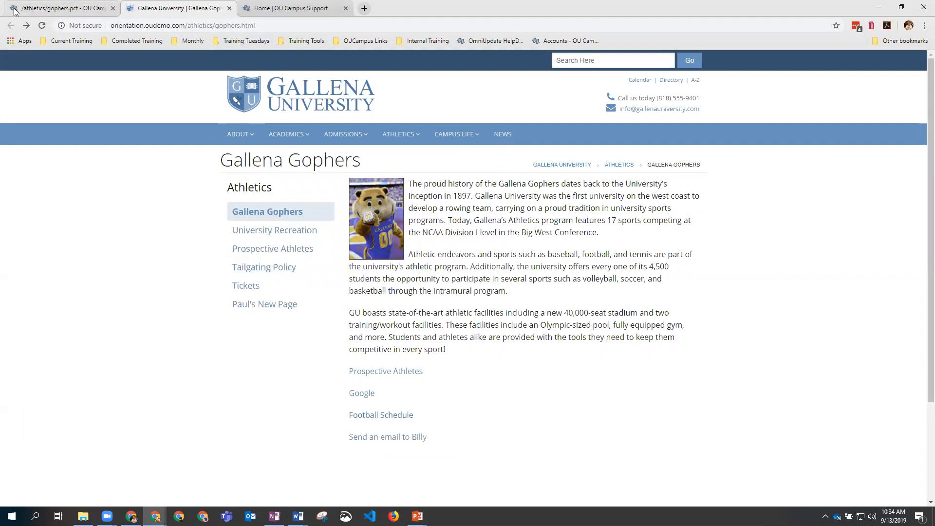
Step: Return to the OU Campus tab, put the Gophers page in edit mode, and open Main Content
click(30, 9)
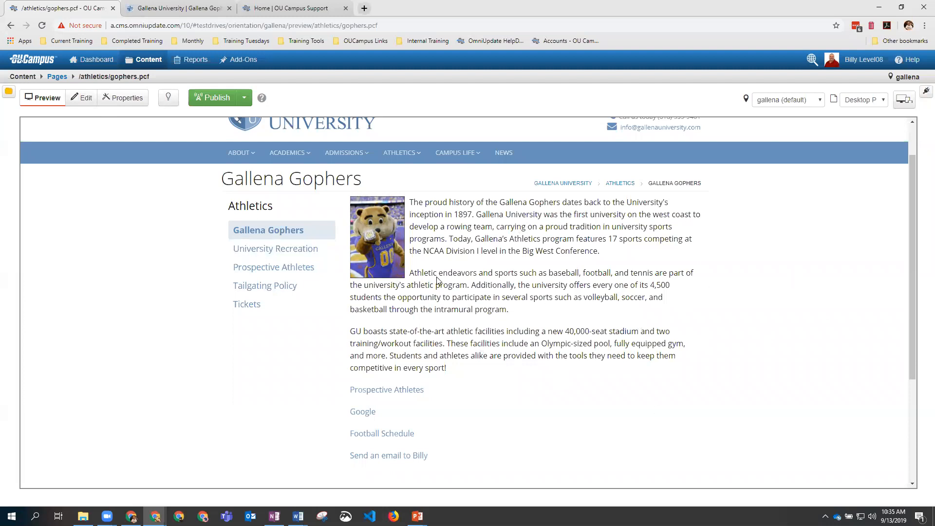
scroll(437, 280, down, 1)
scroll(437, 280, up, 1)
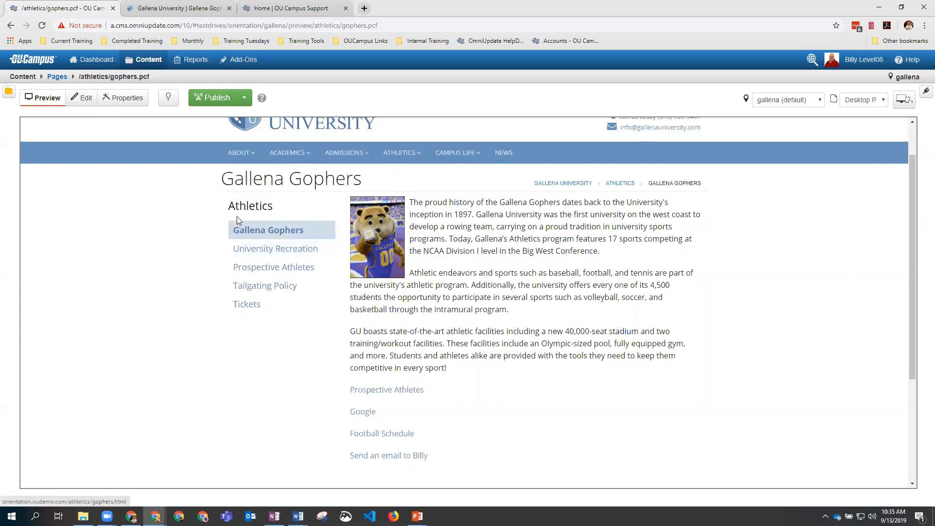
click(75, 100)
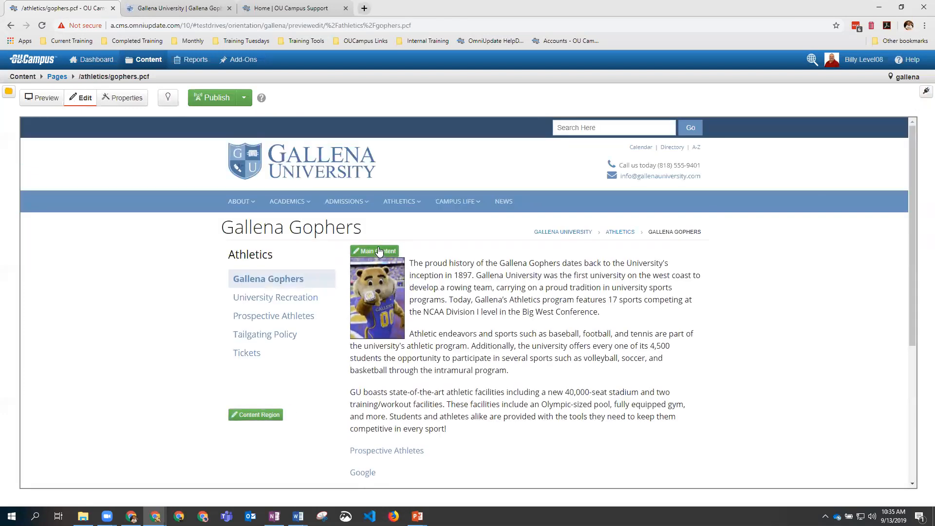
click(464, 268)
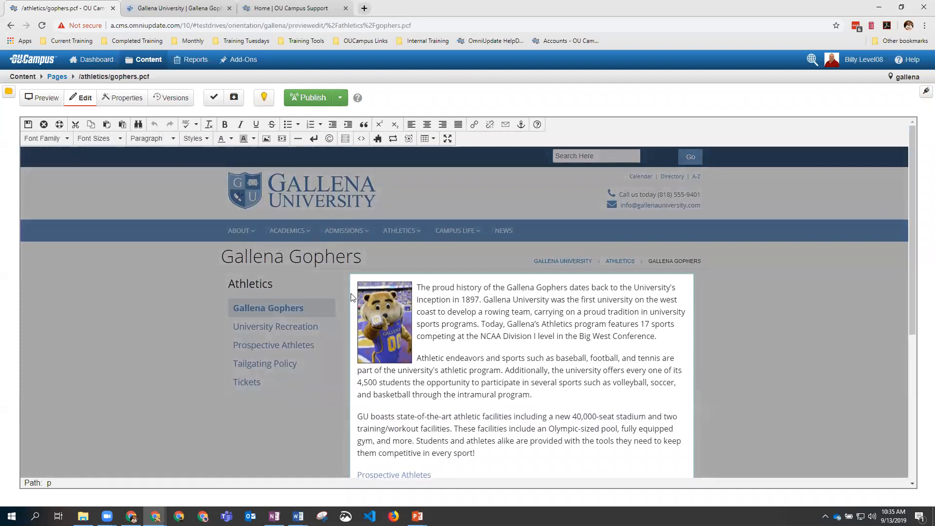
Step: Add an empty line above the mascot image and insert the Accordion snippet there
key(Return)
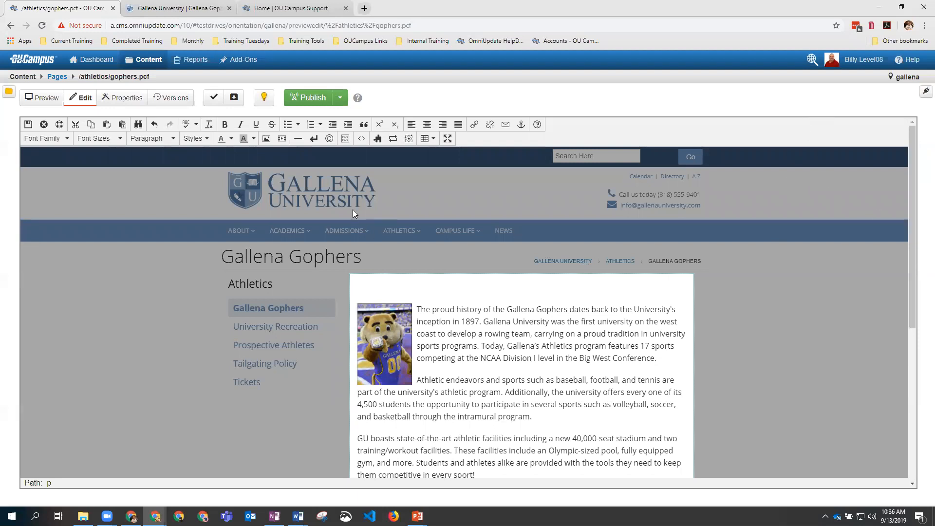
click(379, 141)
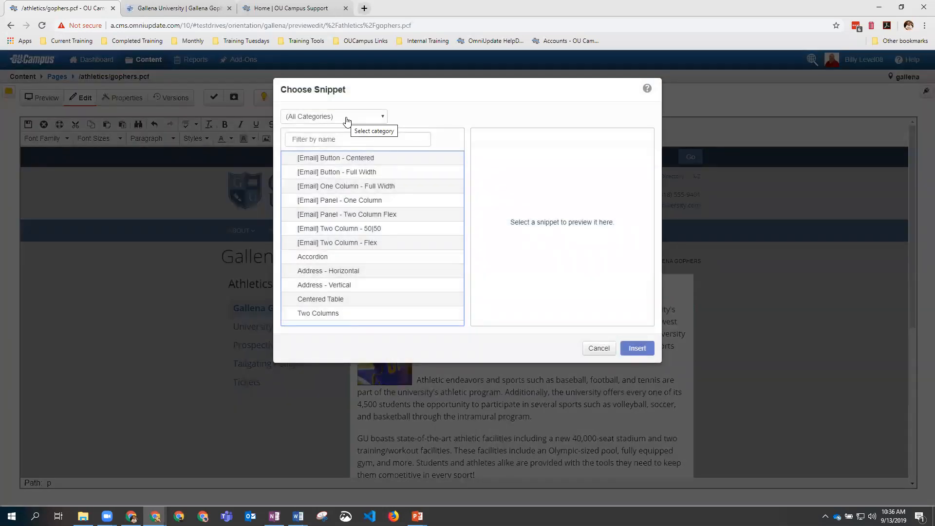
click(347, 121)
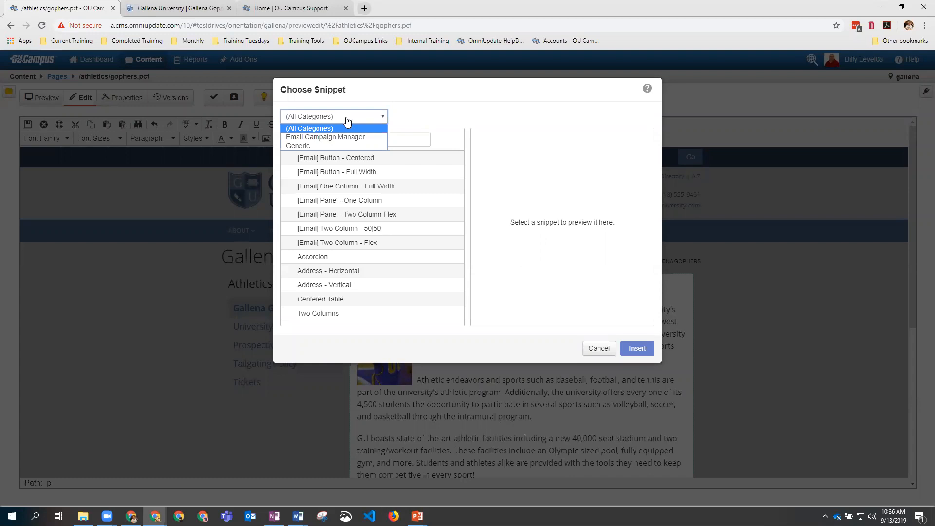
click(441, 120)
click(314, 261)
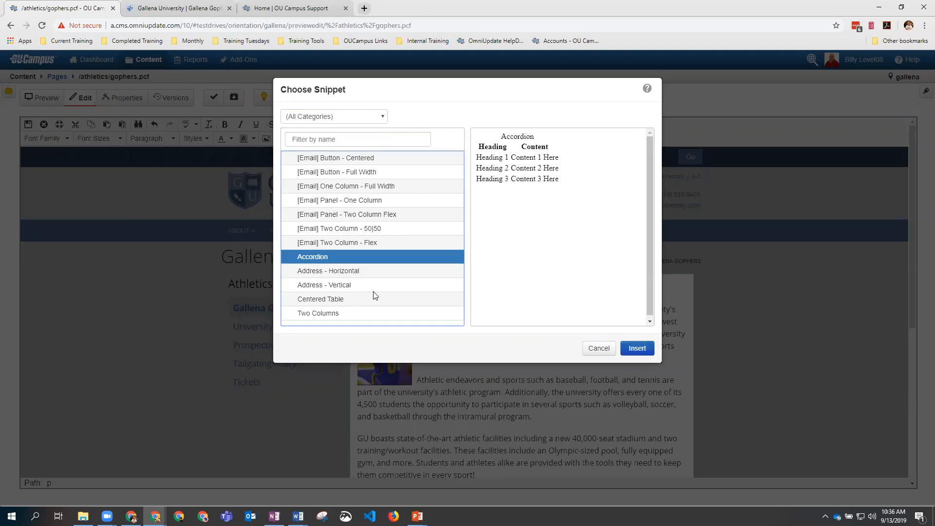
click(638, 349)
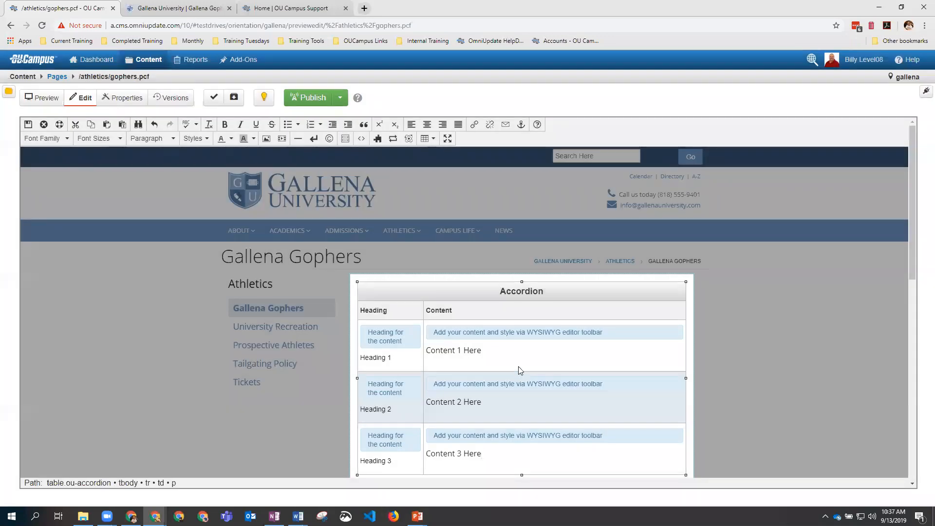
Step: Select the 'Content 1 Here' placeholder and bring up the Insert/Edit Image settings
scroll(518, 366, down, 2)
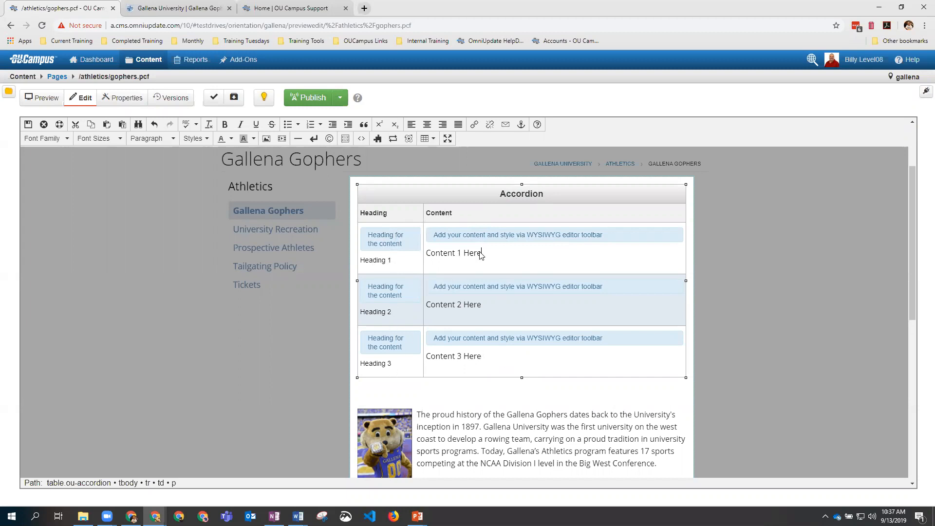
drag(484, 258, 426, 256)
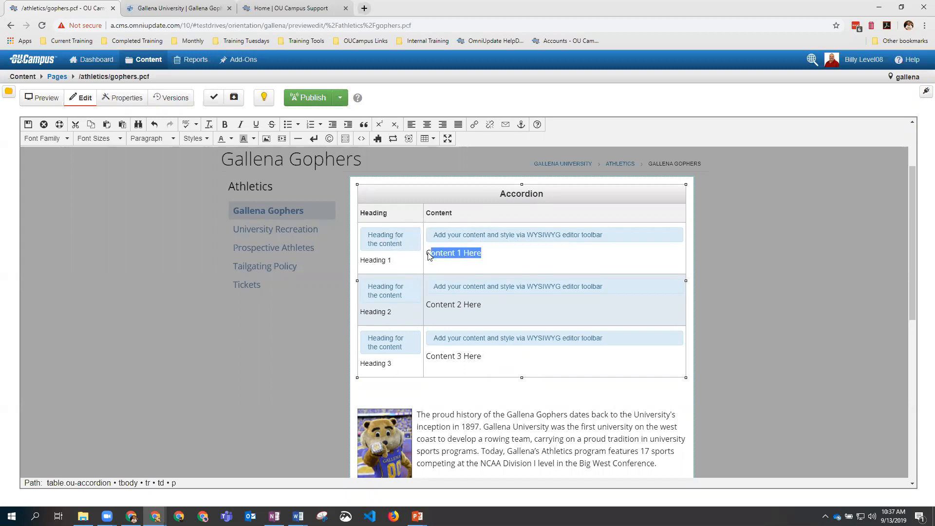
click(267, 141)
Step: Insert burgess_hall.png with width 100 and description 'Burgess'
click(558, 245)
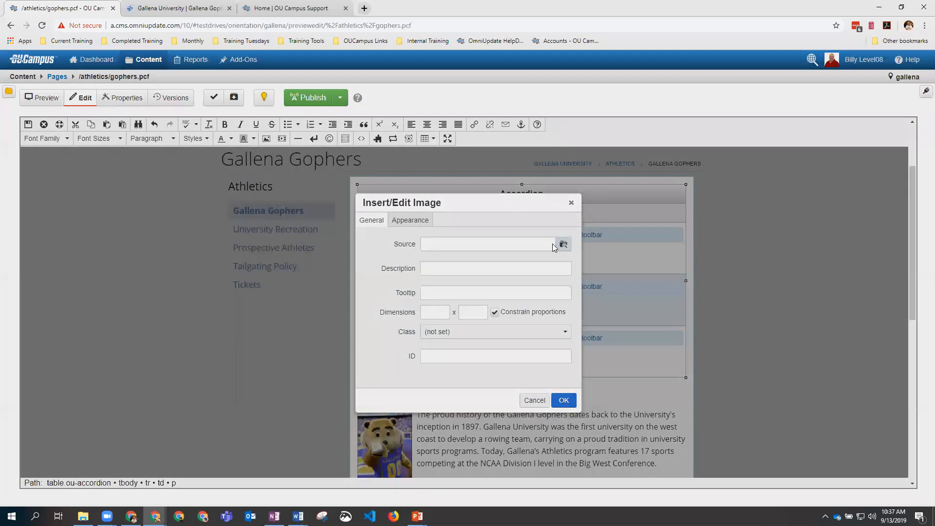
click(324, 205)
click(636, 343)
double_click(427, 320)
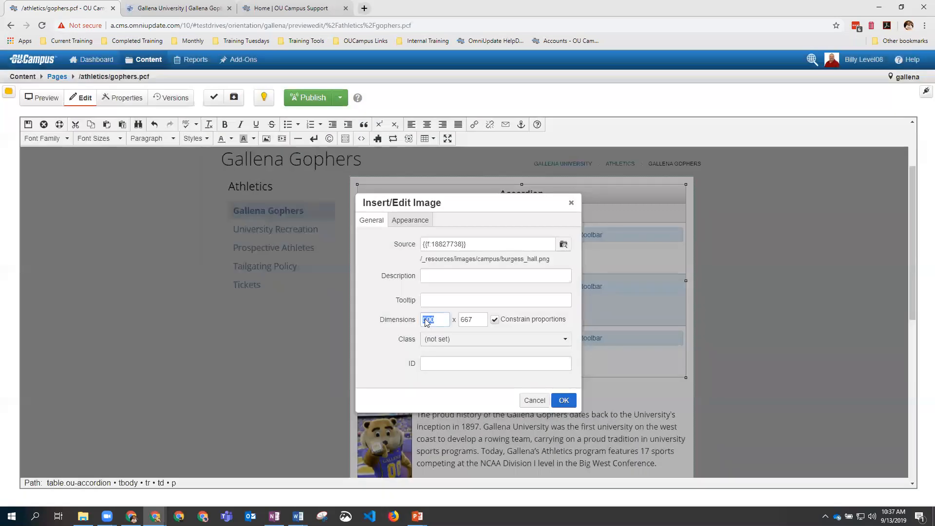
text(100)
key(Tab)
click(564, 400)
click(457, 279)
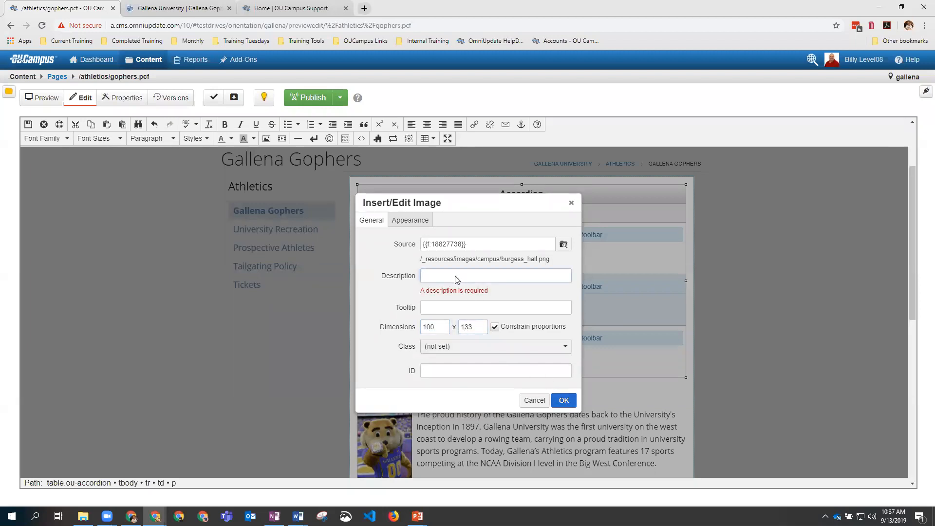
text(Burgess)
click(564, 401)
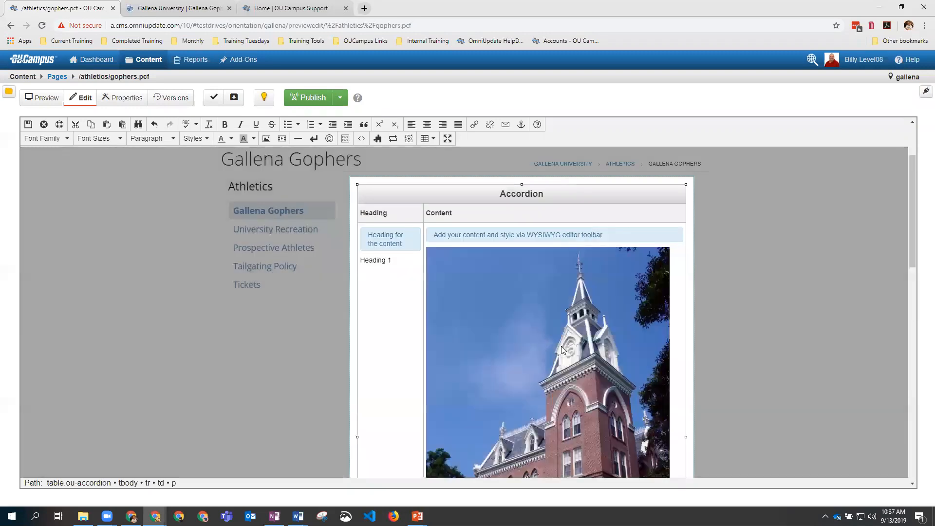
Step: Try shrinking the Burgess Hall image by dragging its corner, then deselect it
scroll(565, 341, down, 5)
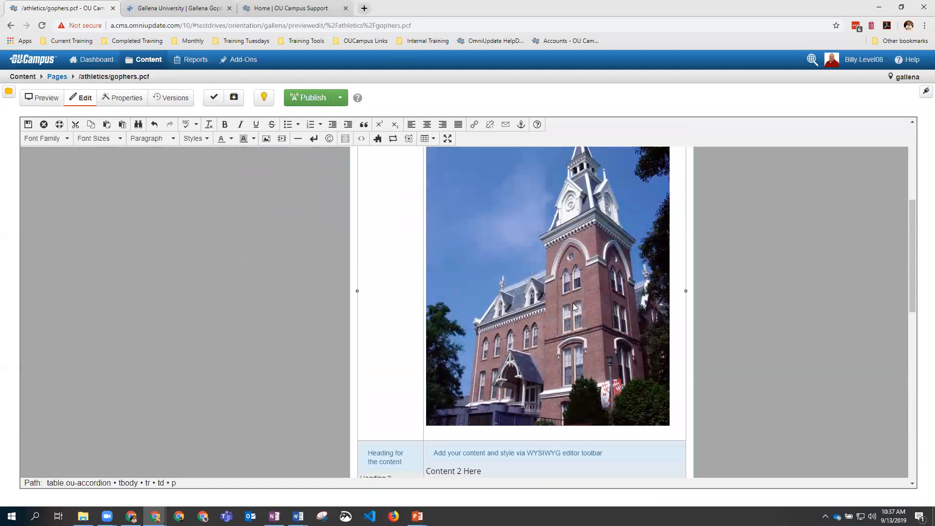
click(562, 292)
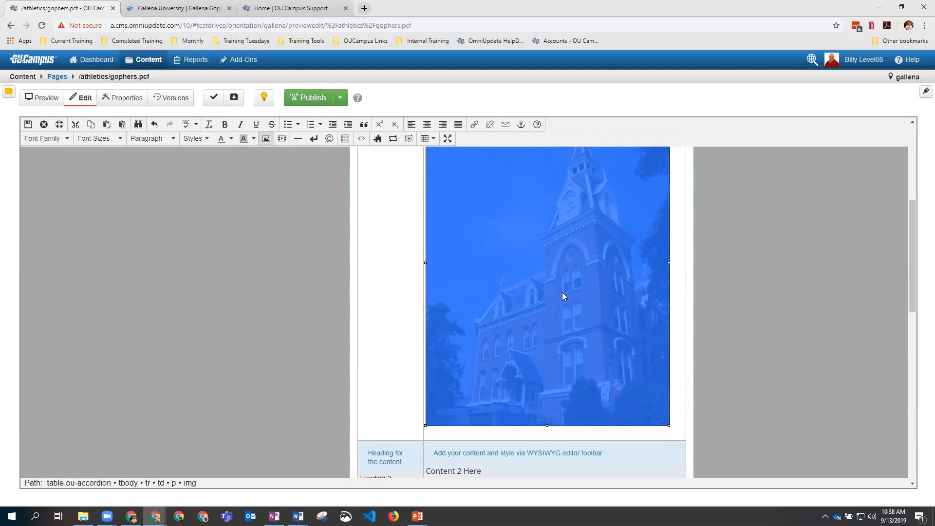
scroll(562, 292, up, 2)
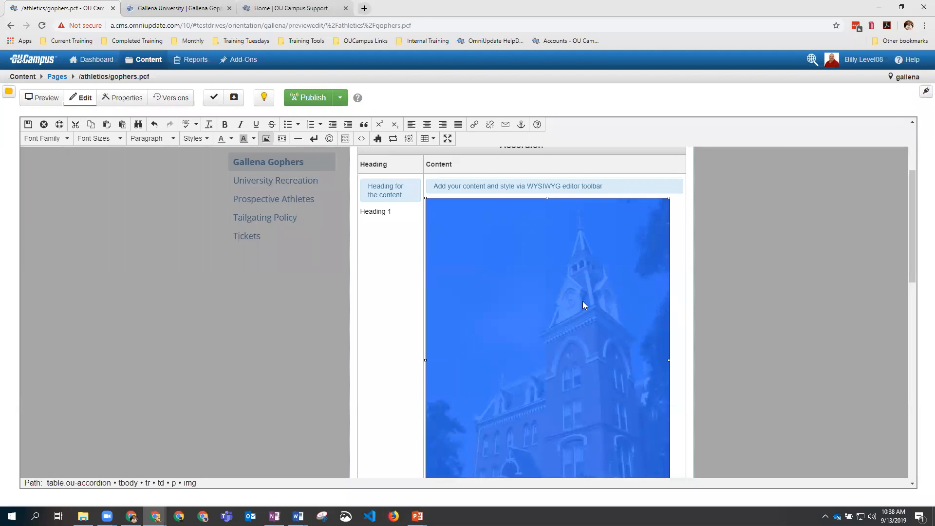
scroll(582, 301, down, 2)
drag(667, 427, 553, 281)
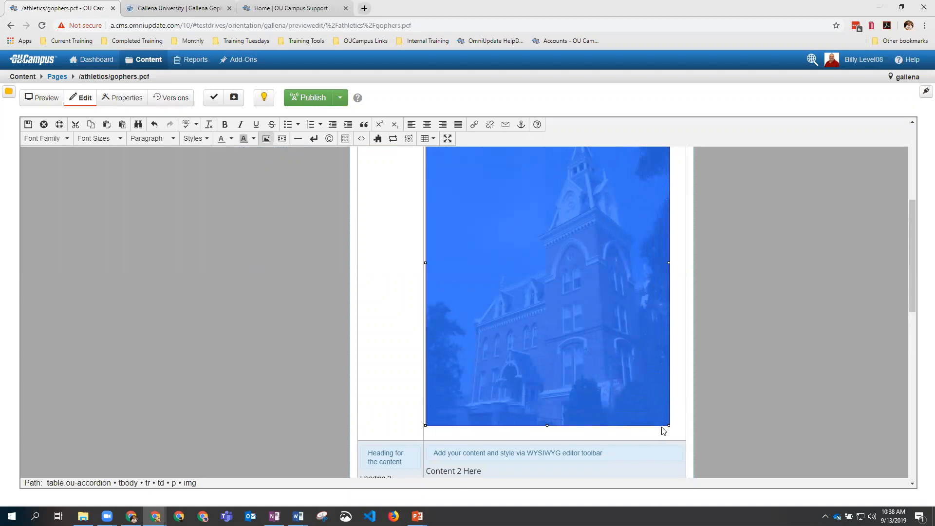
click(679, 428)
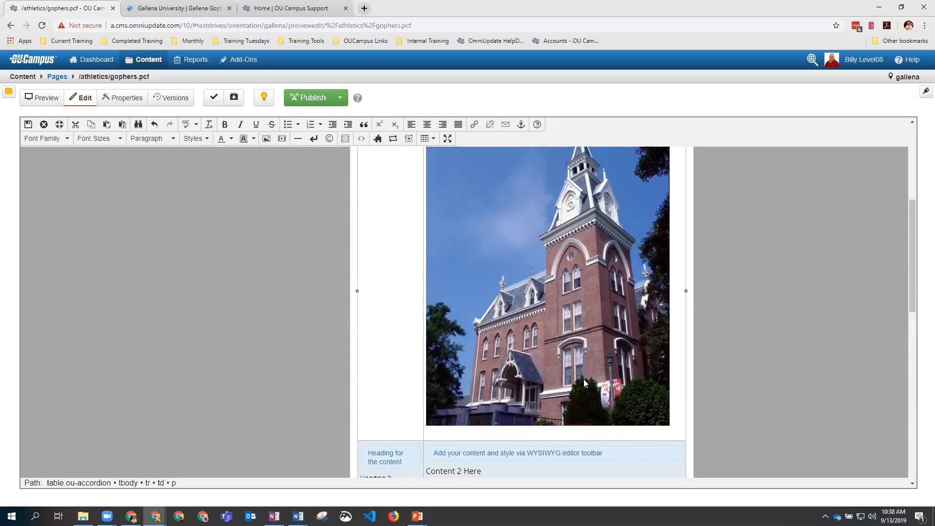
scroll(571, 372, up, 2)
scroll(506, 374, down, 4)
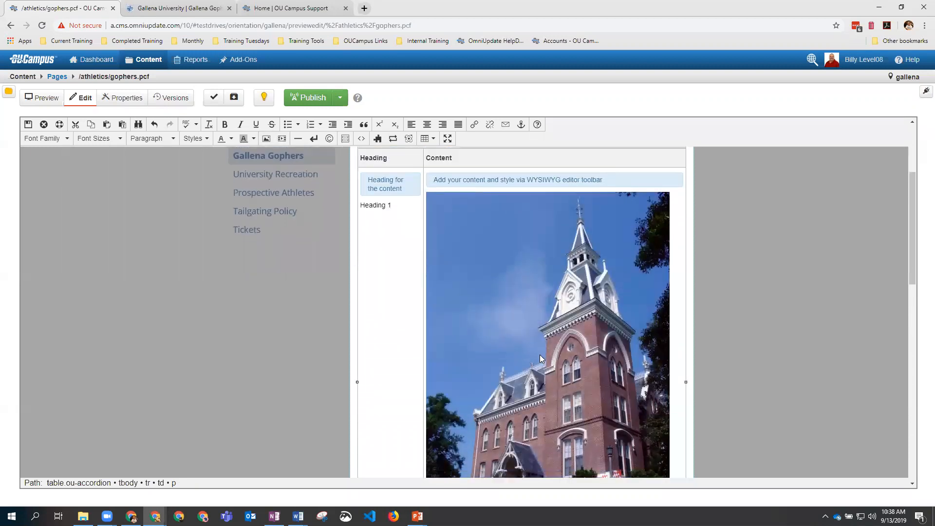
Step: Replace 'Content 2 Here' with 'Here is some cool new content' and save the page
click(489, 376)
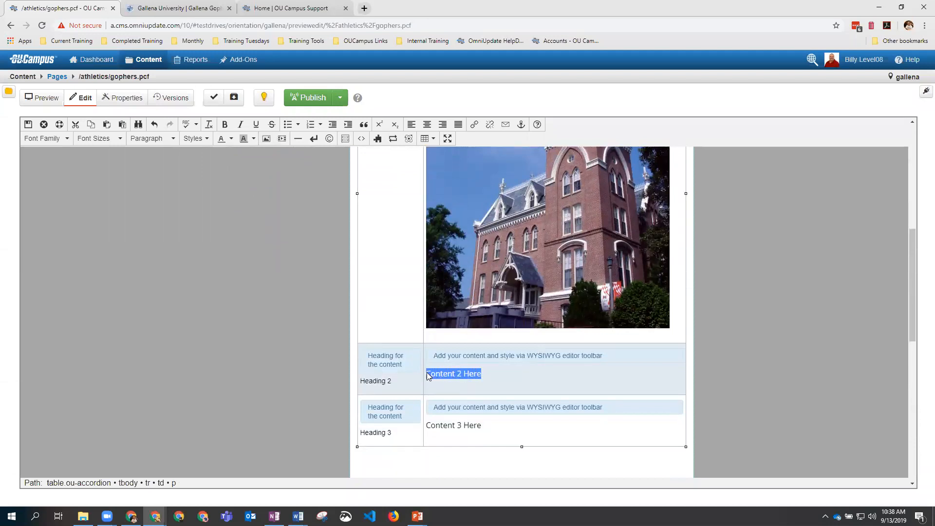
text(Here is some cool n)
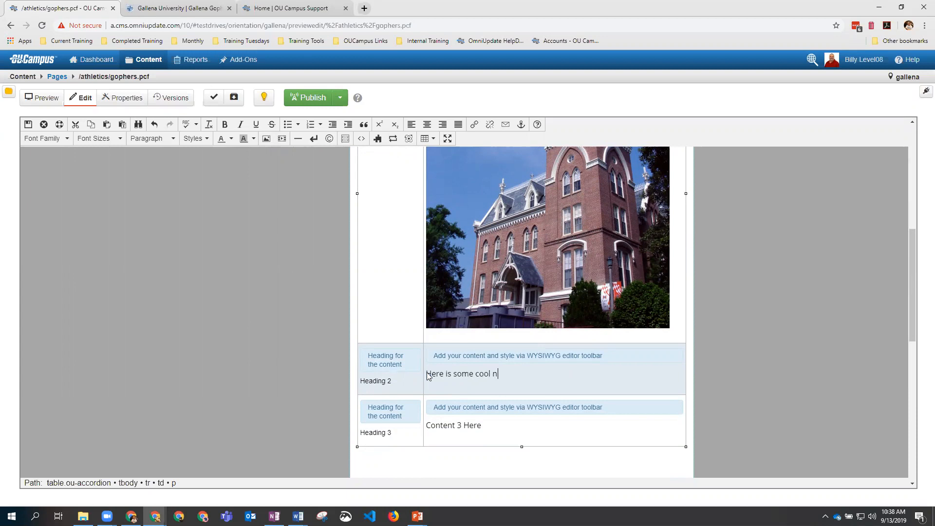
text(ew content)
scroll(502, 360, up, 4)
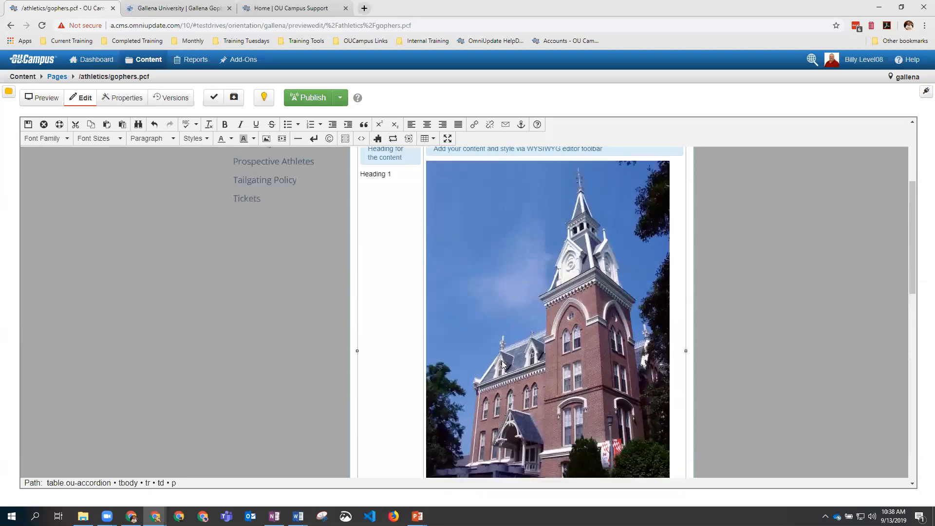
scroll(503, 365, up, 1)
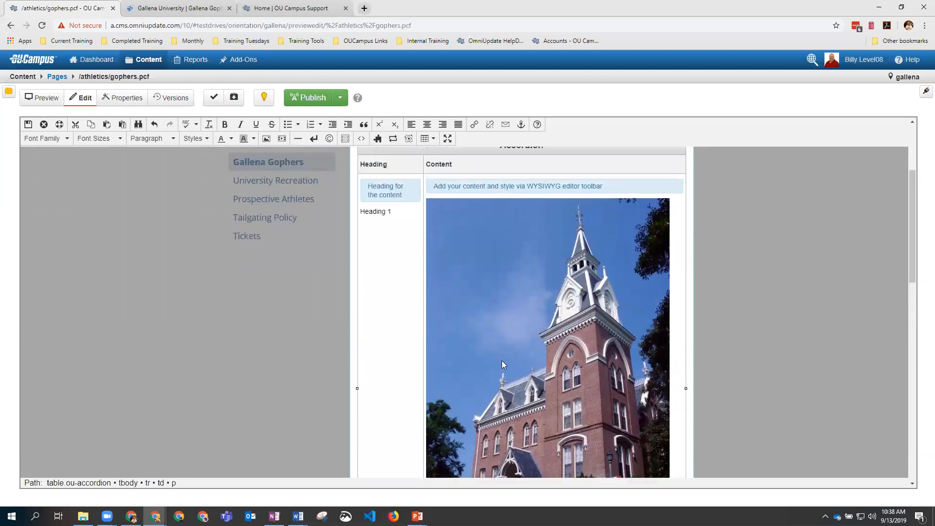
scroll(485, 337, up, 4)
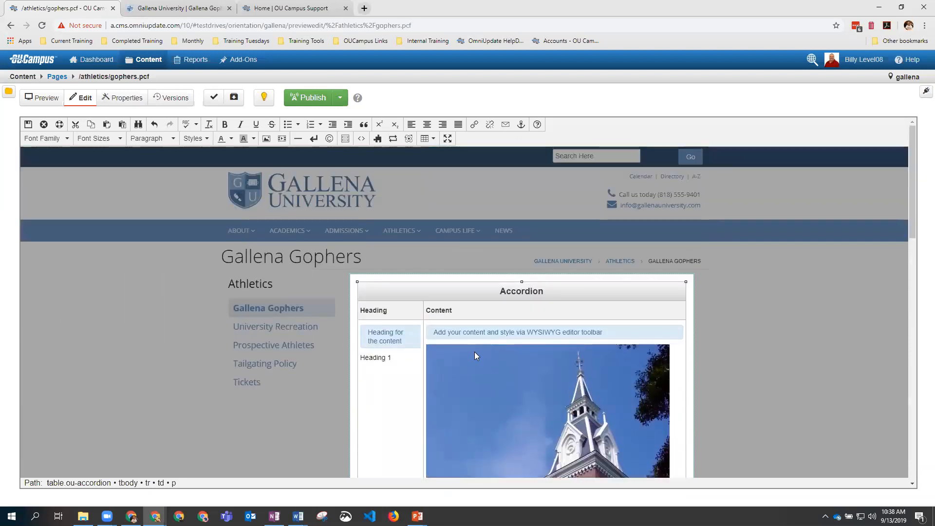
click(28, 128)
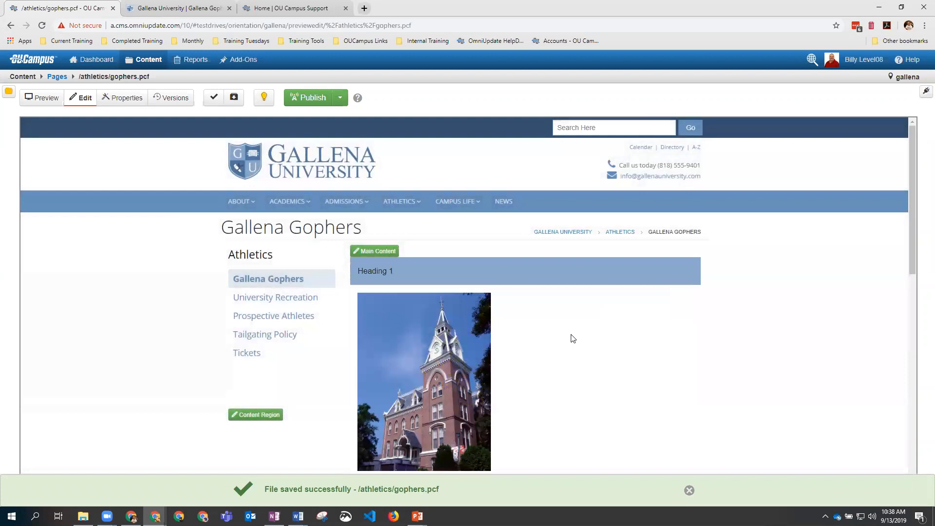
Step: Expand and collapse each accordion heading in the preview to check its content
scroll(583, 343, down, 1)
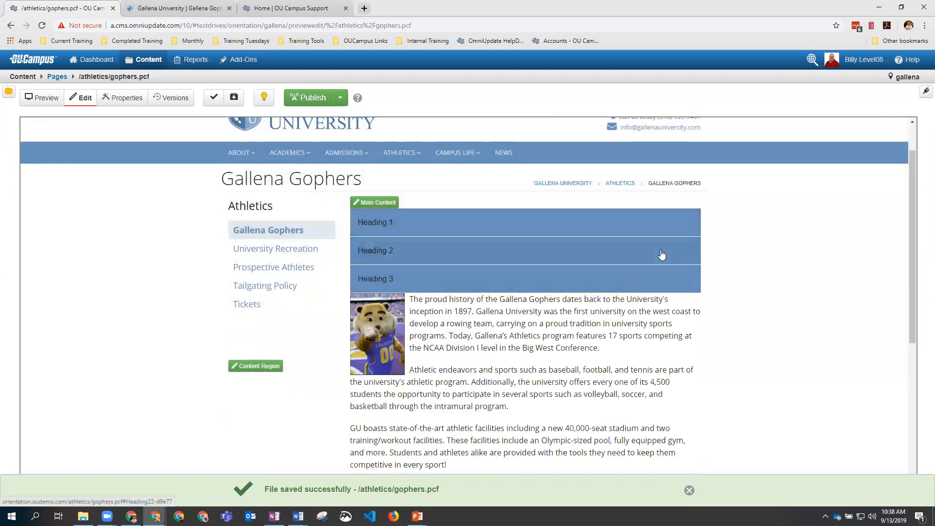
click(661, 254)
click(660, 277)
click(660, 253)
click(655, 224)
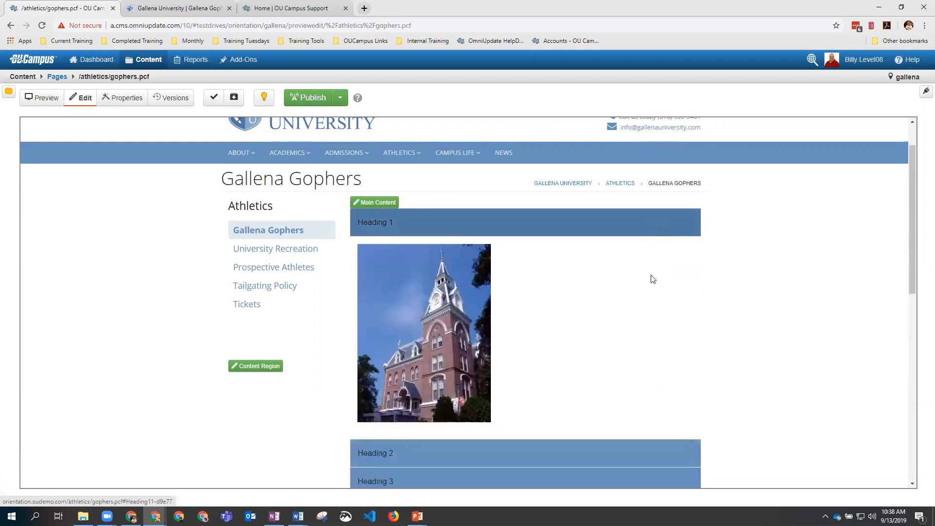
click(659, 460)
click(645, 319)
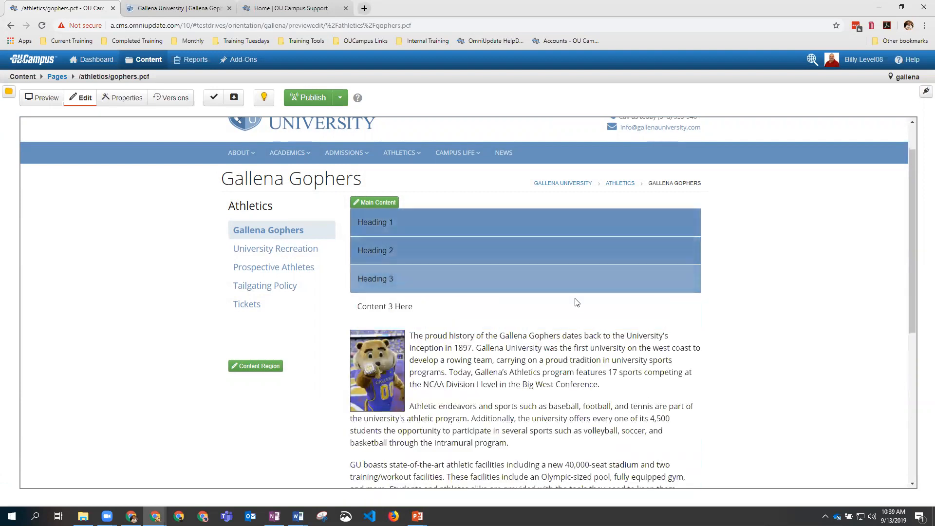
click(377, 202)
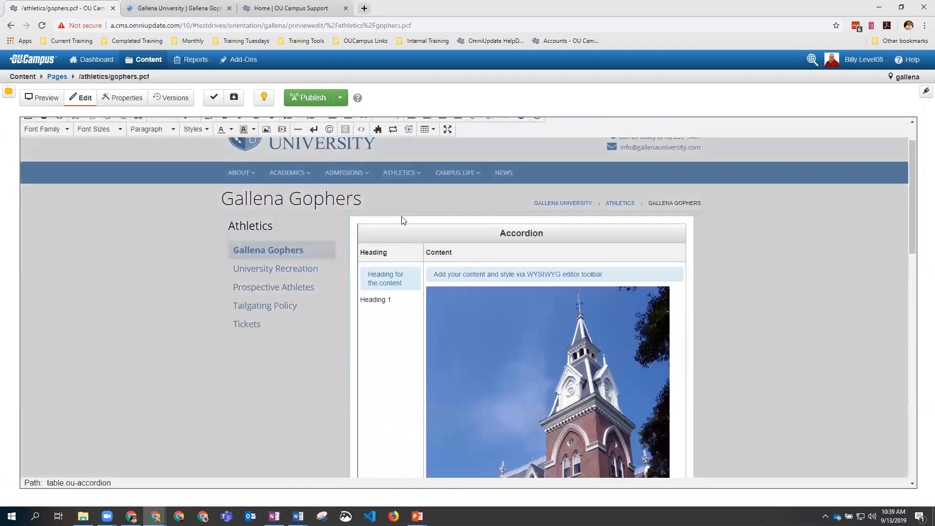
Step: Add a row after Heading 3 with 'Heading 4' and 'More Content', then save
scroll(562, 304, down, 4)
scroll(562, 304, down, 5)
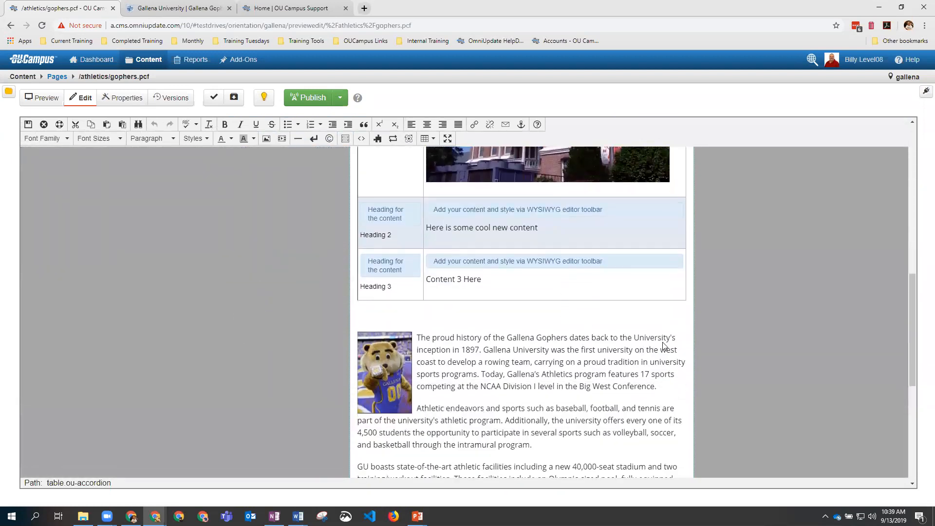
right_click(652, 287)
mouse_move(699, 376)
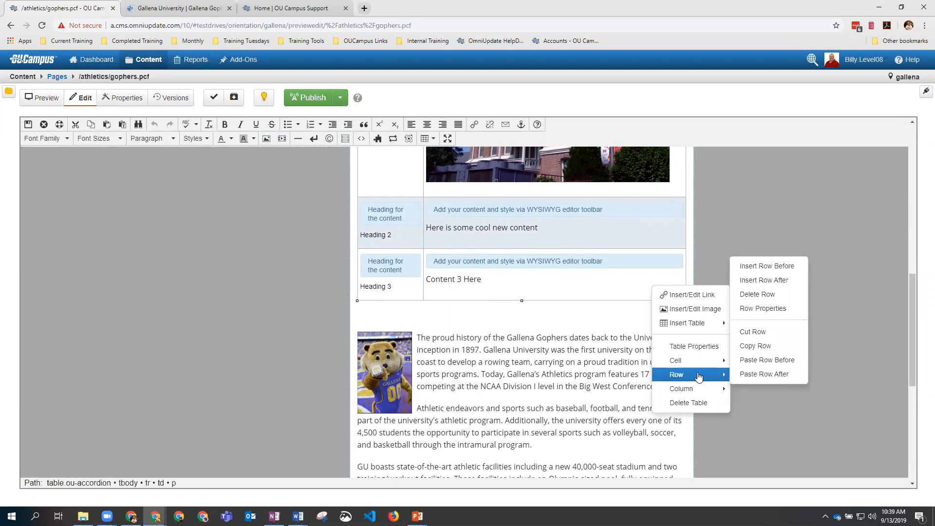
click(767, 280)
click(401, 336)
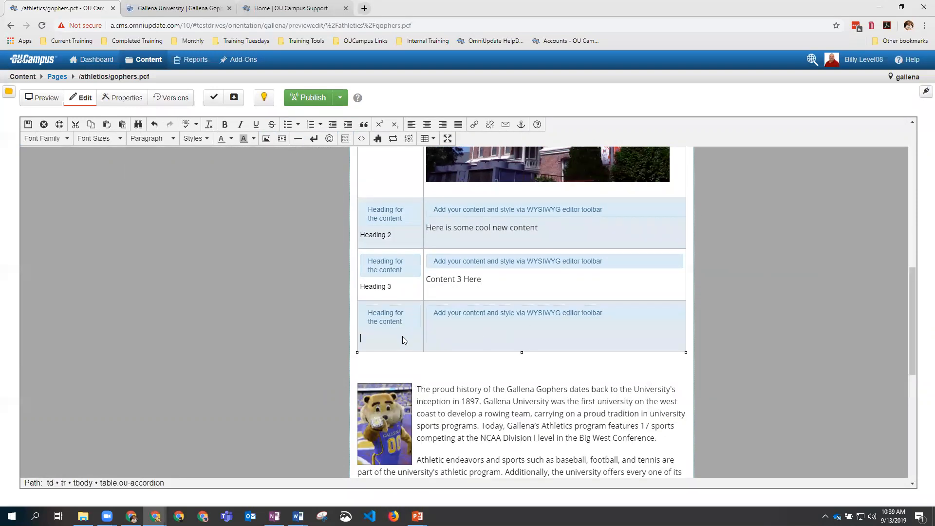
text(Heading  4)
click(468, 341)
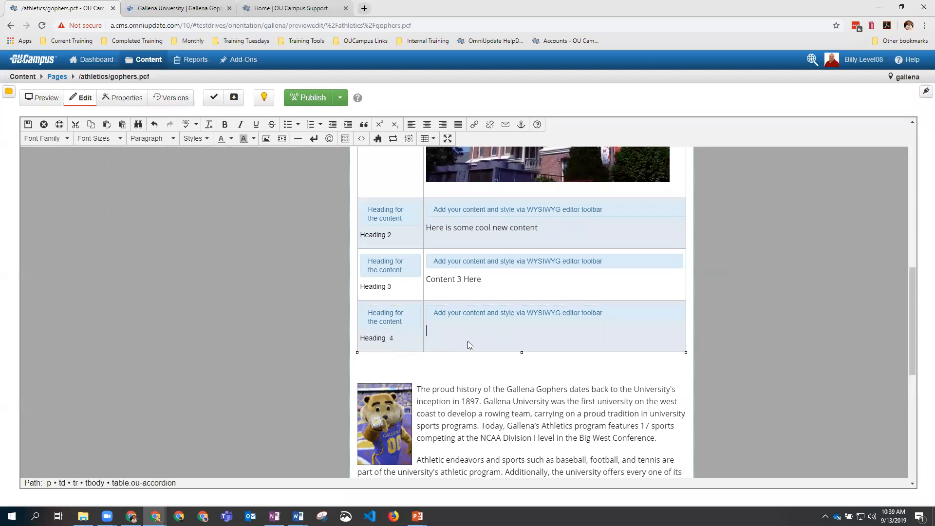
text(More Content)
click(28, 124)
Step: Expand Heading 4, Heading 3 and Heading 2 in the preview to verify their content
scroll(479, 246, up, 6)
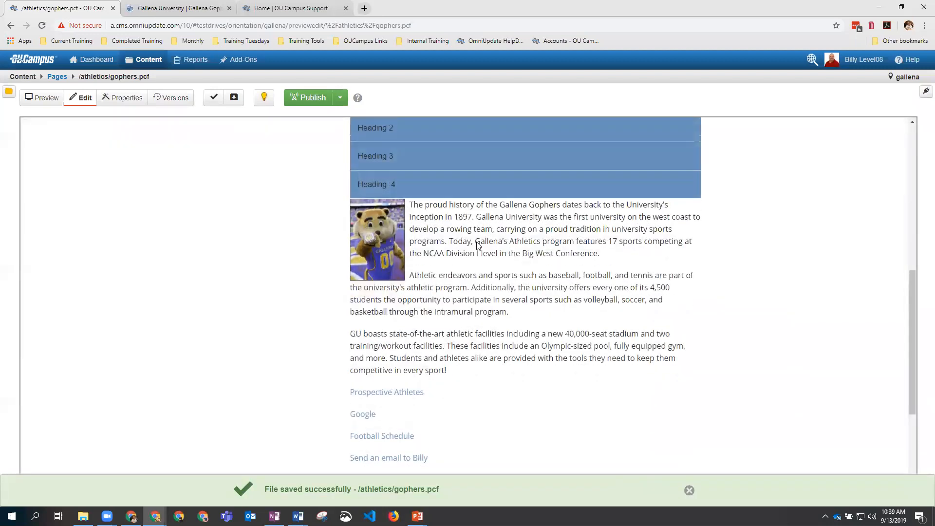
click(466, 329)
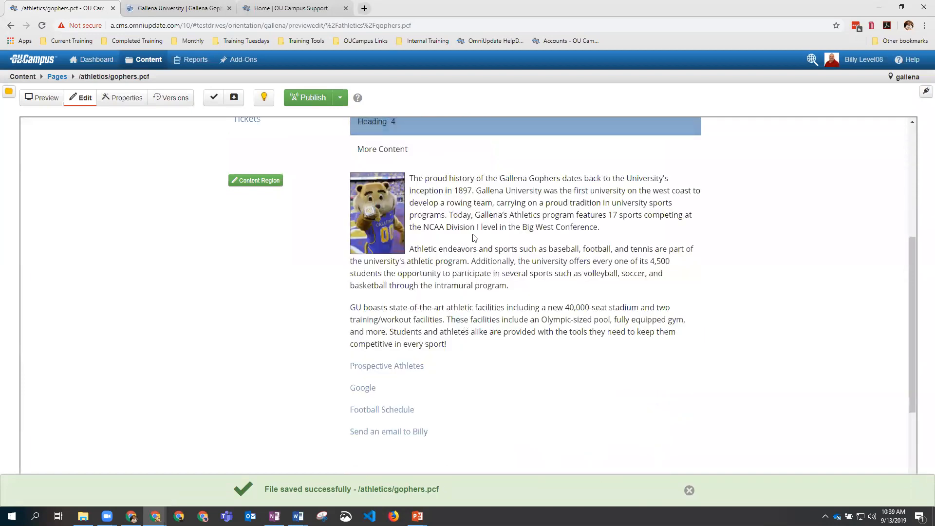
scroll(472, 239, up, 3)
click(449, 203)
click(436, 166)
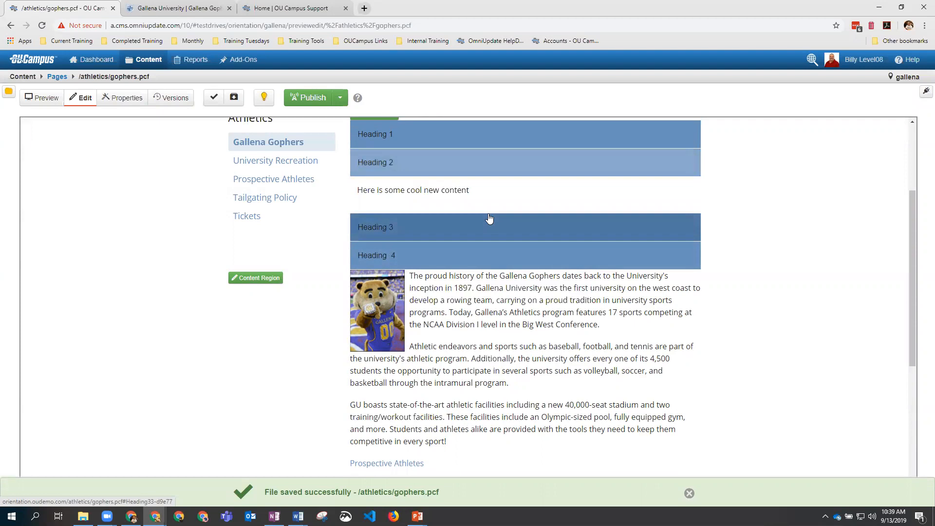
scroll(414, 234, up, 1)
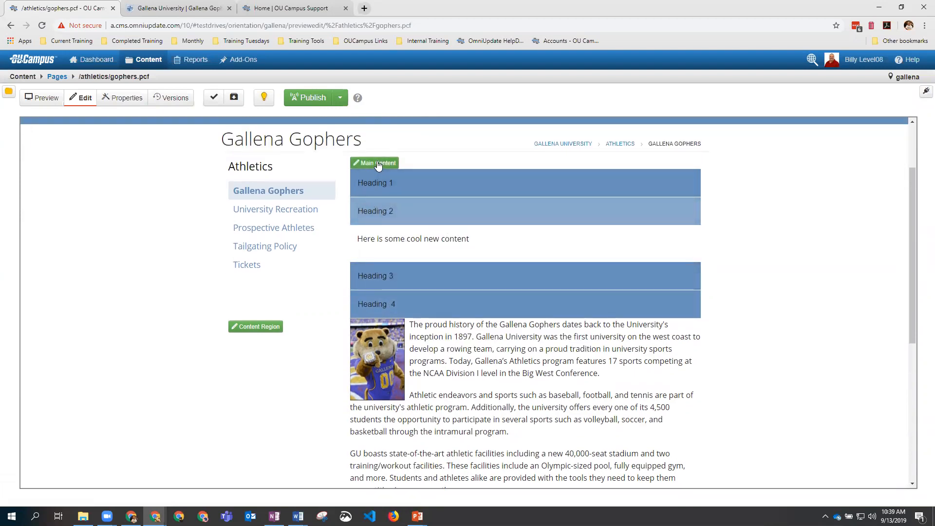
Step: Open the Main Content region in the editor again to show the accordion table
click(378, 165)
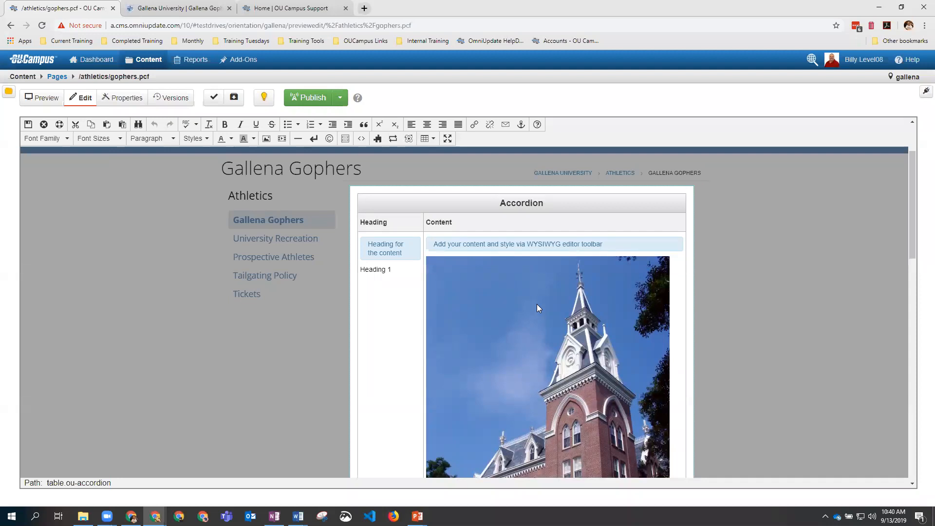
Step: Delete the Accordion table and leave an empty paragraph above the mascot image
scroll(535, 302, down, 3)
scroll(535, 302, down, 3)
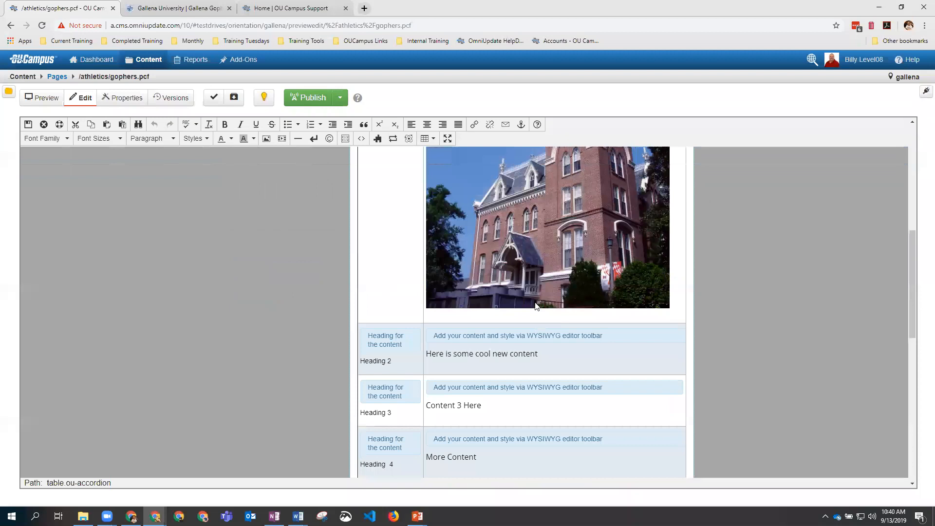
scroll(535, 302, up, 5)
scroll(533, 304, up, 3)
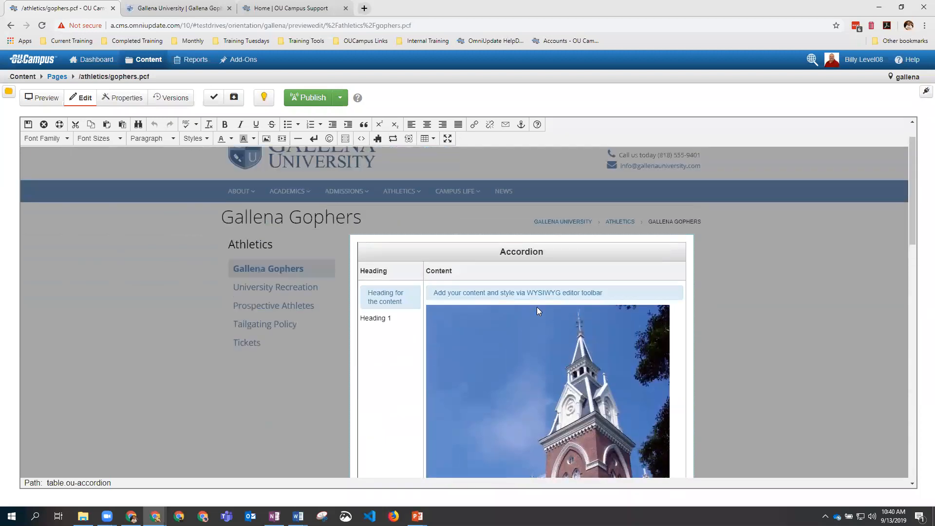
click(454, 253)
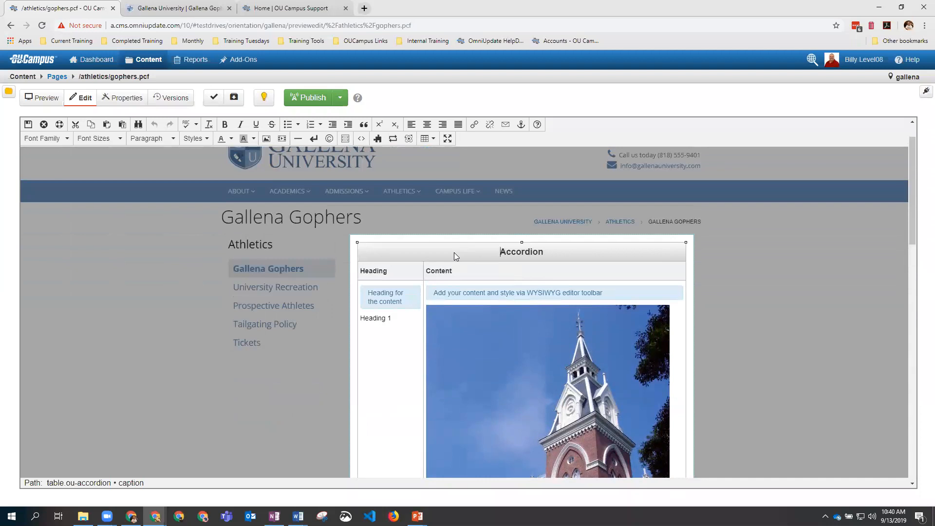
right_click(454, 253)
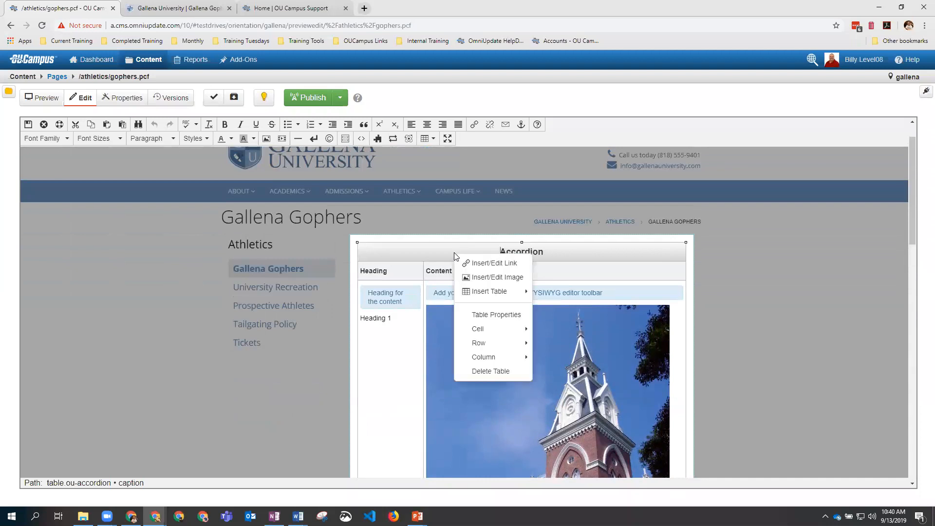
click(490, 372)
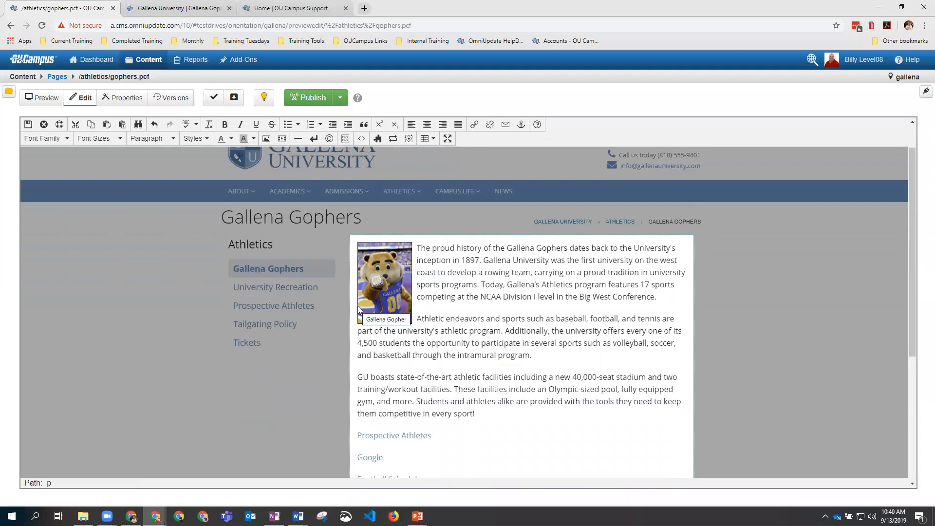
key(Return)
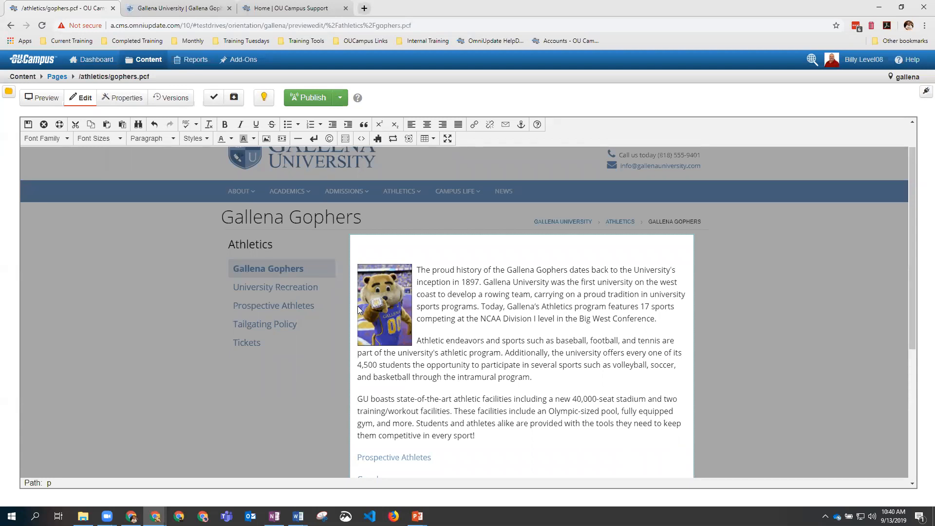
click(370, 249)
Step: Insert the Image Gallery (gallena) asset at the top of the content and save the page
click(393, 139)
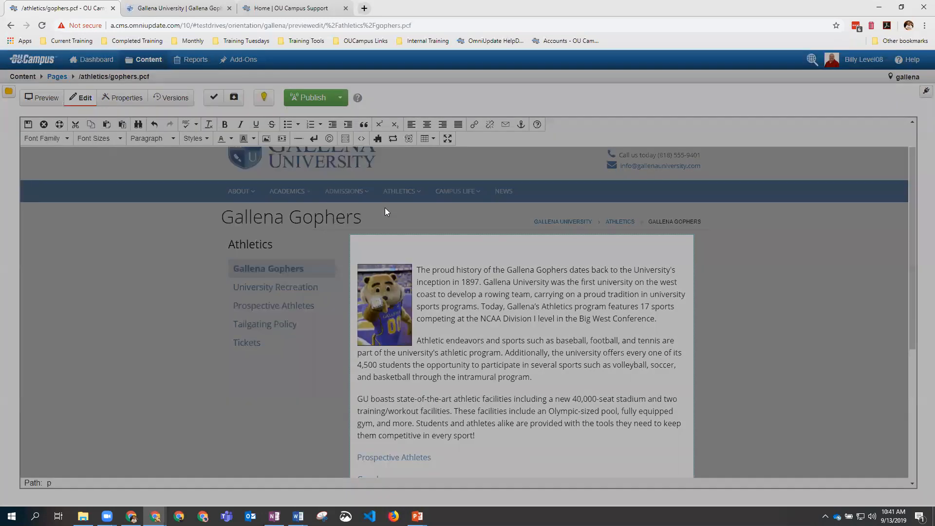
click(323, 147)
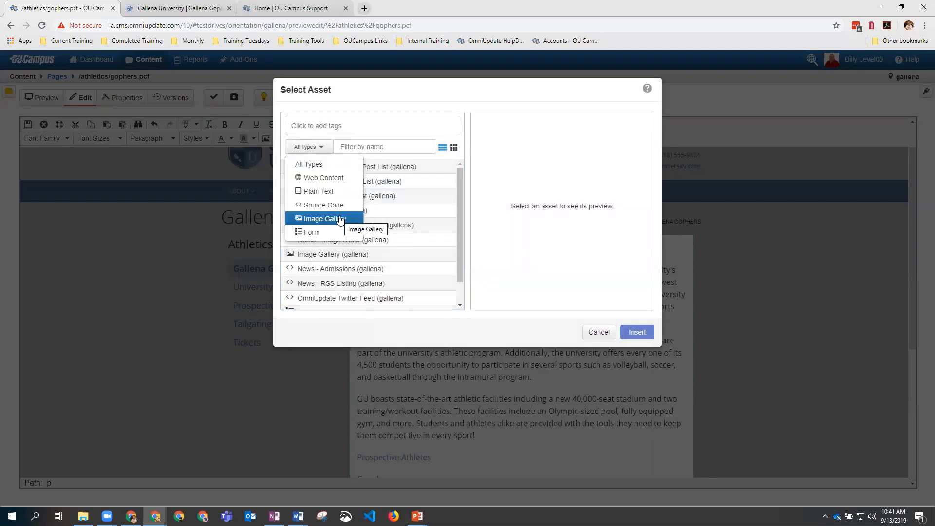
drag(460, 204, 460, 245)
click(460, 195)
drag(460, 211, 459, 187)
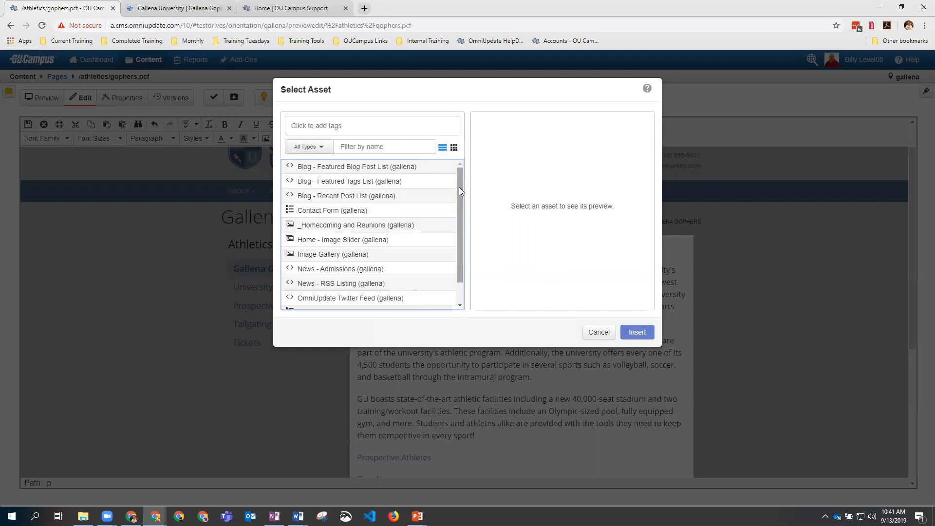
click(326, 255)
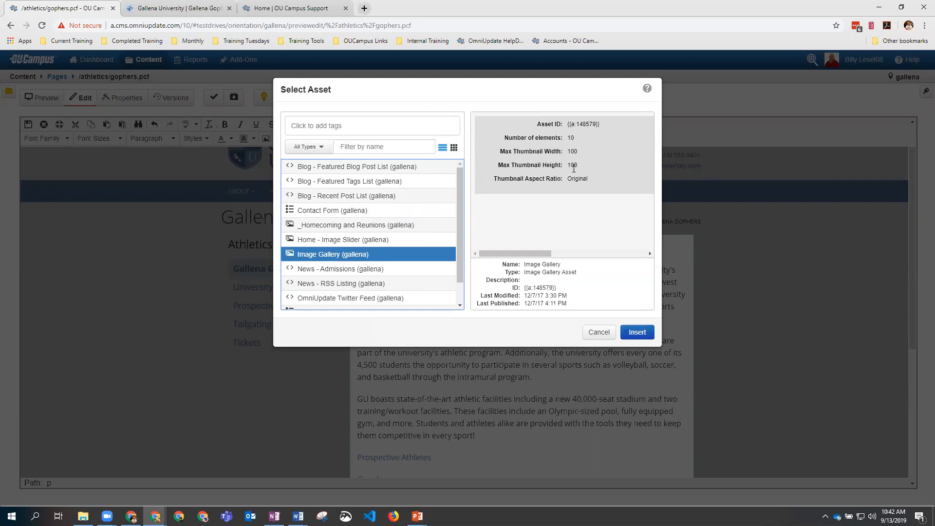
drag(560, 288, 525, 291)
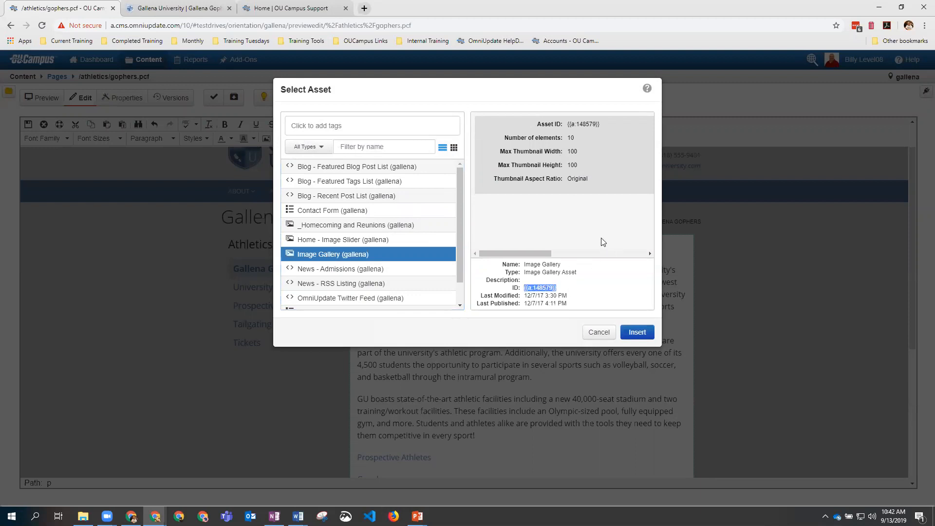
click(635, 336)
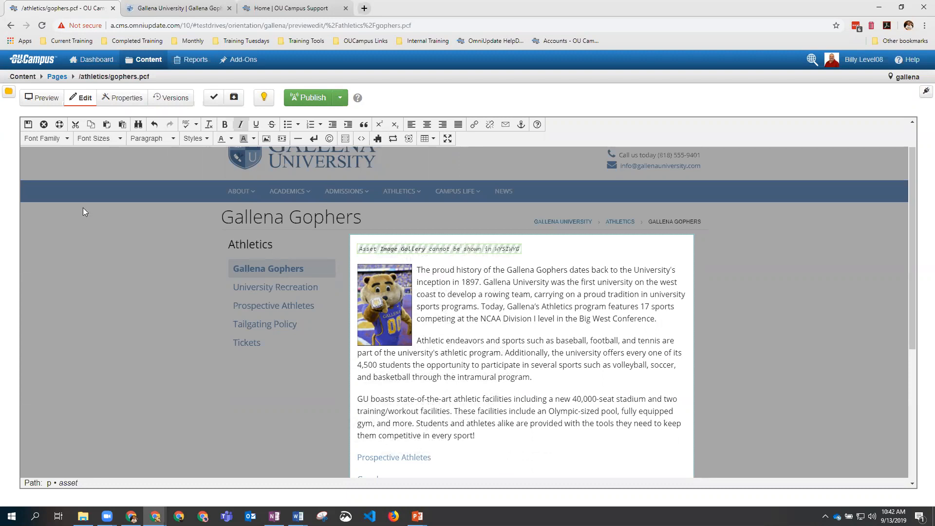
click(27, 126)
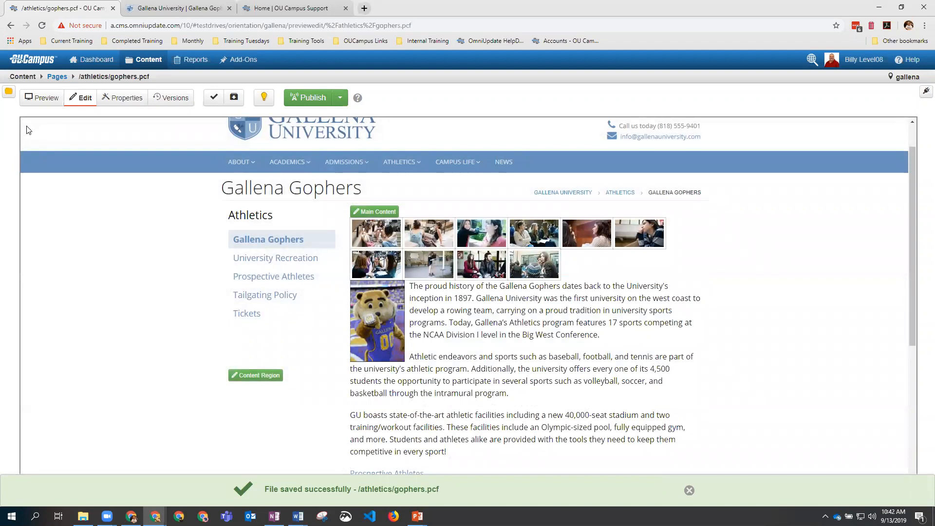
Step: Preview the page, open the first gallery photo and step through to Image 10 of 10
click(32, 100)
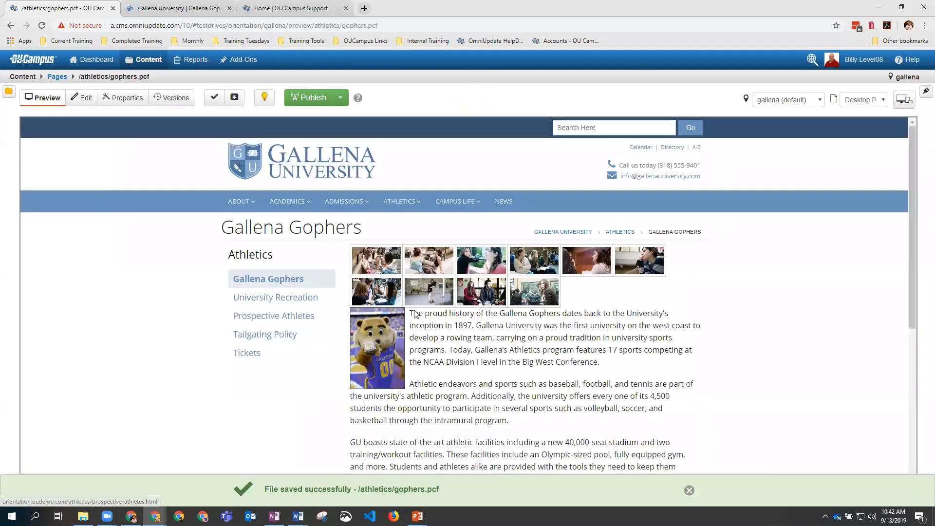
click(380, 267)
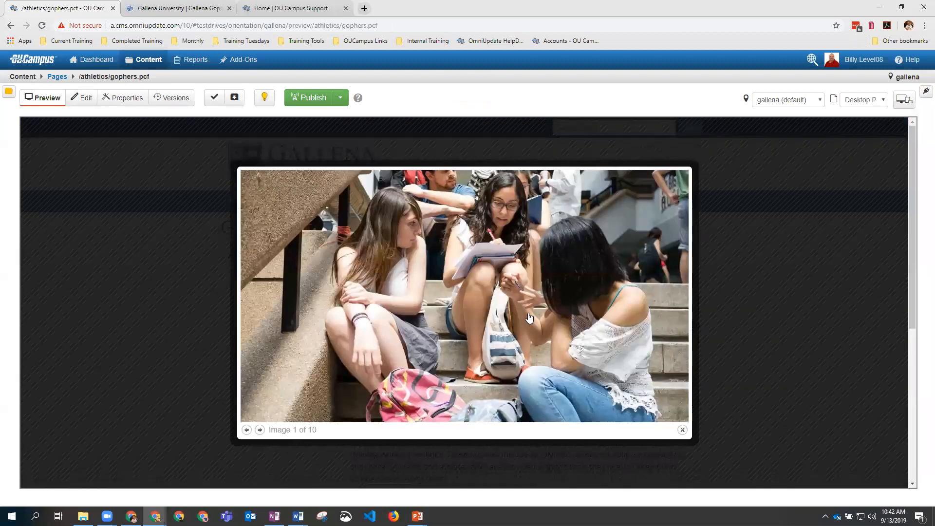
click(261, 430)
click(260, 430)
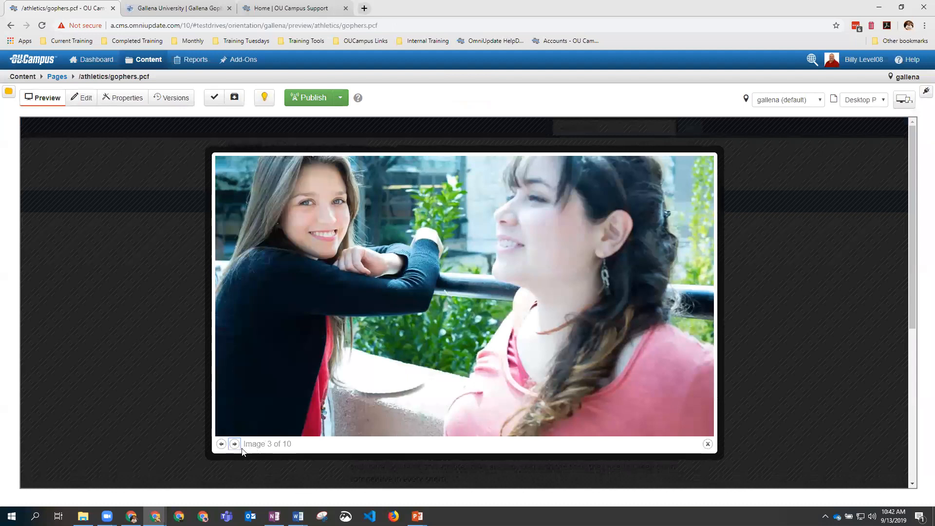
click(235, 444)
click(235, 444)
click(235, 444)
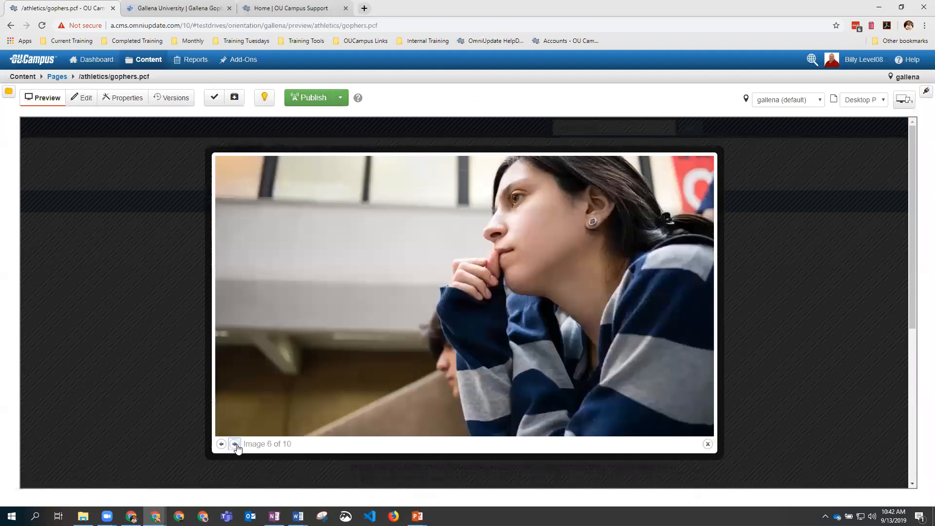
click(234, 444)
click(235, 444)
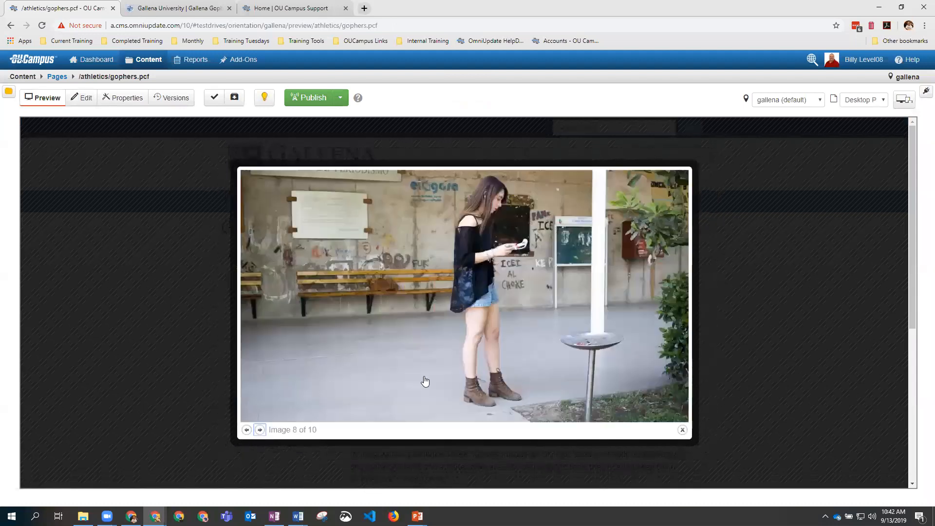
click(592, 339)
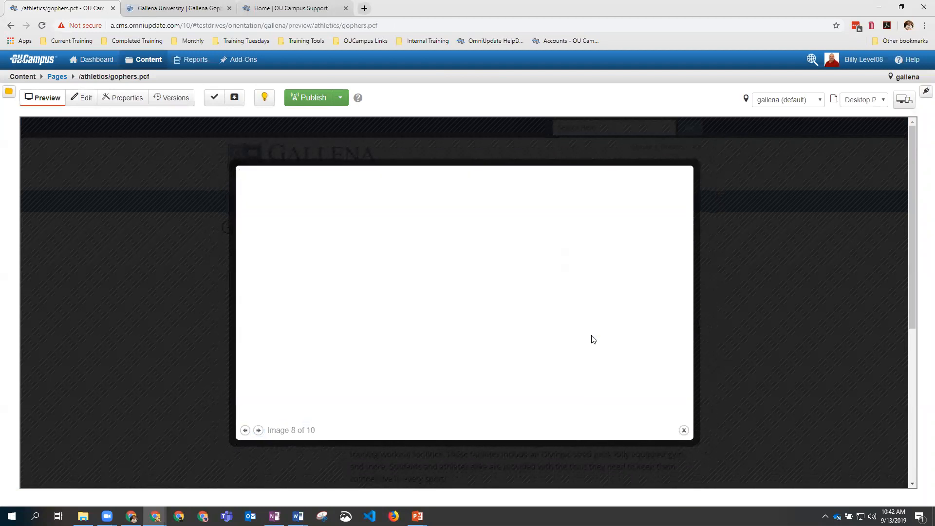
click(577, 336)
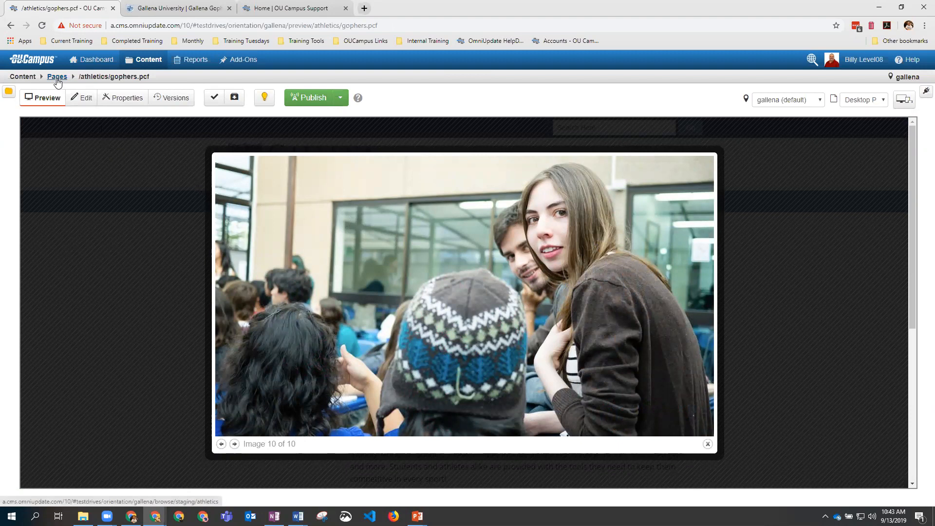
Step: Return to the athletics Pages list and reopen gophers.pcf
click(57, 77)
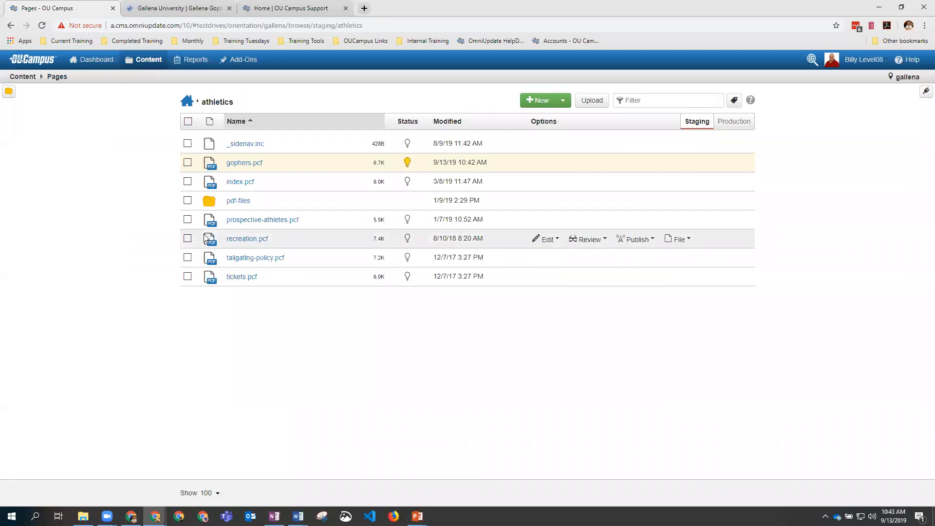
drag(233, 184, 360, 307)
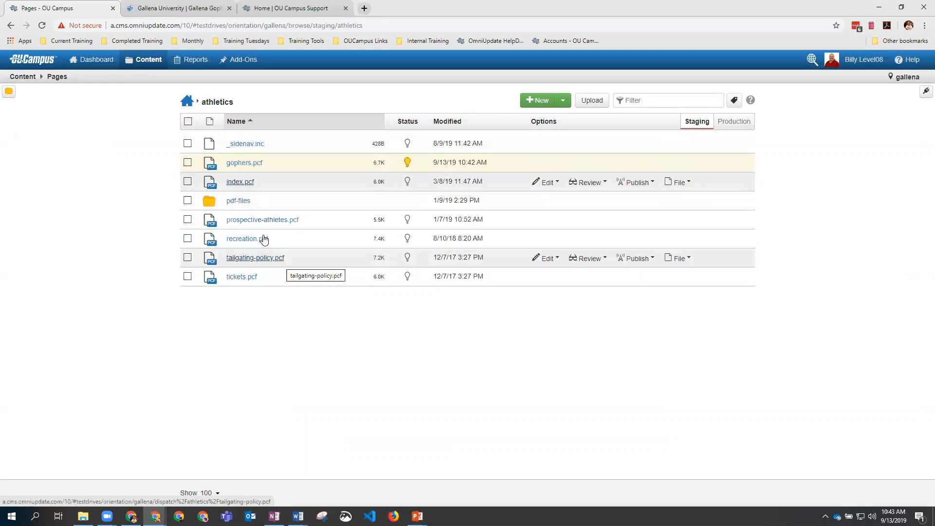
click(240, 166)
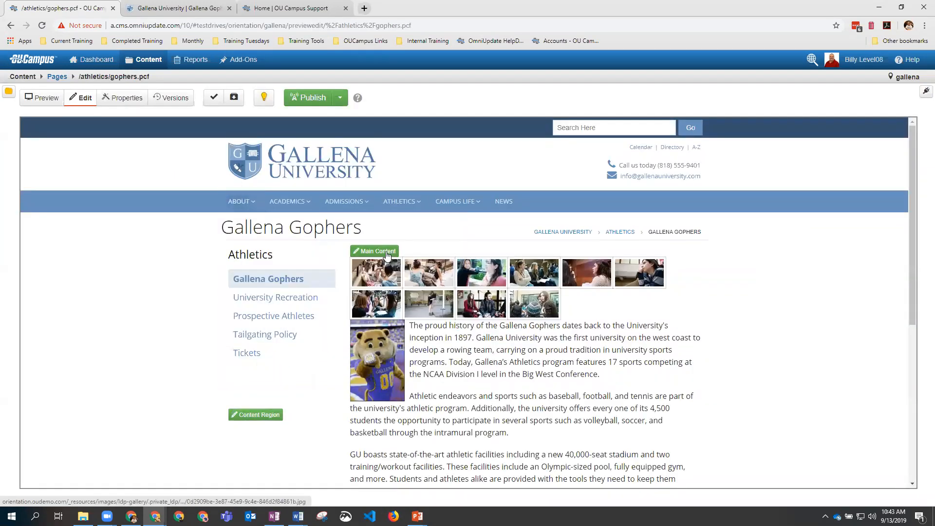
Step: Edit the Main Content region and delete the Image Gallery placeholder
click(373, 249)
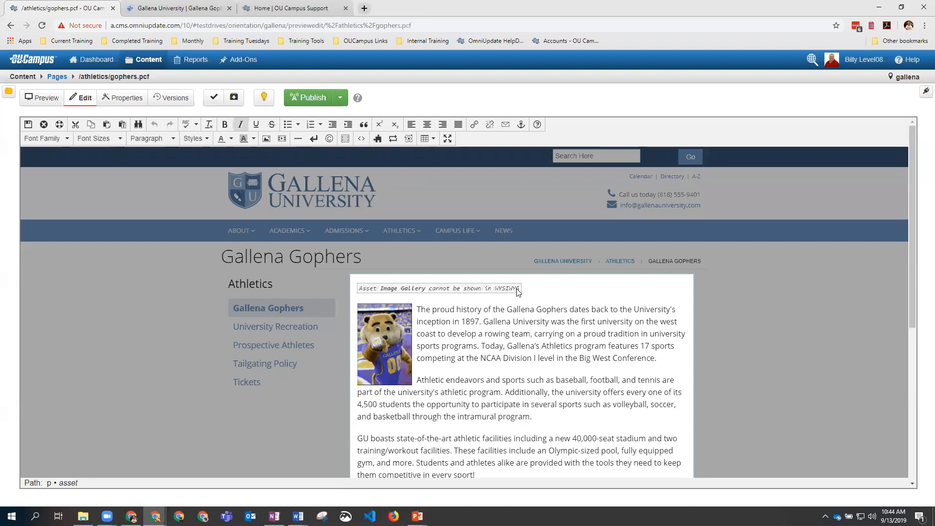
key(Delete)
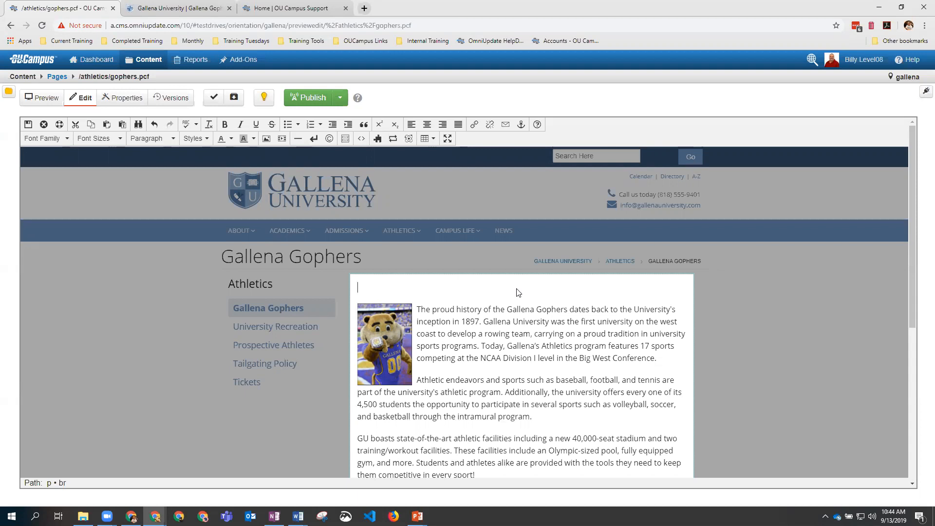
Step: Add an Image with description and credit component using _resources/images/campus/burgess_hall.png
click(409, 141)
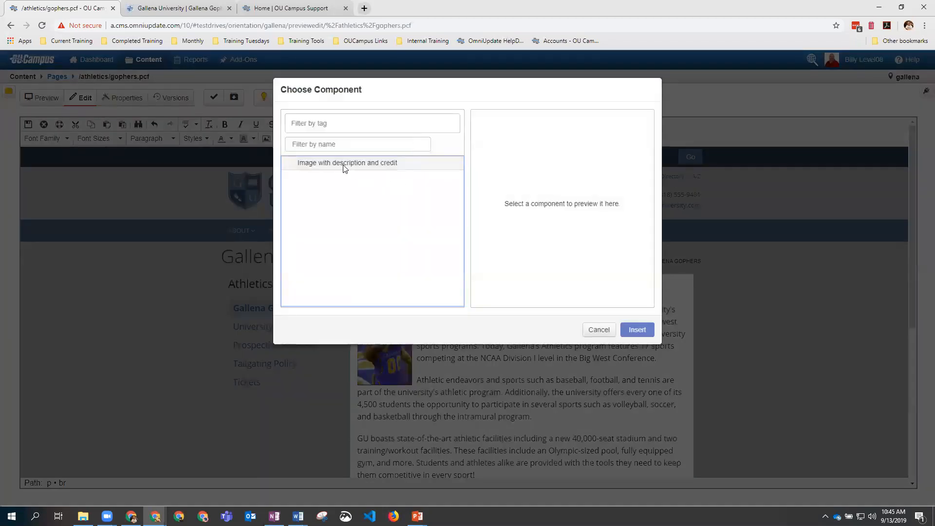
click(345, 166)
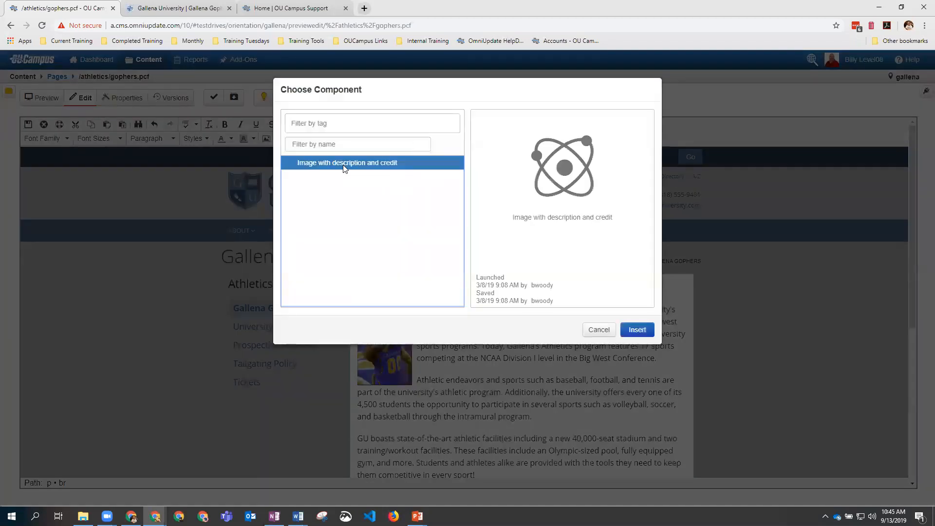
click(637, 331)
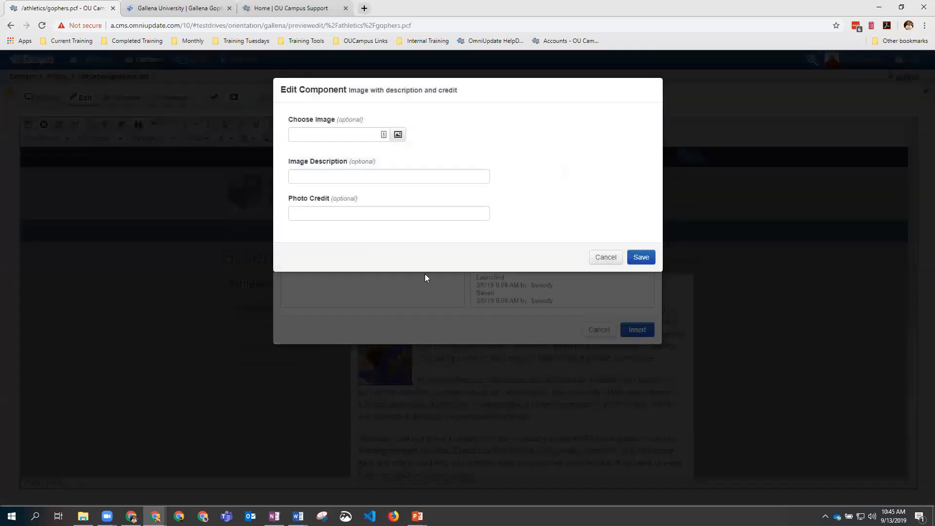
click(397, 135)
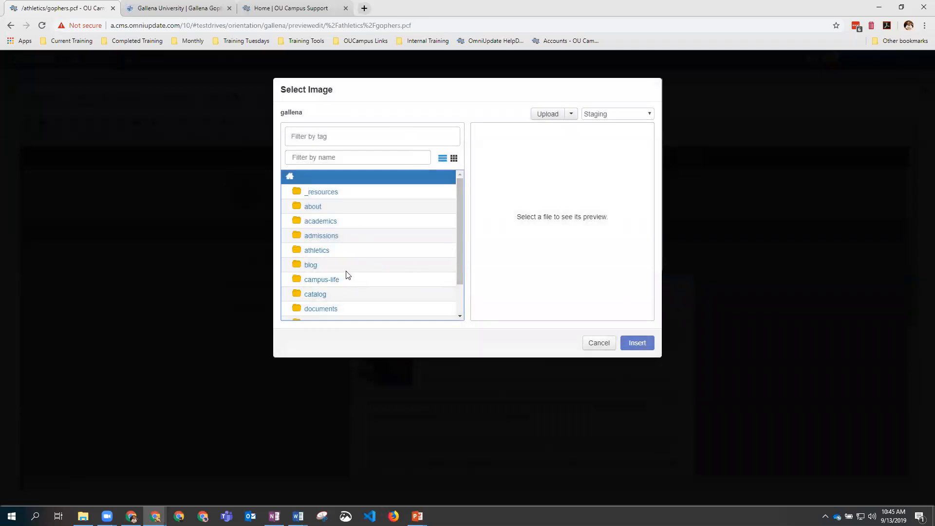
click(322, 193)
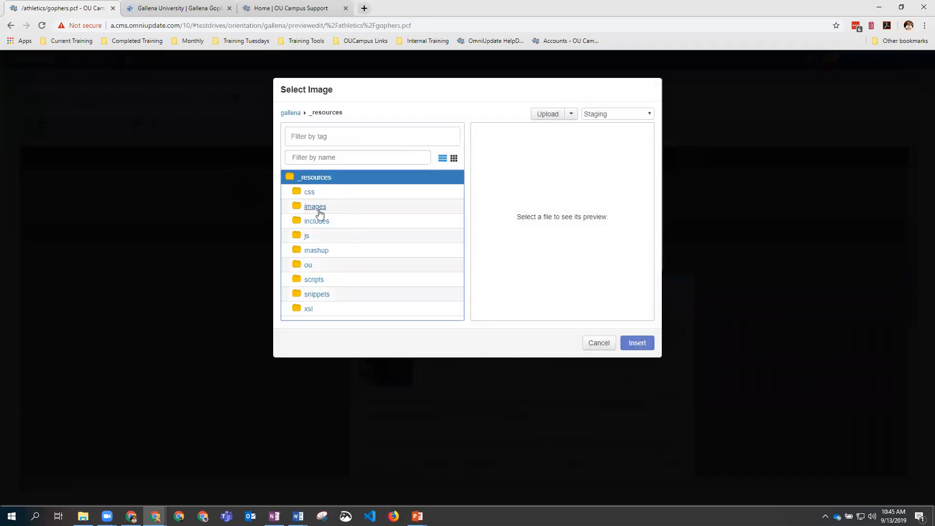
click(320, 214)
click(316, 207)
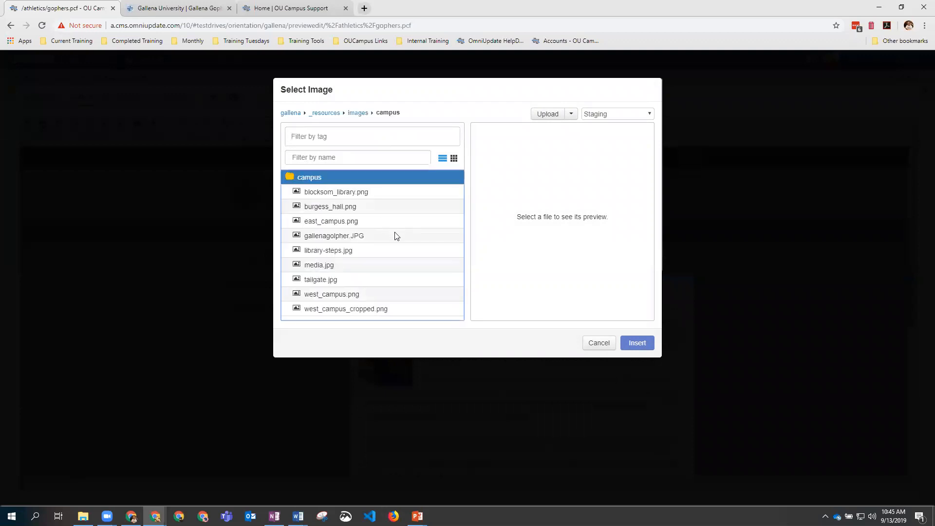
click(324, 209)
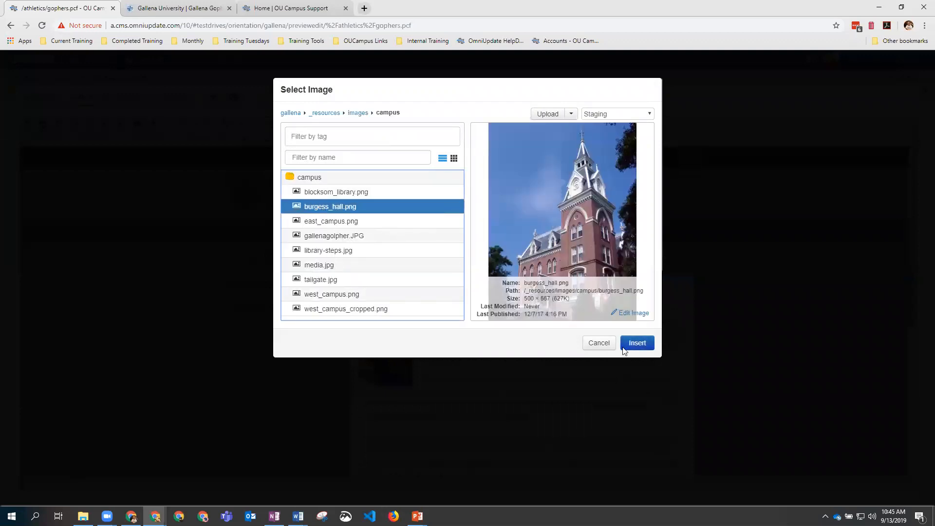
click(639, 344)
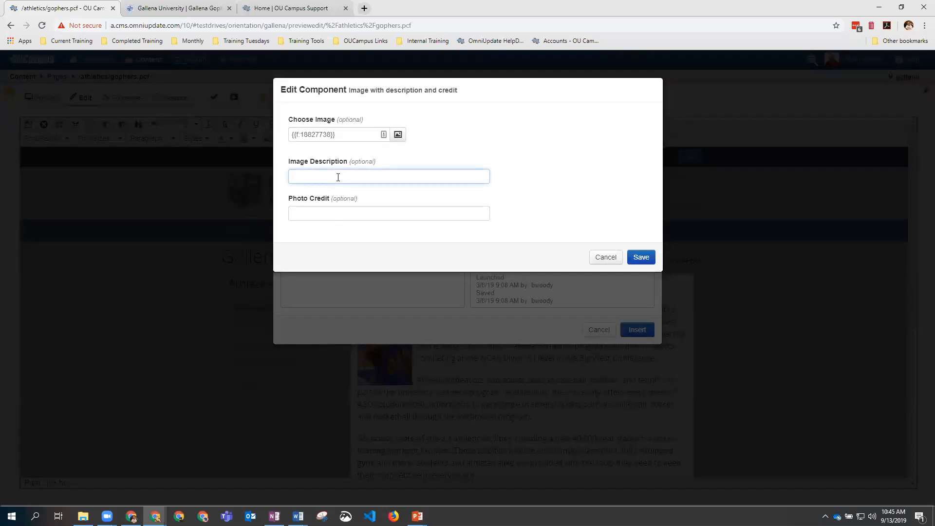
Step: Set the image description to 'Burgess Hall' and photo credit to BGW, then save the component
text(B)
text(gess Hall)
click(316, 212)
text(BGW)
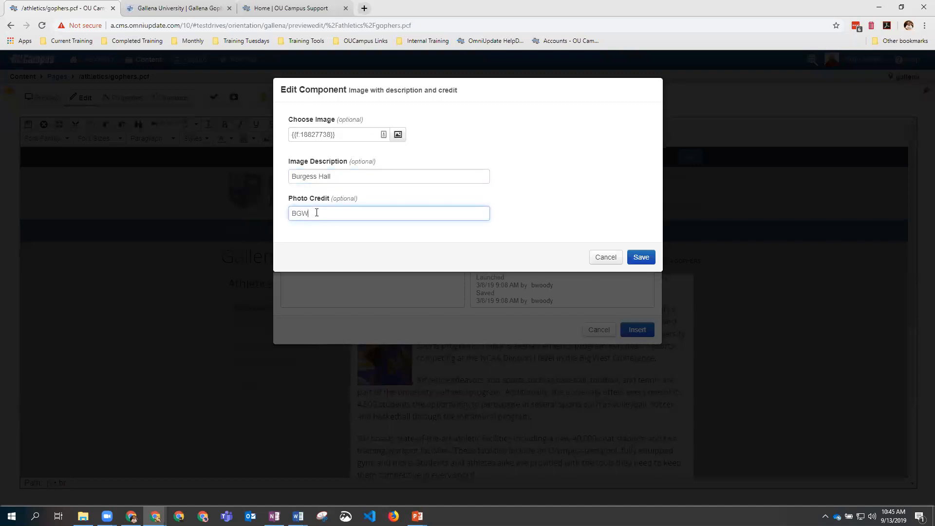
click(638, 255)
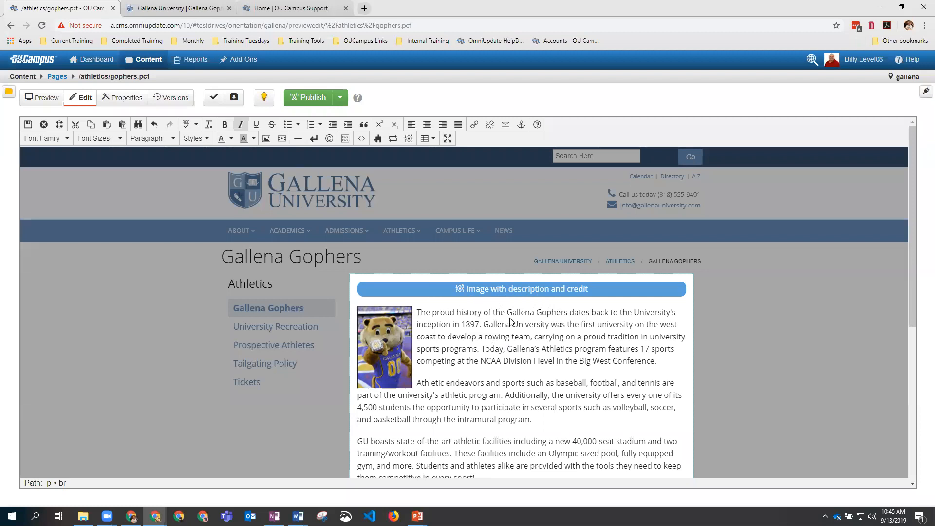
Step: Save the Gophers page and scroll through it to check the Burgess Hall photo and caption
click(514, 290)
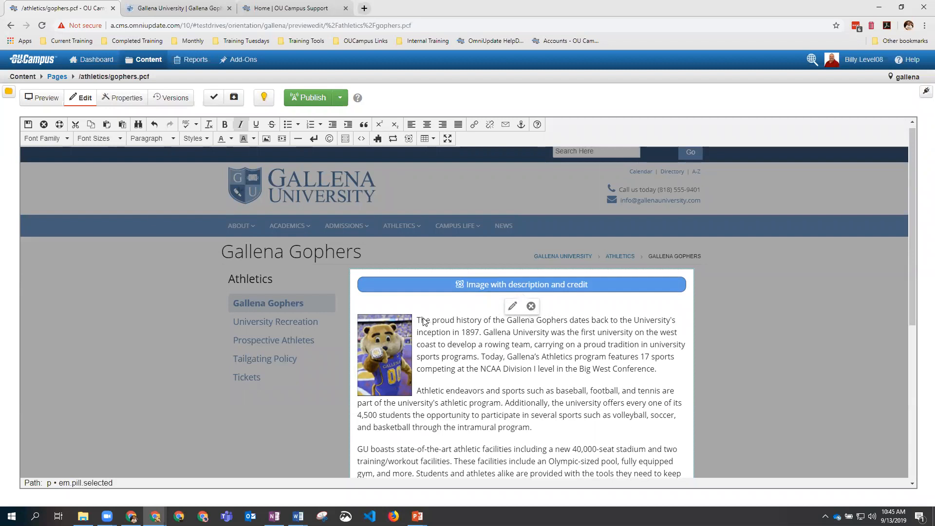
click(28, 125)
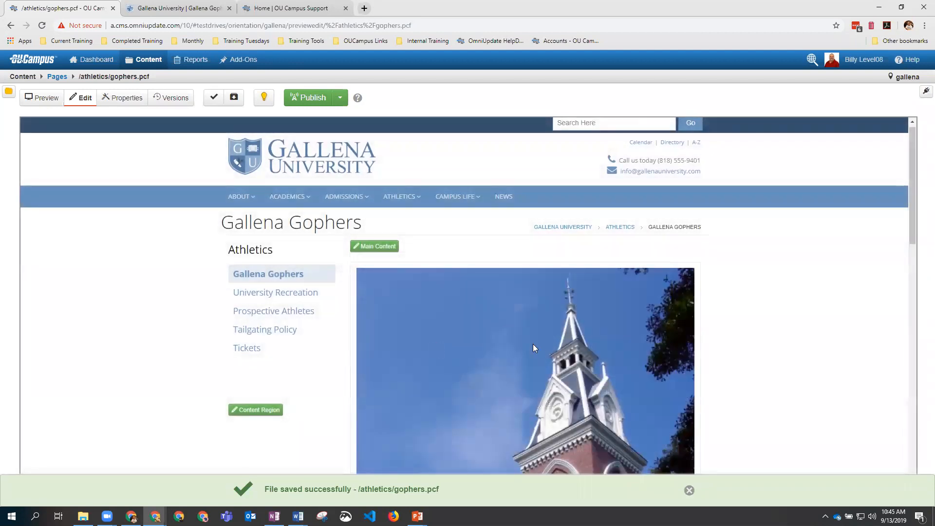
scroll(533, 344, down, 8)
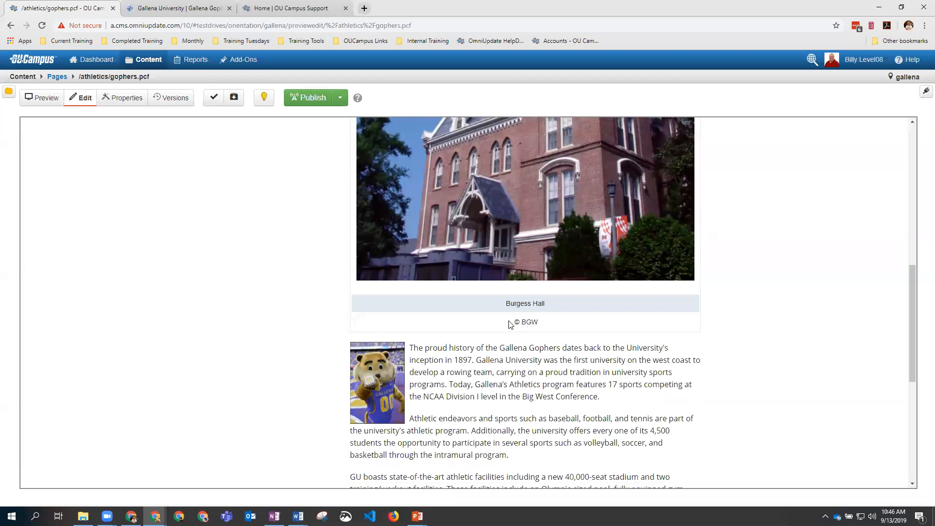
scroll(510, 325, up, 2)
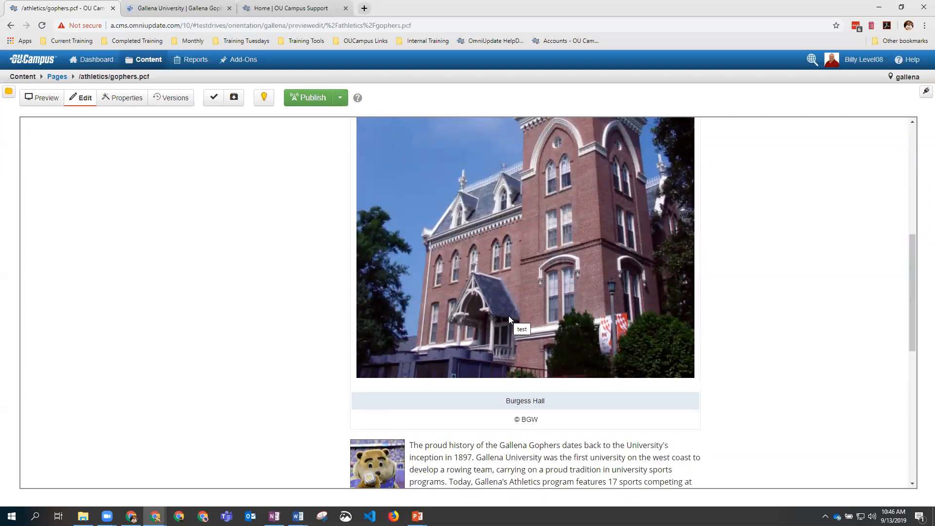
scroll(515, 301, up, 2)
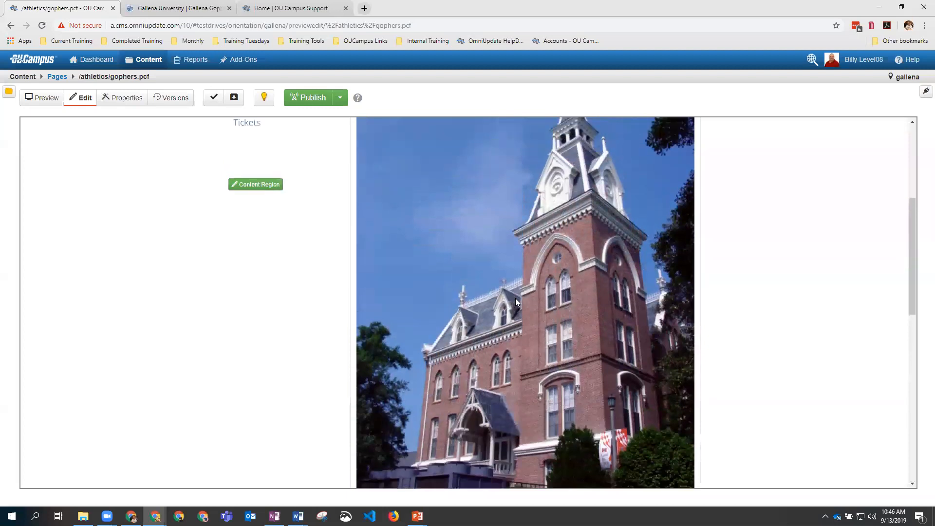
scroll(517, 302, down, 1)
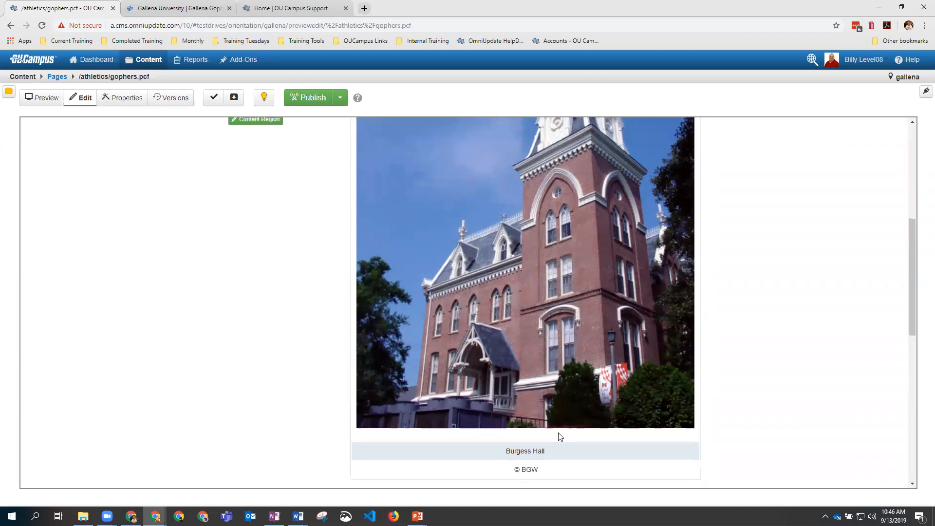
scroll(558, 433, up, 6)
scroll(558, 432, down, 4)
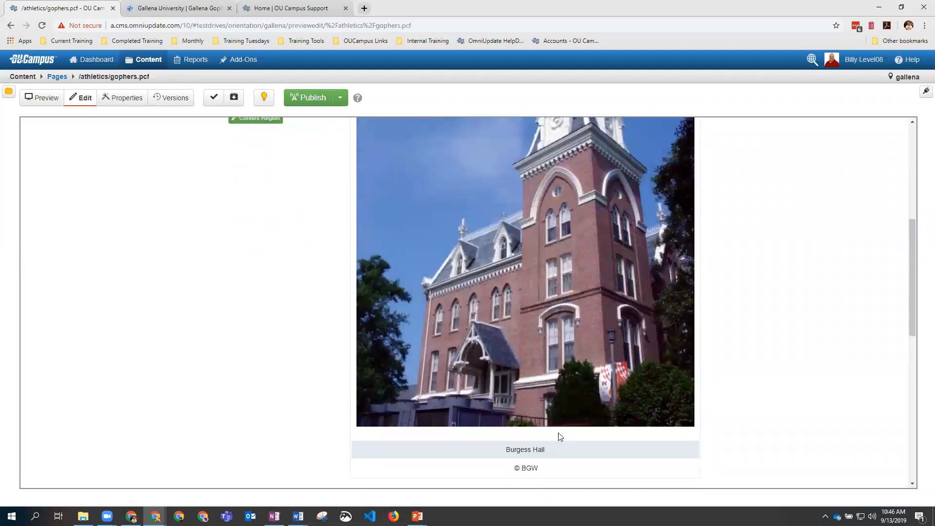
scroll(559, 432, up, 3)
scroll(558, 433, up, 3)
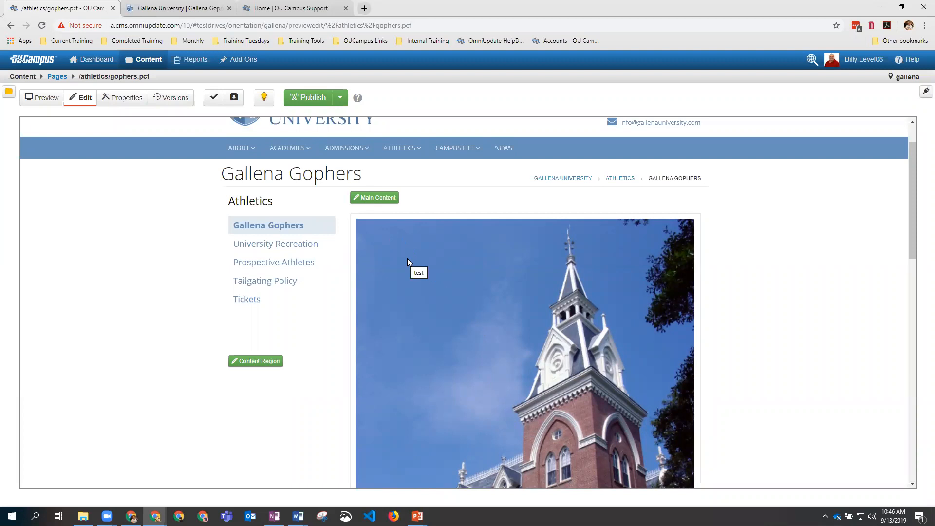
Step: Run all page checks on gophers.pcf, glance at spelling results, then show accessibility results
click(214, 99)
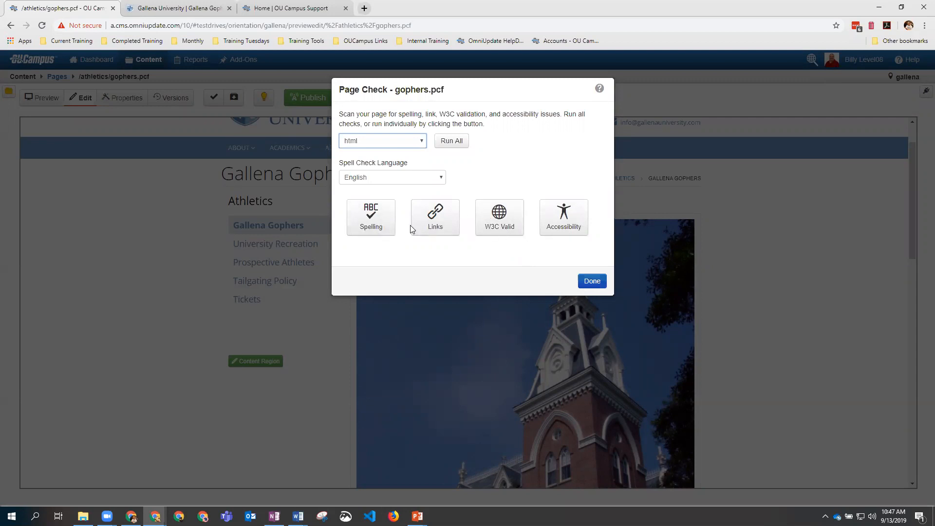
click(452, 142)
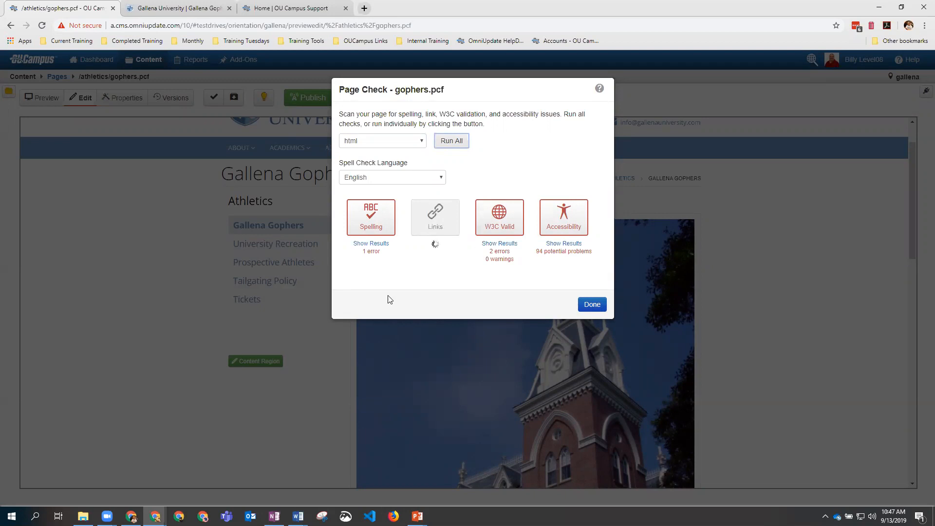
click(382, 244)
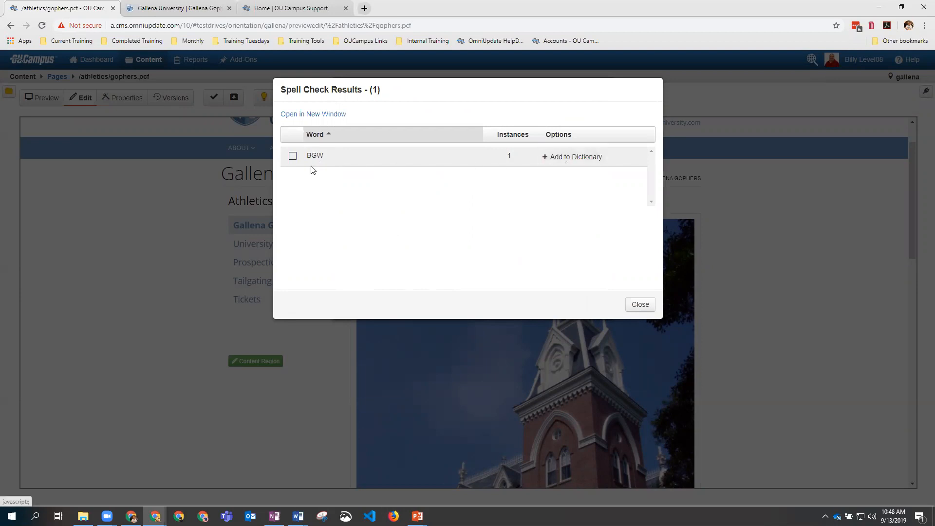
click(639, 306)
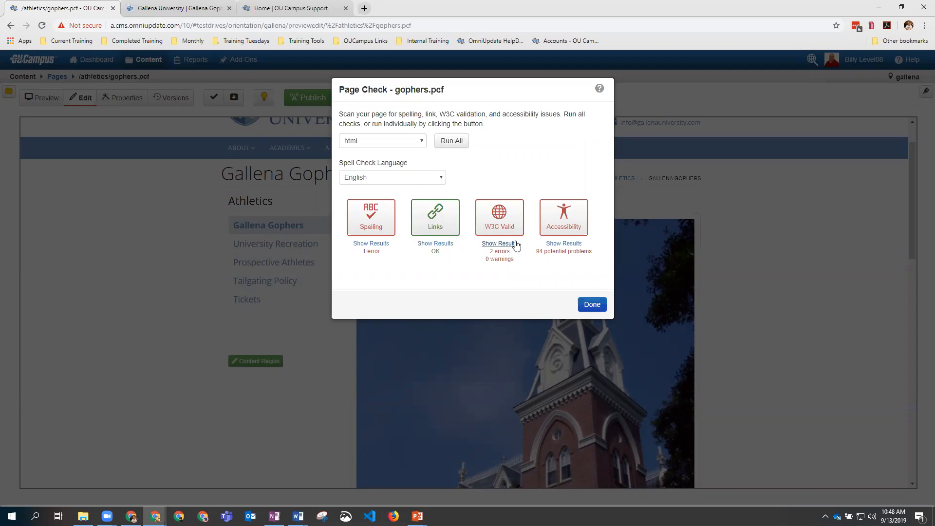
click(565, 244)
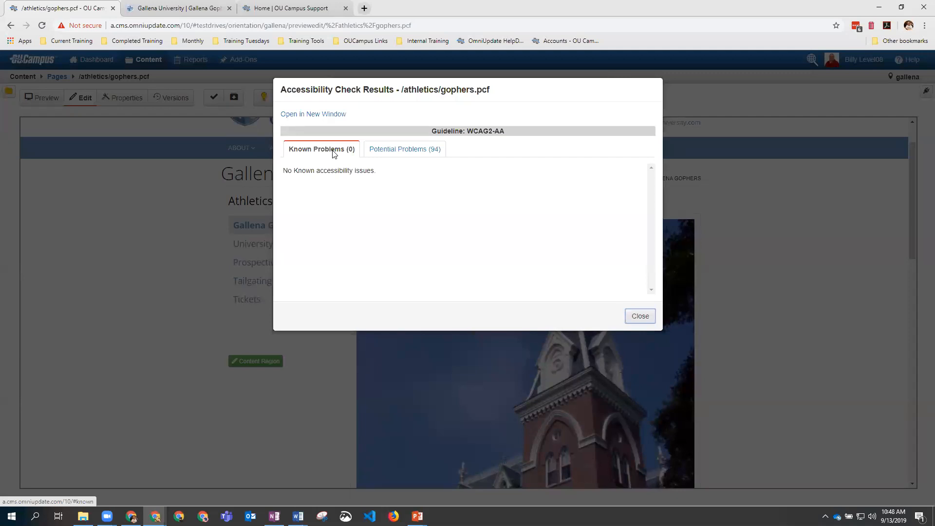
Step: Review the 94 potential accessibility problems and close back to the Page Check summary
click(389, 151)
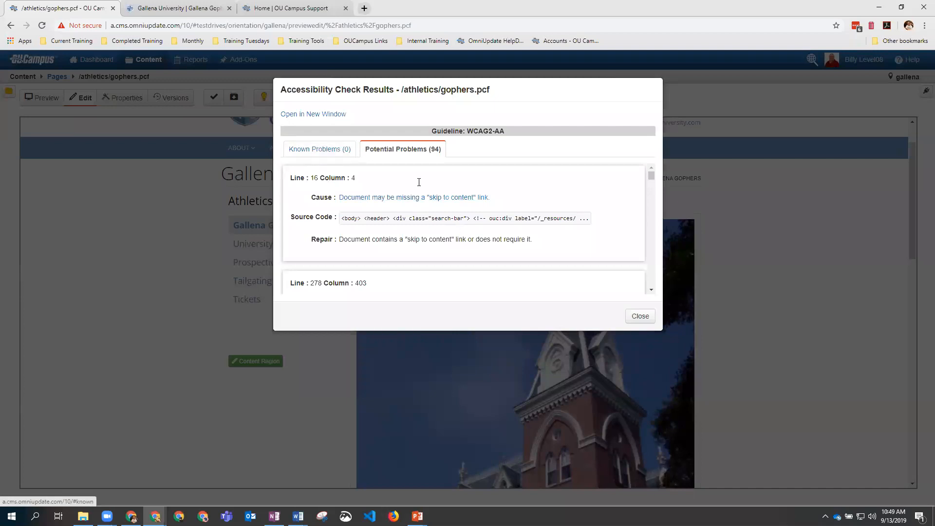
click(641, 316)
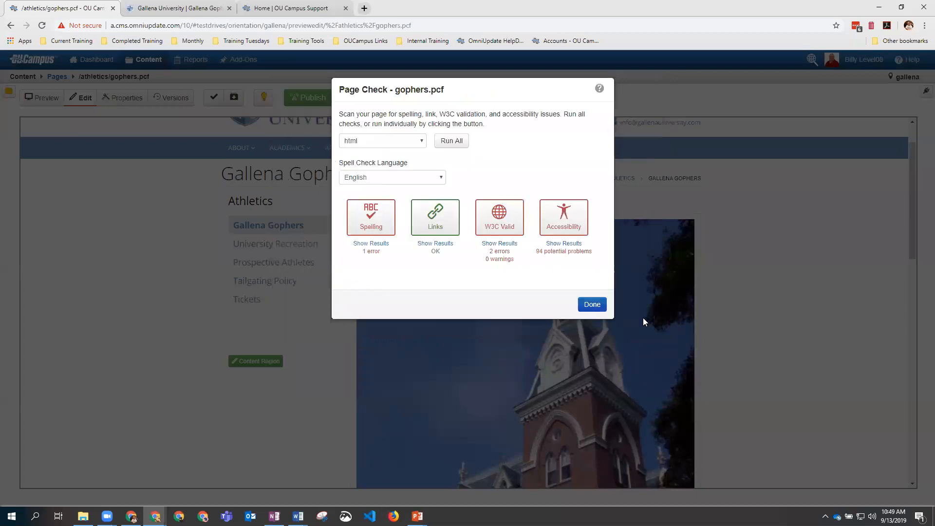
Step: Finish the page check, run all final checks and publish the Gophers page live
click(598, 308)
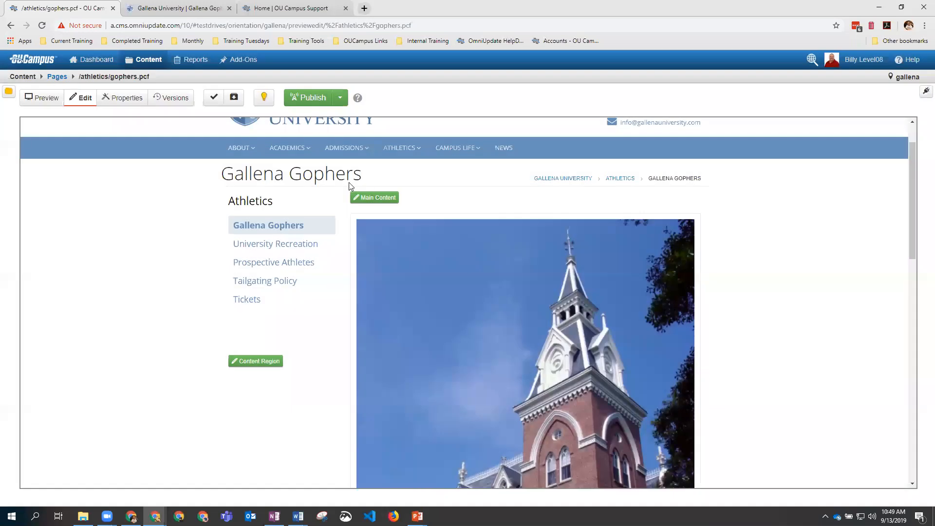
click(308, 99)
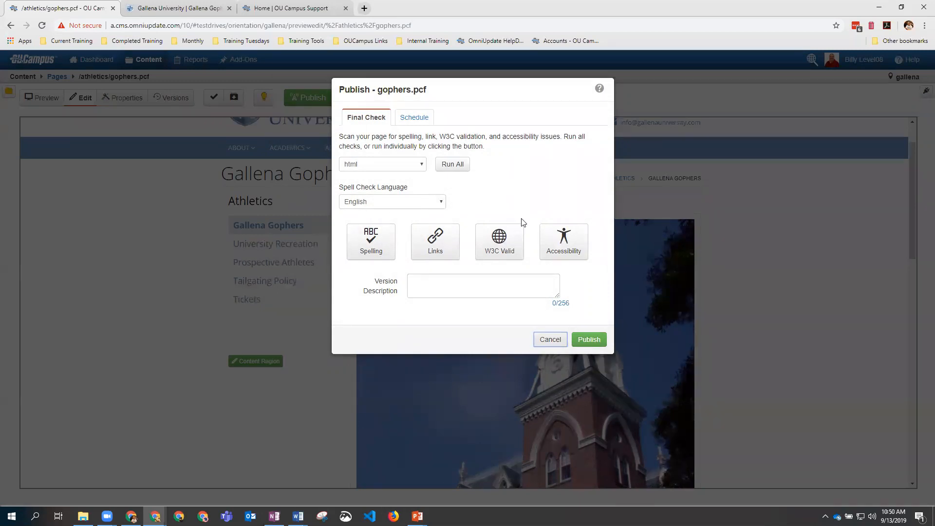
click(452, 164)
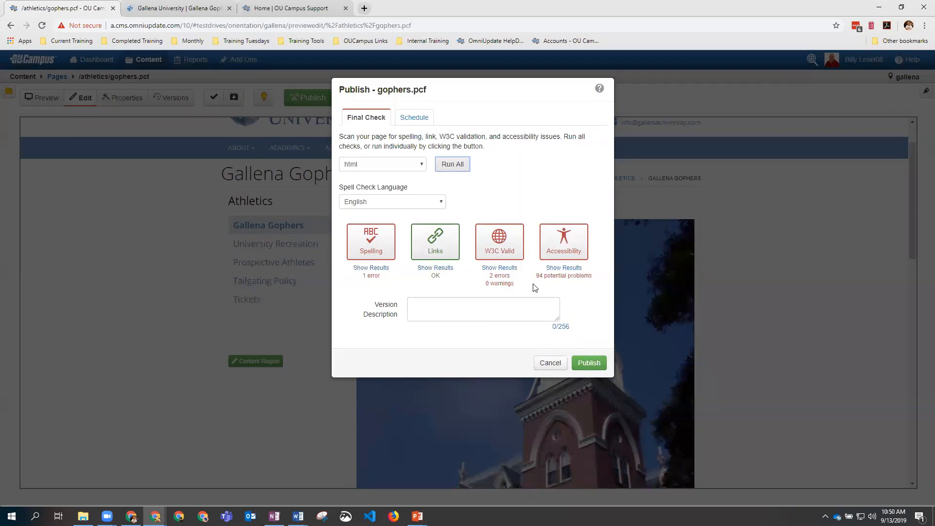
click(589, 363)
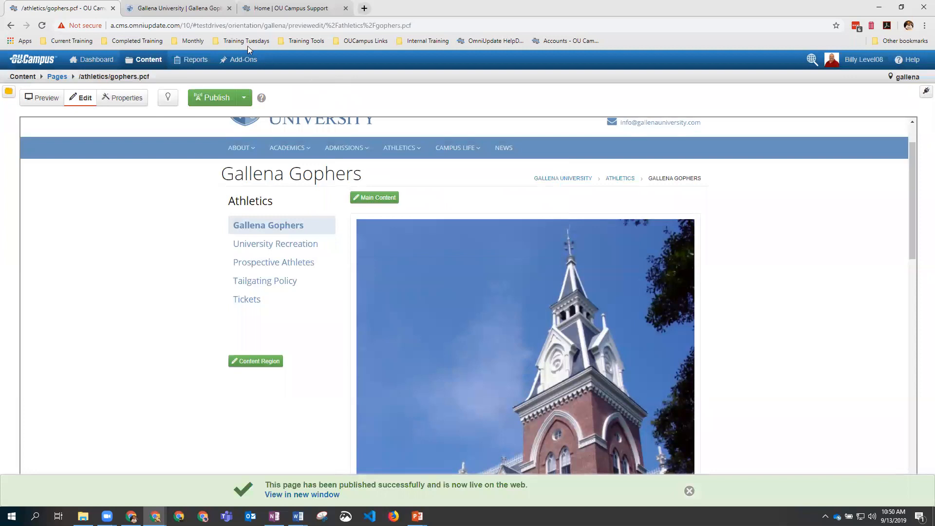
click(195, 8)
click(42, 25)
scroll(443, 265, down, 2)
scroll(443, 265, down, 6)
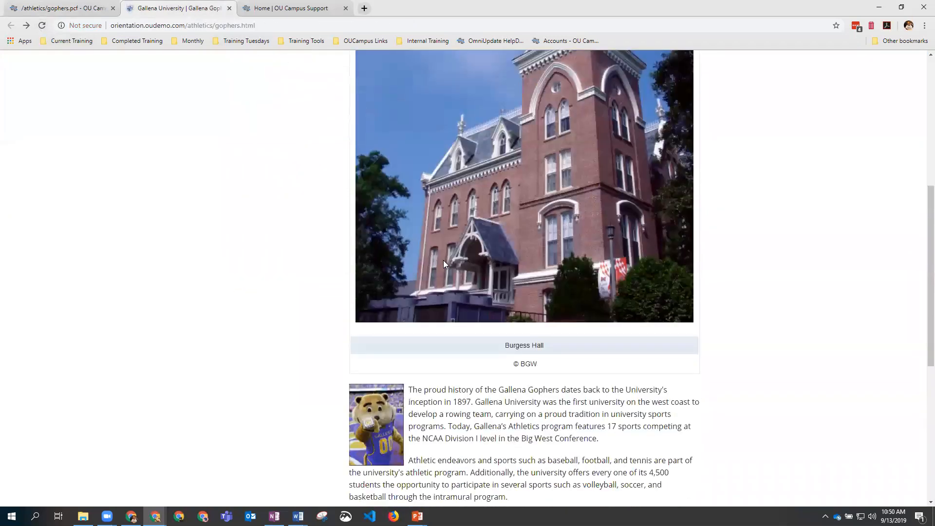
scroll(443, 265, up, 10)
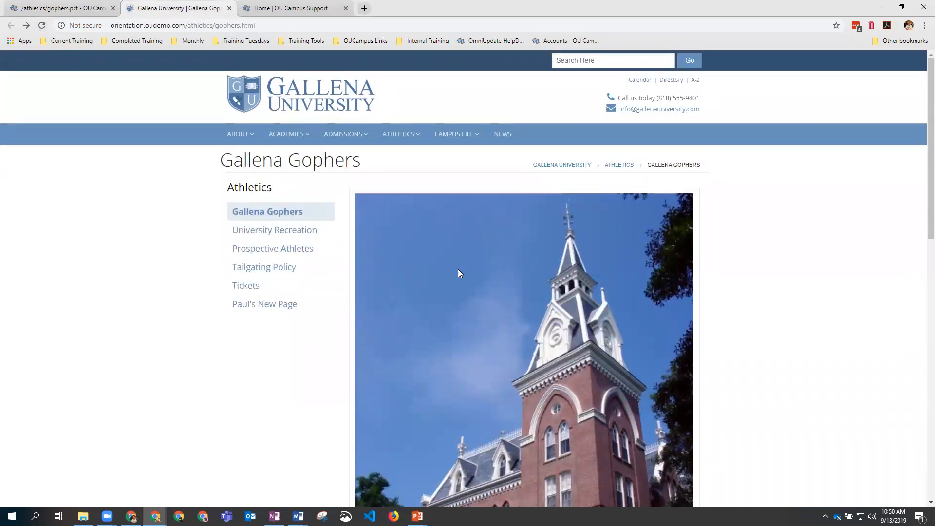
click(58, 8)
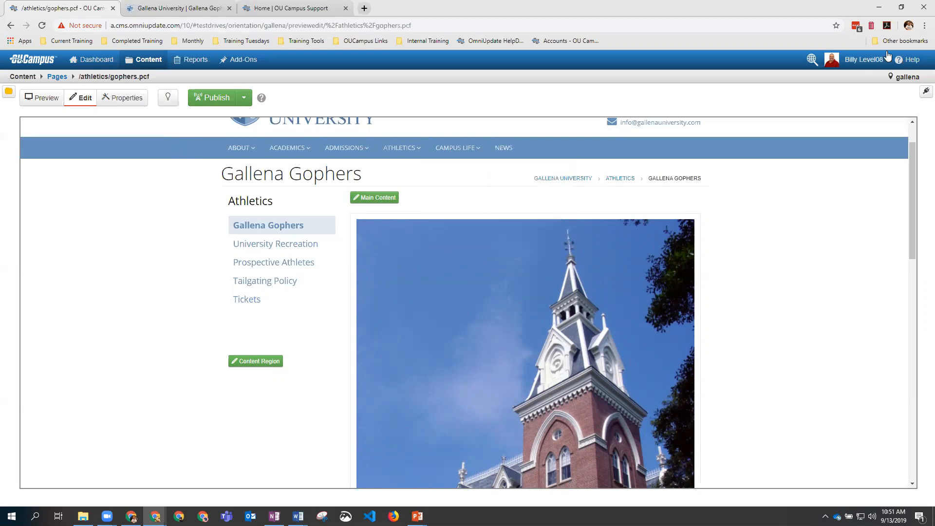
Step: In a new private window, open the bookmarked Athletics Page and follow its Last Updated login link
click(924, 27)
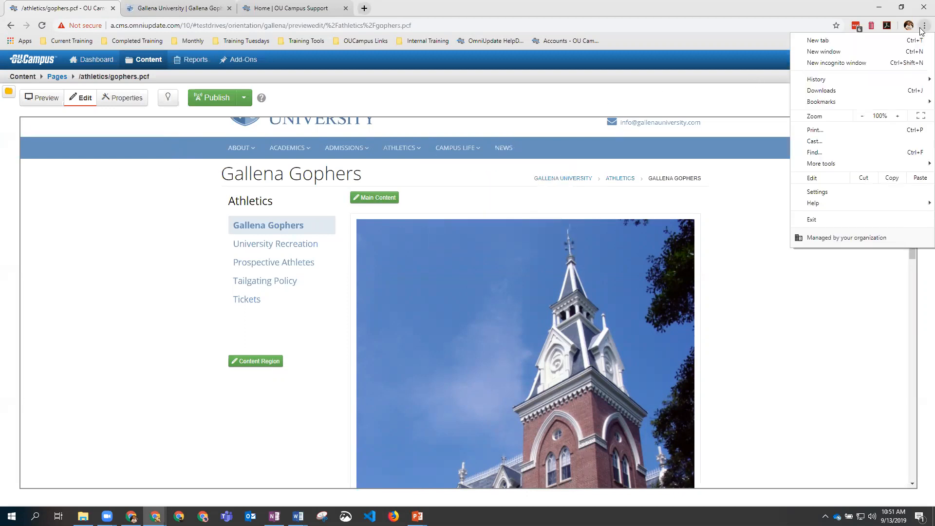
click(863, 69)
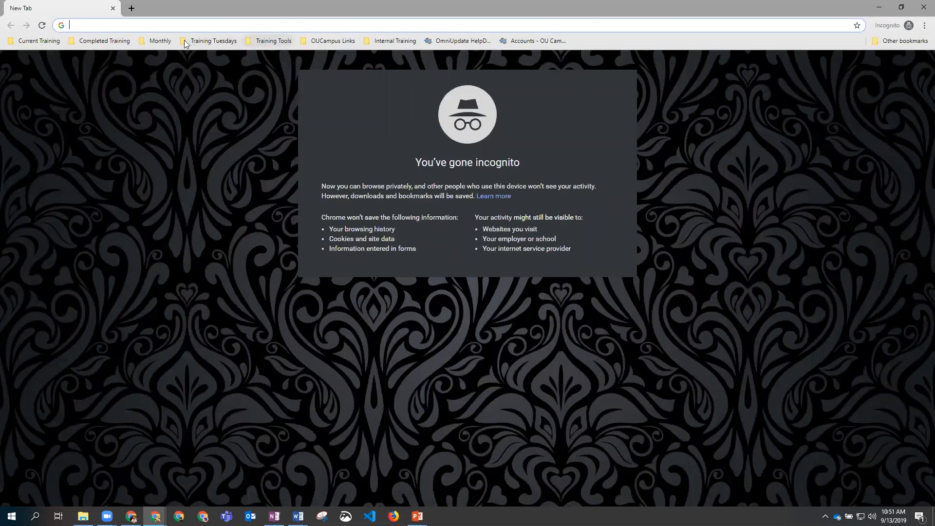
click(154, 41)
click(163, 67)
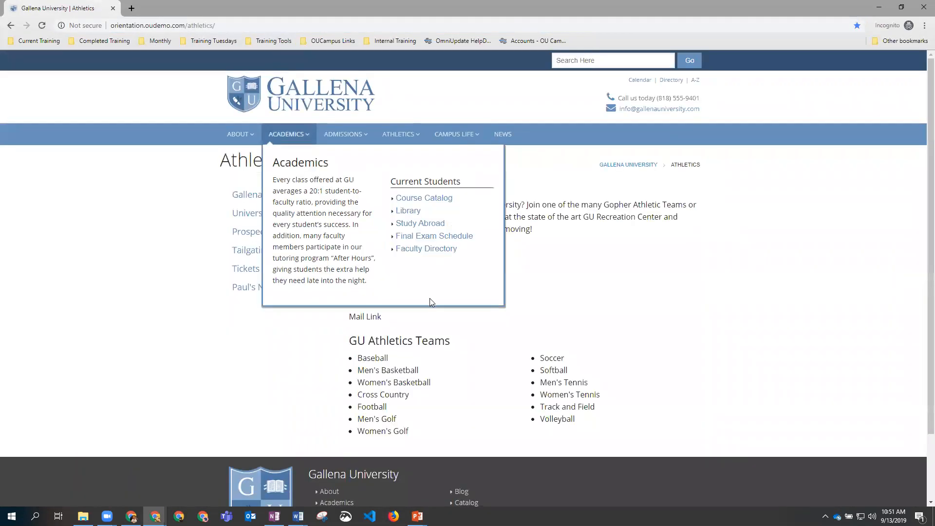
scroll(441, 365, down, 2)
click(376, 498)
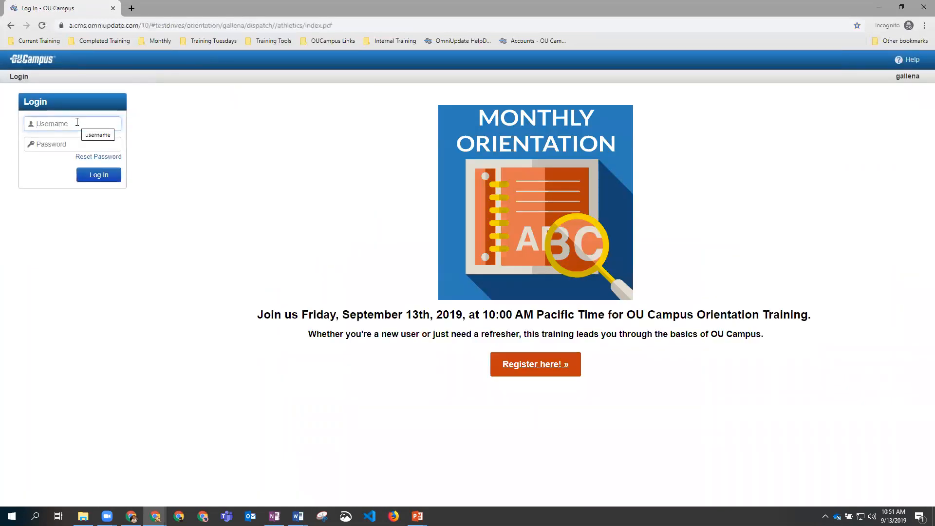
Step: Log in with the second training account's username and password
text(zz-level06)
key(Tab)
text(••••••)
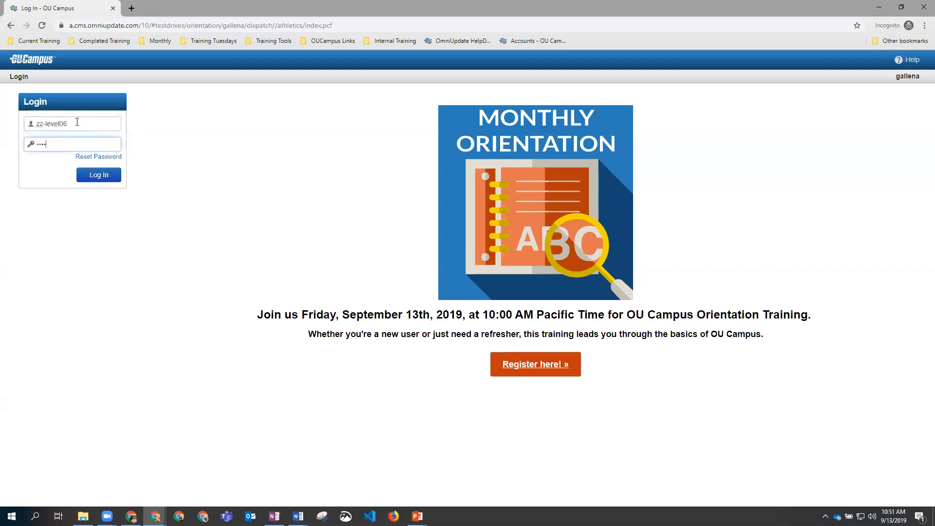
key(Return)
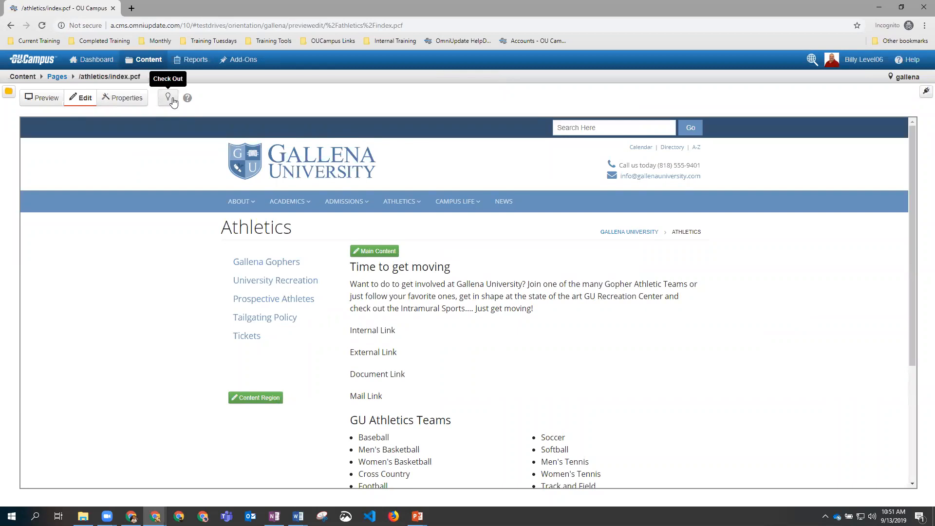
Step: Check out the page, bold the 'Time to get moving' heading in Main Content, and save
click(171, 100)
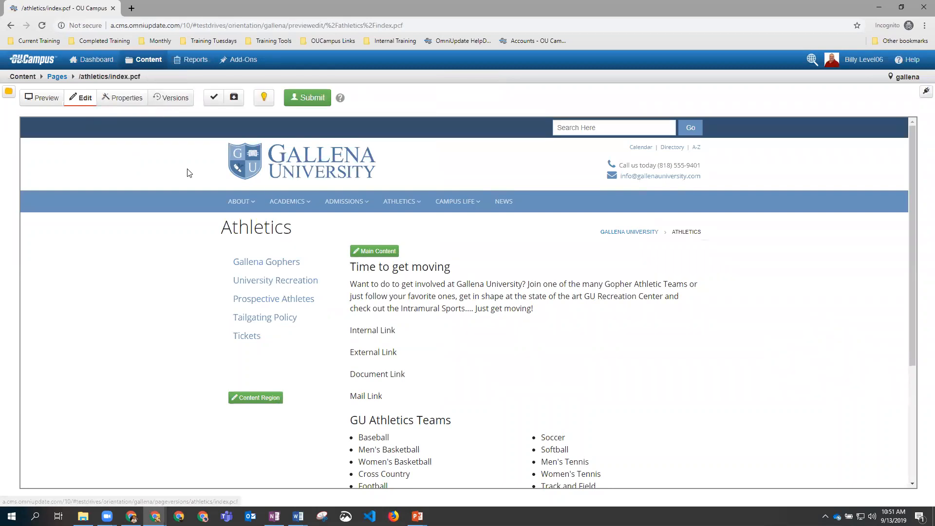
click(377, 252)
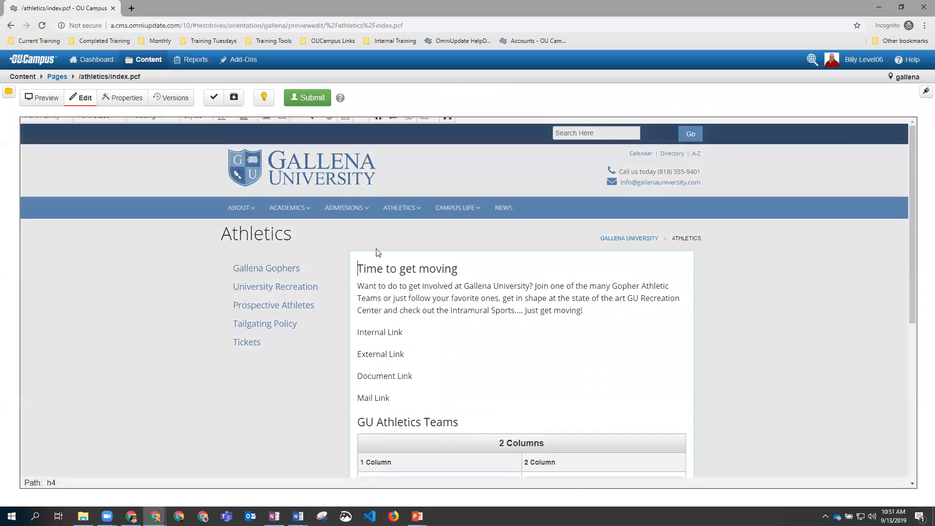
scroll(433, 337, down, 3)
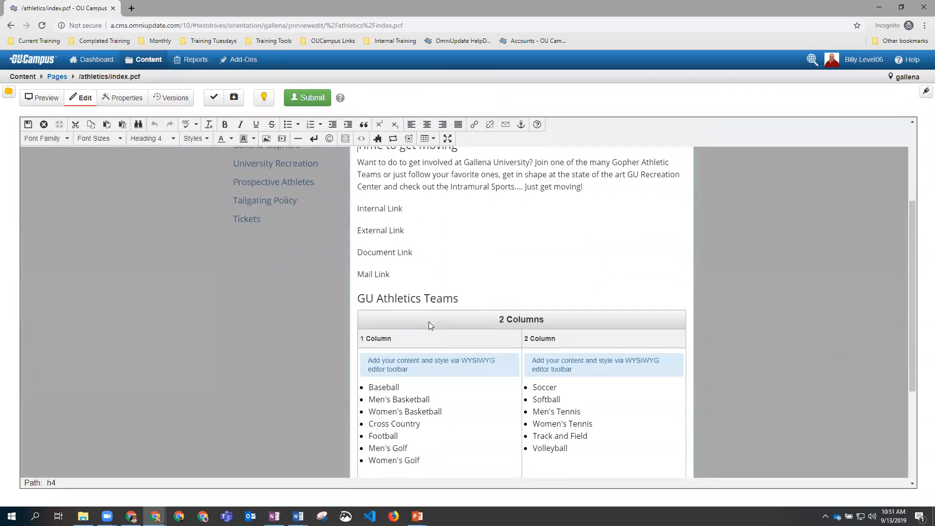
scroll(429, 321, up, 2)
drag(458, 243, 354, 247)
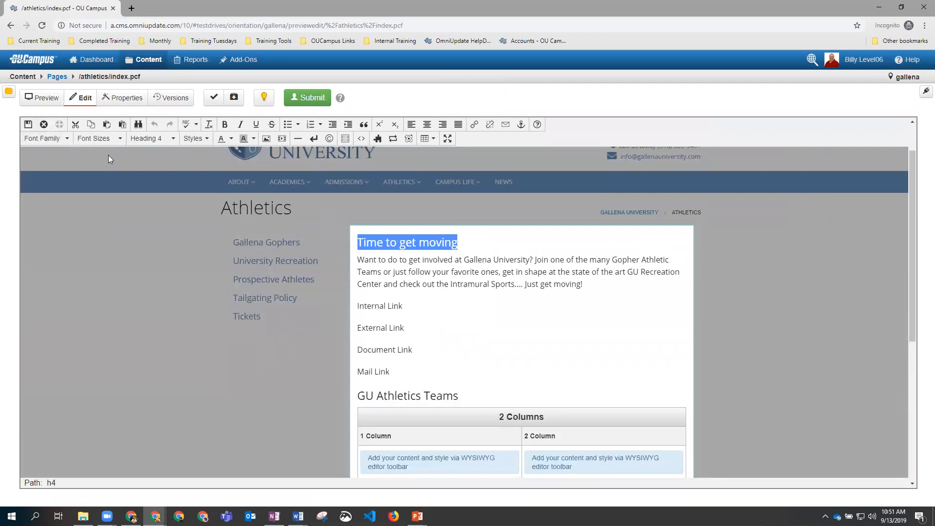
click(224, 124)
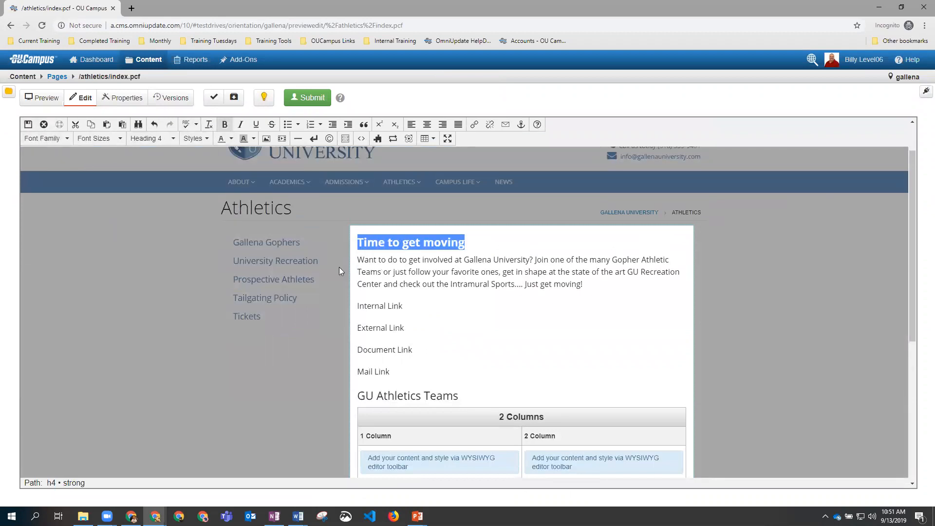
click(28, 125)
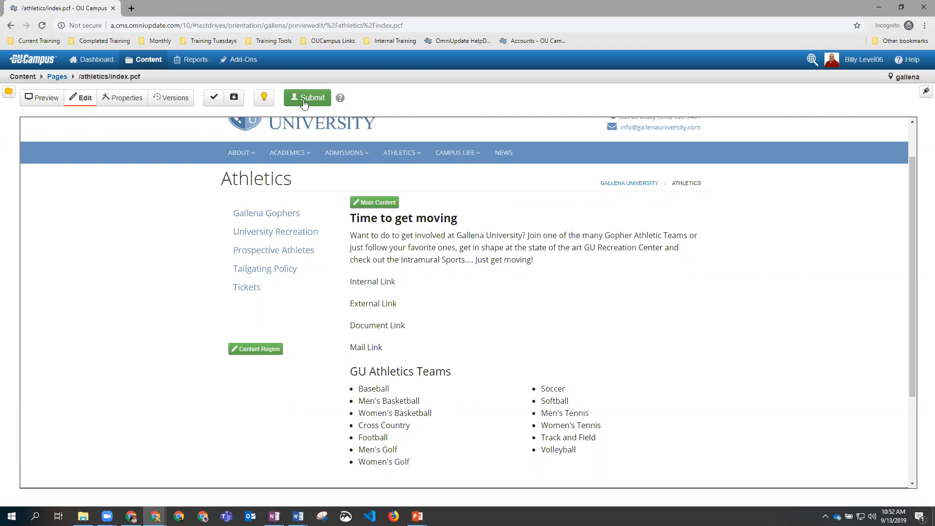
Step: Fill in the approval request with subject 'Please Approve my page' and message 'Changed the Heading to Bold'
click(303, 100)
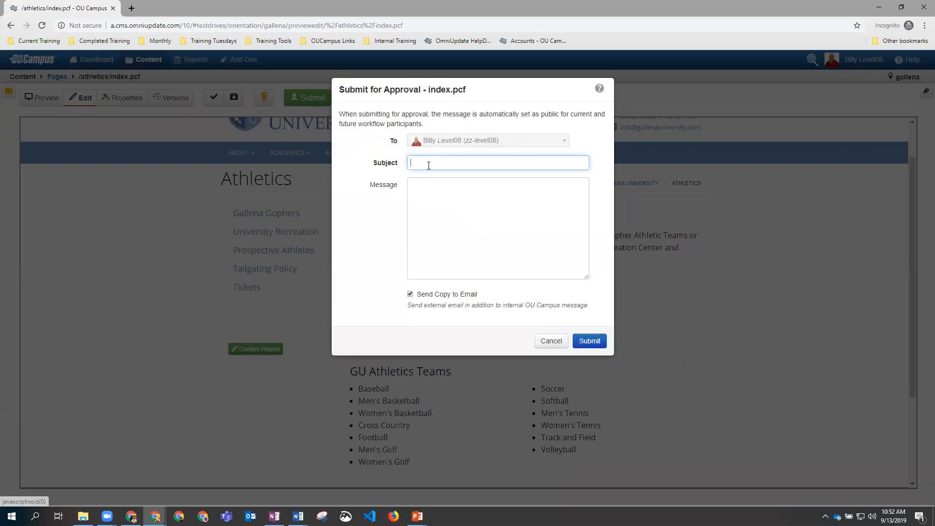
text(P)
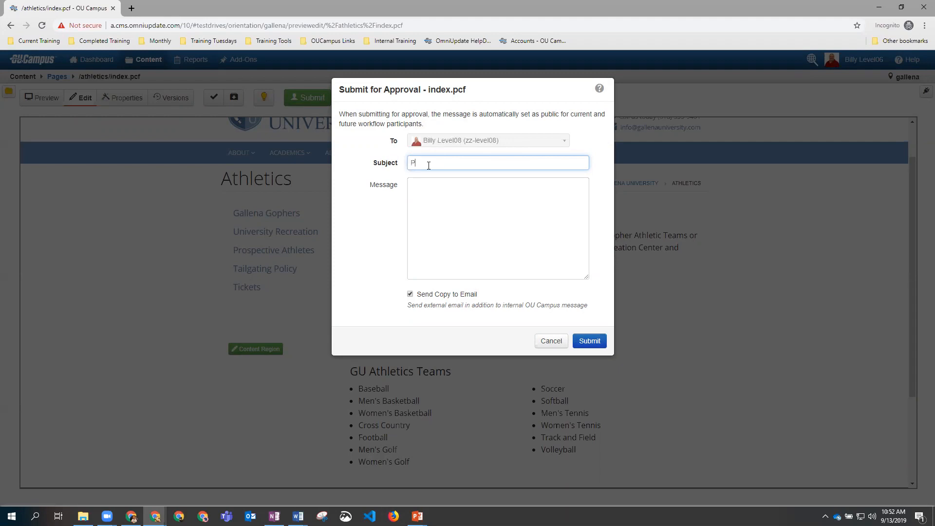
text(lease Approve my page)
click(425, 191)
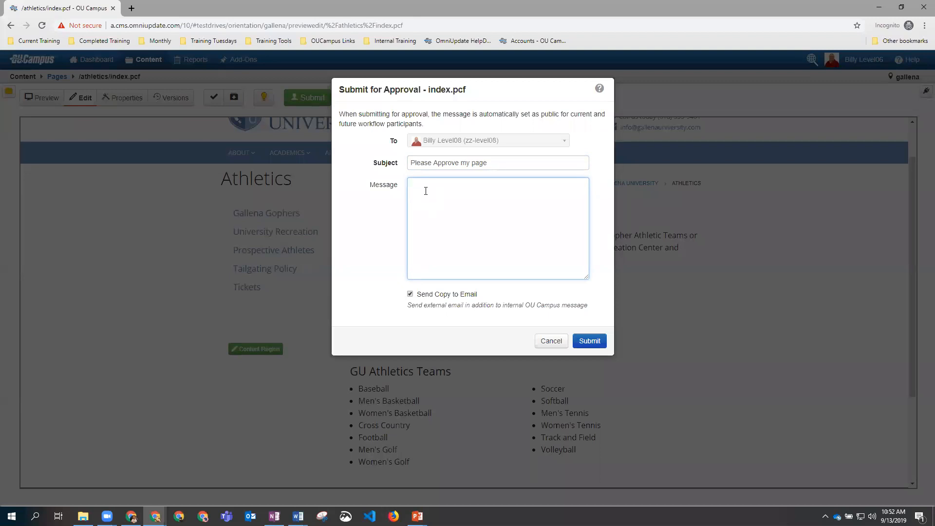
text(Changed teh Heading to Bold)
double_click(444, 185)
text(the)
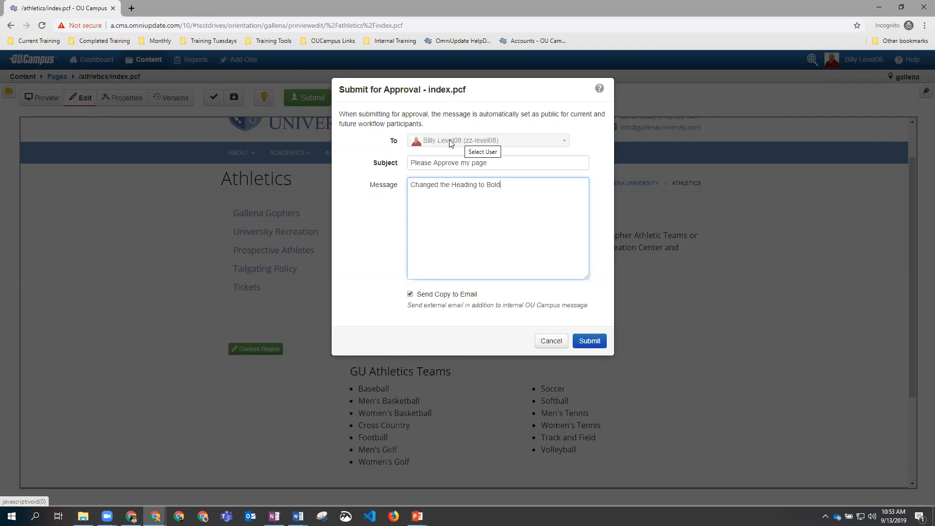
Step: Submit the approval request and minimize this window to reveal the reviewer's window
click(598, 346)
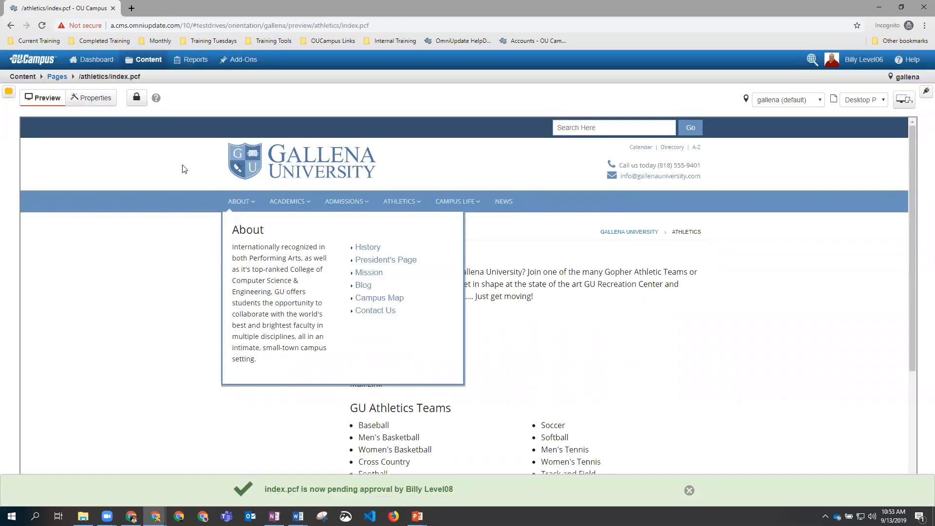
mouse_move(144, 107)
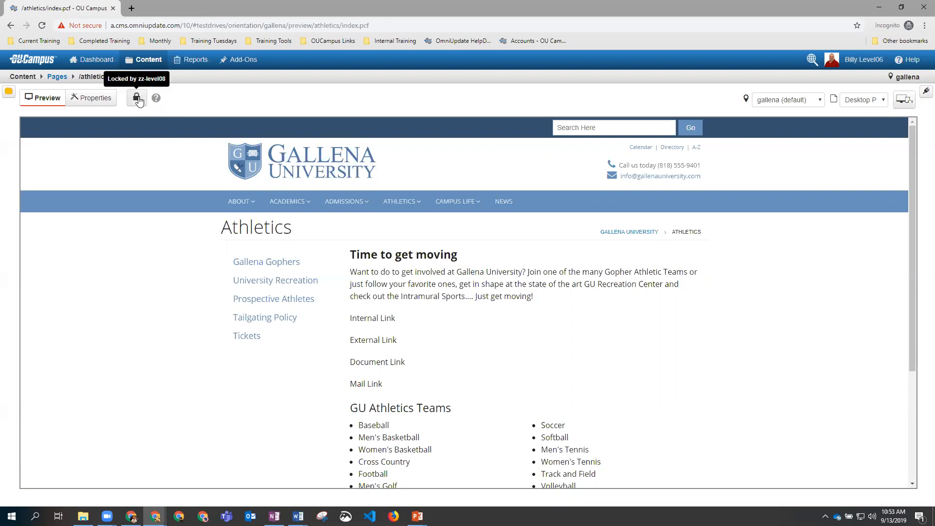
click(878, 12)
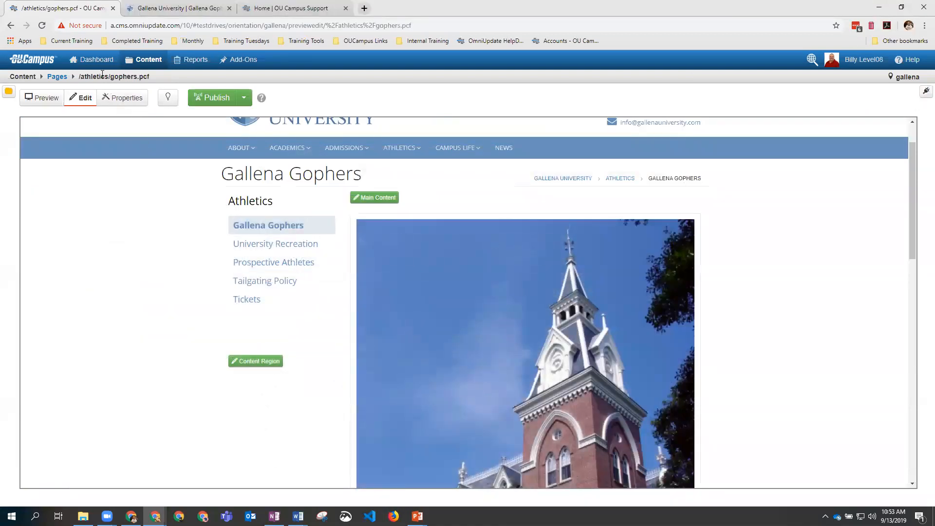
Step: From the Dashboard, open the checked-out /athletics/index.pcf and choose Decline
click(97, 61)
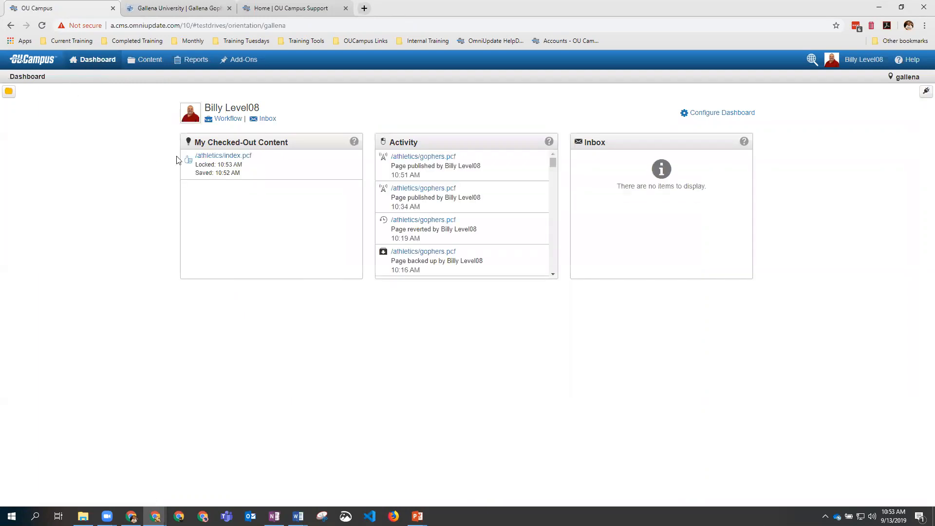
click(222, 156)
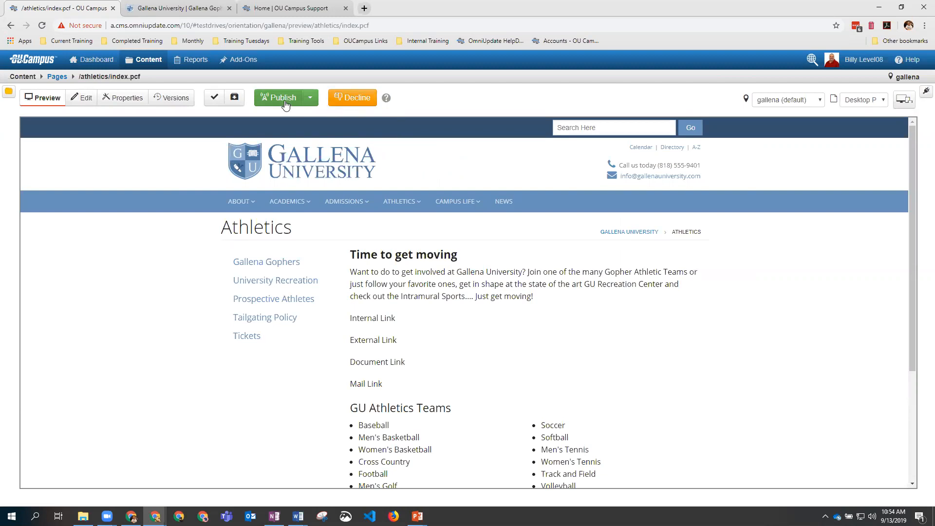
scroll(482, 288, down, 3)
scroll(451, 288, up, 3)
click(355, 100)
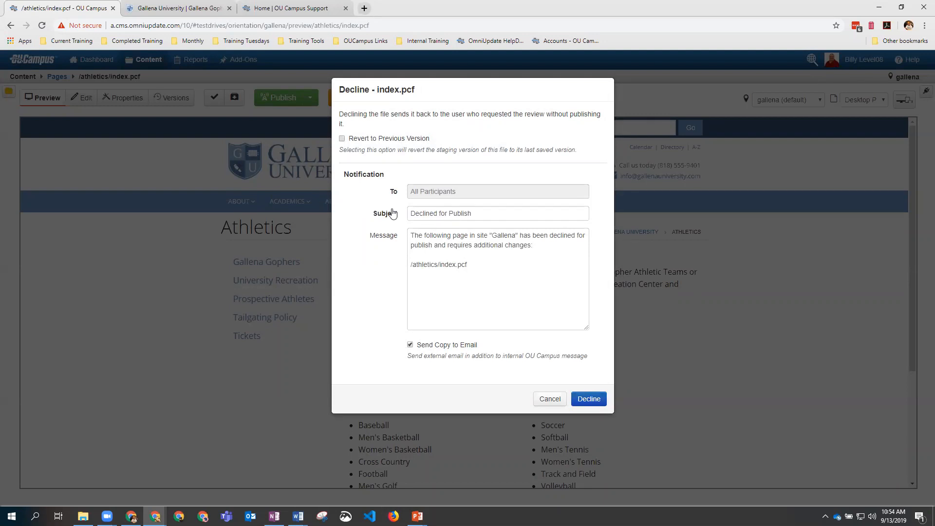
Step: Decline the page with Revert to Previous Version, and revert it to revision 43
click(342, 138)
click(588, 399)
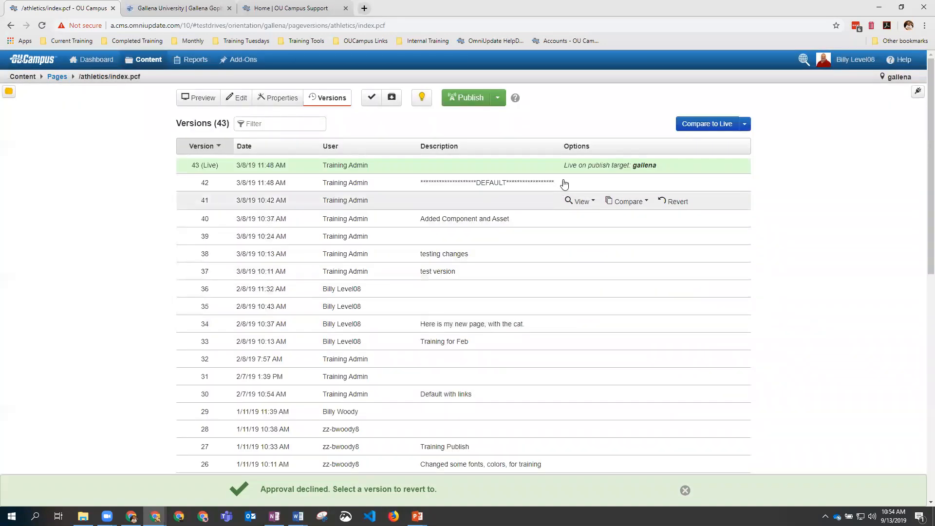
click(676, 166)
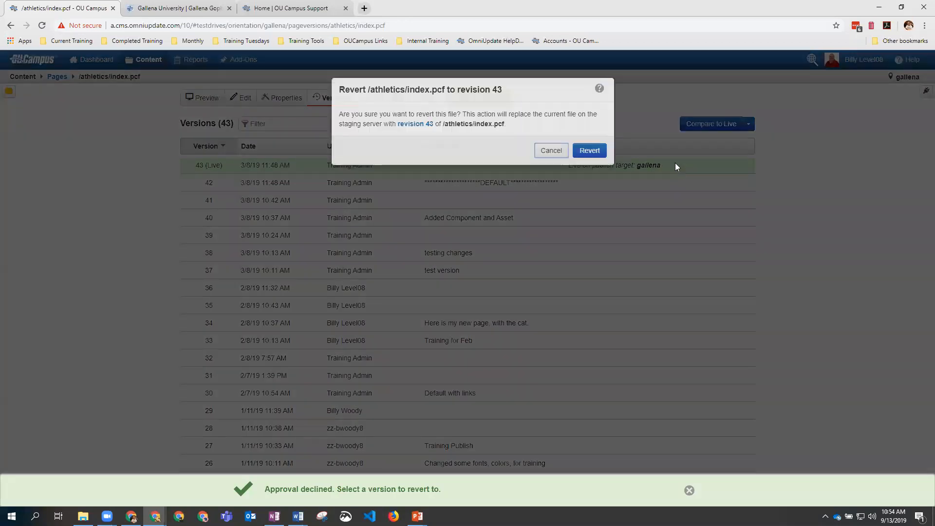
click(592, 151)
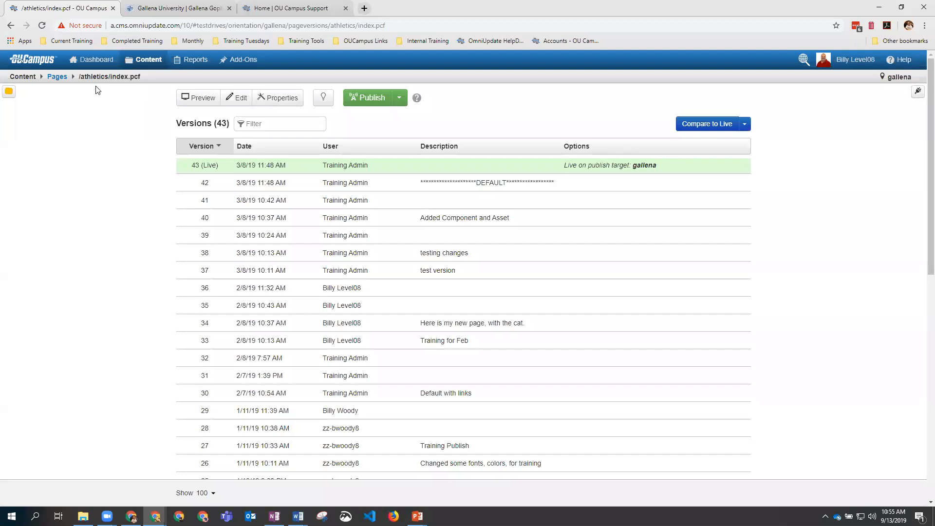
Step: Open gophers.pcf from the athletics Pages listing
click(58, 78)
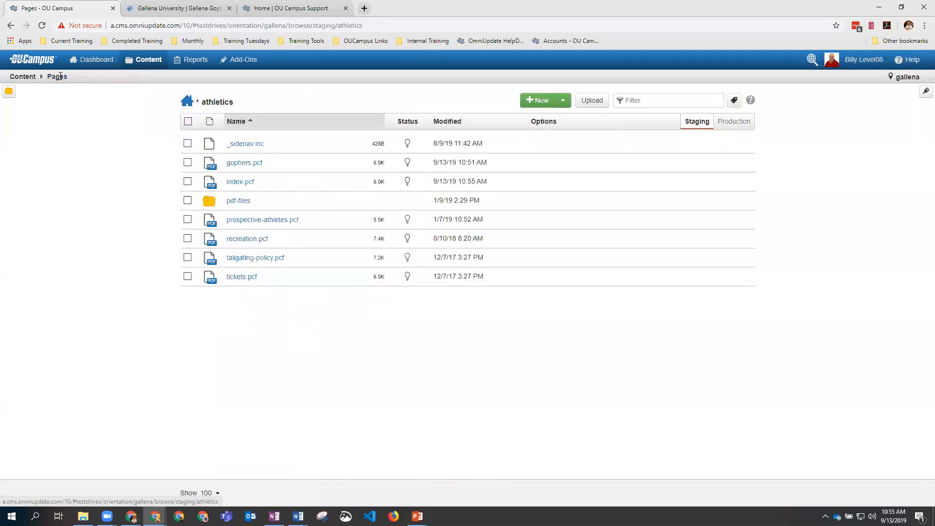
click(244, 164)
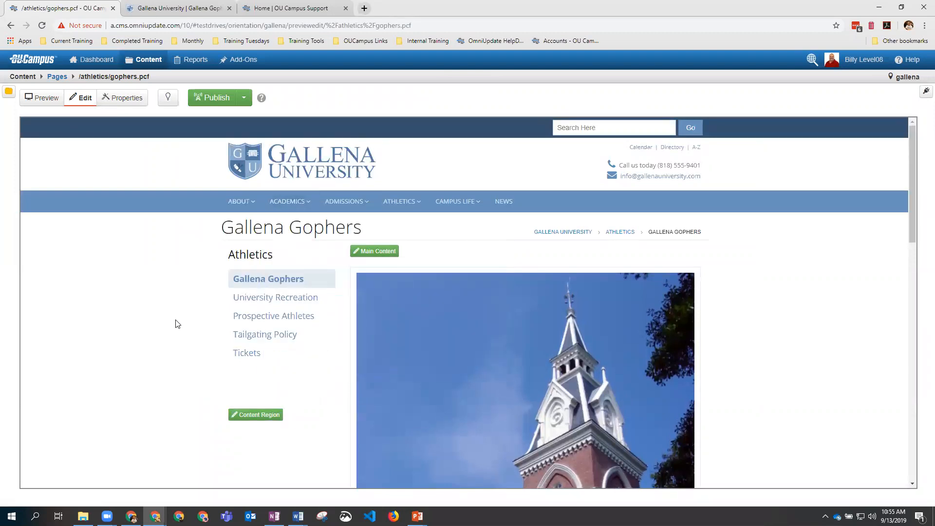
scroll(414, 345, down, 3)
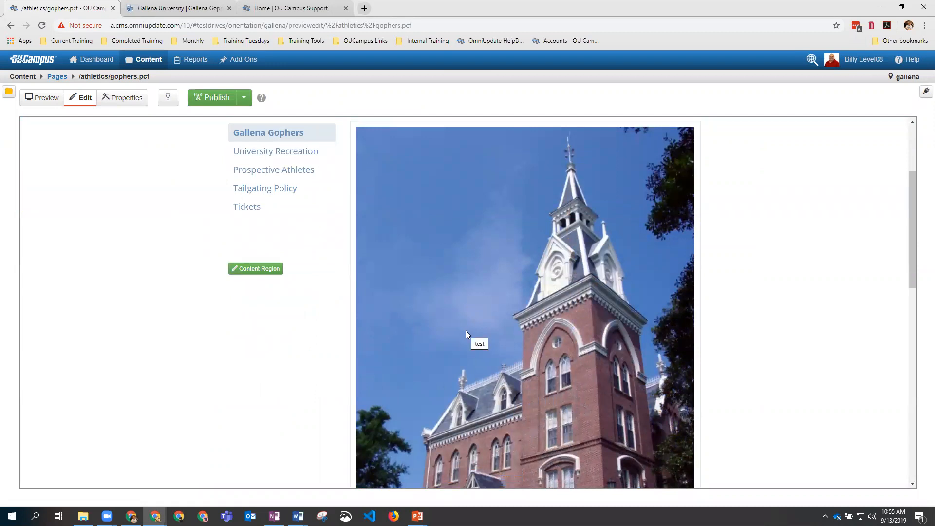
Step: Scroll through the Gallena Gophers page preview
scroll(465, 340, up, 3)
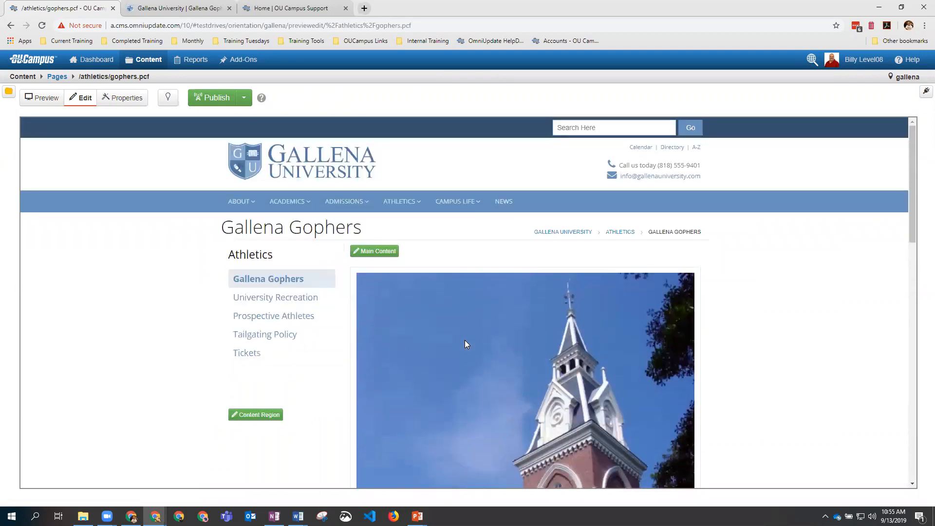
scroll(465, 340, down, 2)
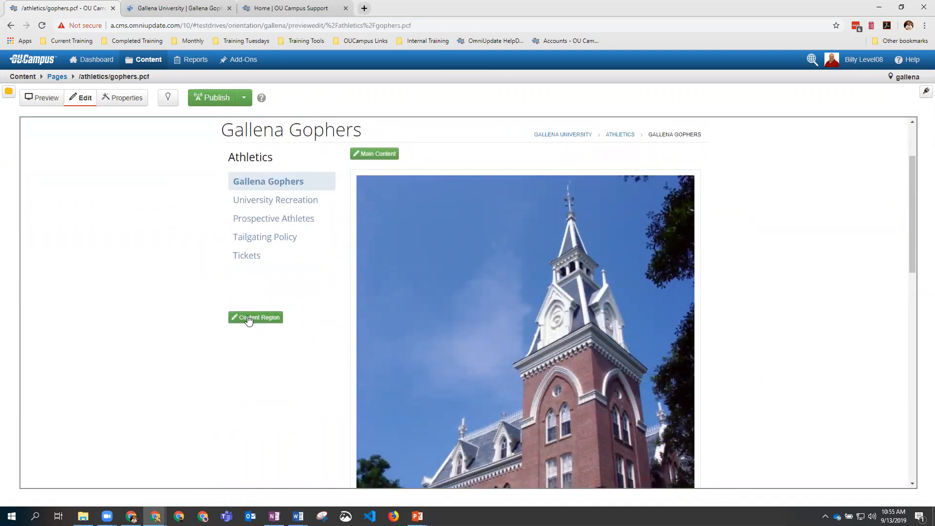
scroll(249, 320, up, 2)
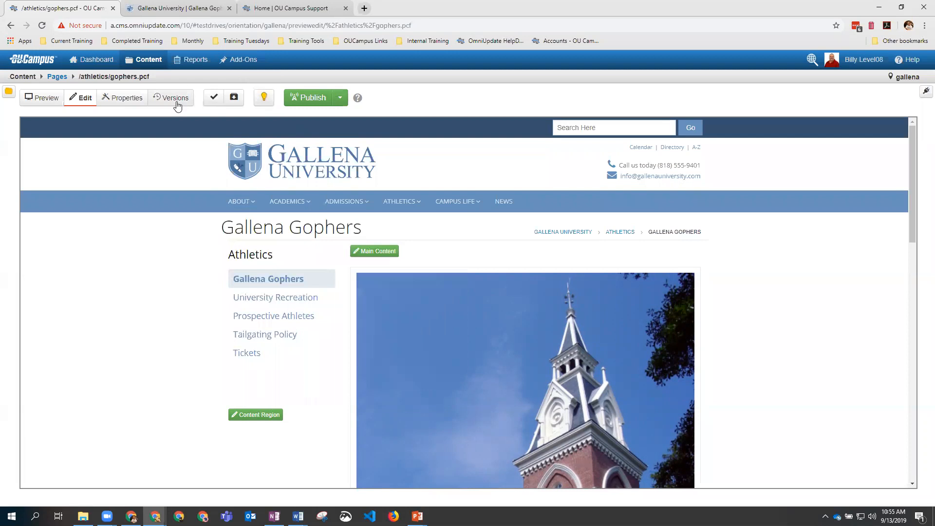
Step: In page parameters, set Right Column to On with Directory Navigation On, and save
click(126, 104)
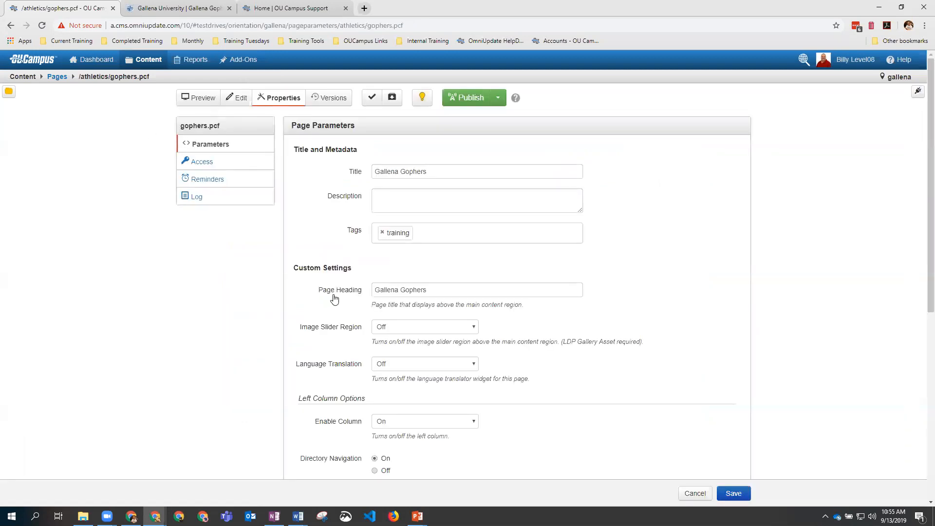
scroll(523, 353, down, 3)
scroll(524, 354, down, 2)
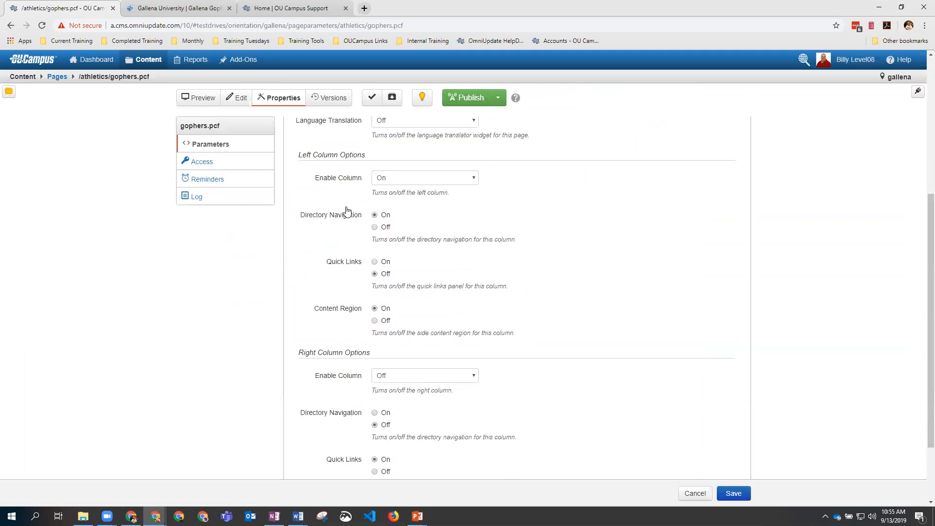
scroll(399, 263, down, 2)
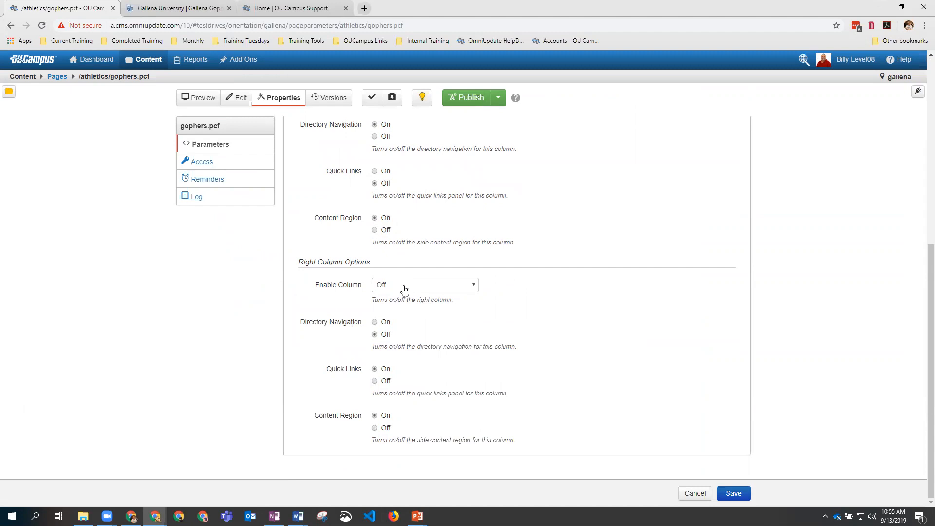
click(404, 287)
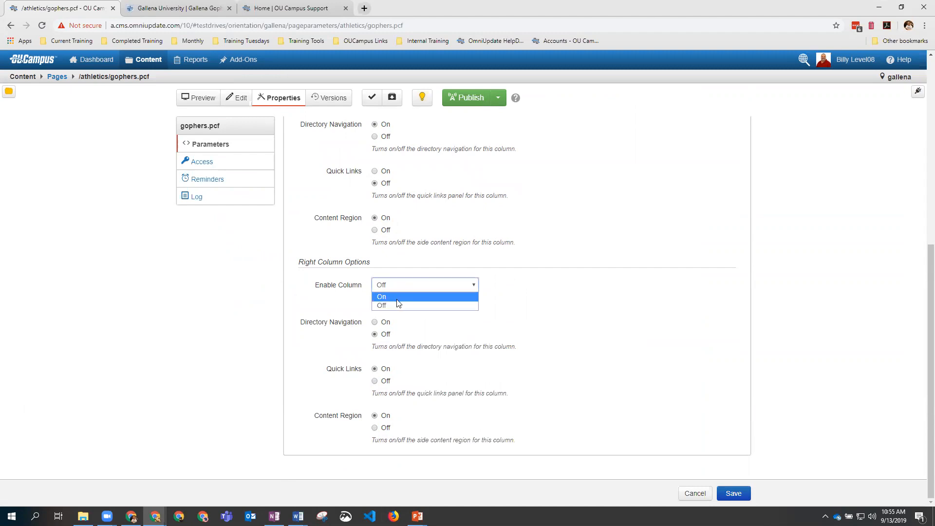
click(397, 298)
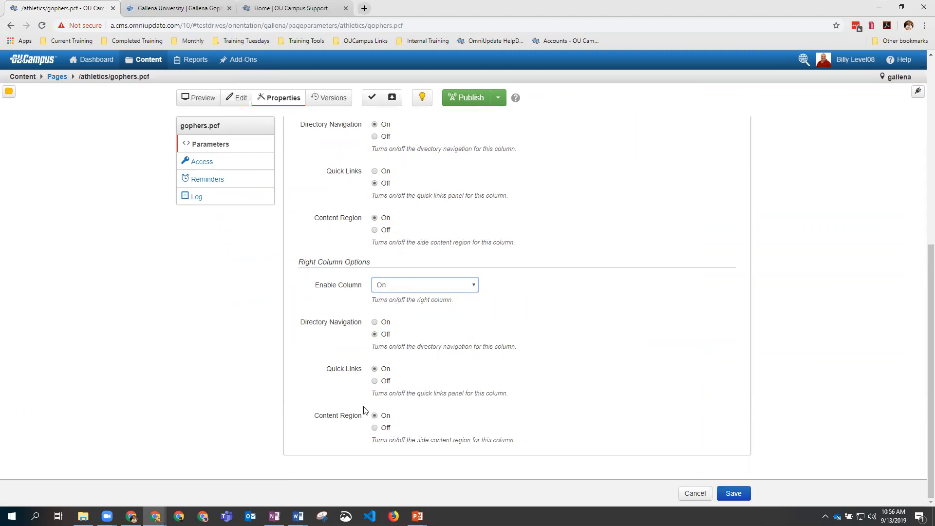
click(381, 326)
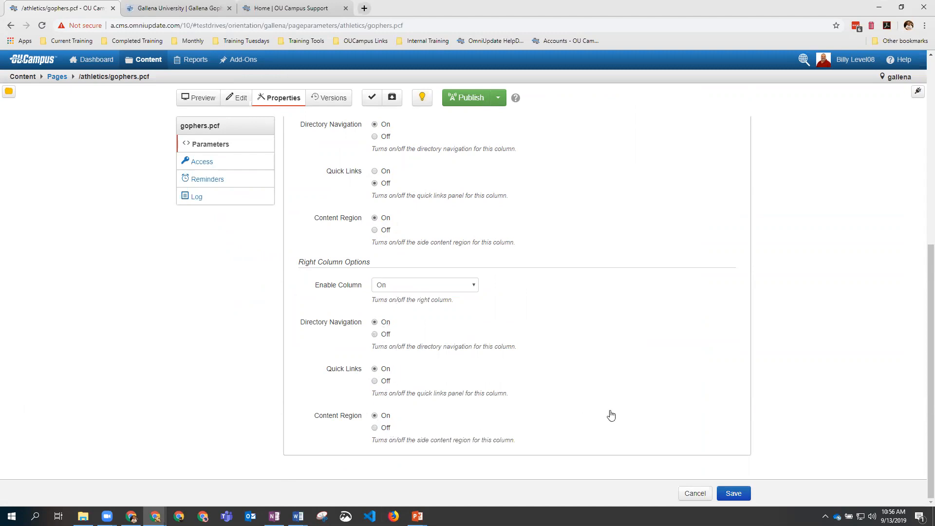
click(733, 494)
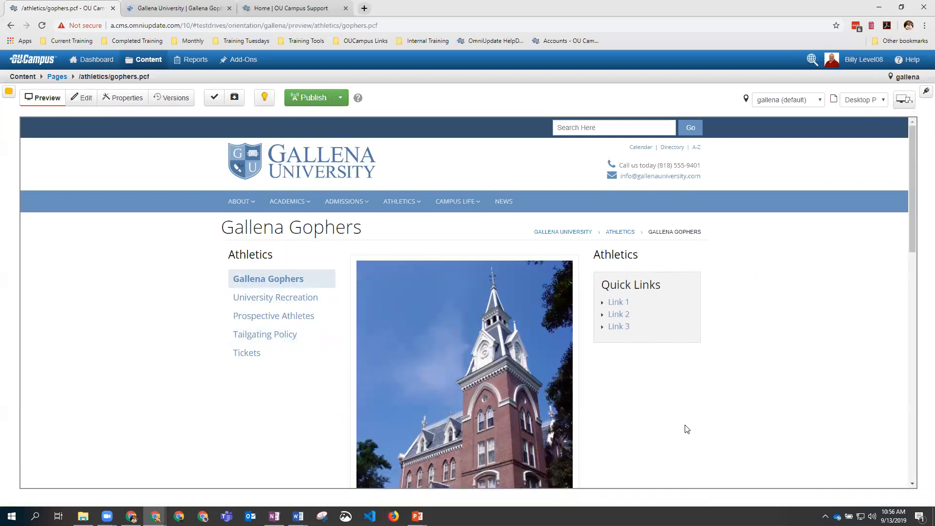
Step: Enter edit mode and open Page Parameters showing the 'Gallena Gophers' title and heading
click(81, 103)
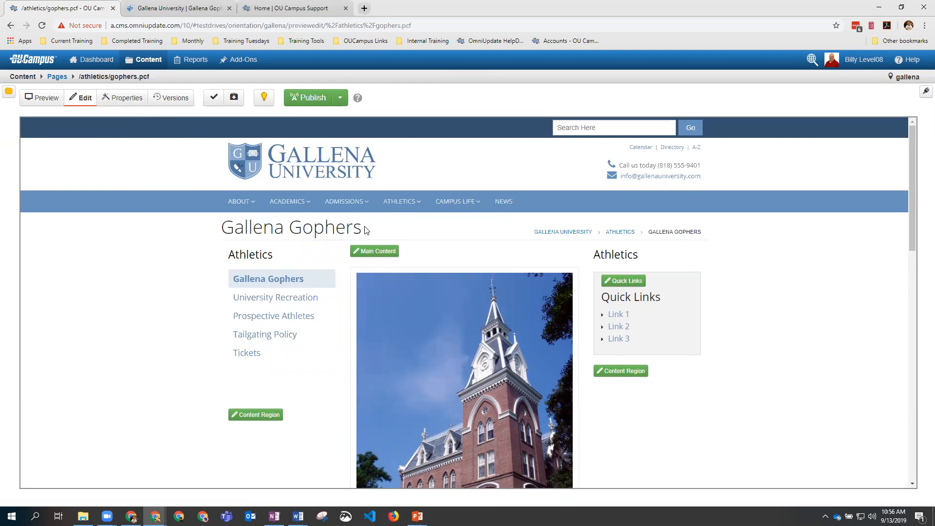
drag(704, 235, 650, 235)
click(121, 101)
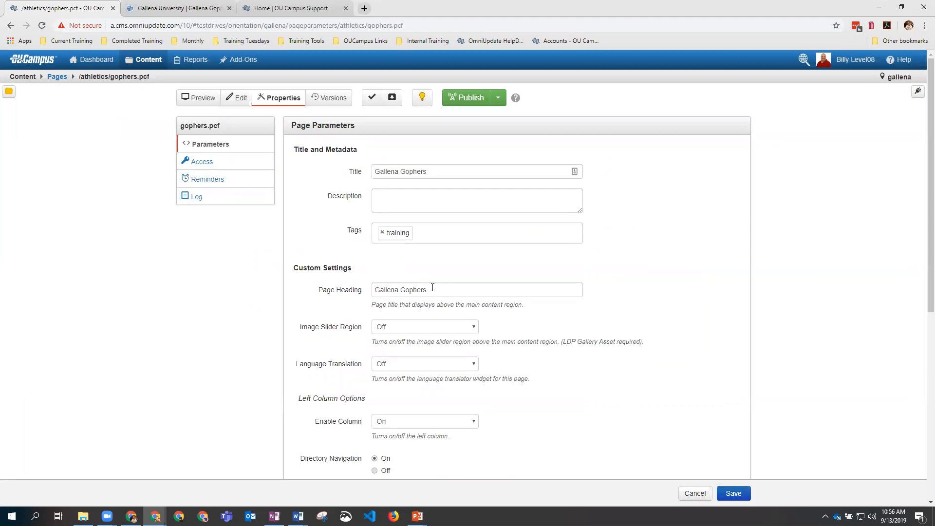
Step: Replace the Page Heading with 'Page Heading' and the Title with 'Title', then save
drag(431, 291, 375, 289)
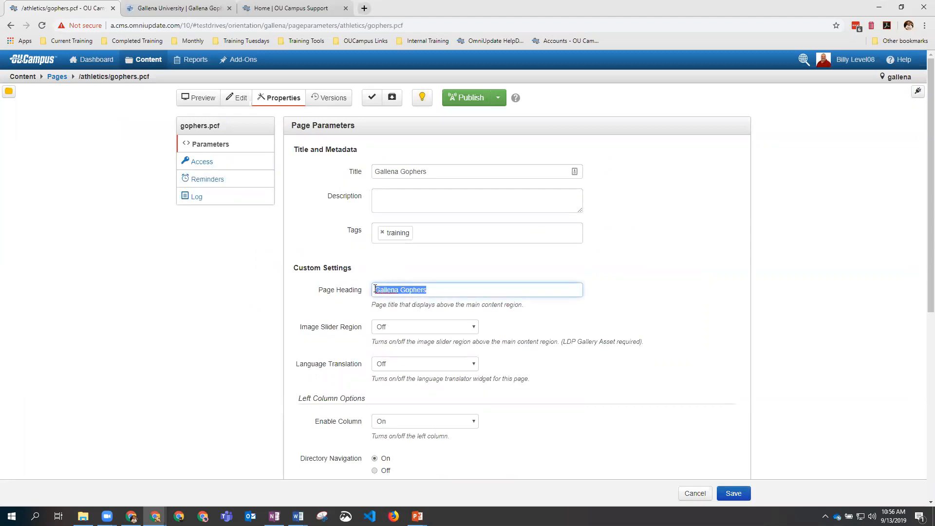
text(Page Heading)
drag(432, 171, 370, 175)
text(Title)
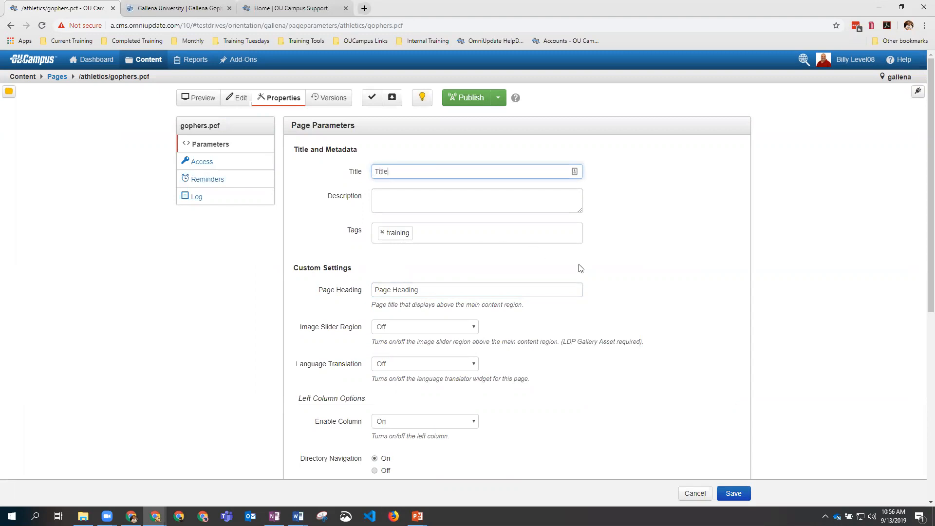
click(734, 494)
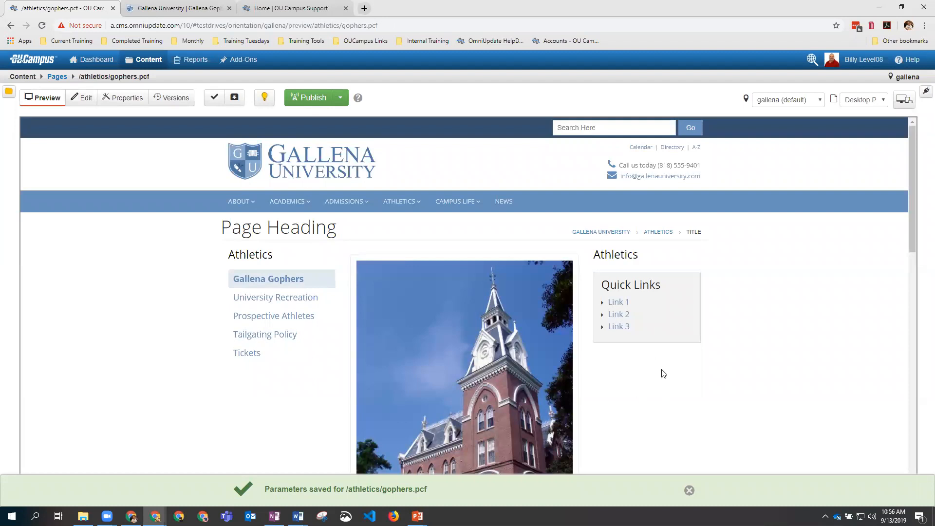
Step: Highlight the new Page Heading and the breadcrumb ending in TITLE in the preview
drag(222, 228, 330, 228)
click(341, 229)
triple_click(700, 232)
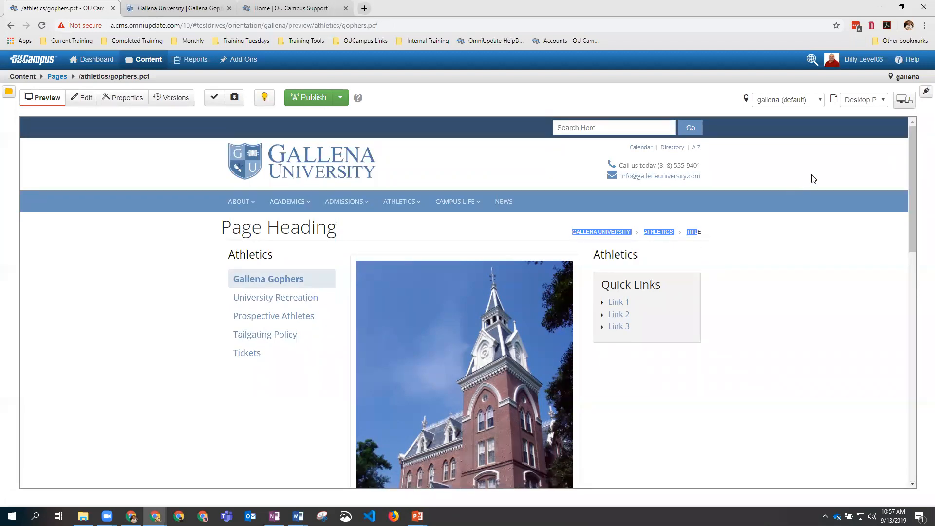
Step: Via the Gadgets sidebar's Page Parameters, retitle the page to Athletics, set heading 'Athletics Page', and save
click(924, 92)
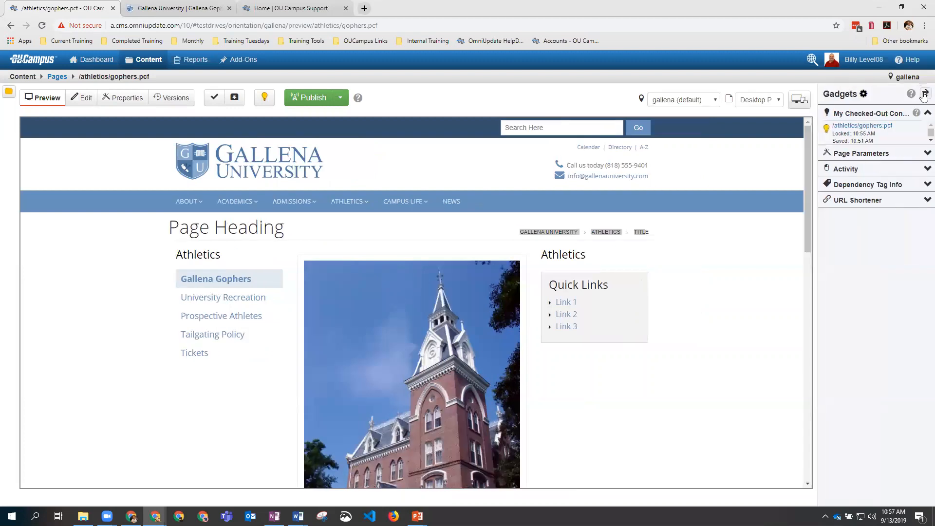
click(925, 154)
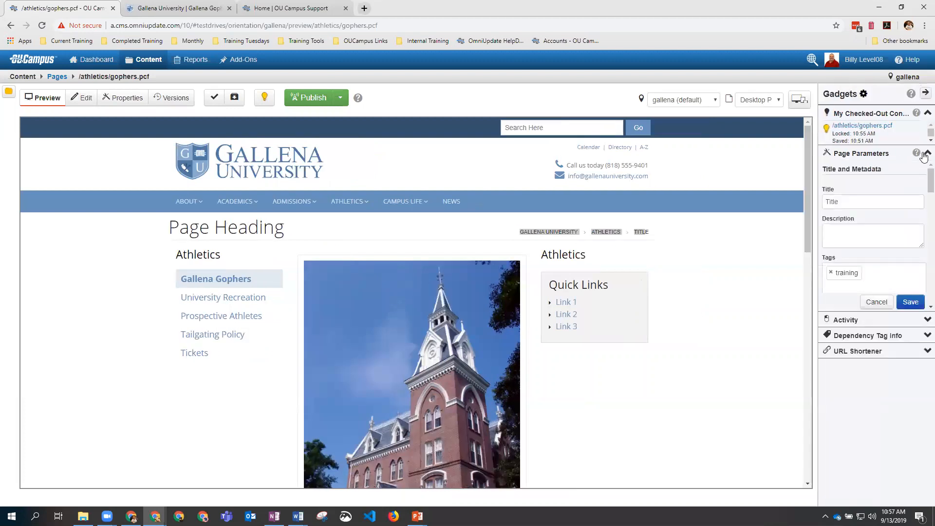
click(846, 203)
drag(838, 203, 826, 203)
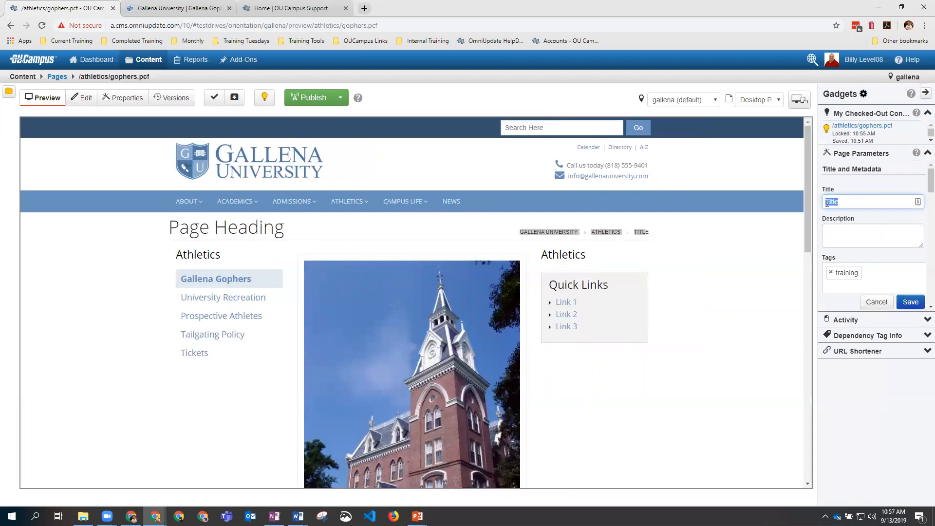
text(T)
scroll(880, 253, down, 2)
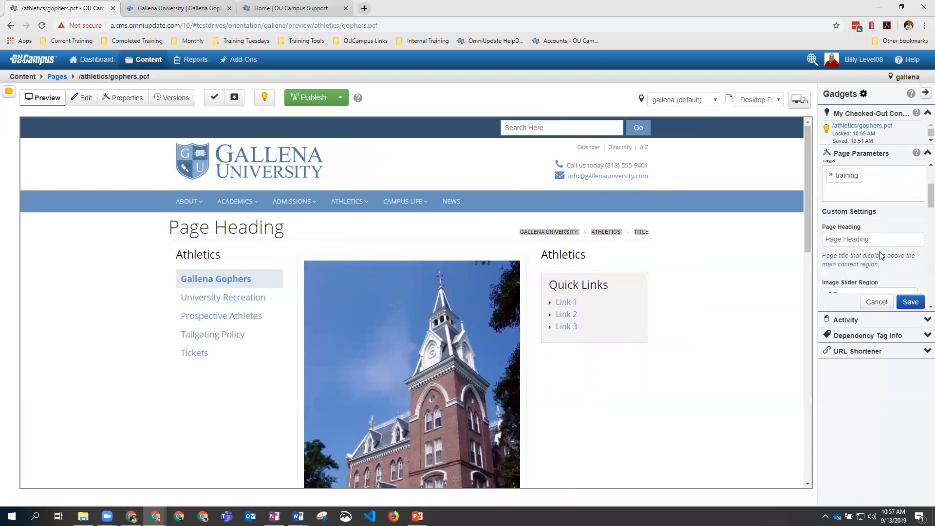
drag(875, 239, 827, 241)
text(T)
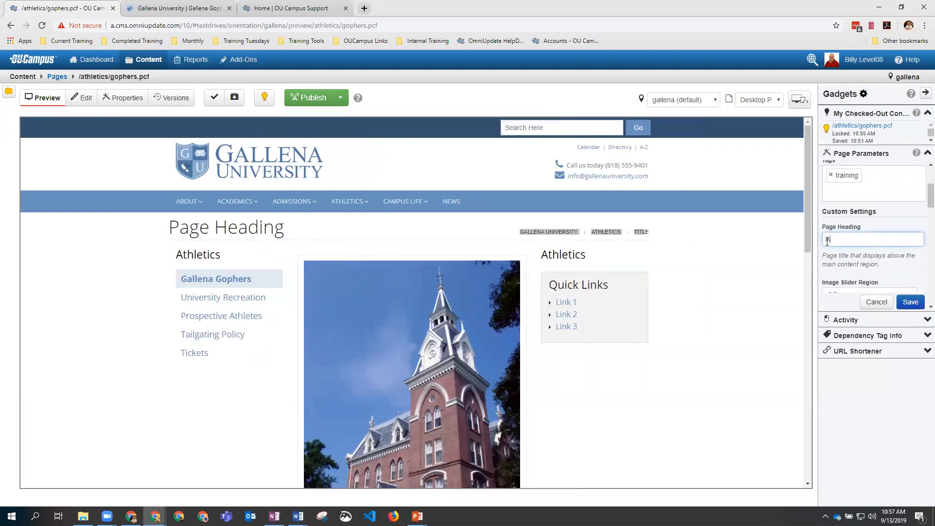
text(thletics Page)
click(909, 303)
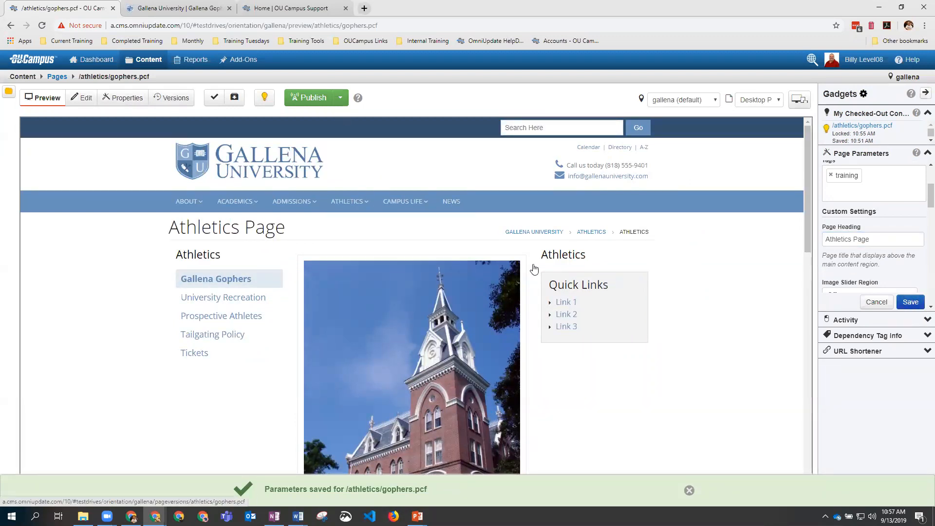
Step: Set the Page Parameters Right Column Enable Column to Off and save
scroll(889, 241, down, 2)
scroll(889, 241, down, 2)
scroll(888, 241, up, 4)
scroll(890, 243, down, 3)
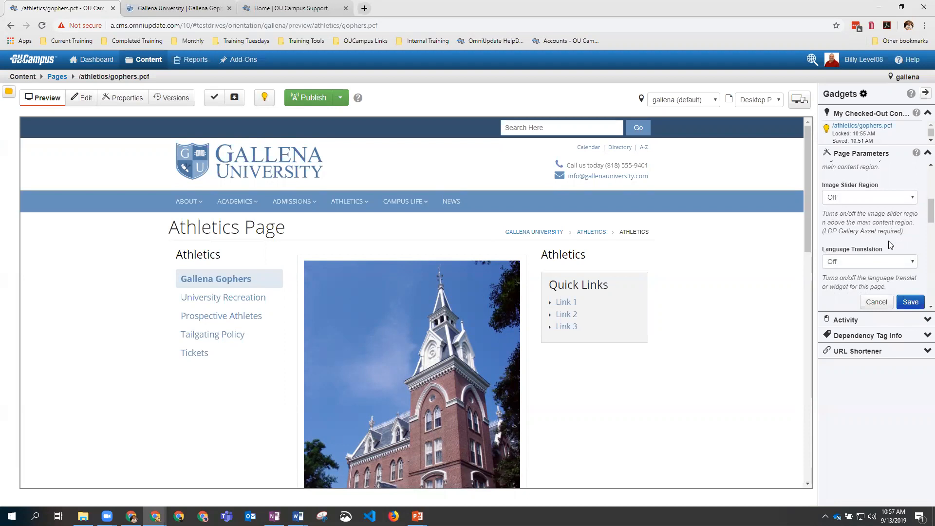
scroll(890, 244, down, 4)
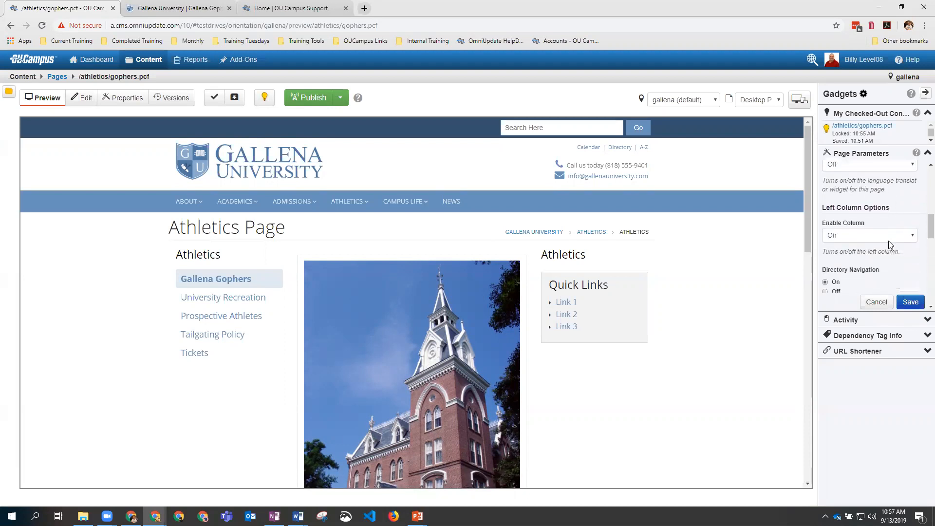
scroll(889, 244, up, 1)
scroll(889, 244, down, 4)
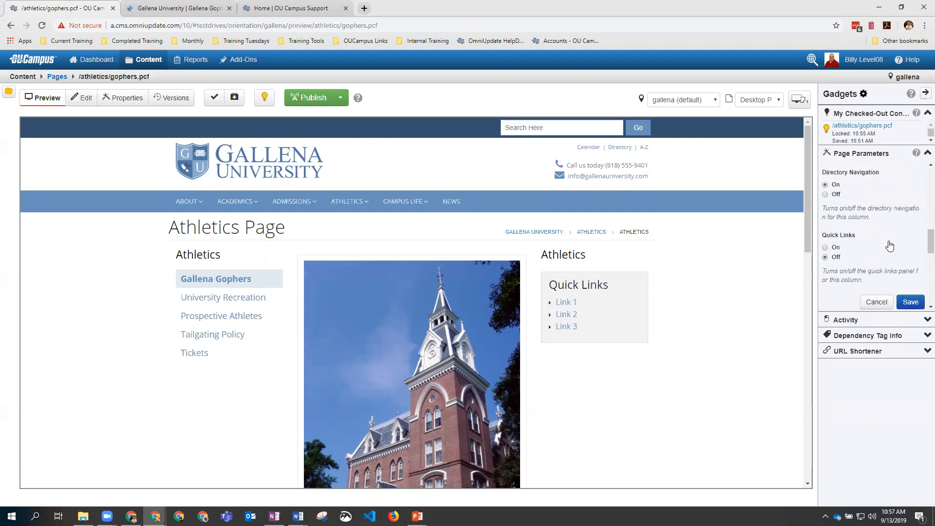
scroll(889, 245, down, 2)
click(871, 243)
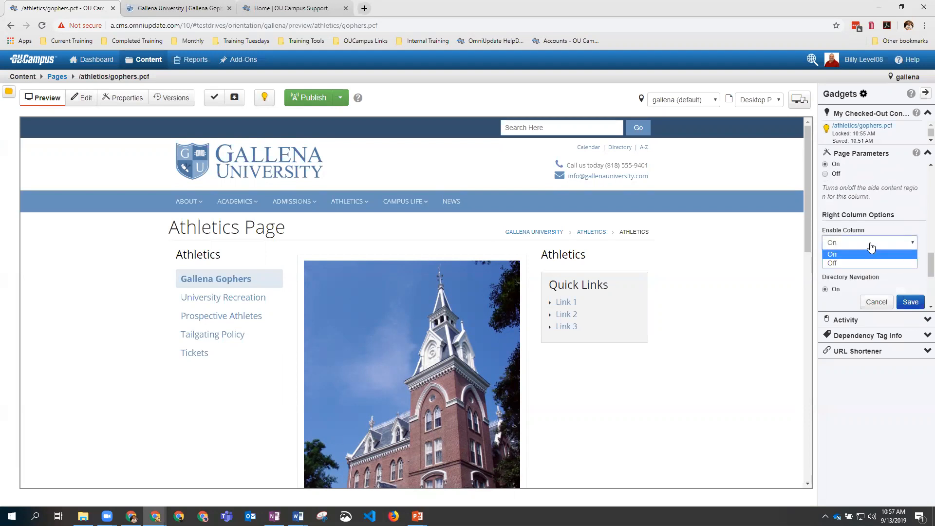
click(869, 263)
click(908, 303)
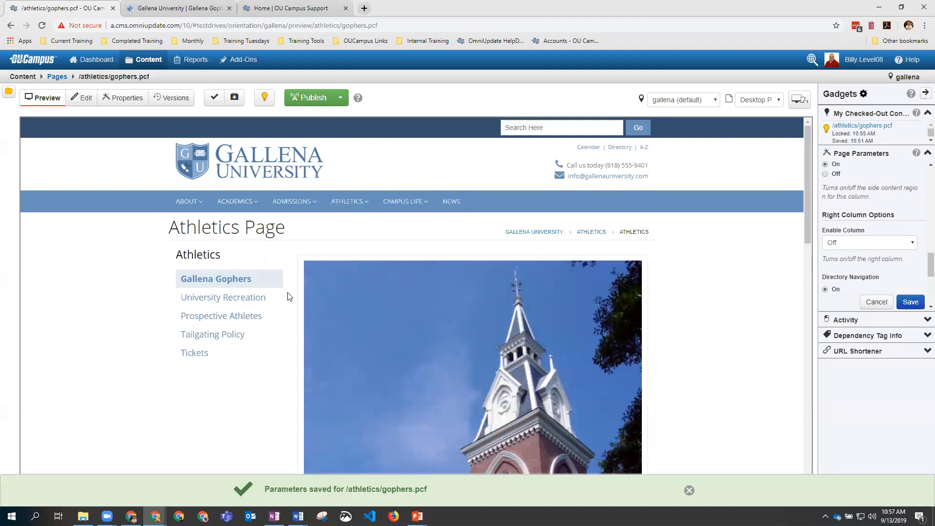
Step: Collapse the Page Parameters gadget, close the Gadgets sidebar, and open gophers.pcf for editing
scroll(891, 269, up, 2)
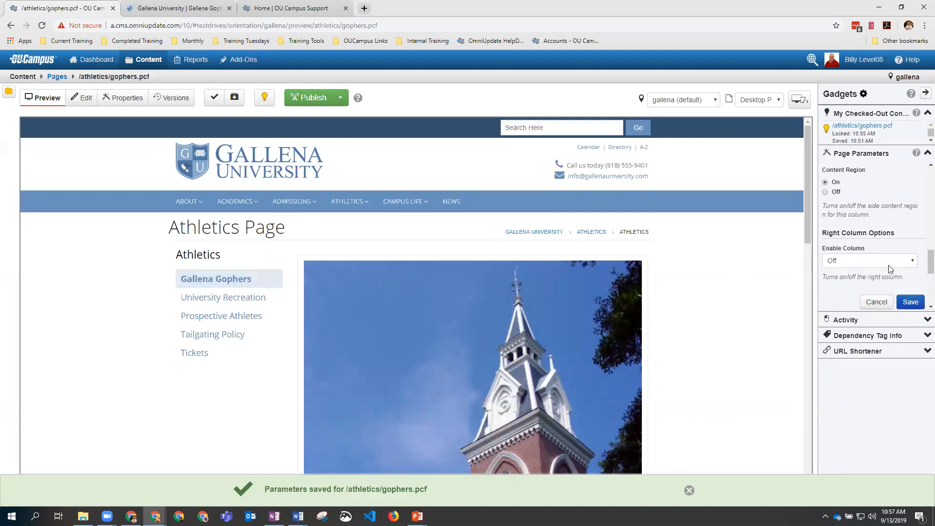
click(925, 154)
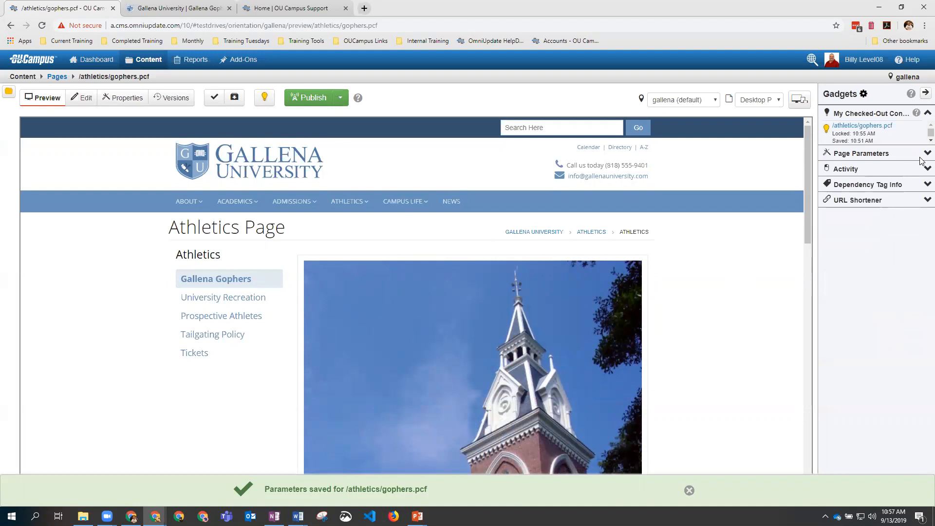
click(925, 94)
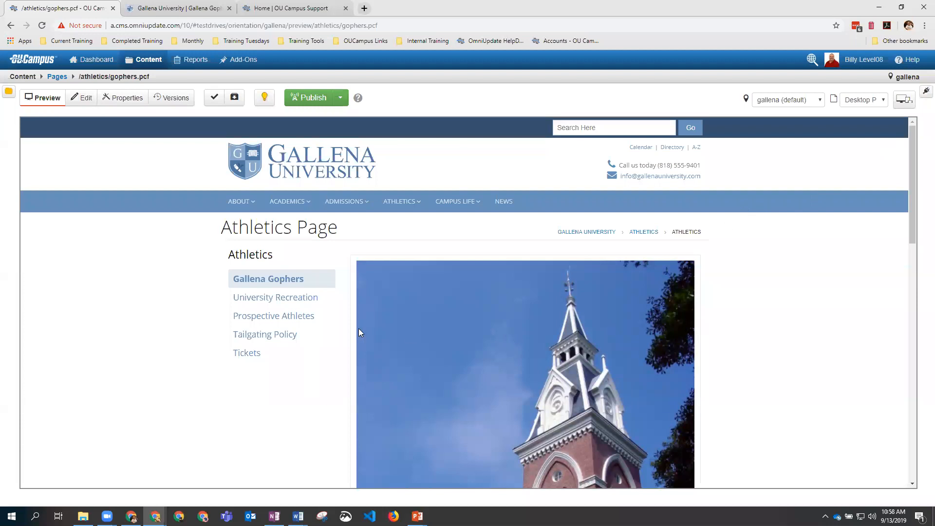
click(88, 102)
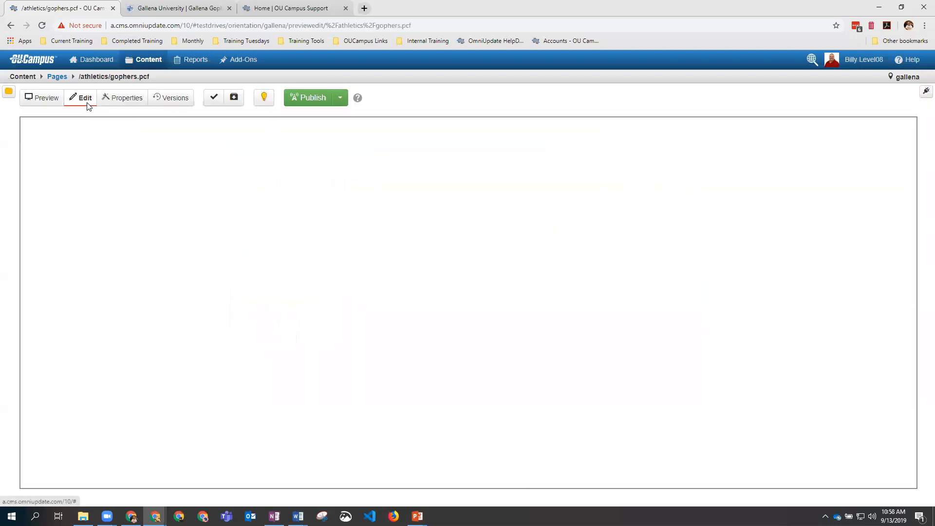
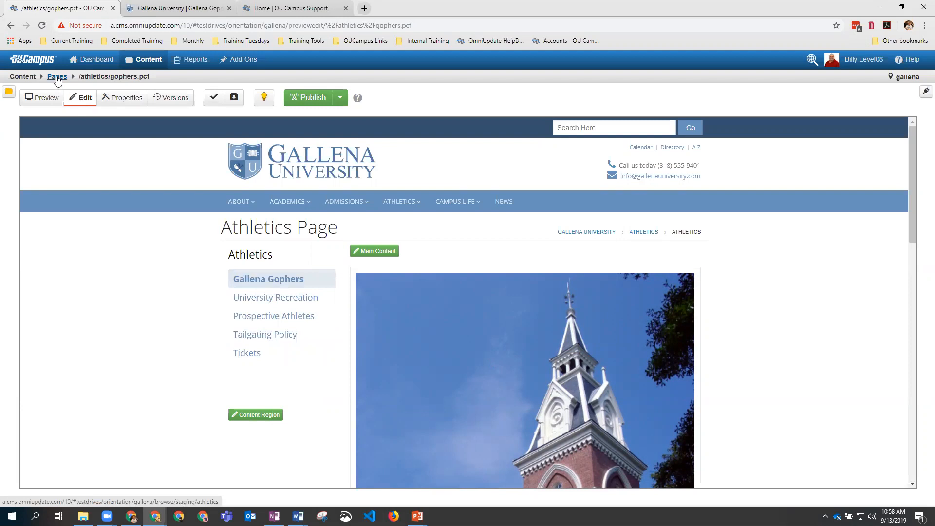
Step: Open the athletics _sidenav.inc include in the editor, after briefly checking gophers.pcf
click(57, 77)
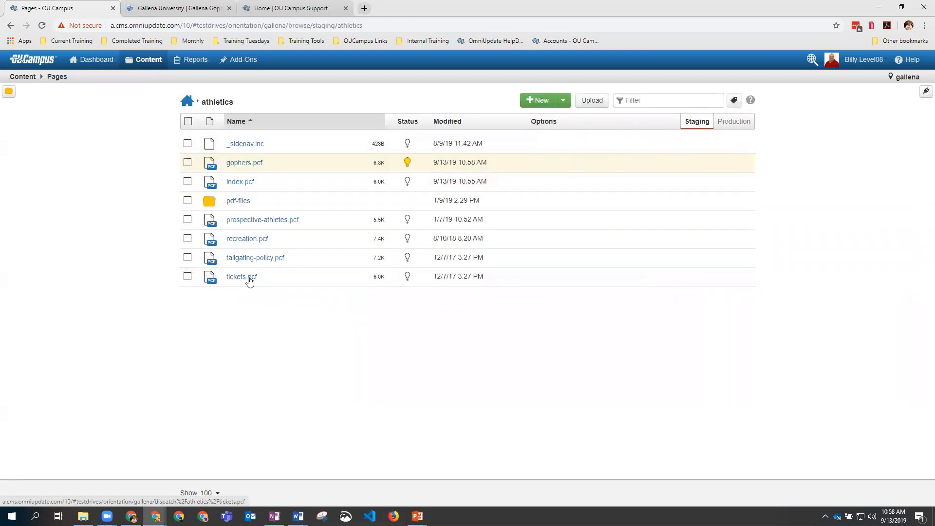
click(243, 147)
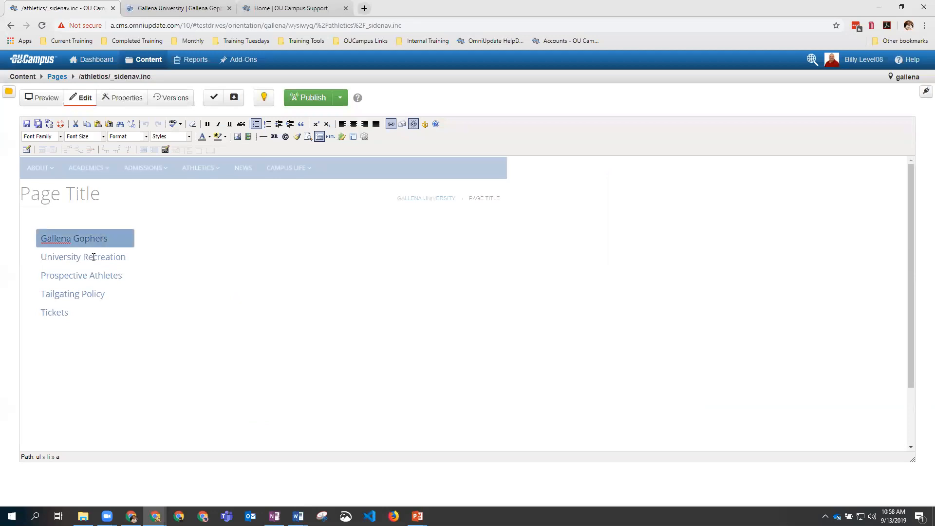
click(57, 77)
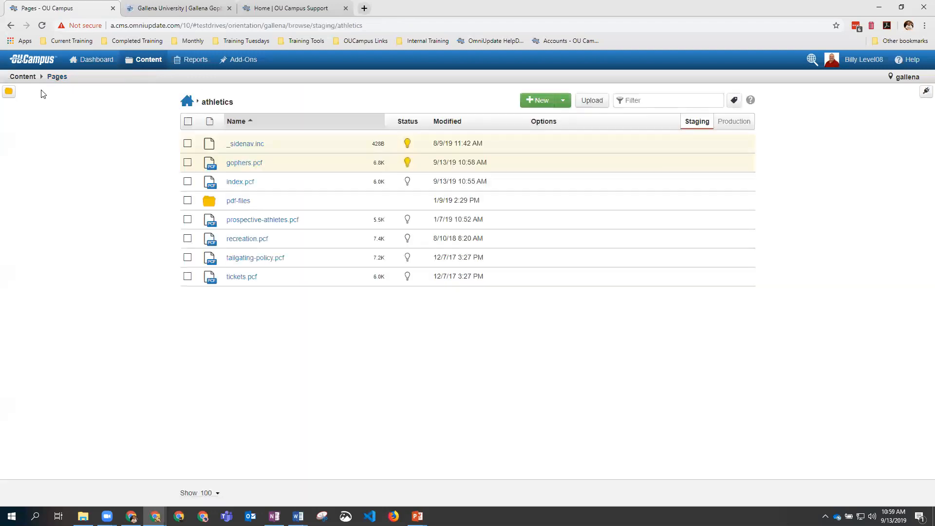
click(229, 162)
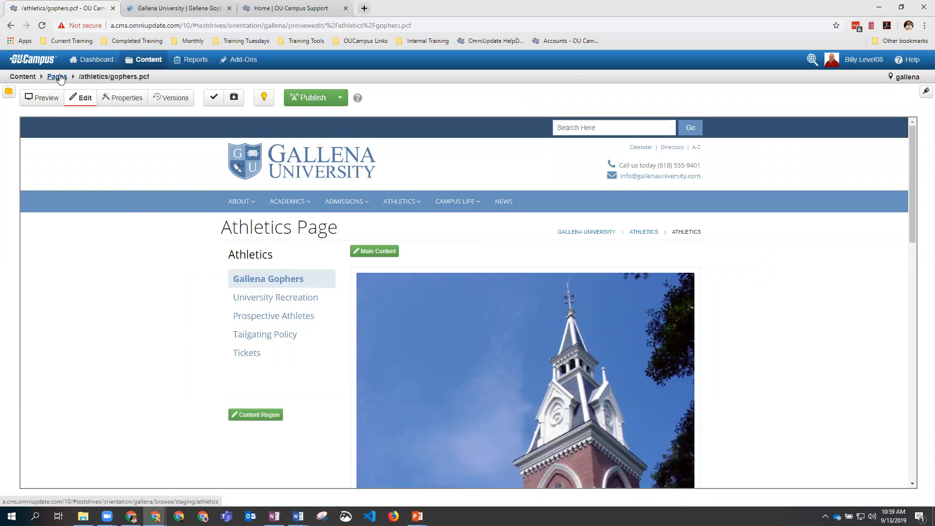
click(57, 77)
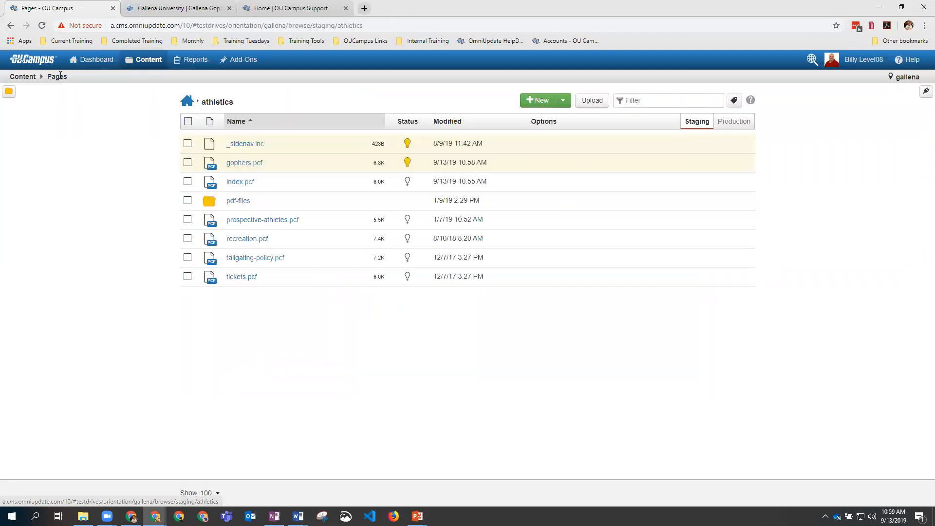
click(255, 145)
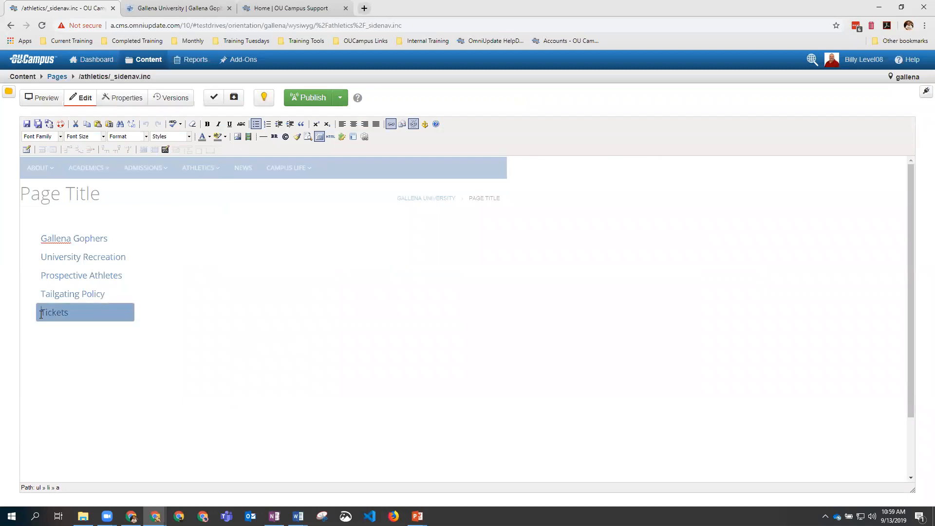
Step: Rename the Tickets sidebar link to 'Get Tickets', save _sidenav.inc, and reopen gophers.pcf
click(41, 313)
text(Get)
key(BackSpace)
text(G)
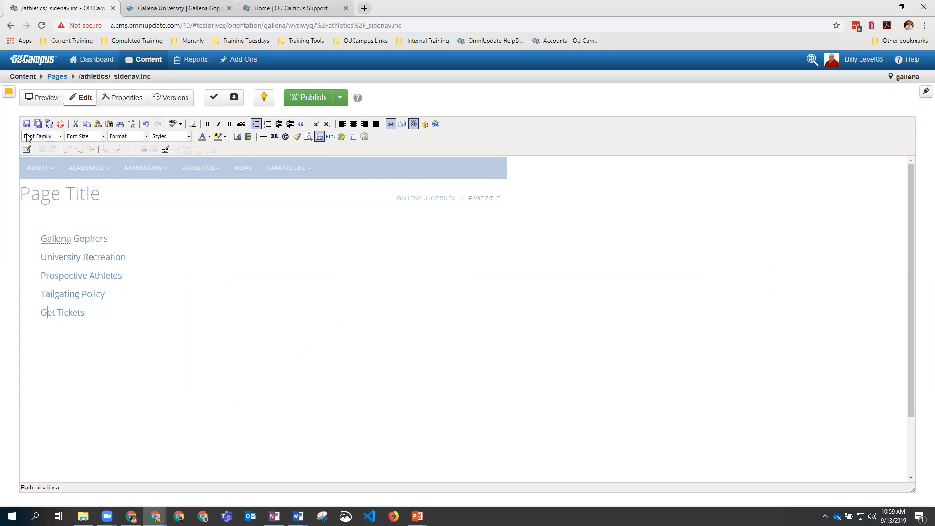
click(26, 124)
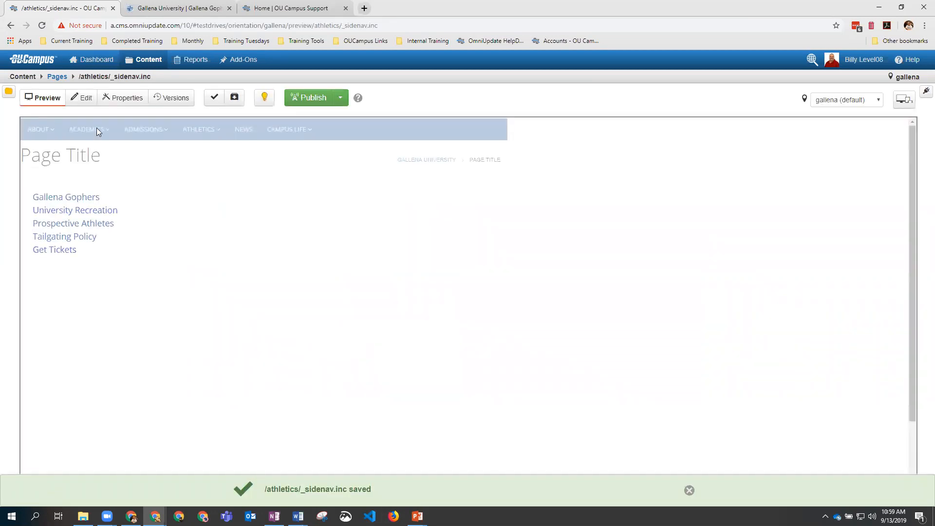
click(57, 77)
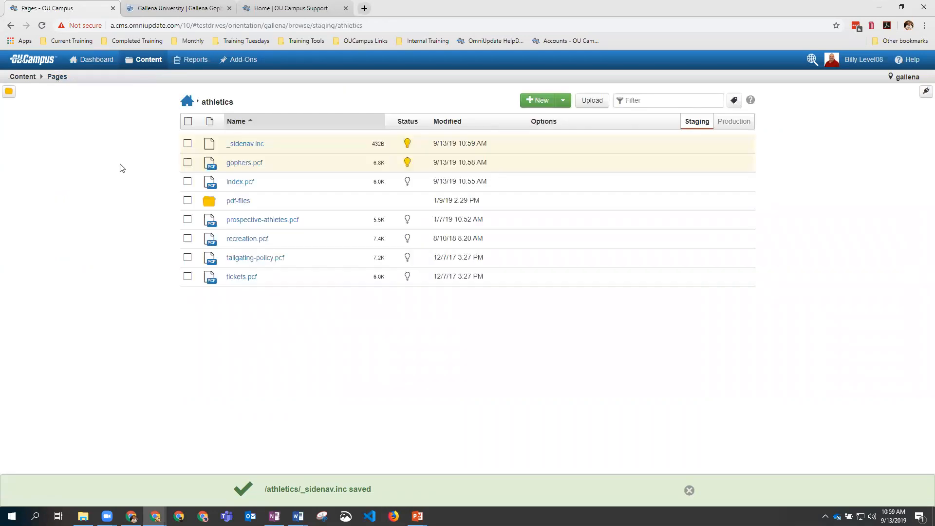
click(239, 163)
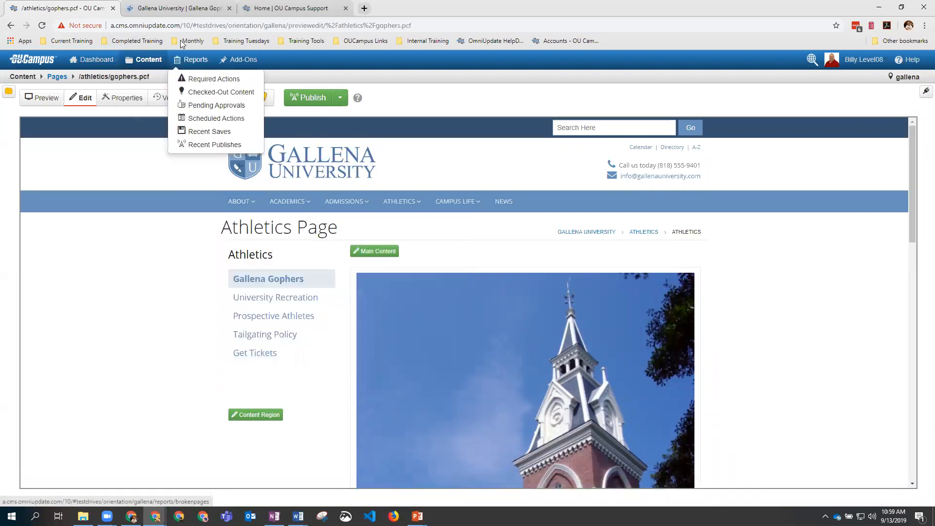
Step: Publish gophers.pcf and reload the live page to confirm the Athletics Page heading
click(315, 100)
click(583, 337)
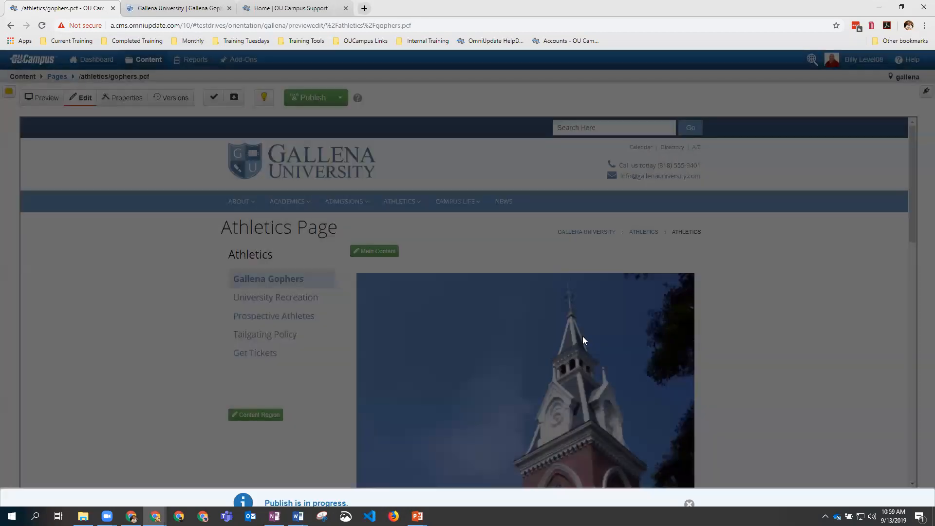
click(163, 12)
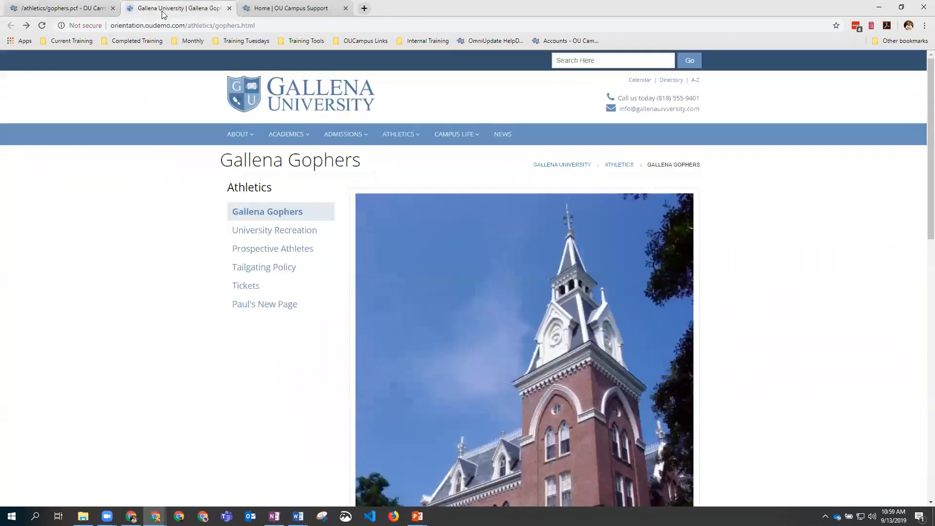
click(42, 25)
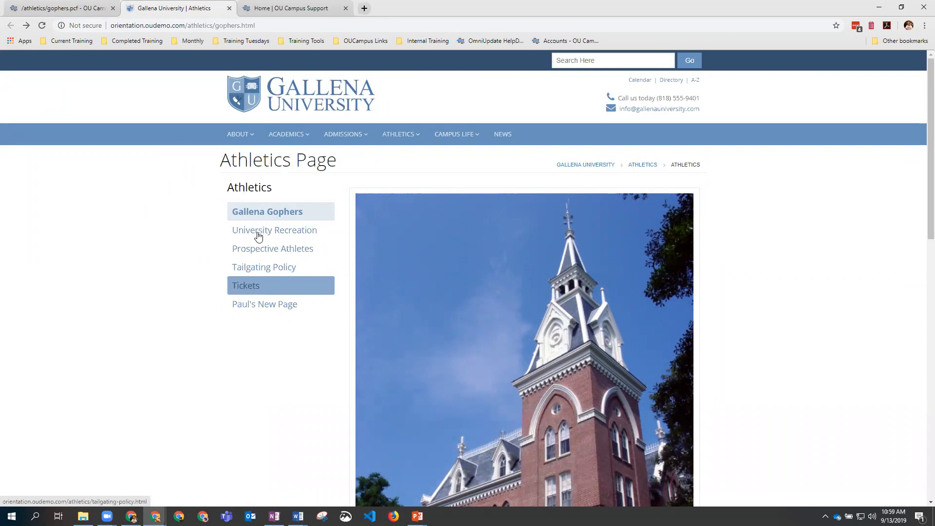
click(68, 8)
click(57, 78)
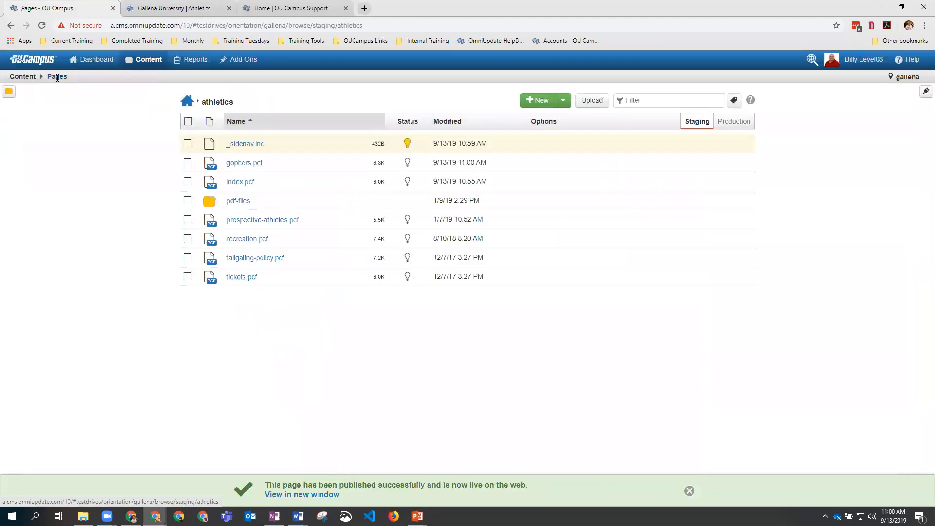
Step: Publish _sidenav.inc from the file listing and reload the live sidebar showing Get Tickets
click(187, 144)
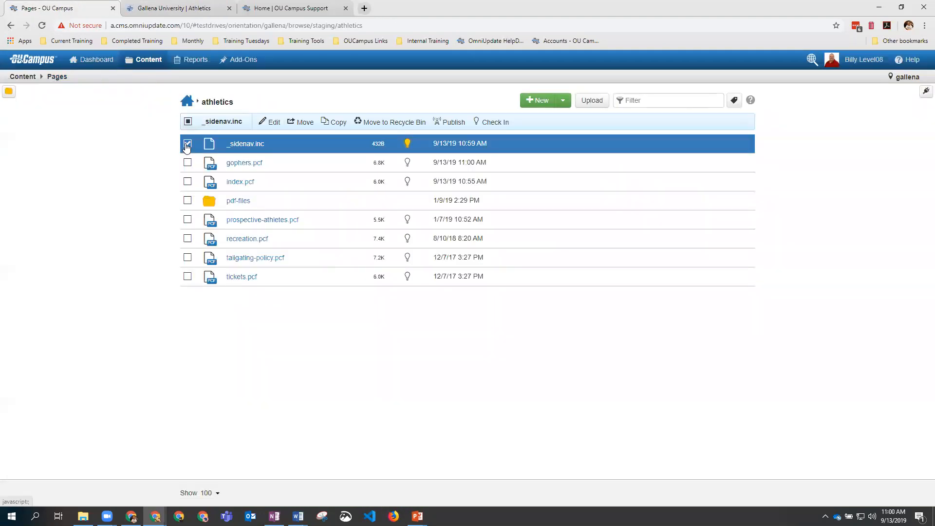
click(451, 128)
click(590, 339)
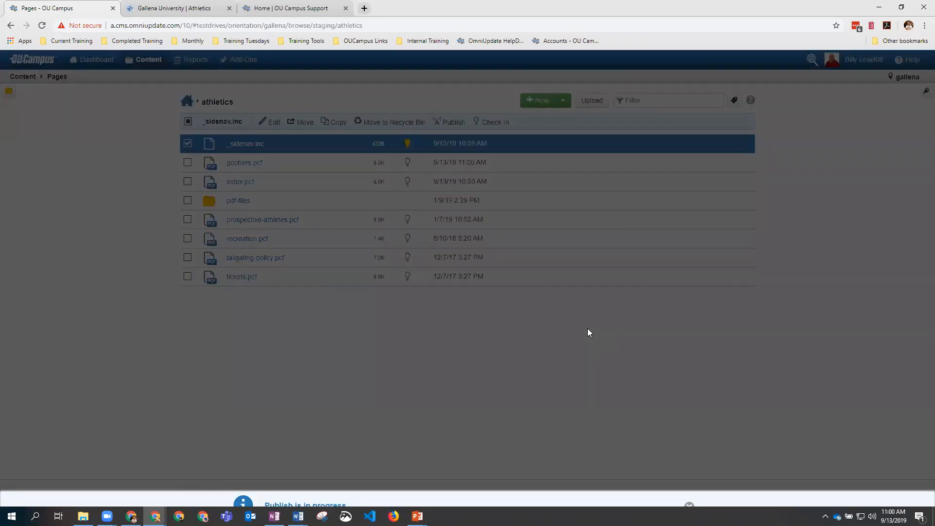
click(190, 9)
click(42, 26)
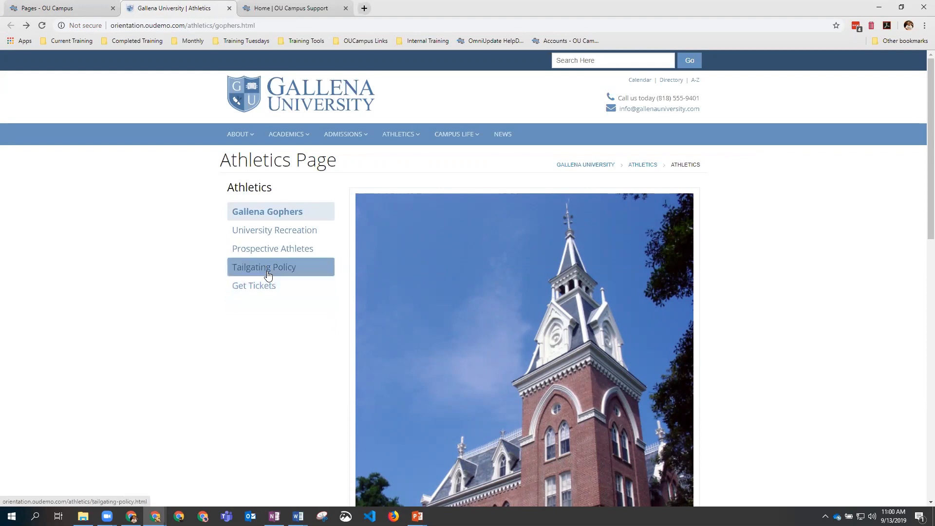
click(73, 8)
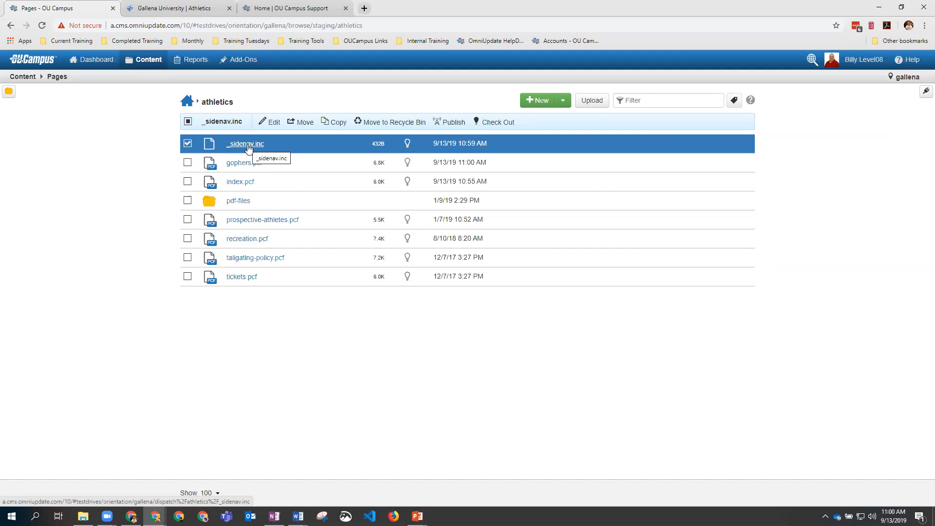
click(248, 167)
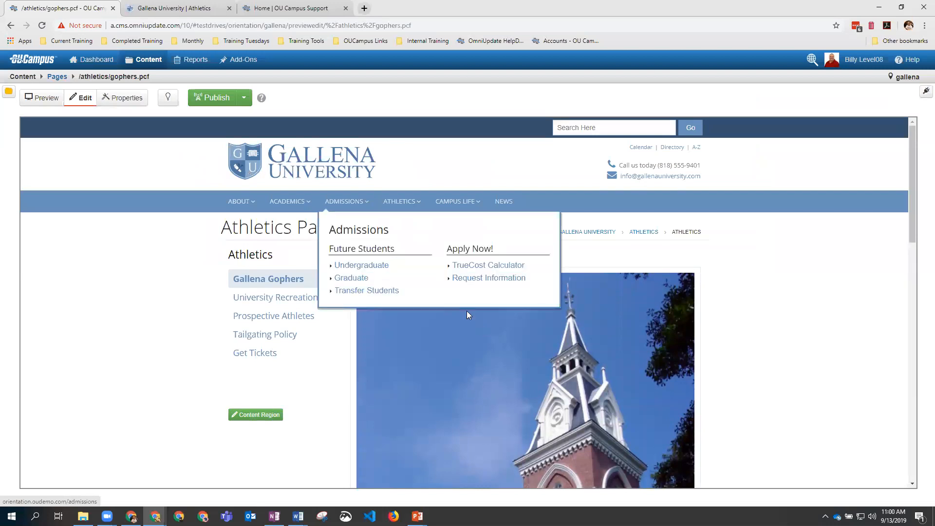
scroll(465, 336, down, 2)
scroll(463, 334, down, 10)
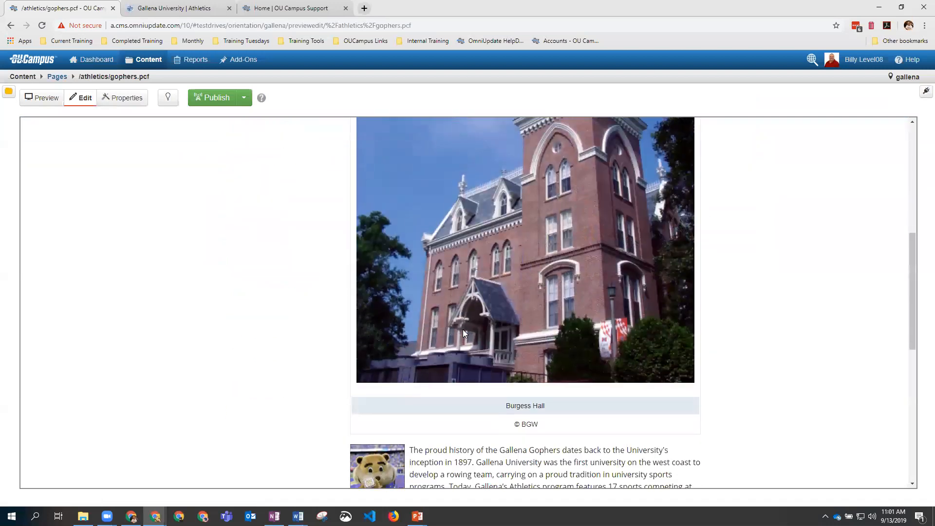
scroll(464, 332, up, 12)
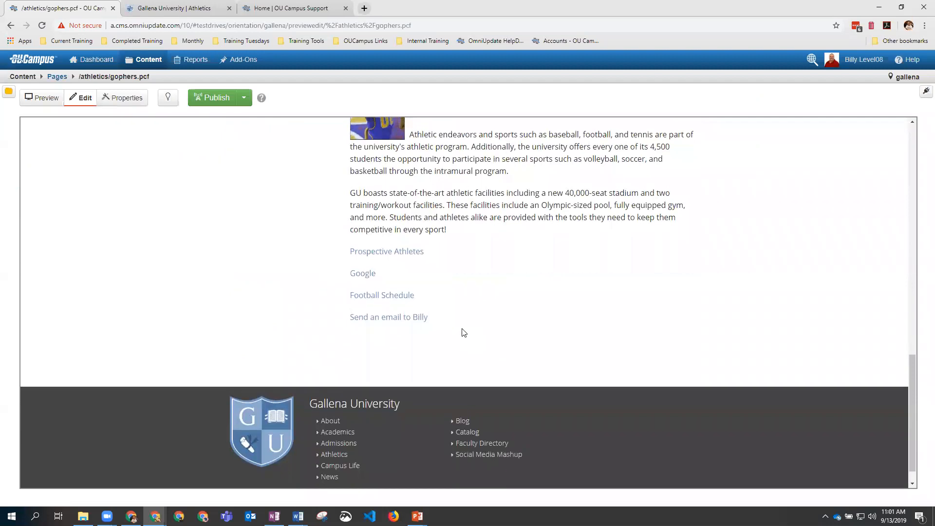
scroll(497, 361, down, 4)
scroll(498, 360, down, 8)
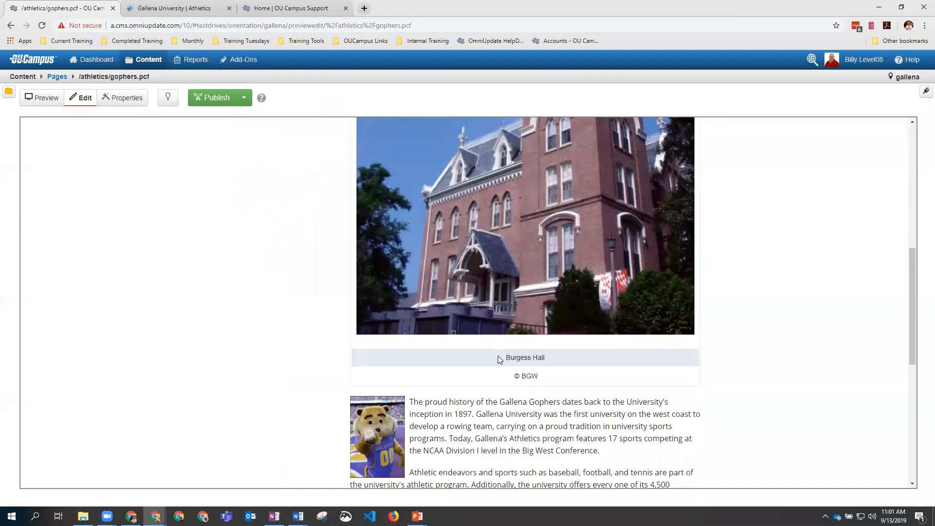
scroll(497, 360, up, 3)
scroll(498, 360, up, 1)
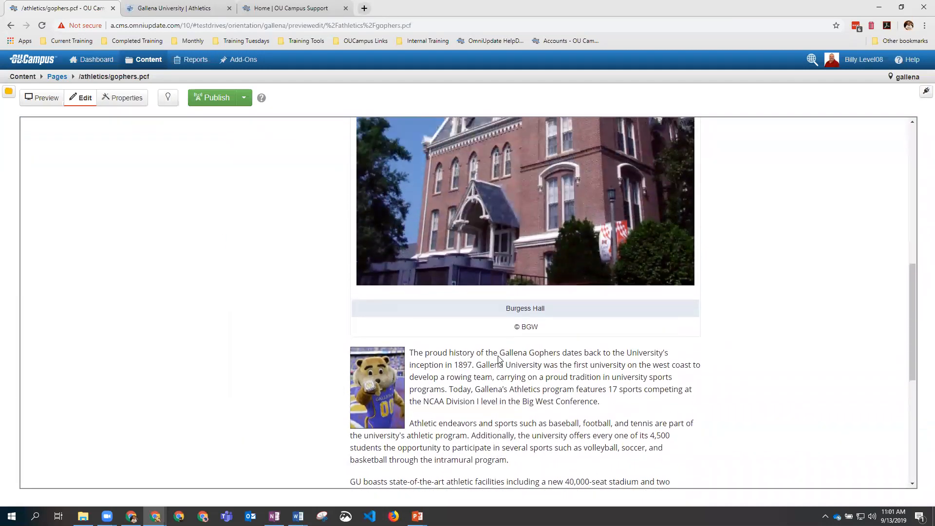
scroll(497, 358, up, 7)
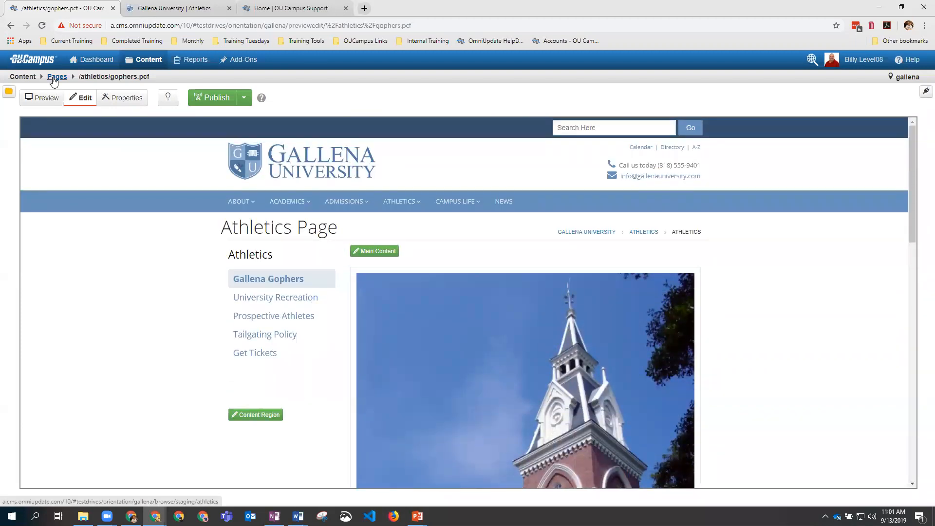
click(55, 77)
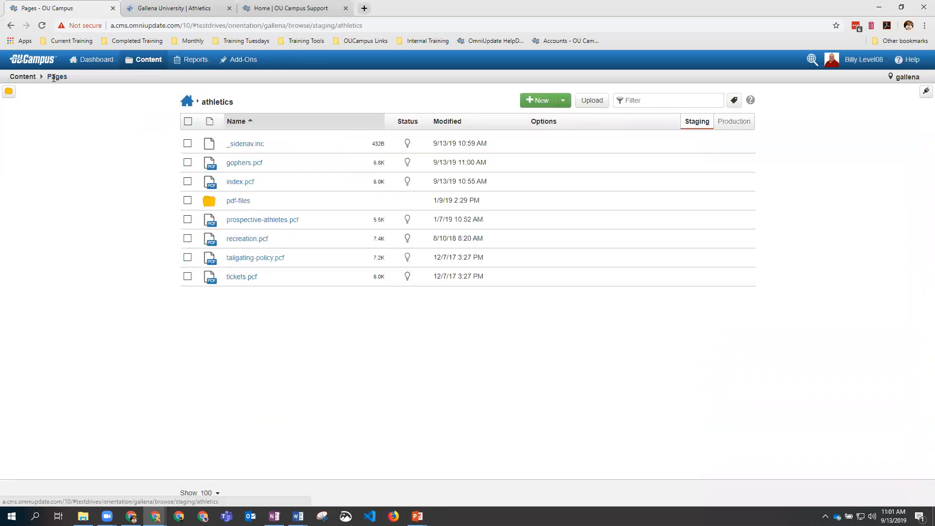
Step: Navigate to _resources/includes/header from the site root, comparing with the live Athletics page
click(187, 104)
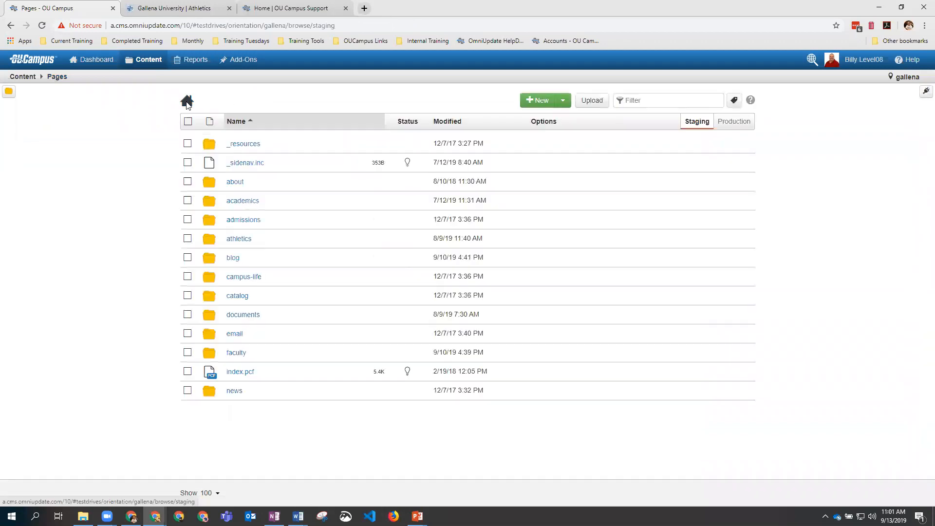
click(255, 148)
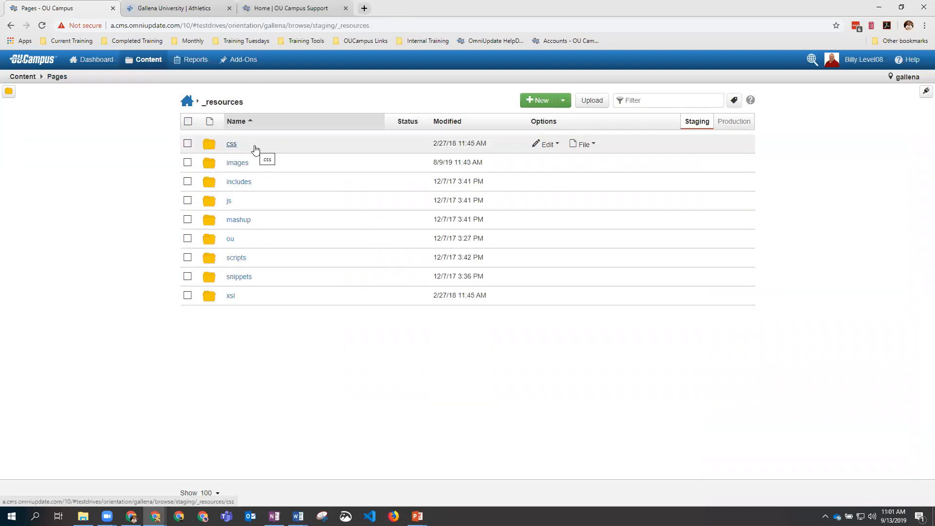
click(239, 182)
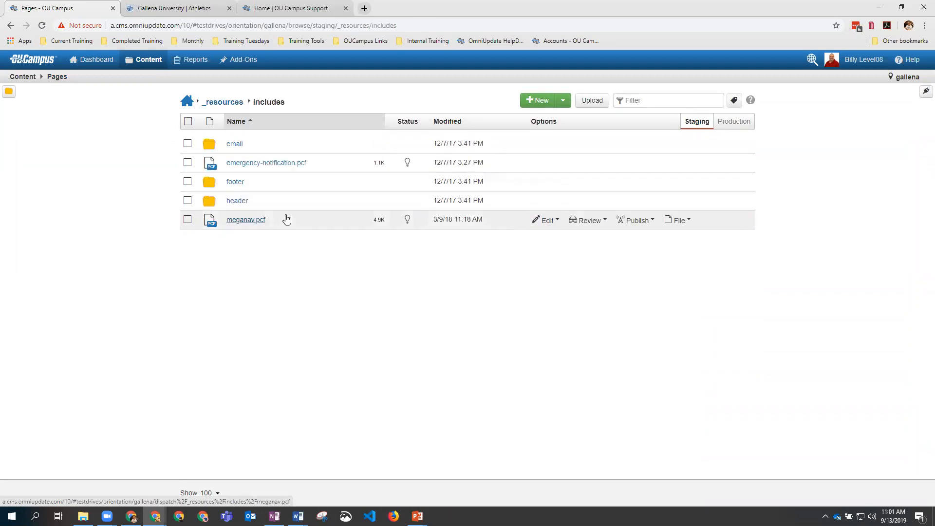
click(243, 203)
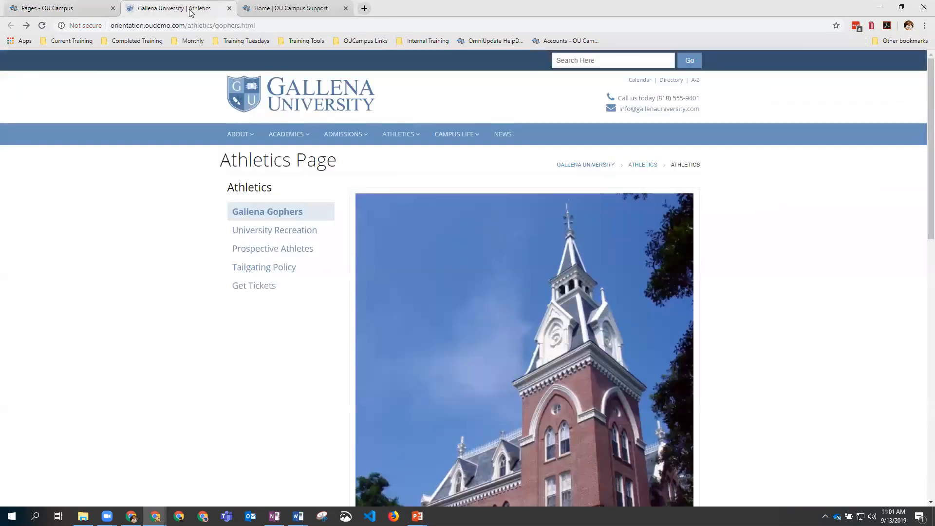
click(175, 8)
click(67, 9)
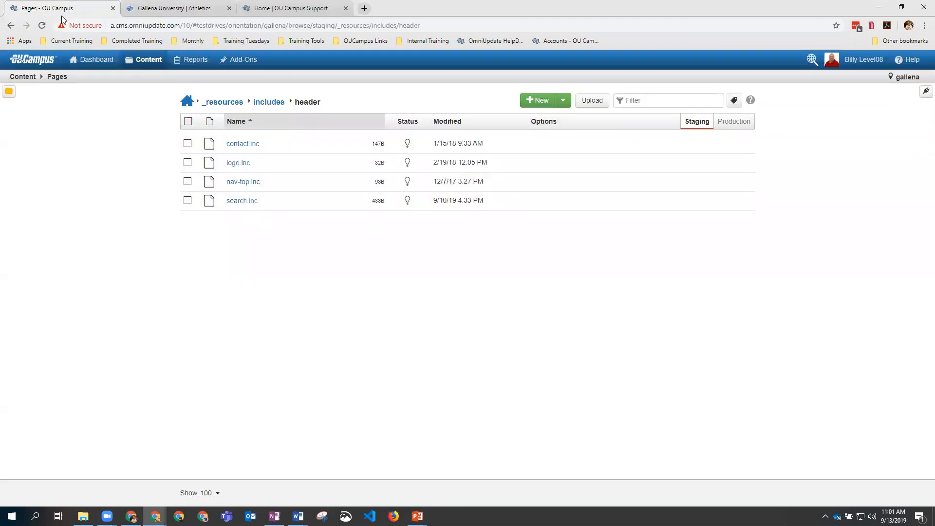
Step: Open contact.inc and compare it with the contact details on the live page
click(238, 144)
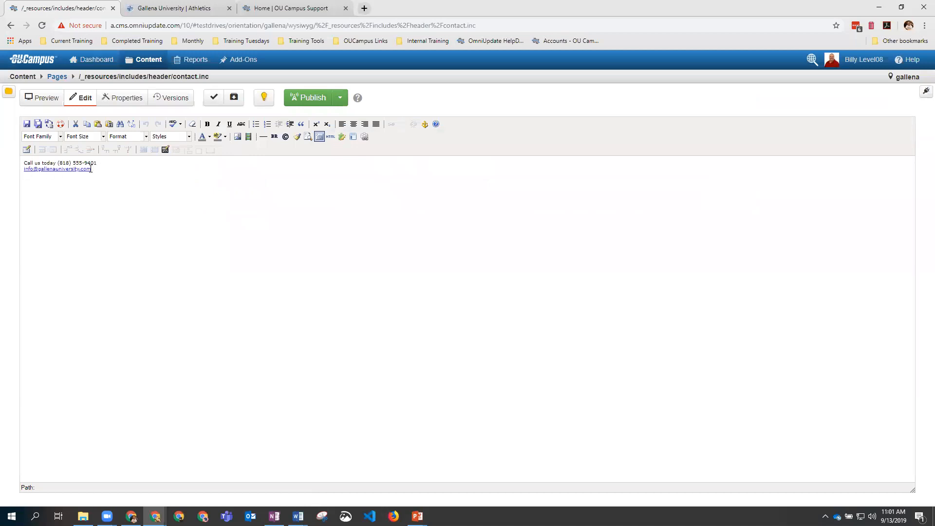
click(151, 8)
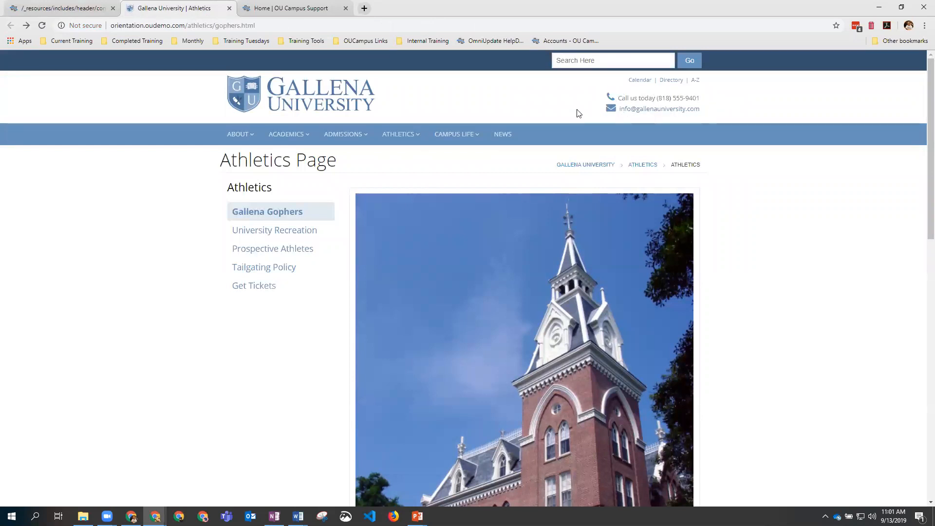
click(80, 9)
click(57, 76)
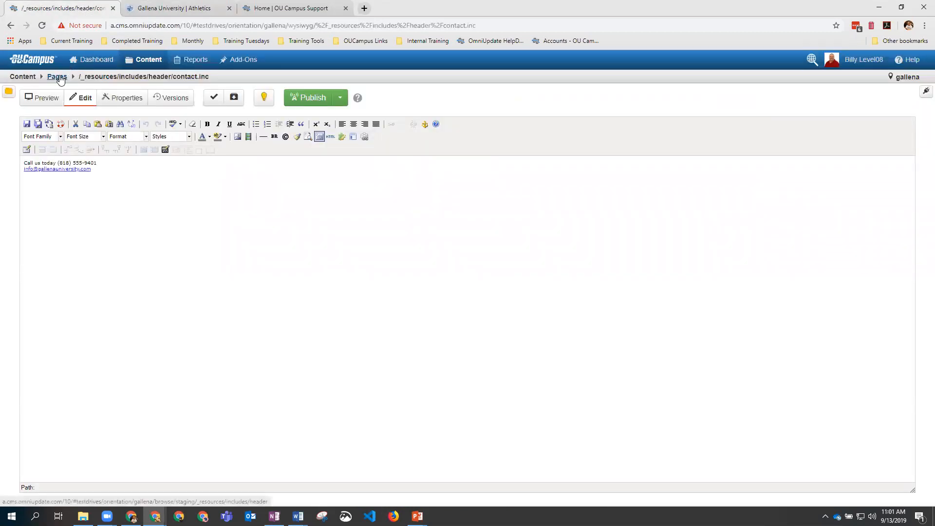
Step: Open logo.inc and compare it with the logo on the live page
click(233, 165)
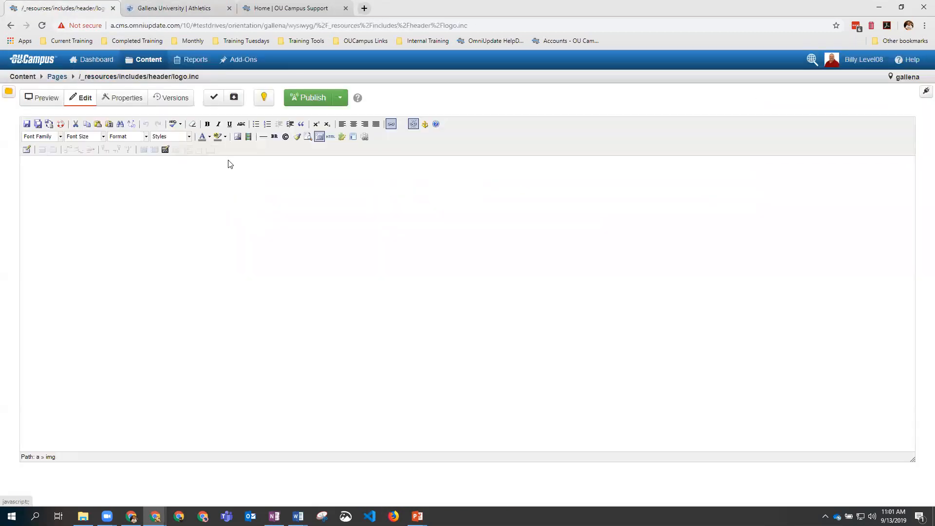
click(164, 7)
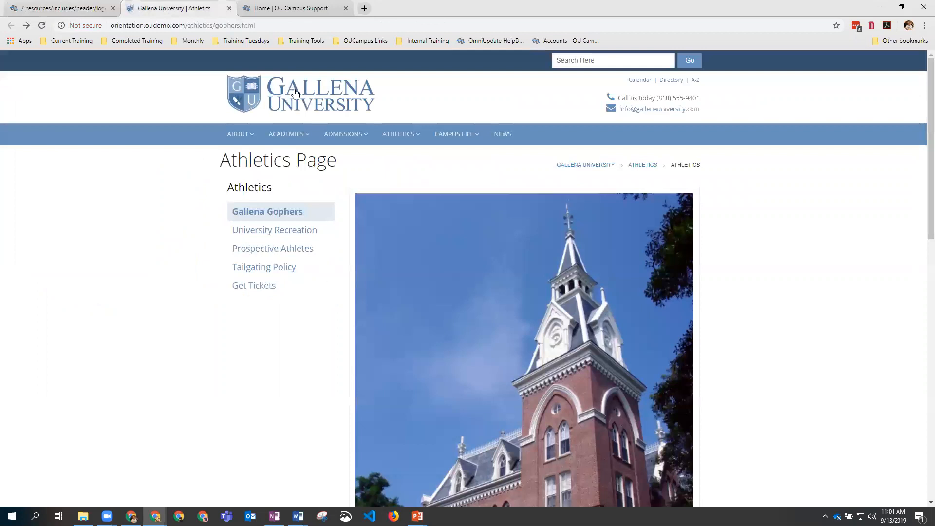
click(59, 9)
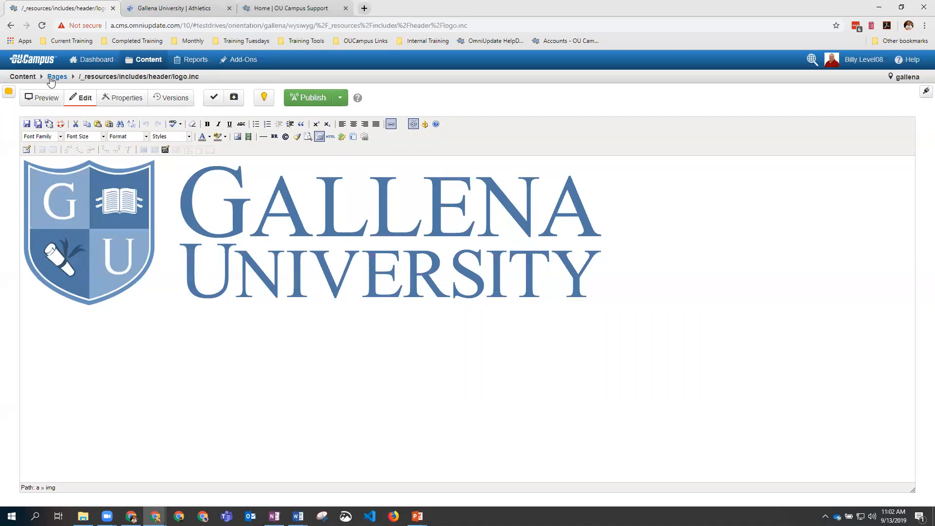
click(52, 77)
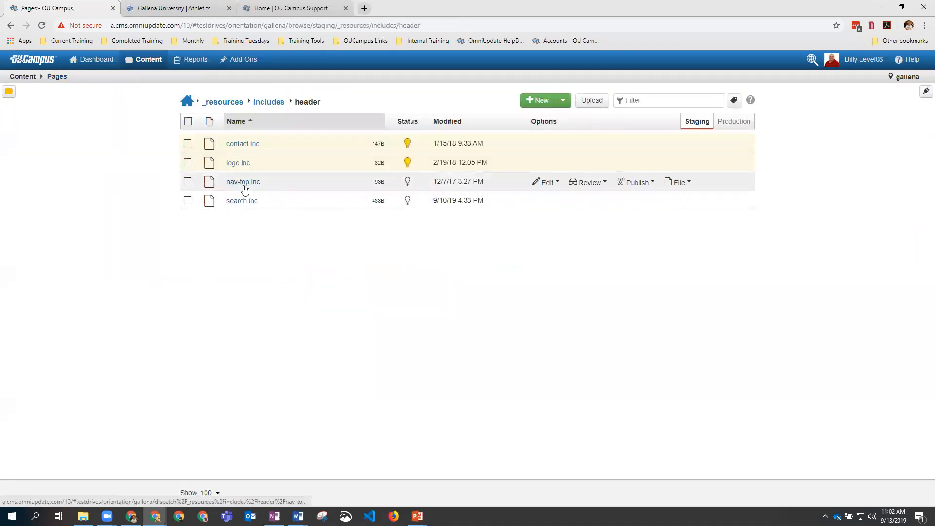
Step: Open nav-top.inc and compare its Calendar, Directory and A-Z links with the live page
click(243, 183)
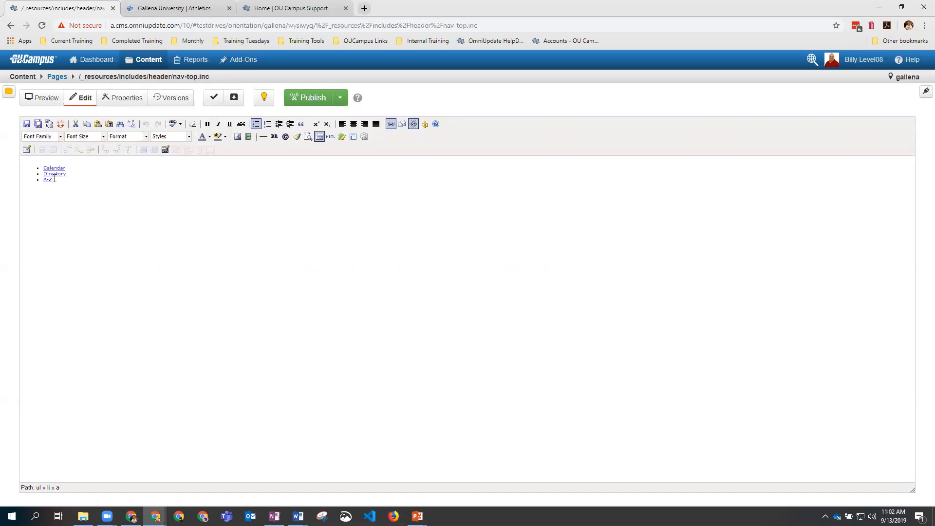
click(205, 8)
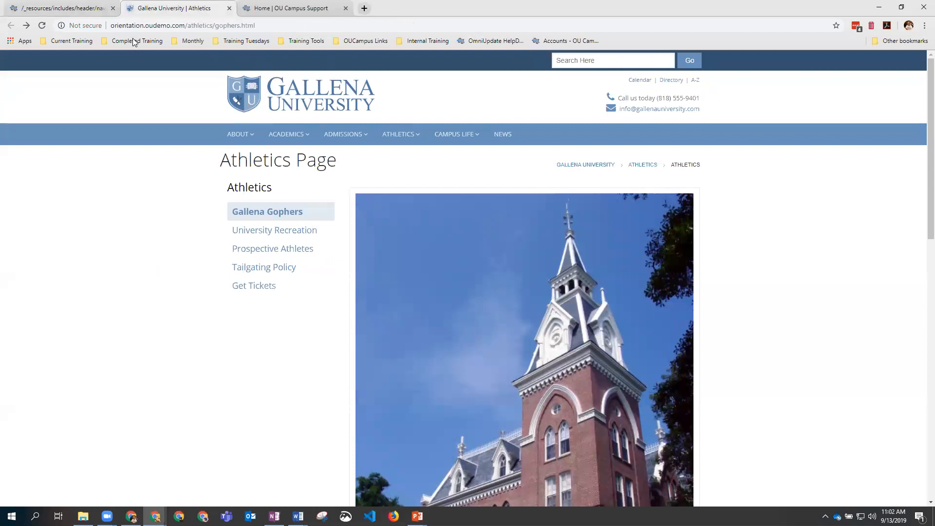
click(64, 9)
click(58, 77)
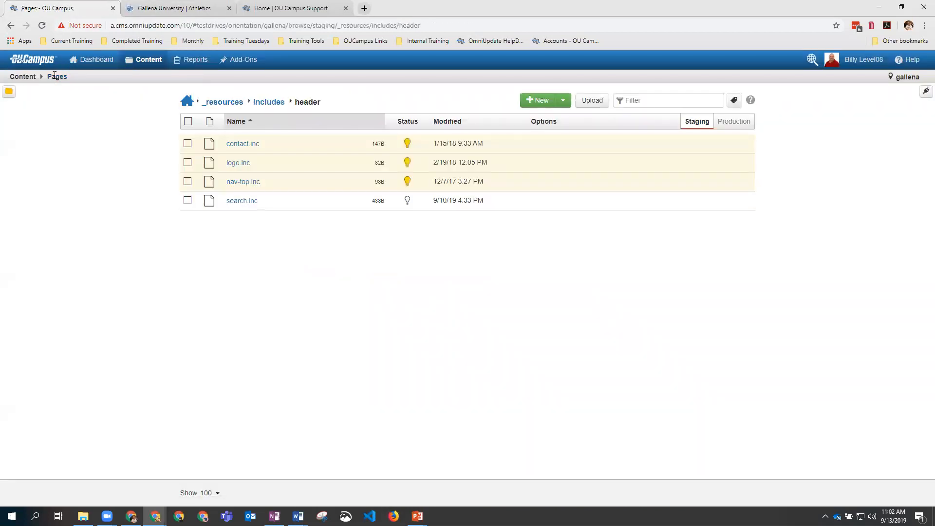
Step: Open search.inc, check the live search box, and type 'search' before the field
click(242, 202)
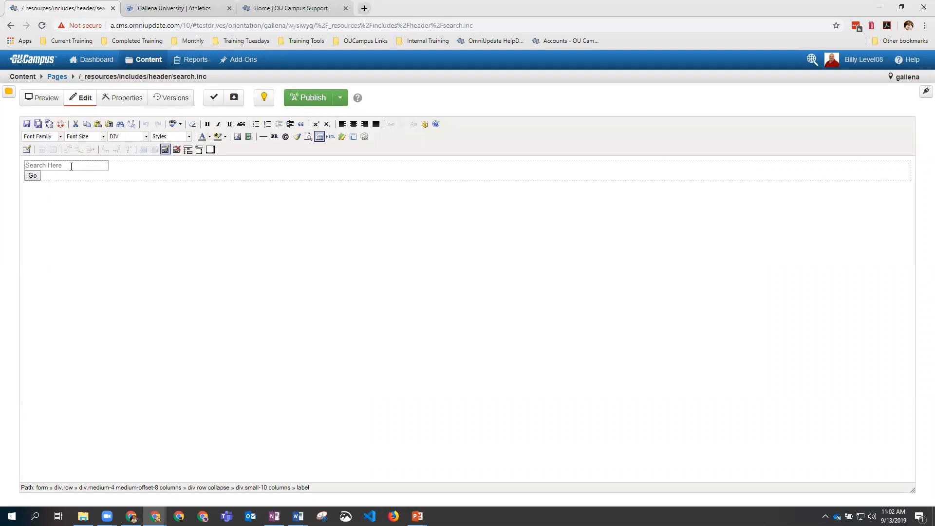
click(157, 9)
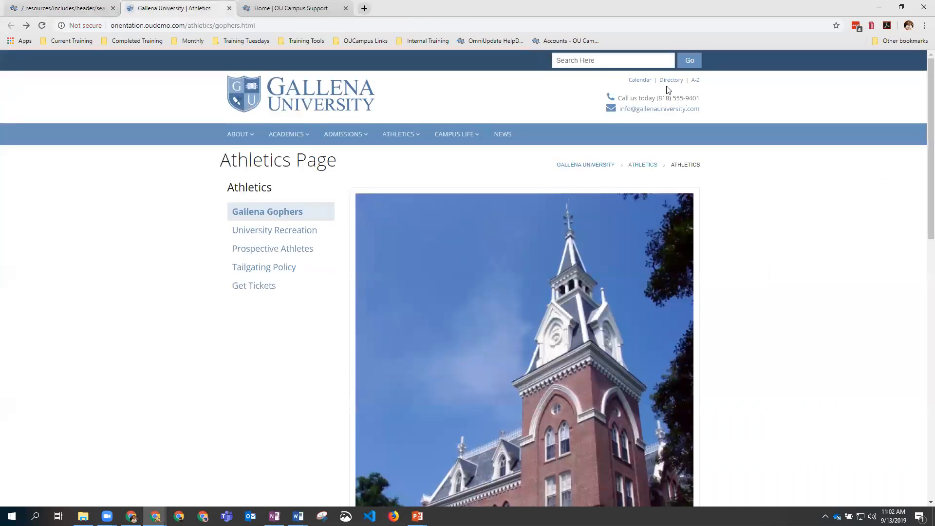
click(49, 9)
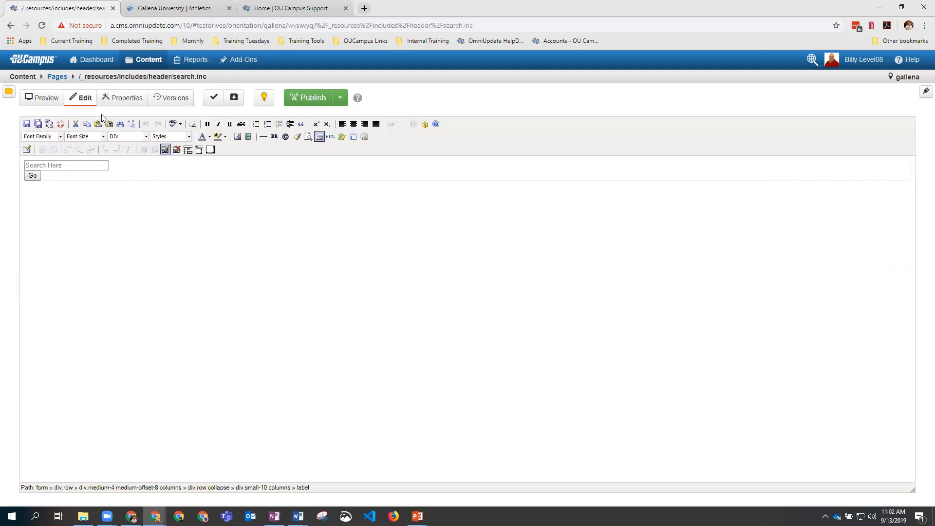
text(search)
Step: Save and publish search.inc, then reload the live page to see the Search label
click(26, 124)
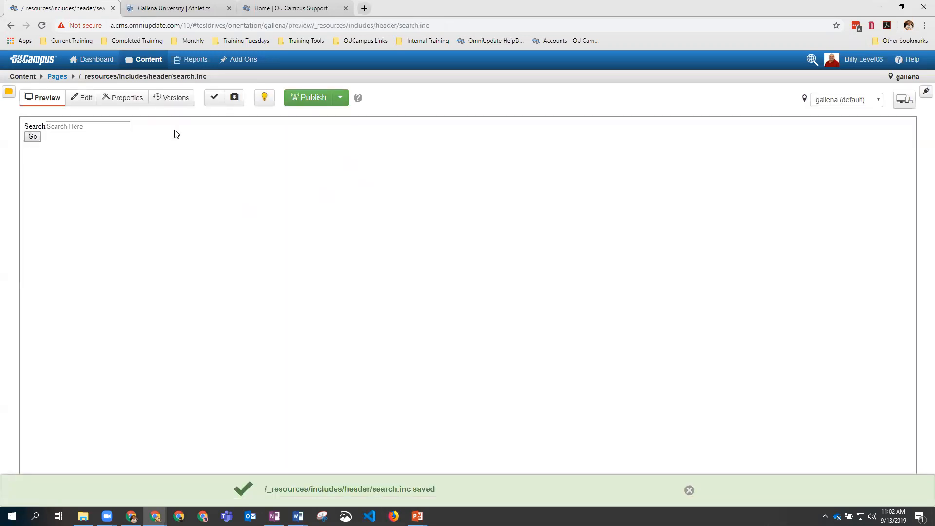
click(298, 103)
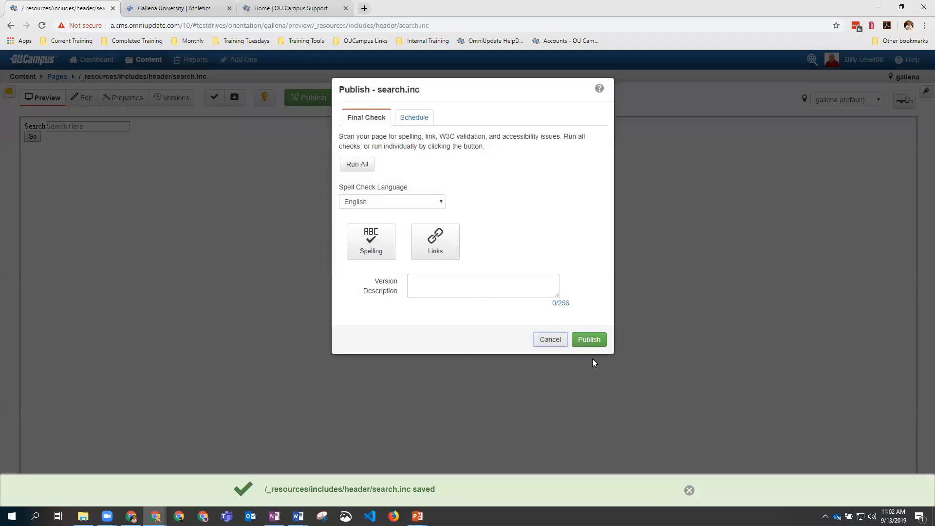
click(589, 338)
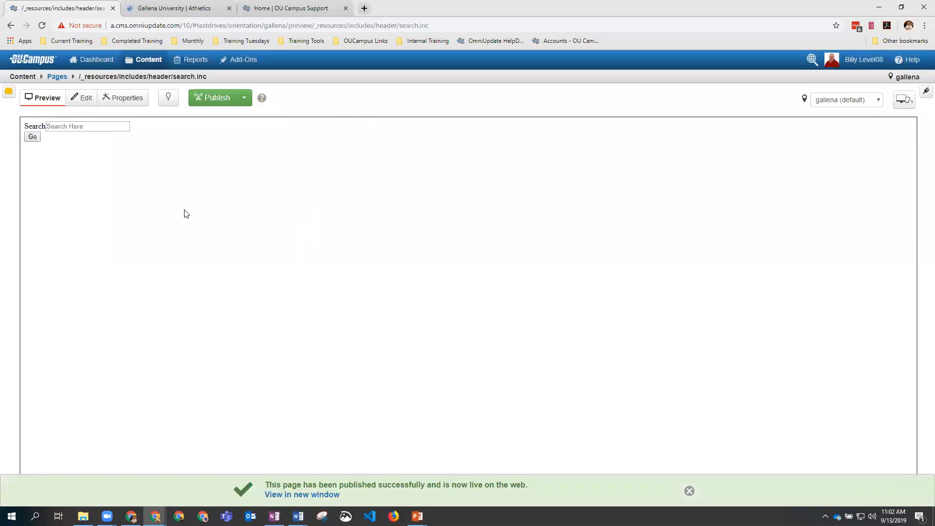
click(176, 10)
click(43, 27)
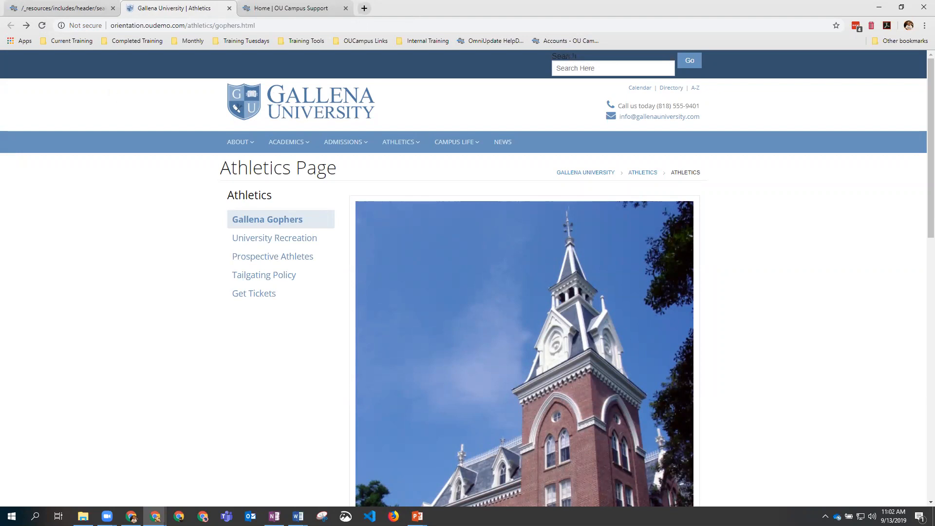
click(47, 9)
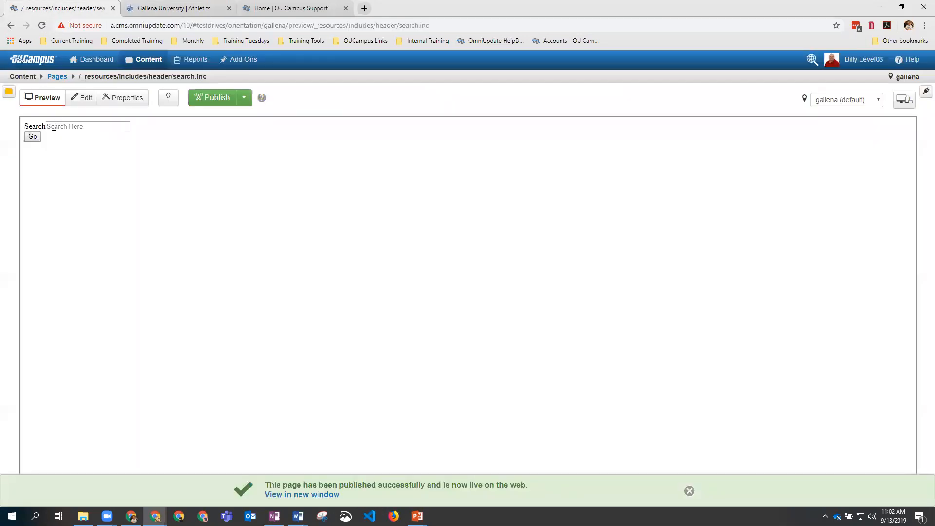
Step: Check out search.inc again, delete the Search label, and save
click(163, 97)
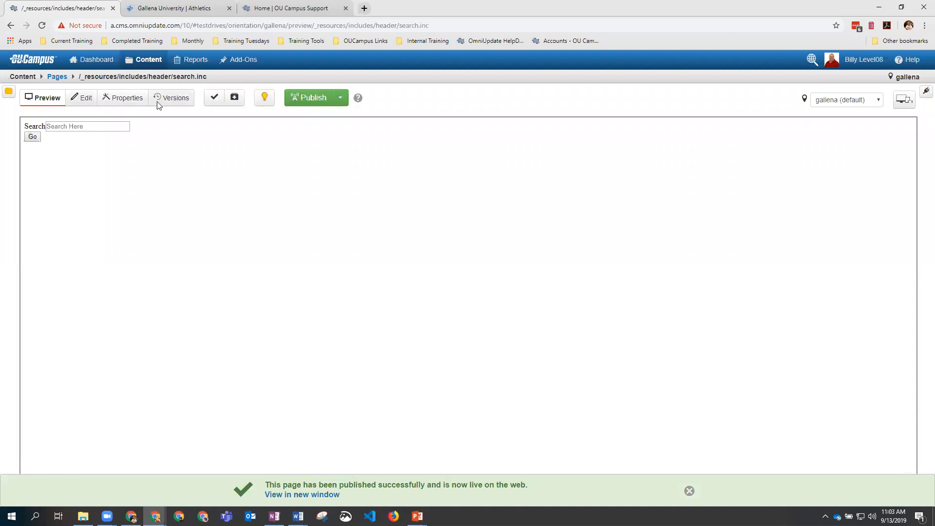
click(46, 128)
click(78, 99)
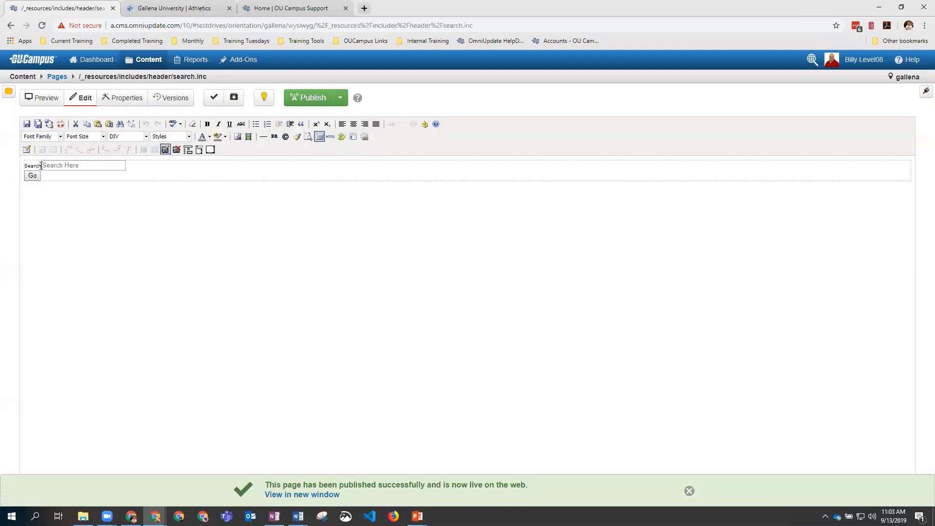
key(BackSpace)
key(BackSpace)
key(BackSpace)
key(BackSpace)
key(BackSpace)
key(BackSpace)
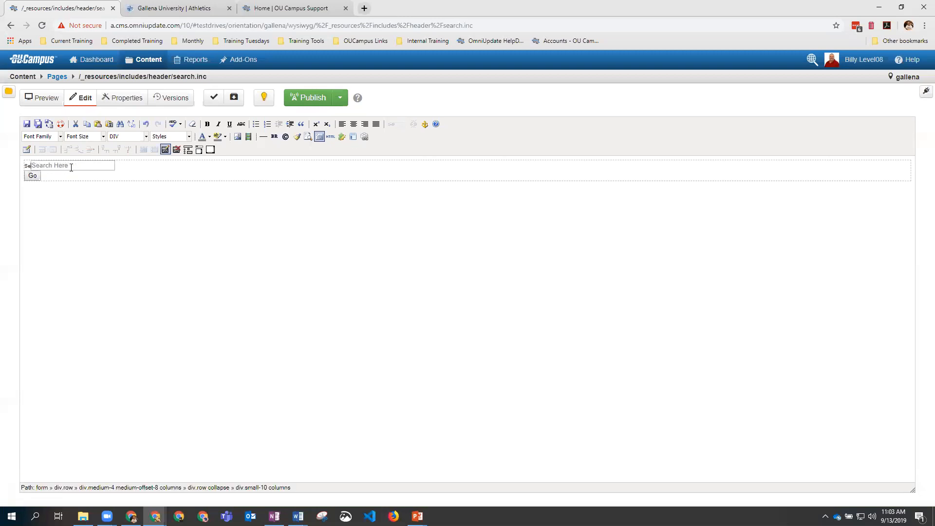
click(27, 123)
Step: Republish search.inc and reload the live page to confirm the label is gone
click(301, 100)
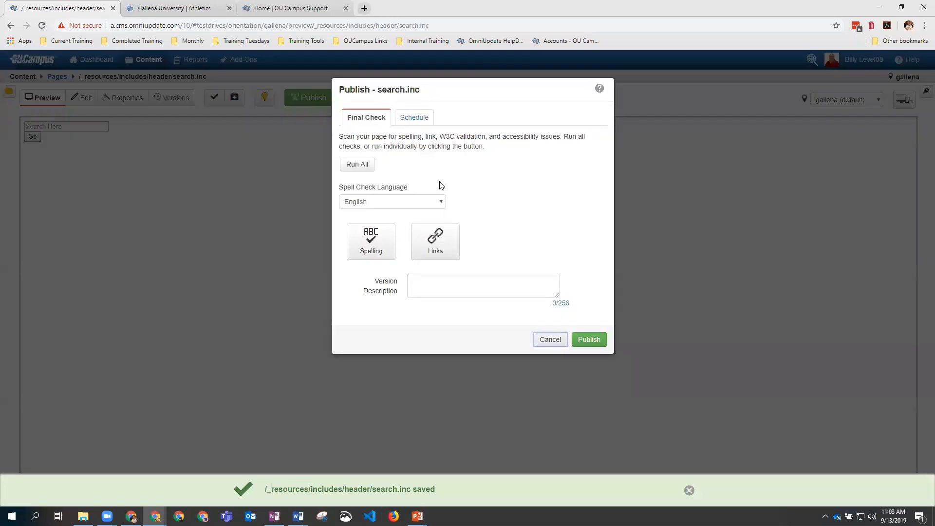
click(586, 340)
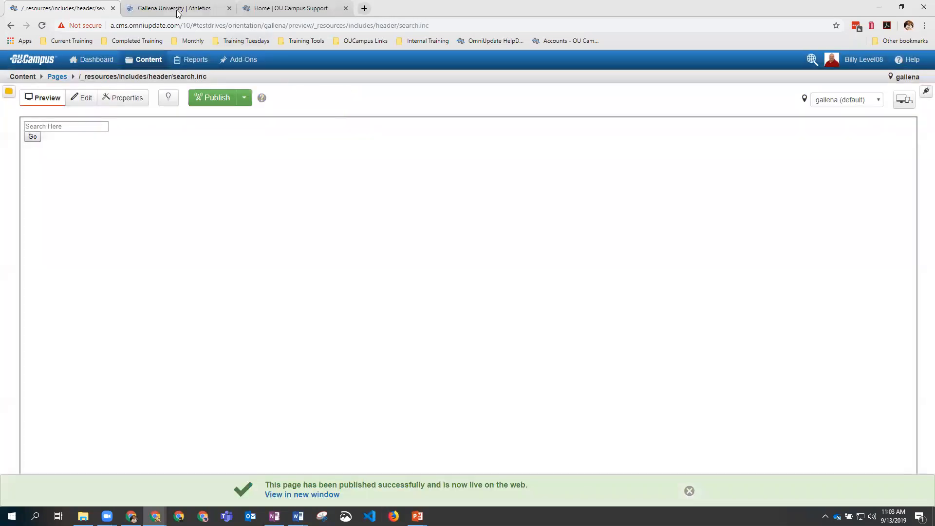
click(175, 8)
click(41, 25)
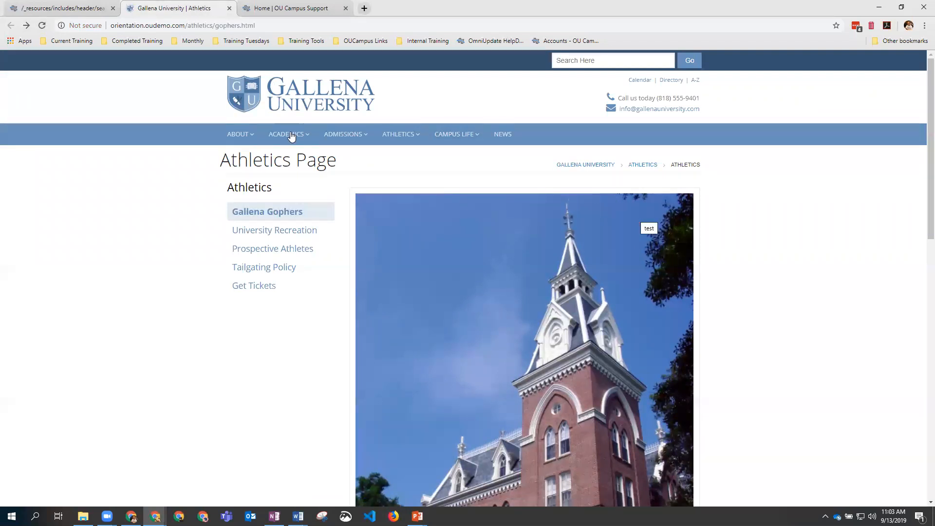
click(67, 11)
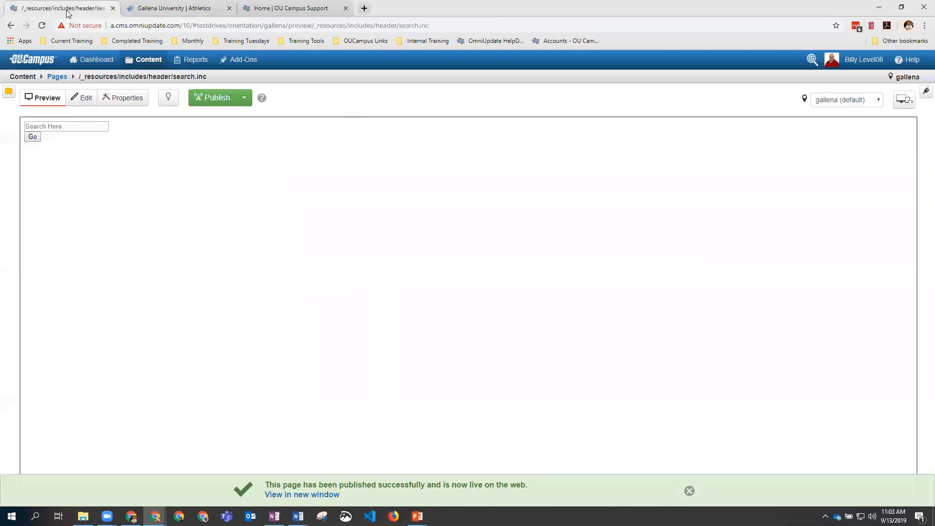
Step: Look into the includes footer folder, then open the athletics folder from the site root
click(55, 76)
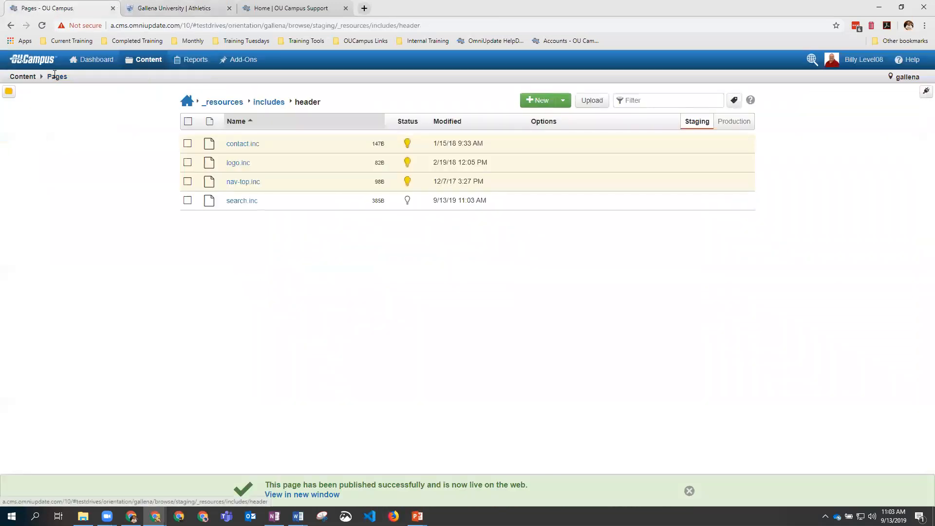
click(263, 102)
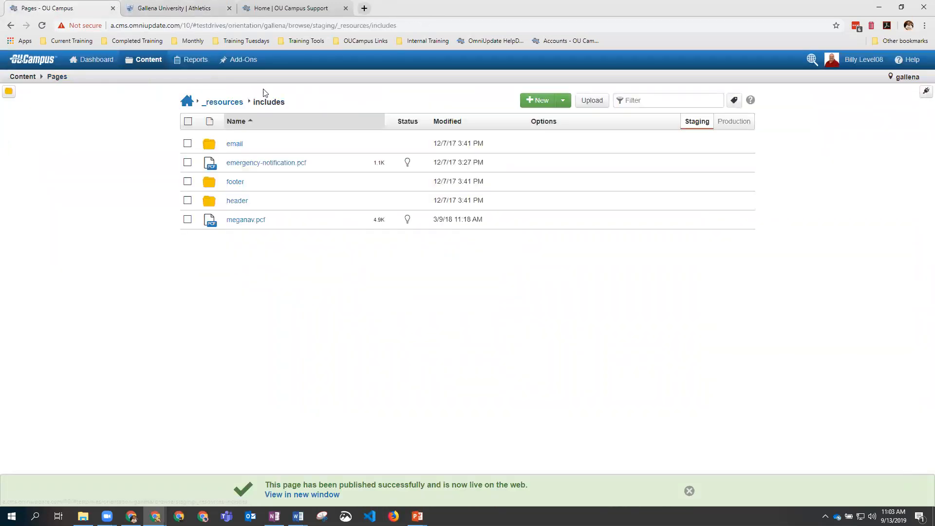
click(235, 183)
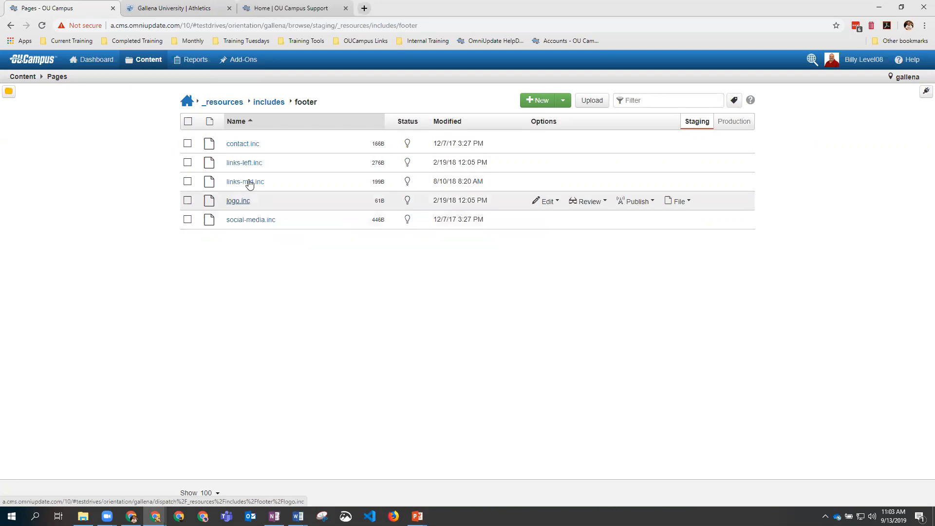
click(186, 102)
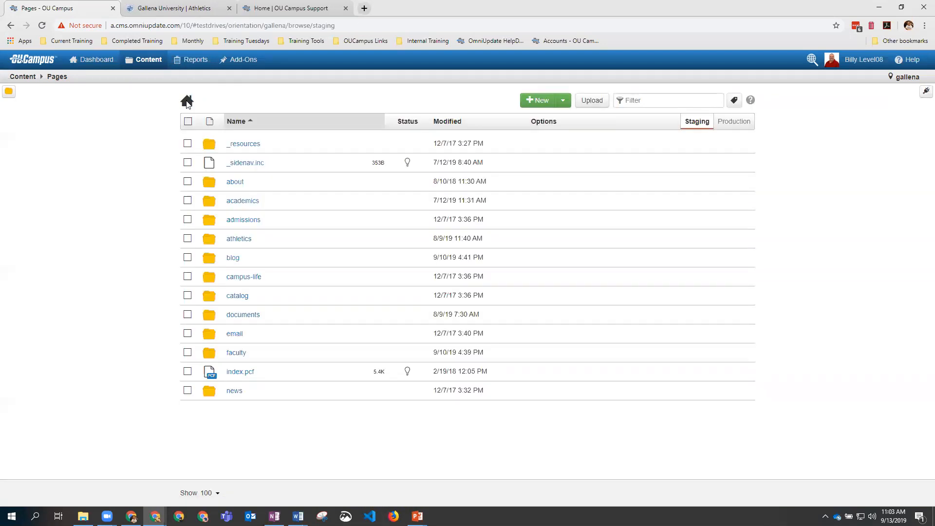
click(238, 239)
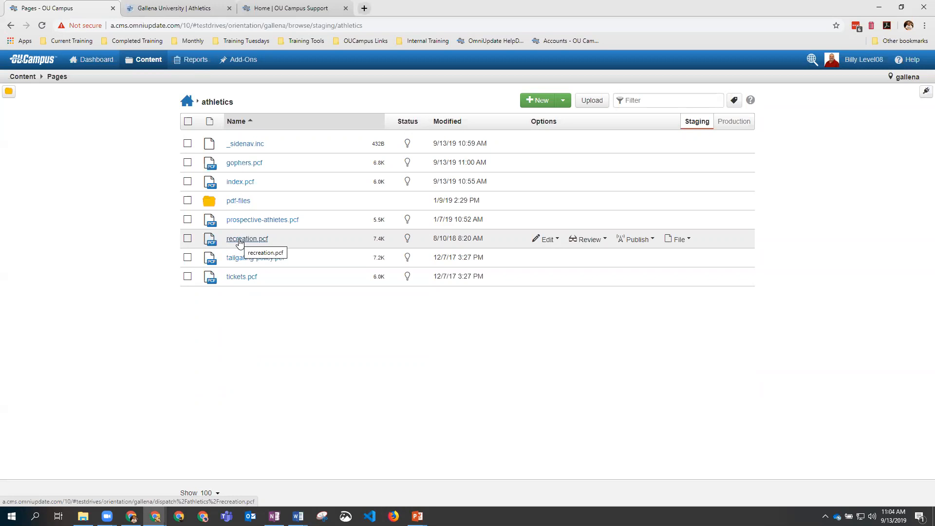
Step: Create a new athletics page using the Two Column - Right template
click(539, 102)
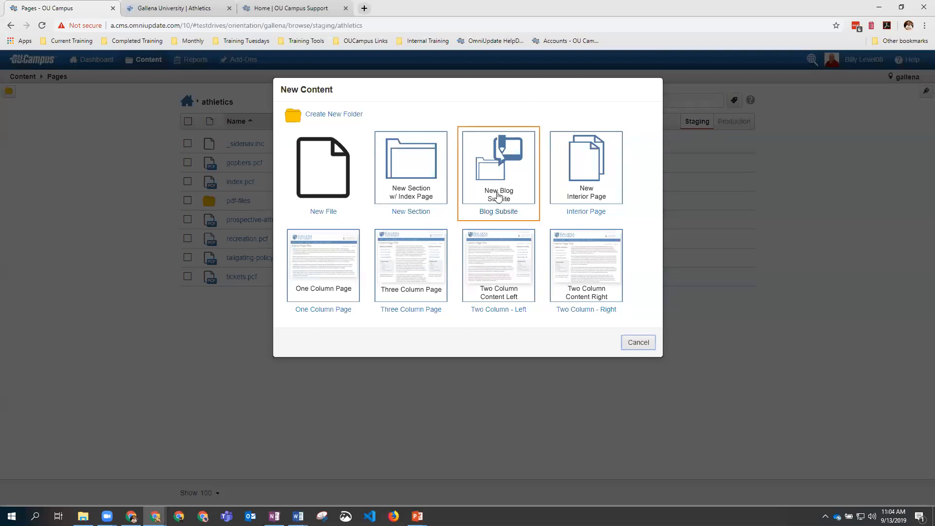
click(594, 271)
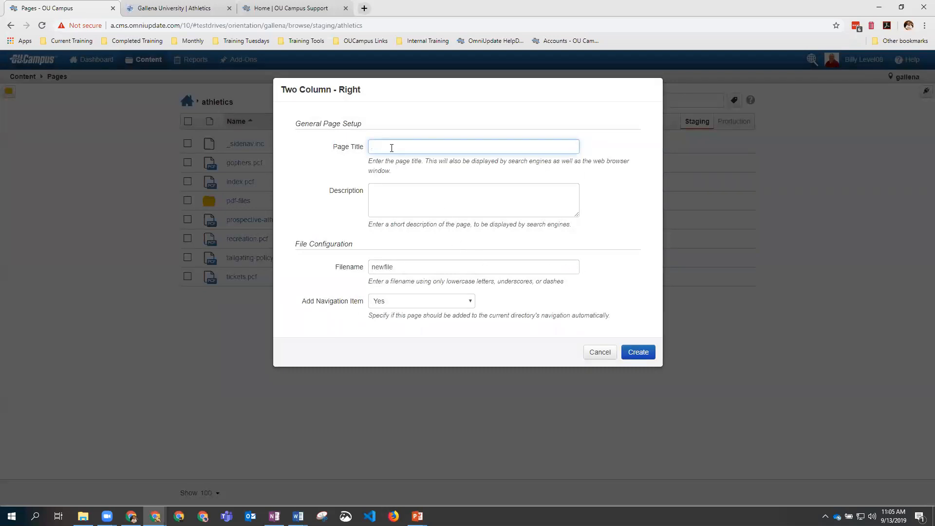
Step: Enter 'My New Page' as both the page title and the description
text(My New Page)
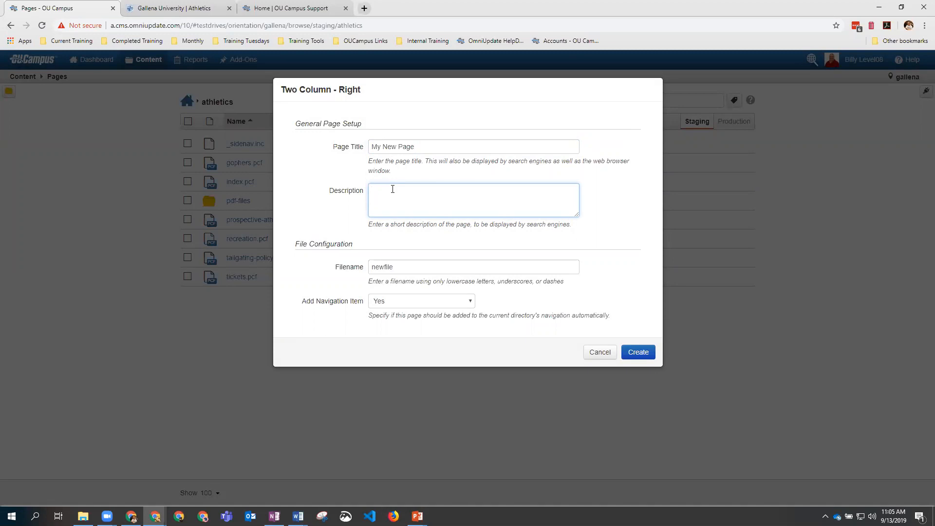
drag(415, 147, 374, 147)
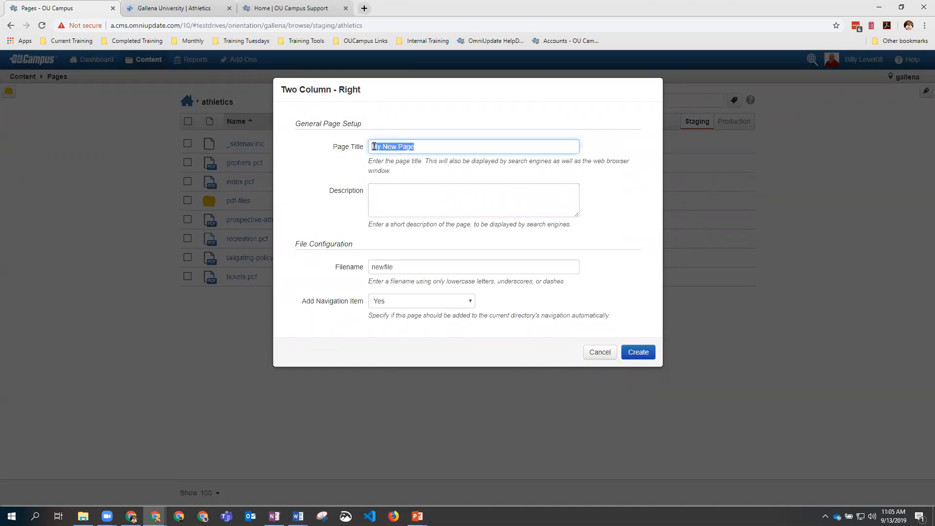
click(425, 190)
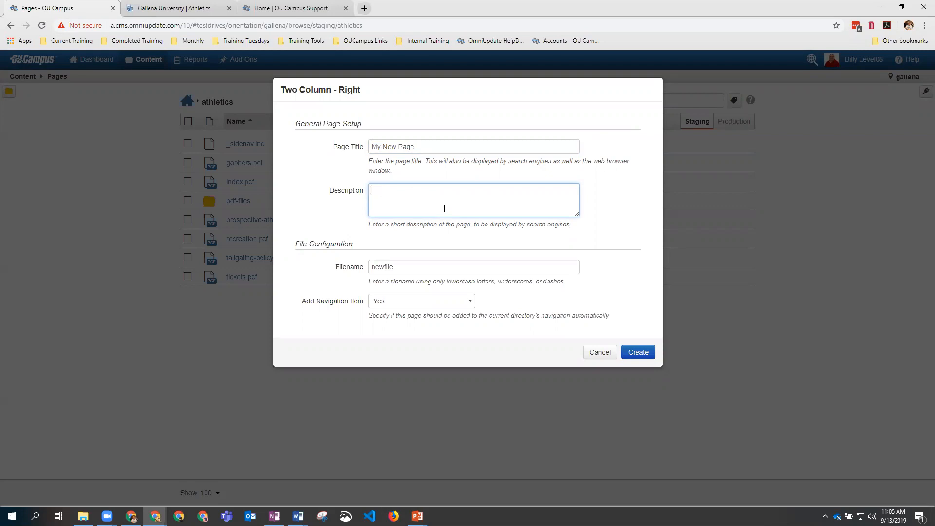
triple_click(400, 147)
key(ctrl+c)
click(391, 194)
key(ctrl+v)
Step: Replace the default filename newfile with my-new-page and create the page
double_click(390, 268)
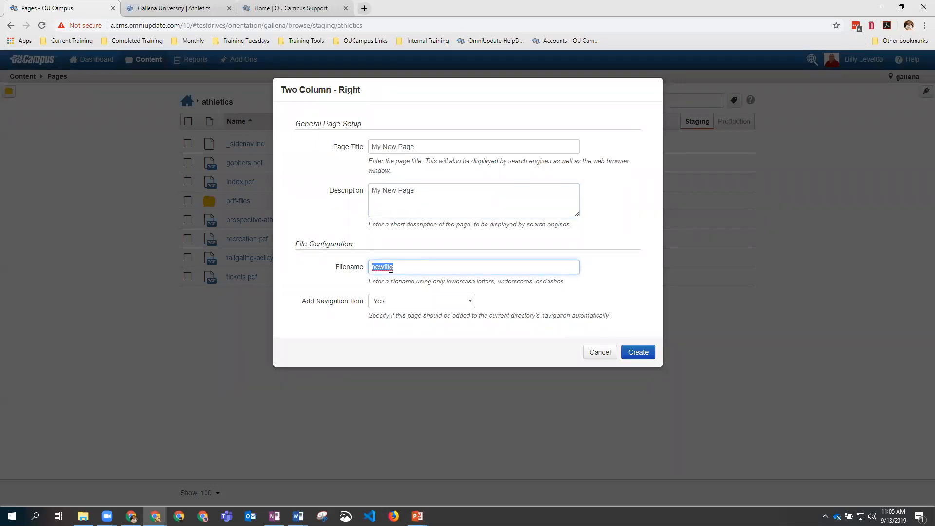
drag(368, 281, 569, 290)
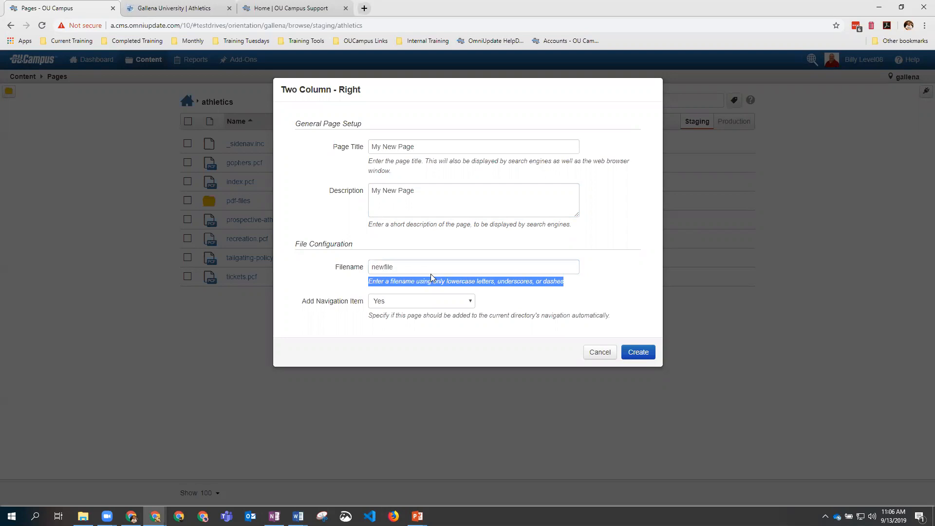
double_click(395, 267)
text(my-new)
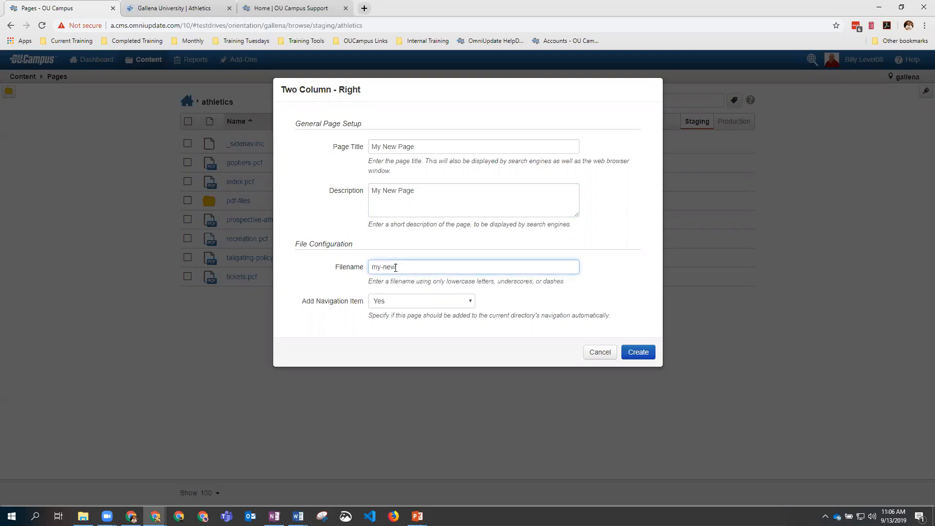
text(-page)
click(646, 353)
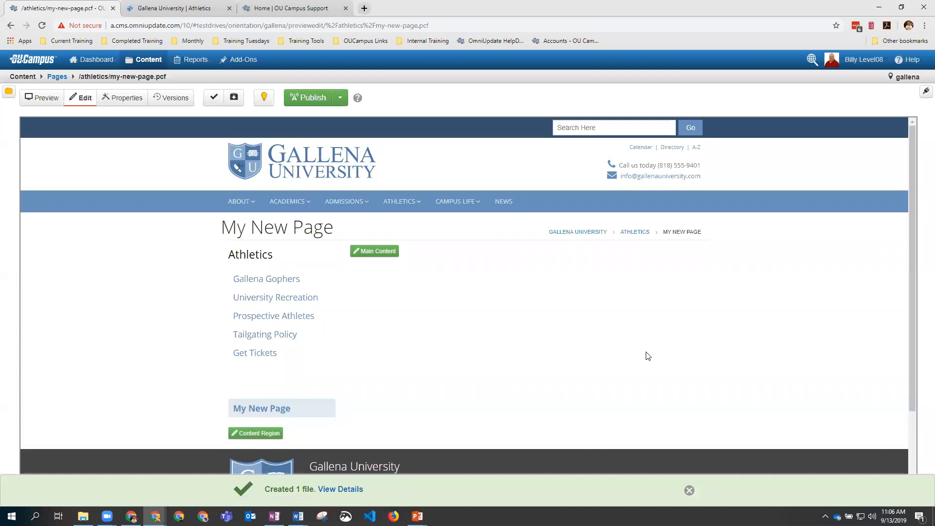
Step: Add 'Here is some new content' to the main content, save, and publish the page live
click(372, 251)
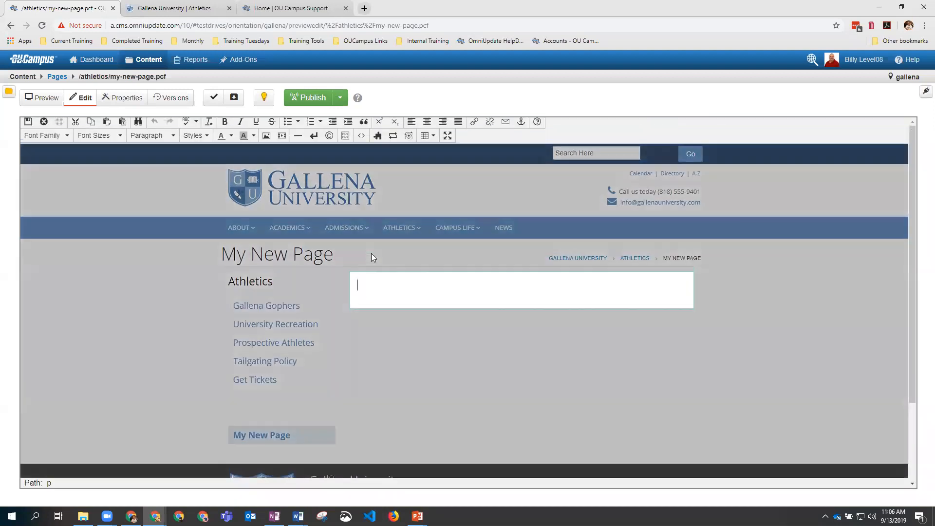
text(Here )
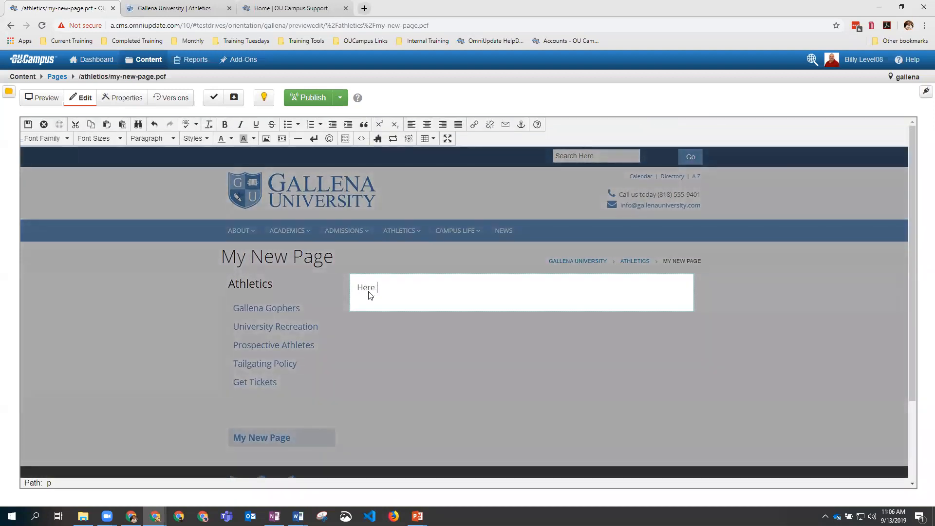
text(is some new content)
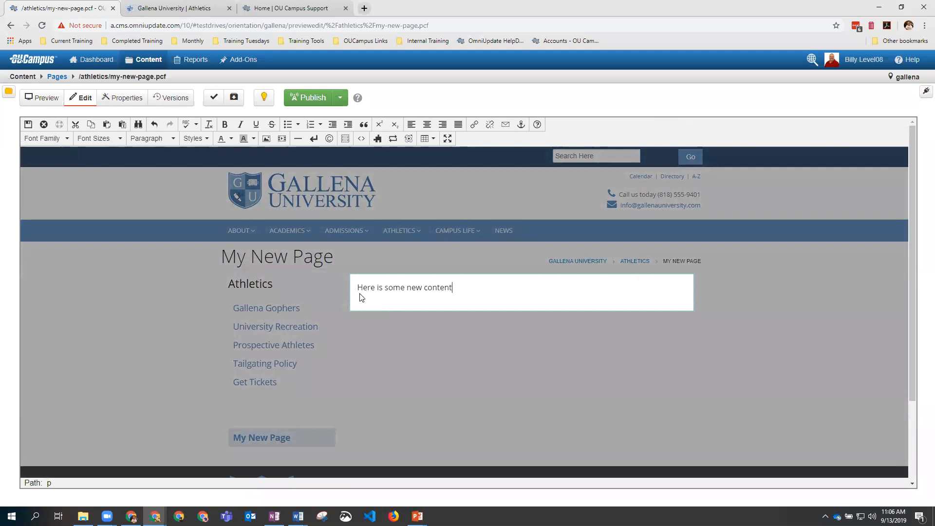
click(28, 126)
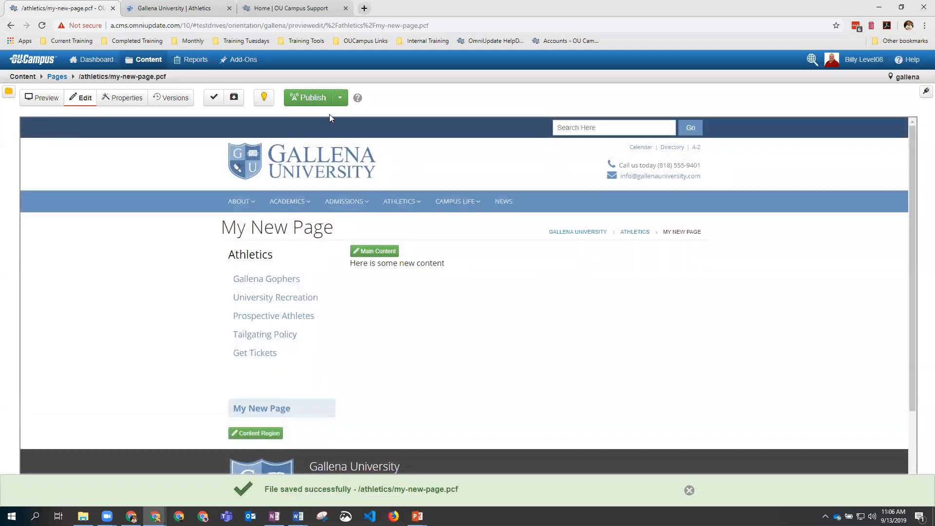
click(307, 100)
click(589, 340)
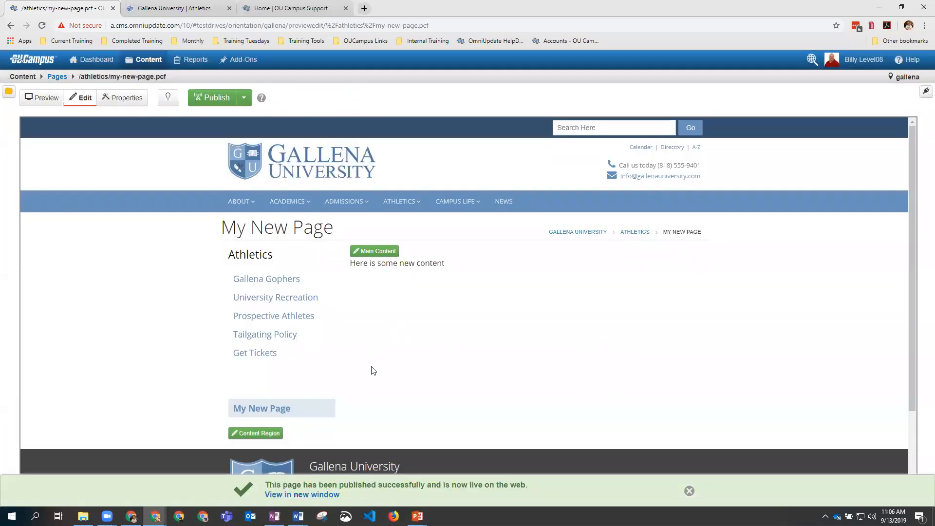
Step: View the published My New Page live in a new browser tab
click(323, 495)
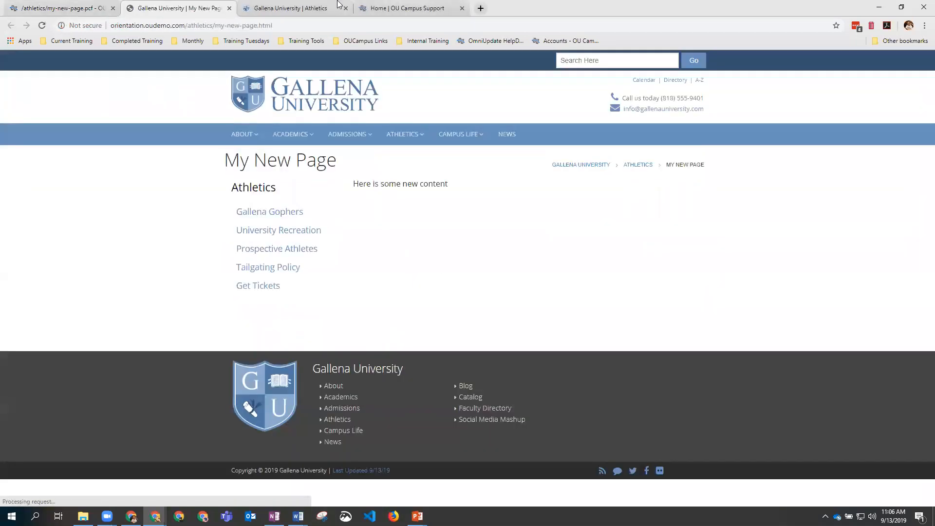
click(346, 9)
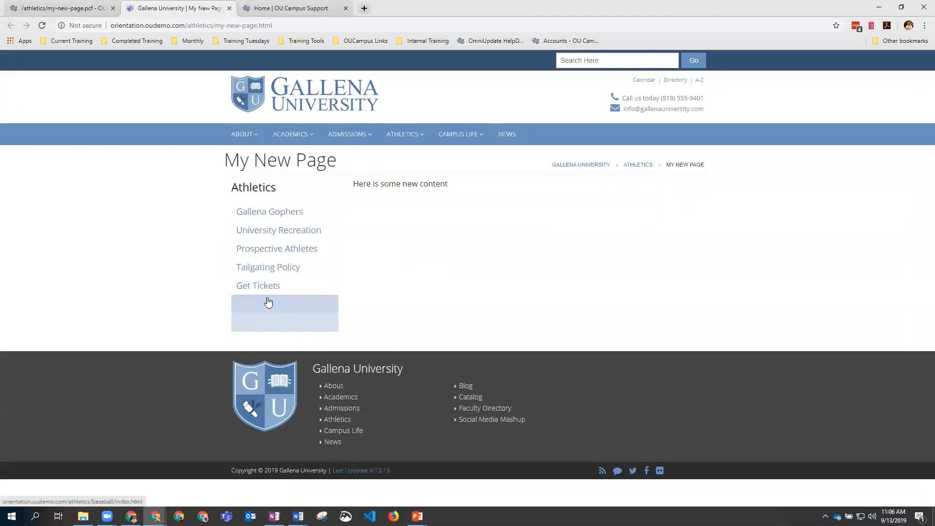
click(63, 9)
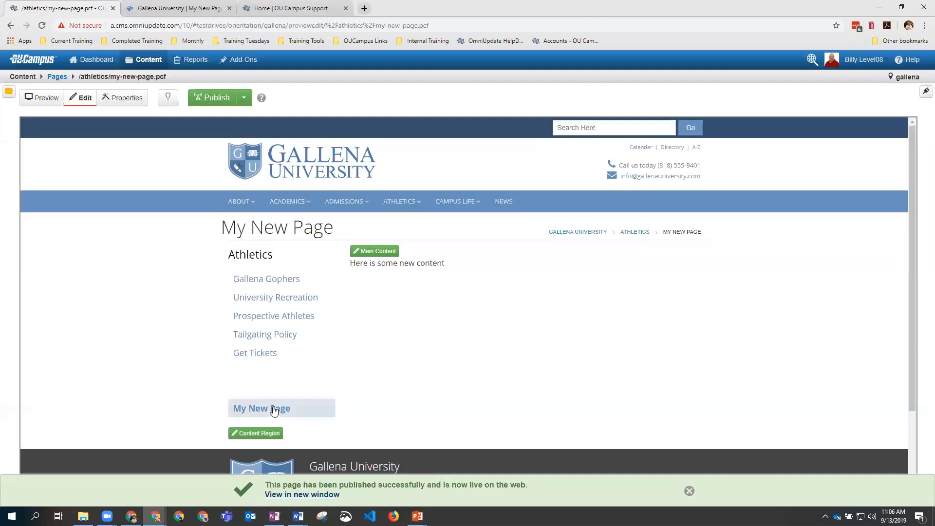
key(ctrl+Tab)
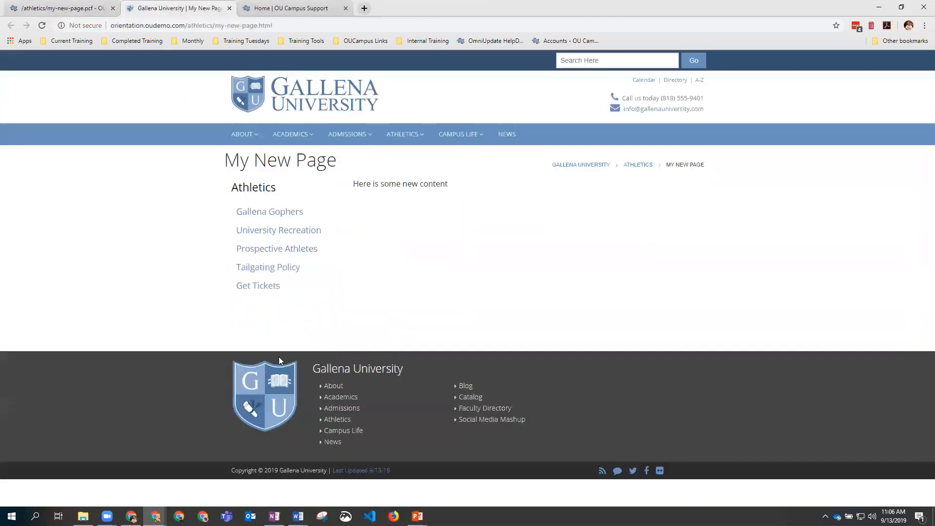
click(75, 11)
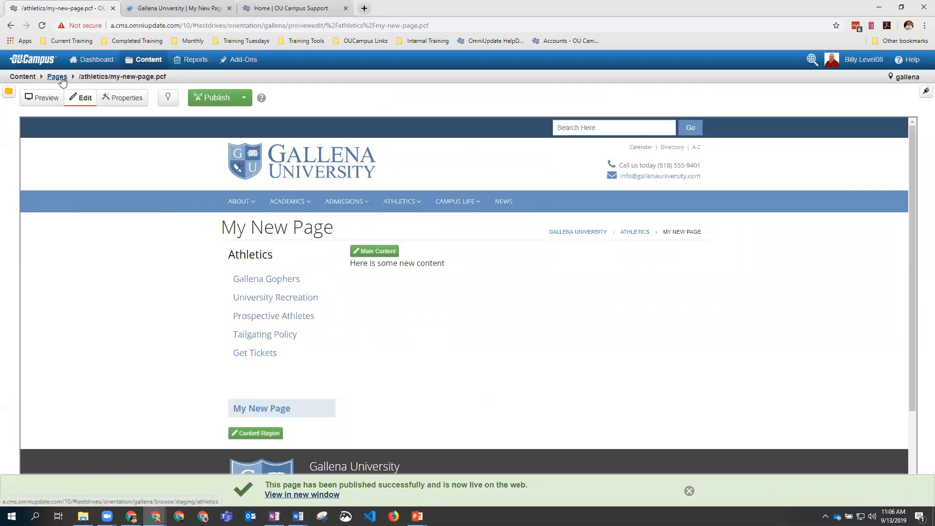
Step: Publish the athletics _sidenav.inc file and reload the live page to see the new link
click(57, 77)
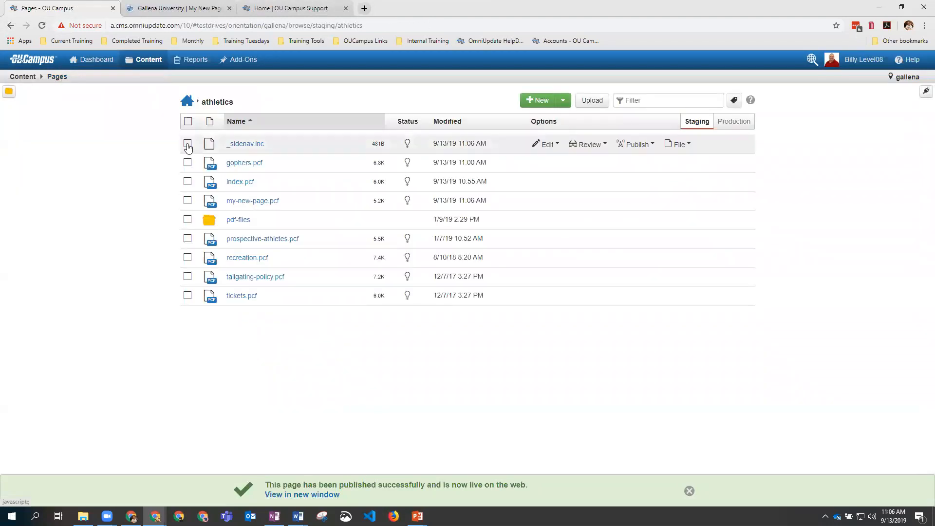
click(188, 144)
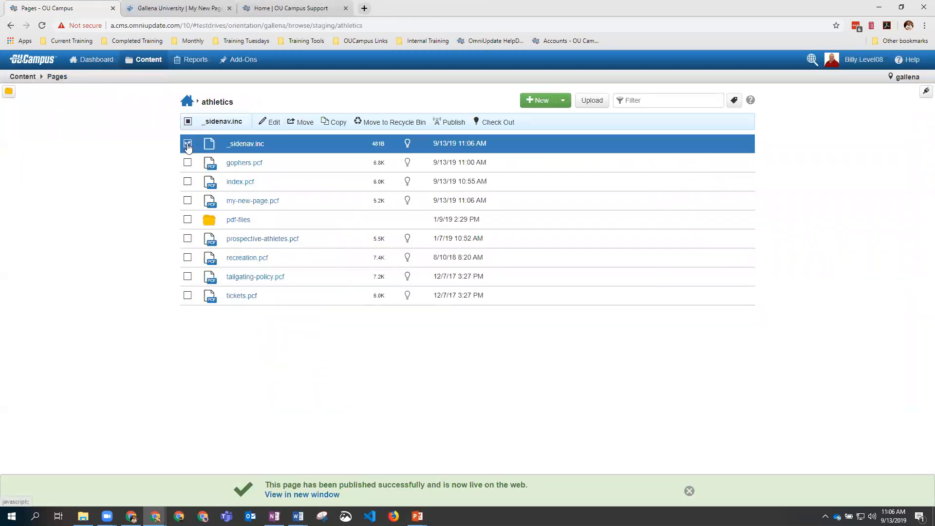
click(451, 126)
click(591, 340)
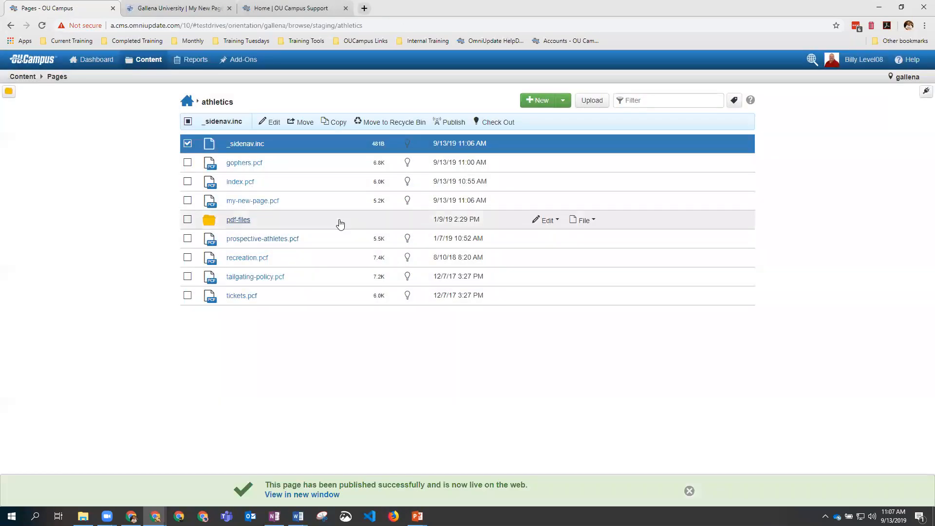
click(175, 8)
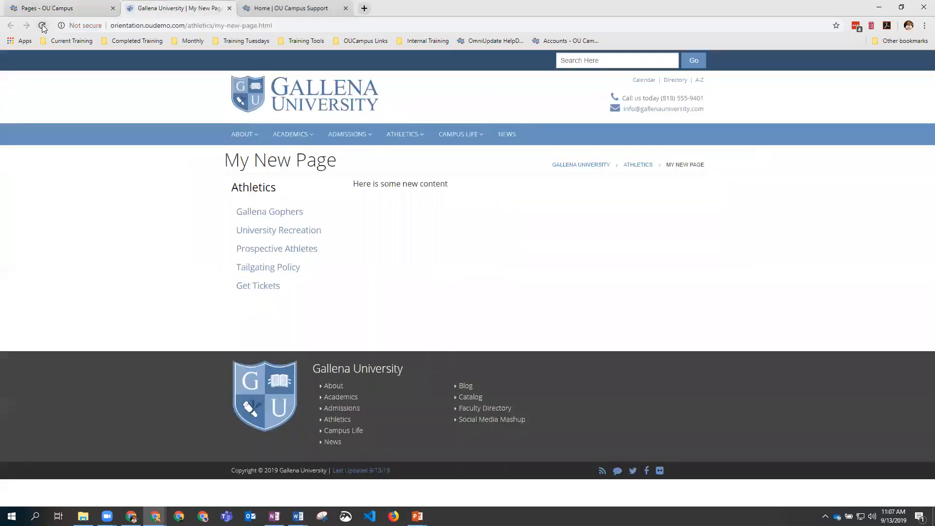
click(42, 26)
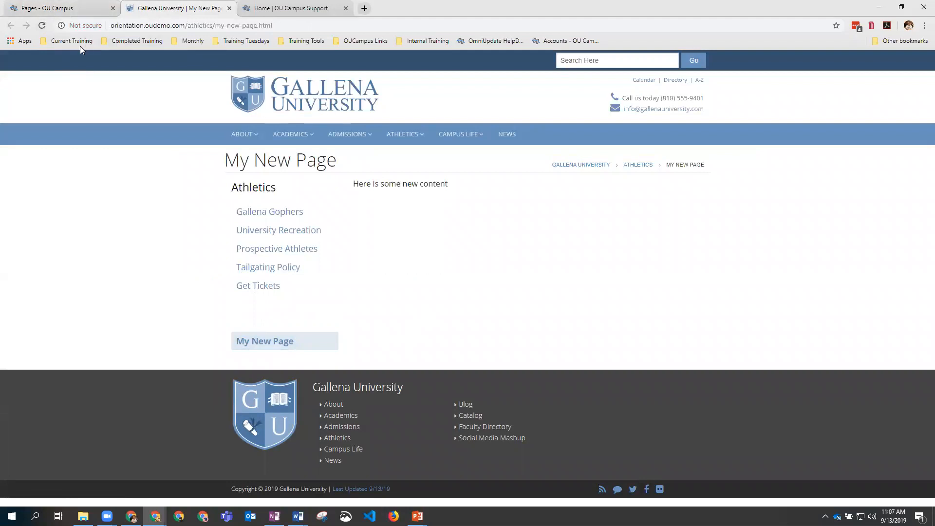
Step: Bring up the New Content choices from the athletics file list
click(53, 11)
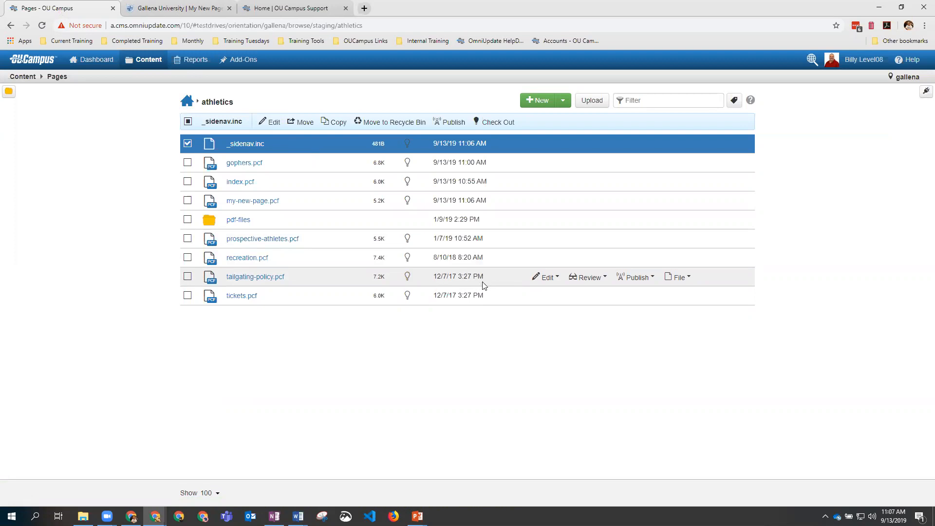
click(577, 224)
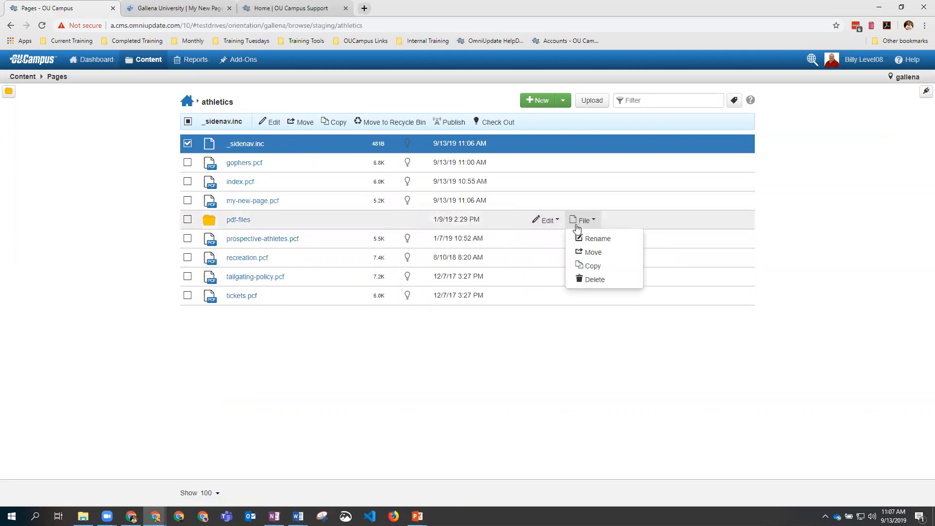
click(538, 102)
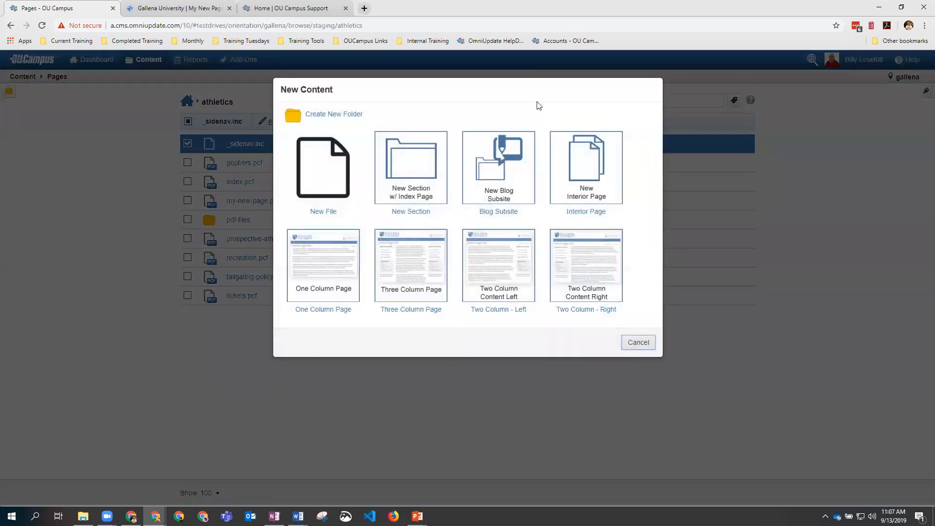
Step: Create an _images folder in athletics, check it, and return to the athletics listing
click(333, 115)
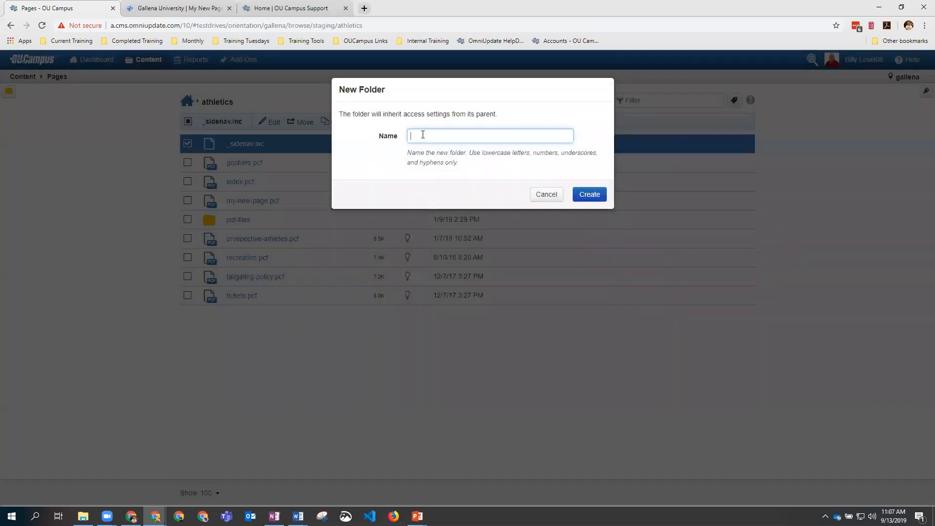
text(_images)
click(589, 195)
mouse_move(598, 201)
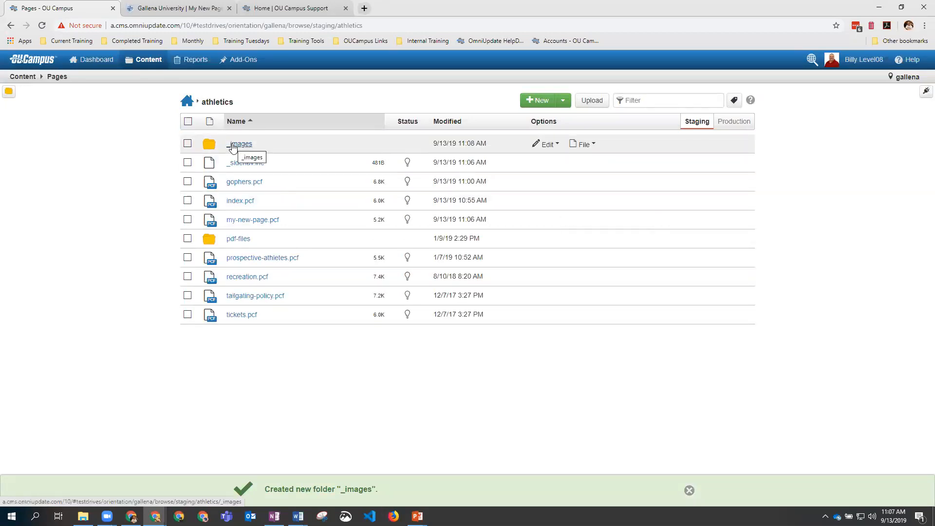
click(245, 148)
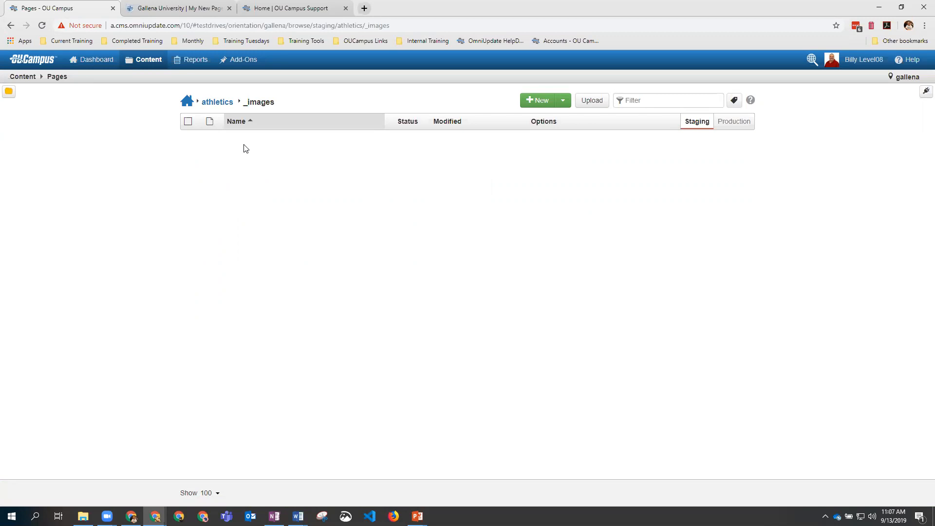
click(225, 106)
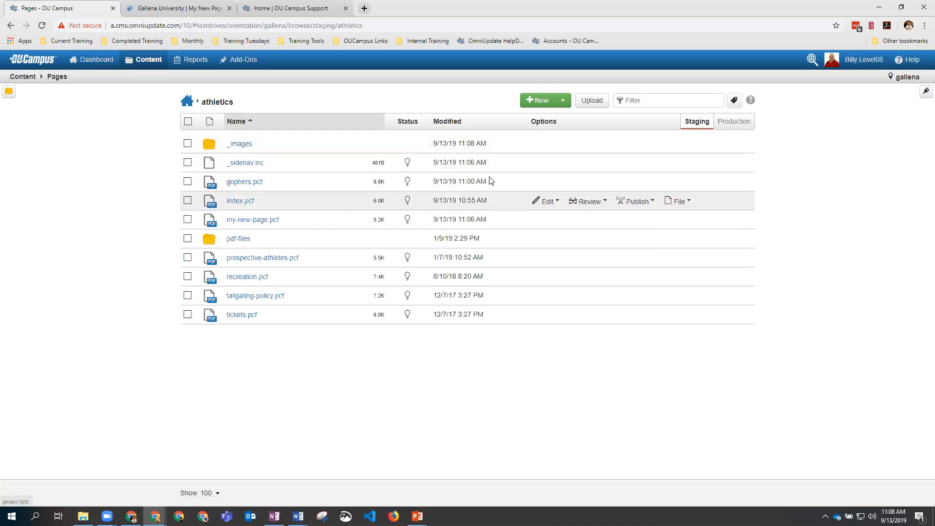
click(535, 100)
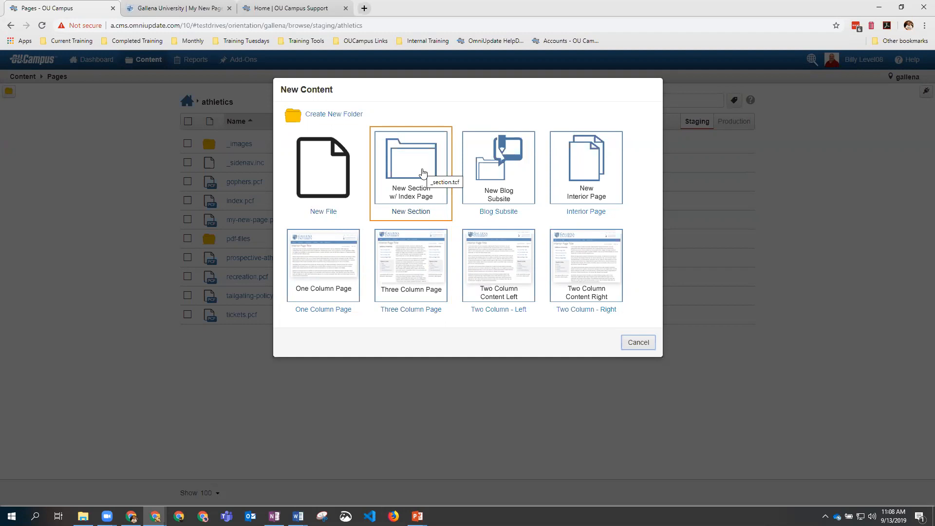
click(633, 343)
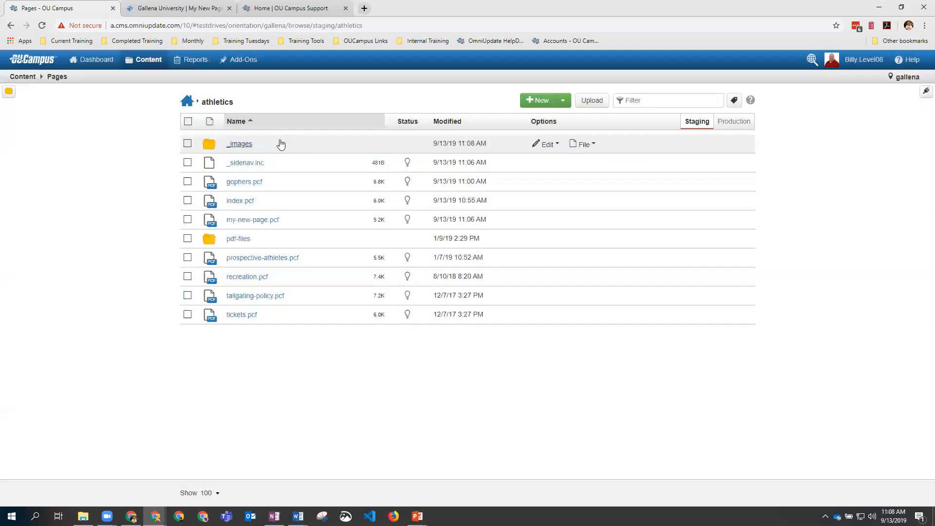
click(184, 106)
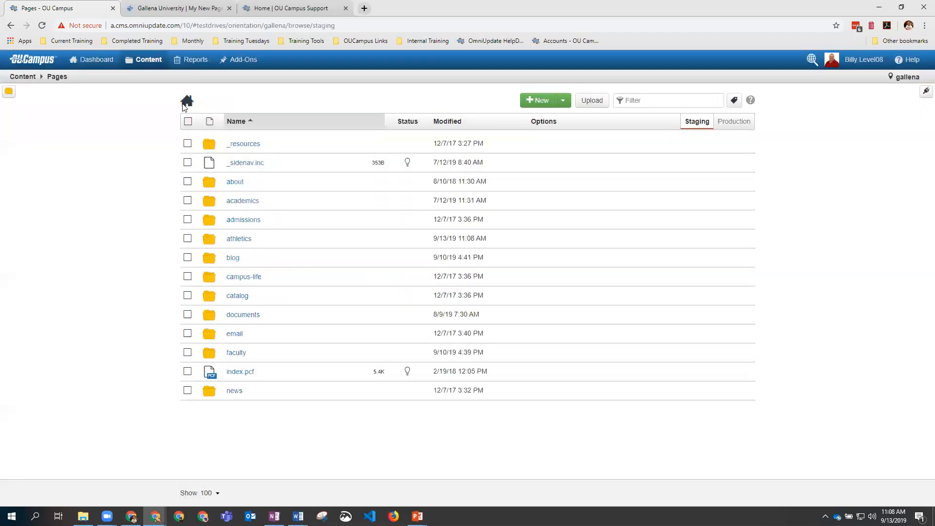
click(238, 240)
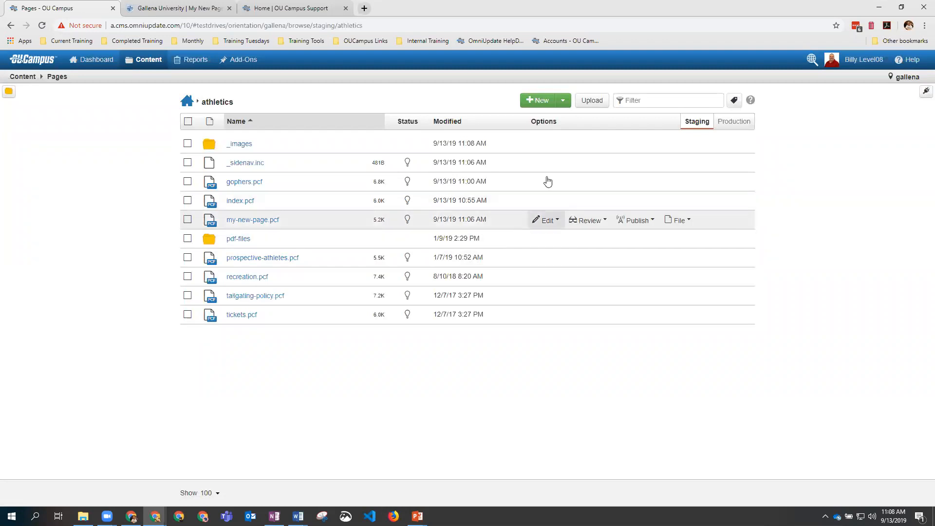
Step: Create a new section with directory football and index title and description 'Football Program'
click(534, 101)
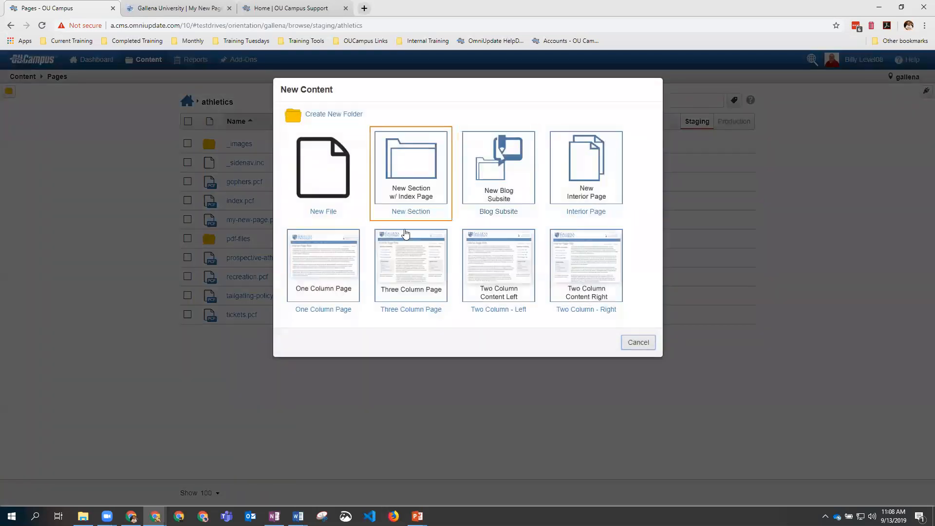
click(414, 193)
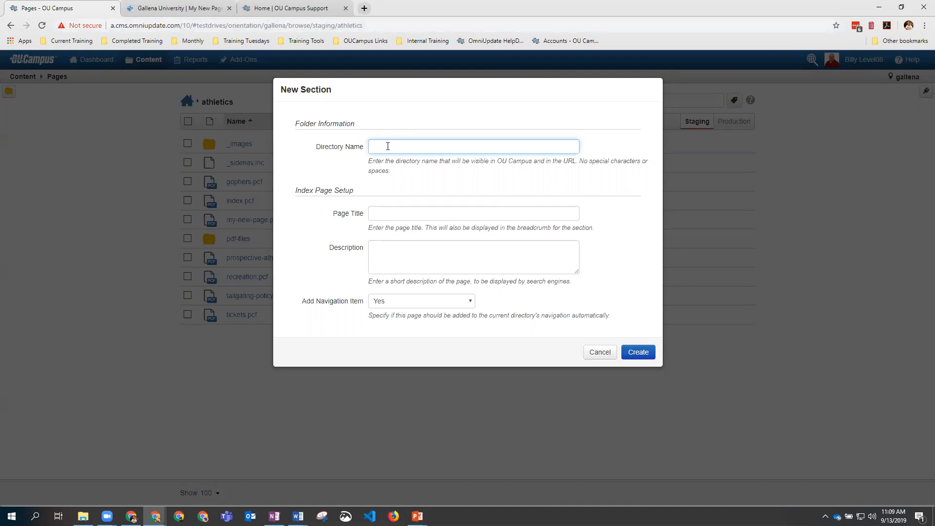
text(ootball)
click(390, 212)
text(Football)
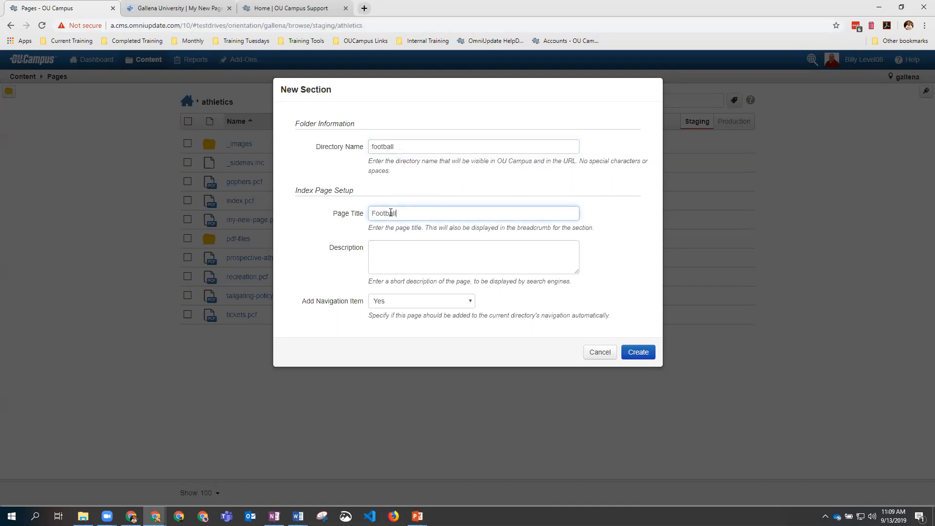
text( Program)
triple_click(390, 213)
key(ctrl+c)
click(388, 256)
key(ctrl+v)
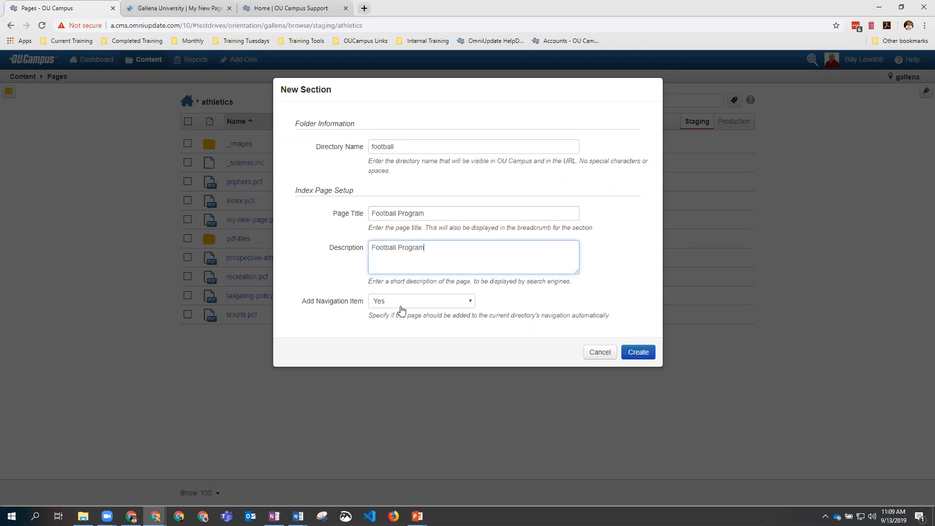
click(639, 351)
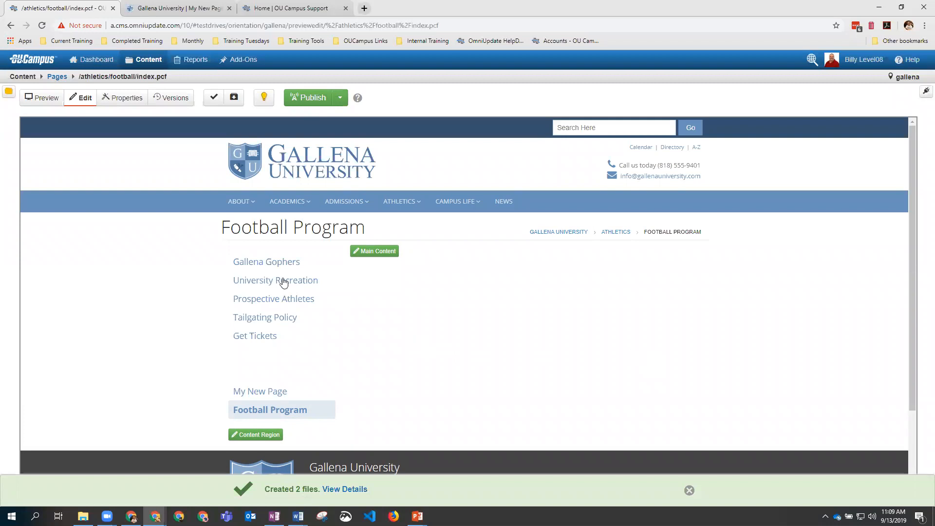
Step: Publish both files in the new football folder
click(57, 78)
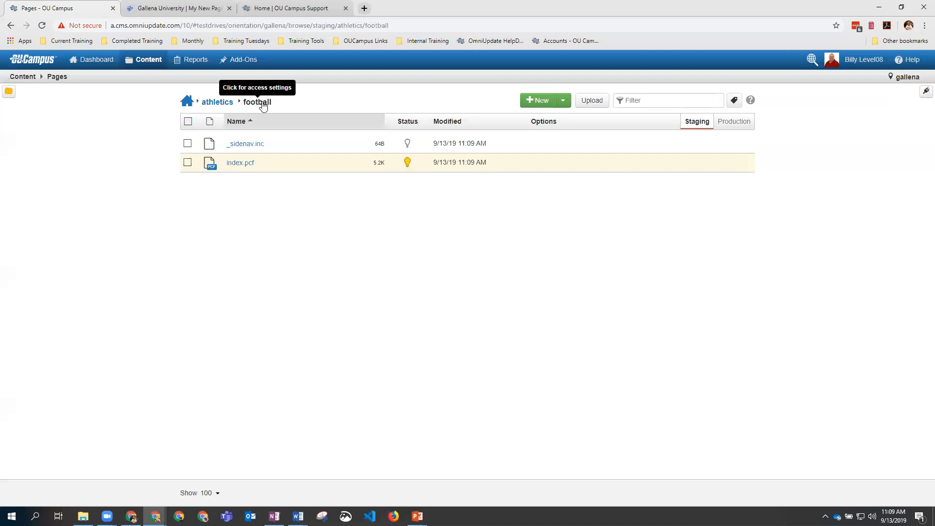
click(218, 102)
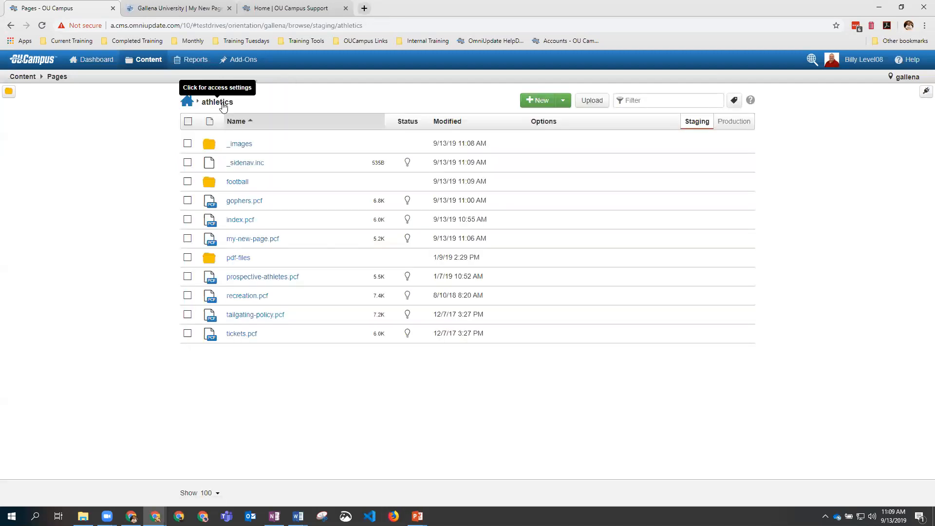
click(240, 184)
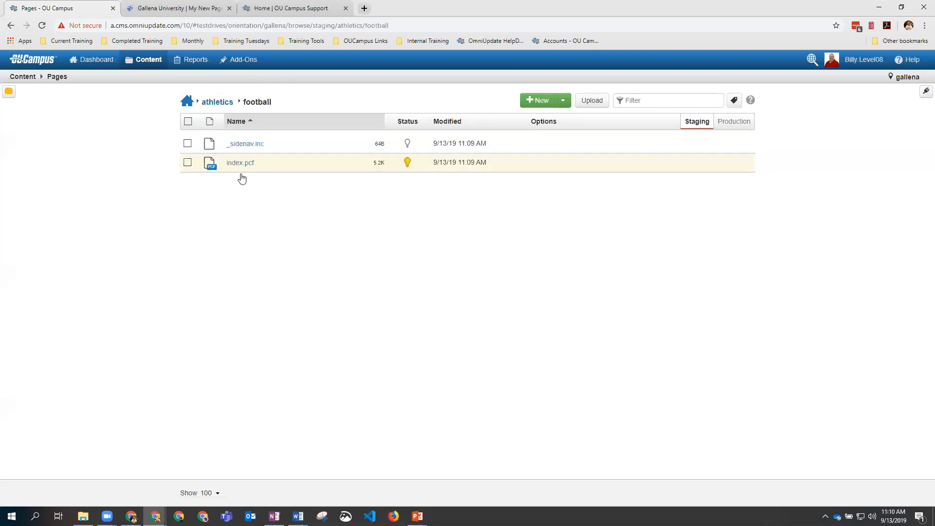
click(189, 123)
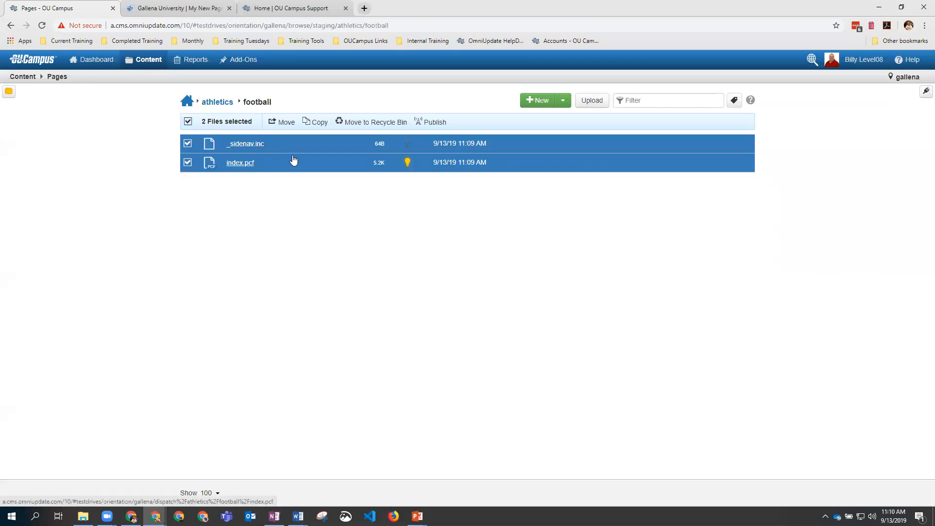
click(436, 123)
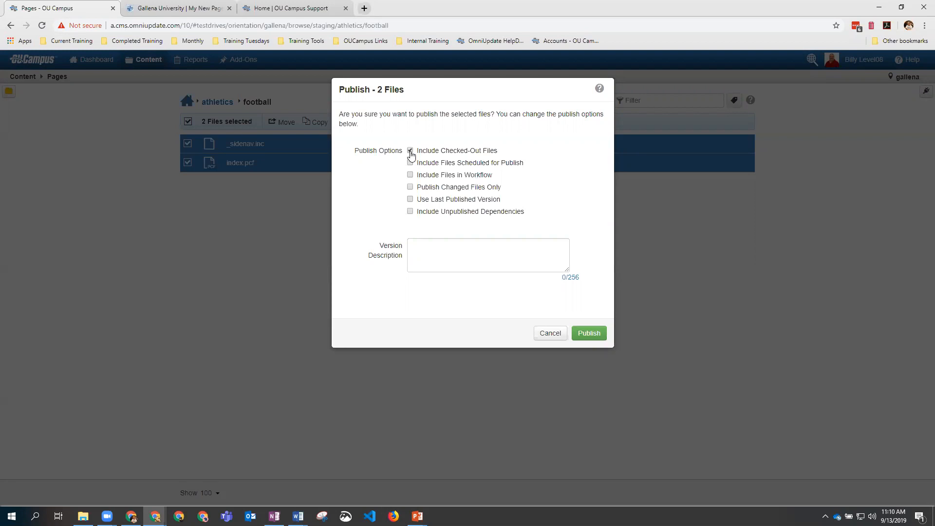
click(593, 331)
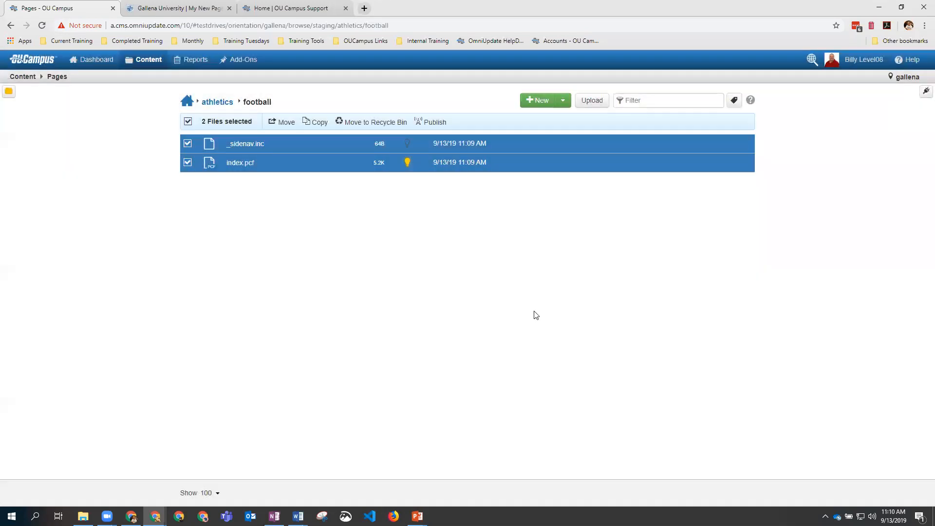
Step: Check the live Football Program page via index.pcf's version history, then return to athletics
click(241, 163)
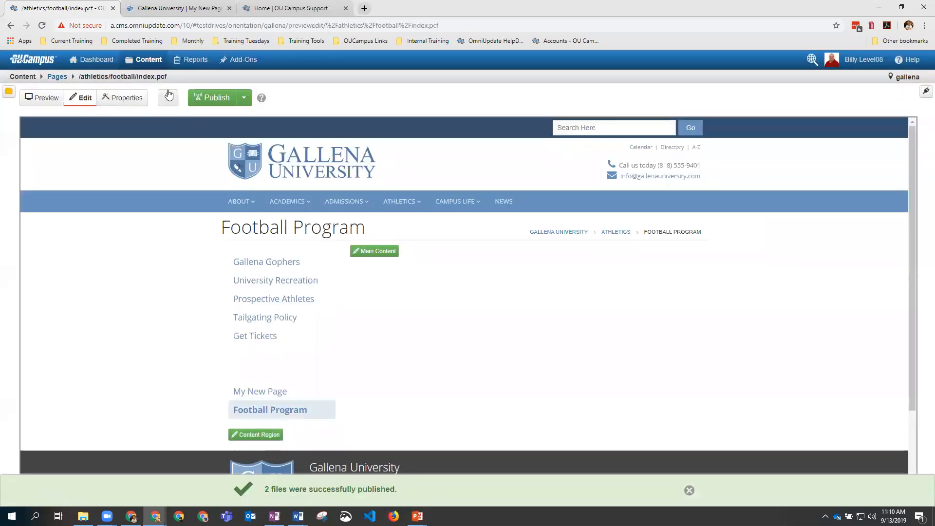
click(174, 102)
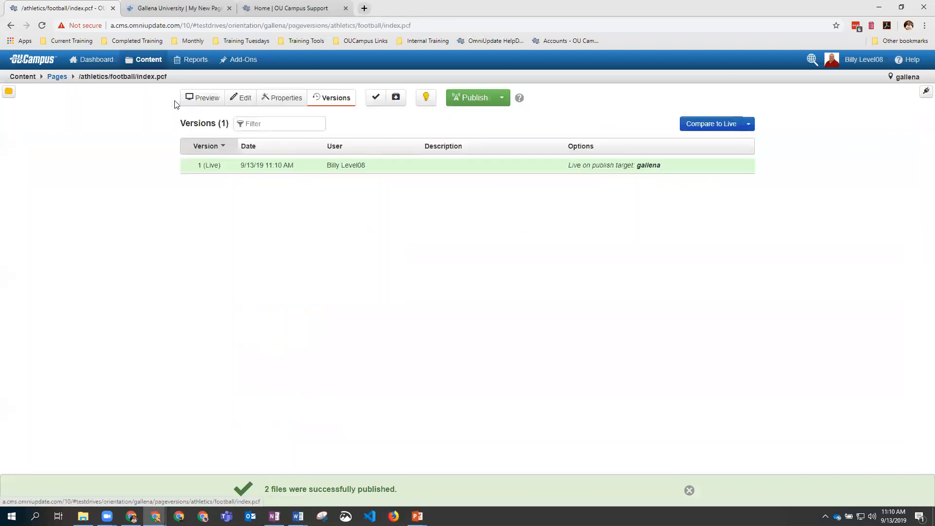
click(587, 166)
click(593, 184)
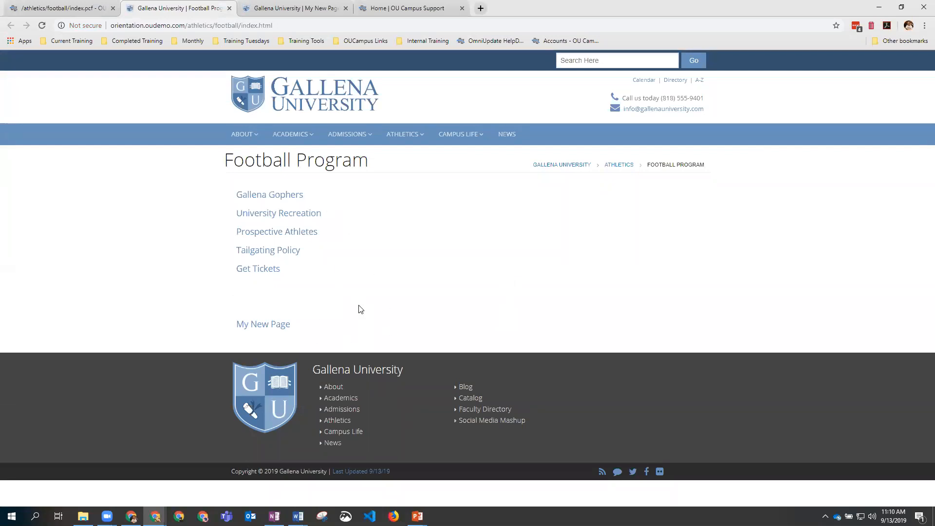
click(228, 8)
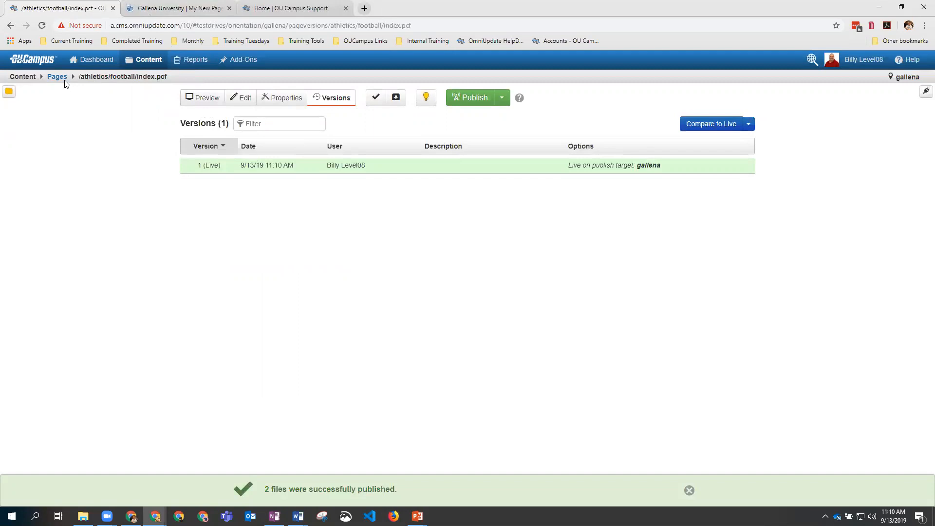
click(53, 77)
click(217, 104)
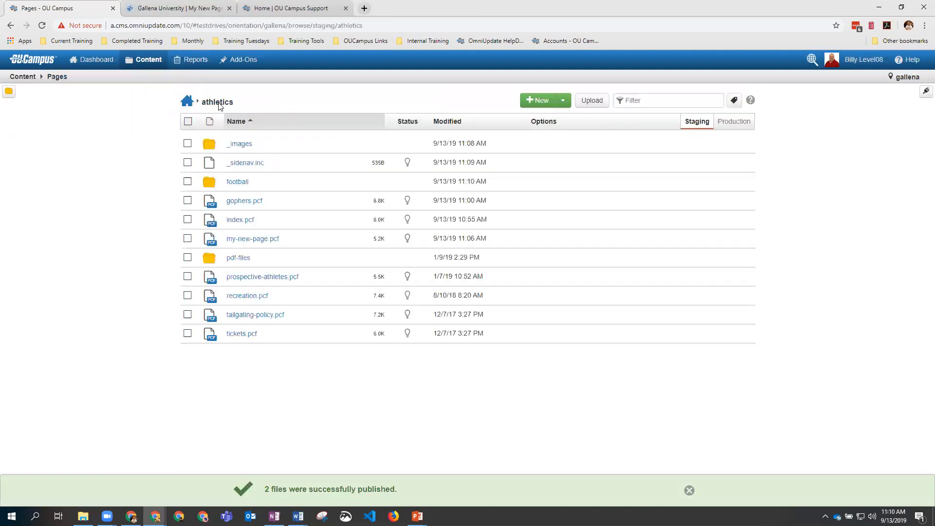
Step: Publish the athletics _sidenav.inc and open it to confirm the Football Program link
click(188, 164)
click(450, 122)
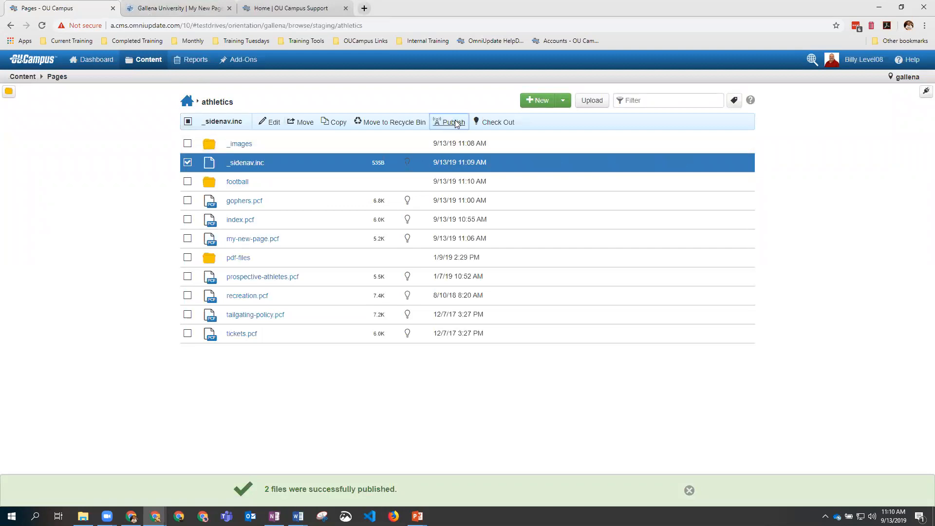
click(589, 339)
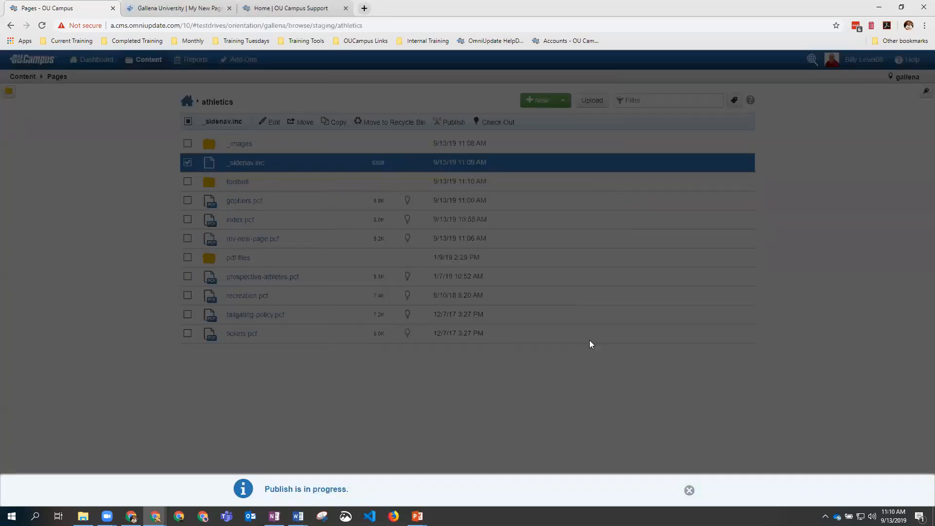
mouse_move(591, 343)
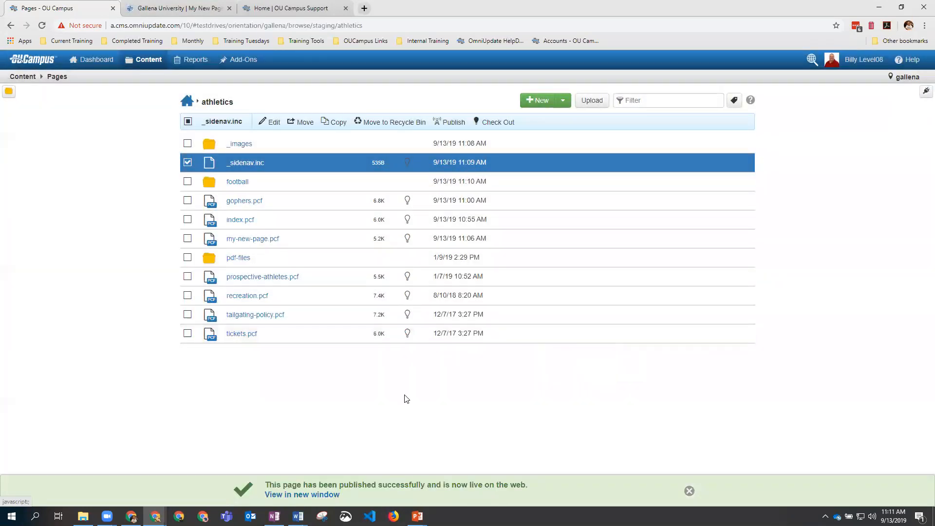
click(246, 162)
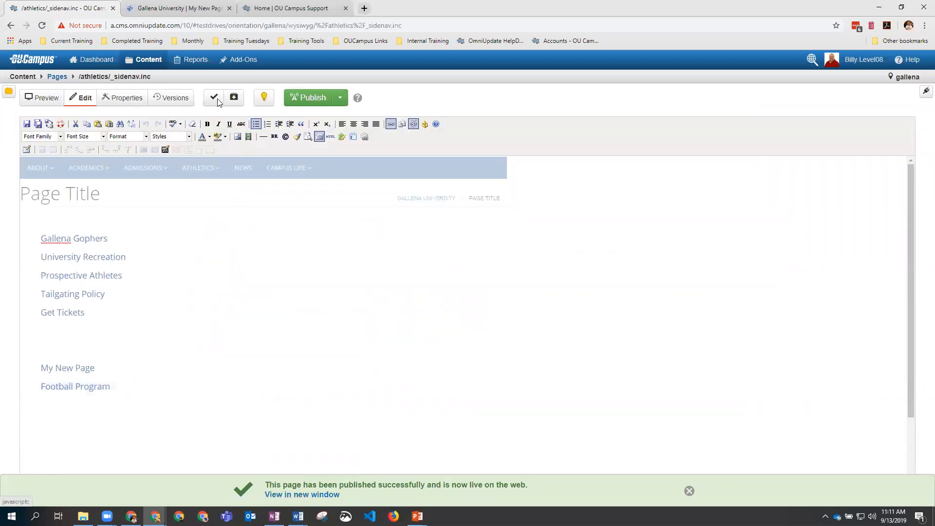
click(61, 78)
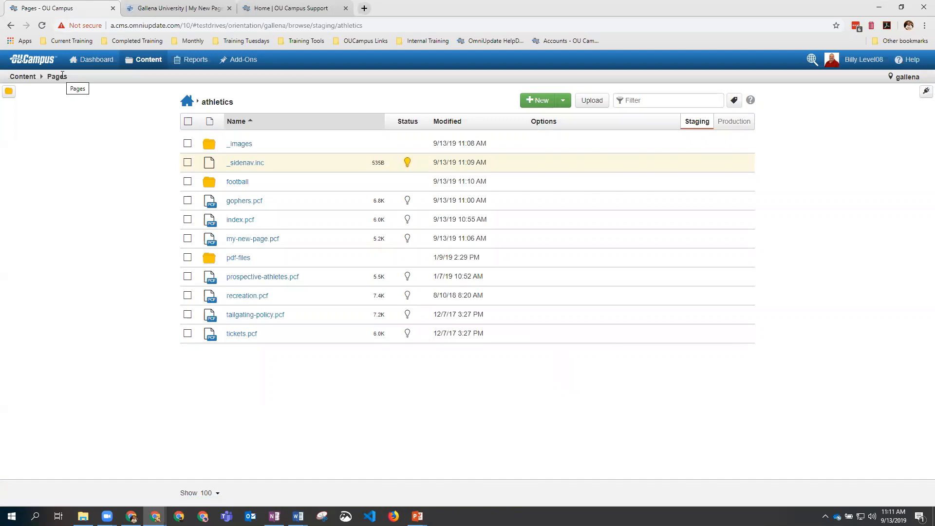
Step: In _images, choose both football game photos from the local sports folder for upload
click(239, 145)
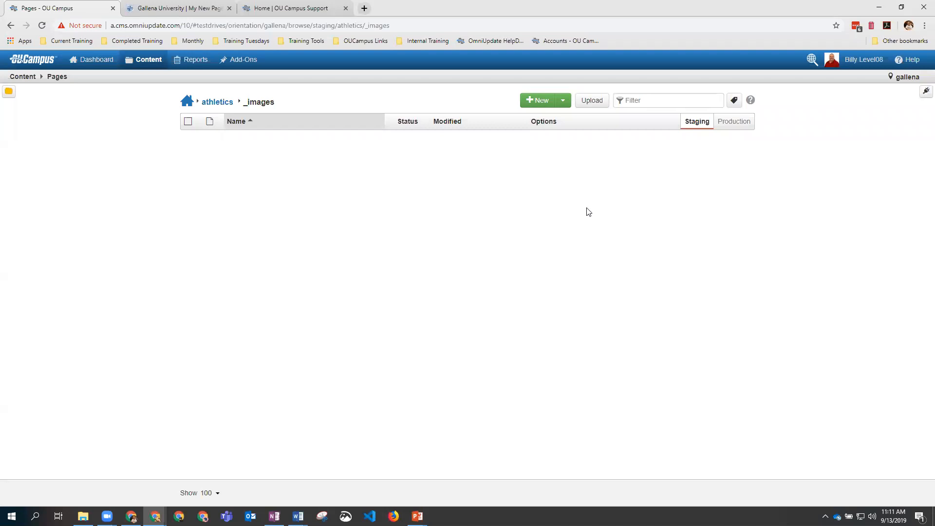
click(591, 100)
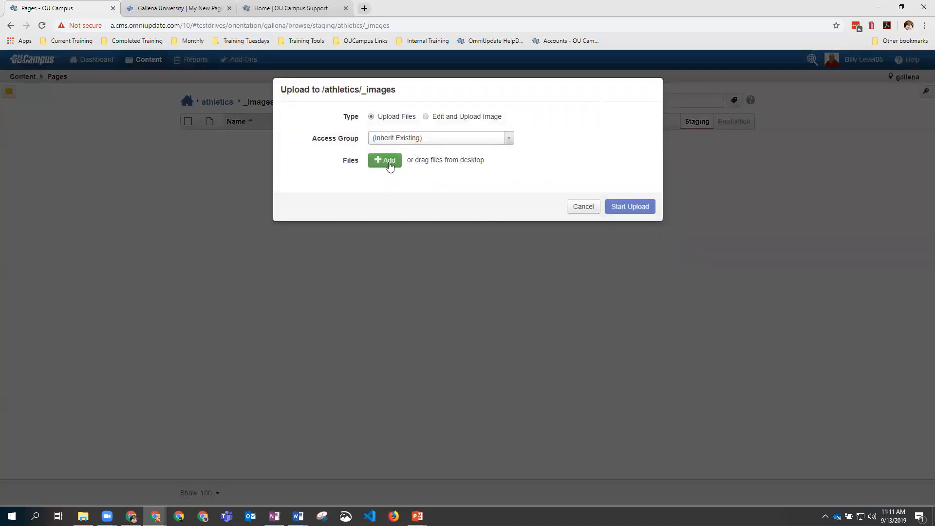
click(390, 164)
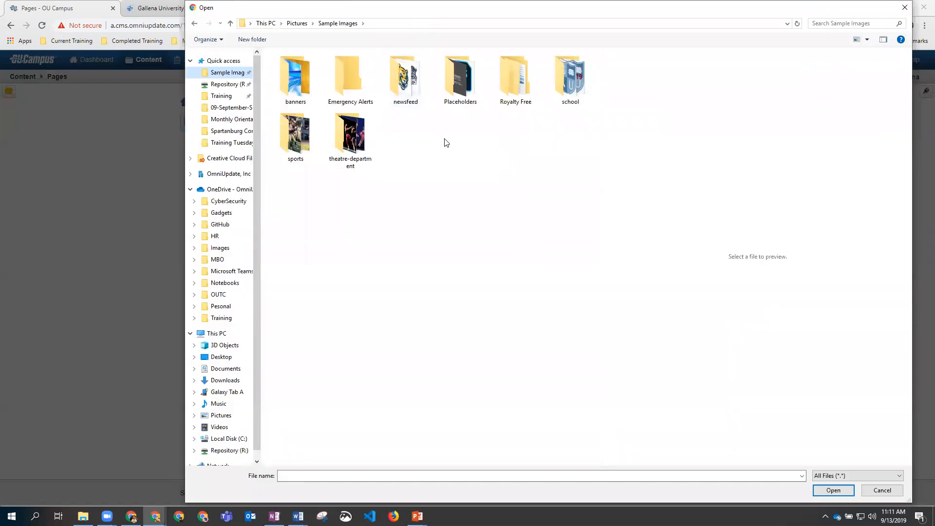
double_click(294, 134)
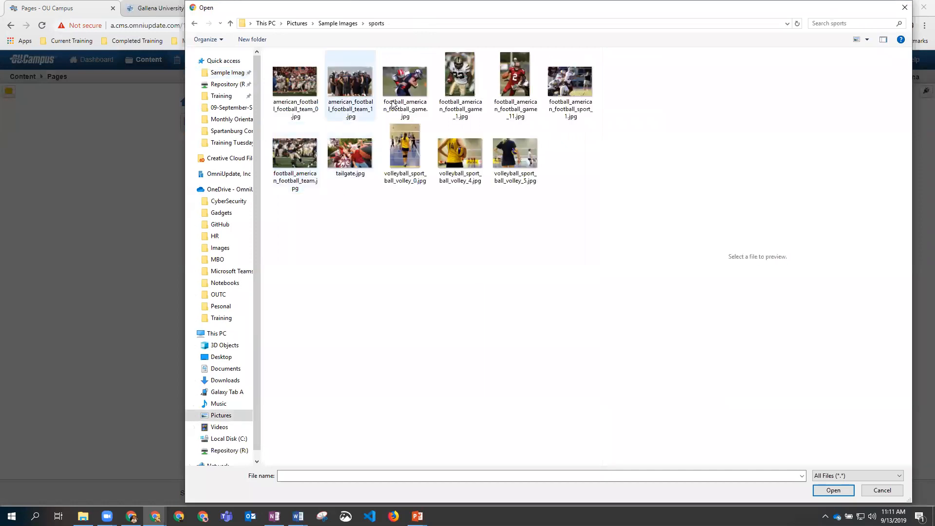
click(405, 86)
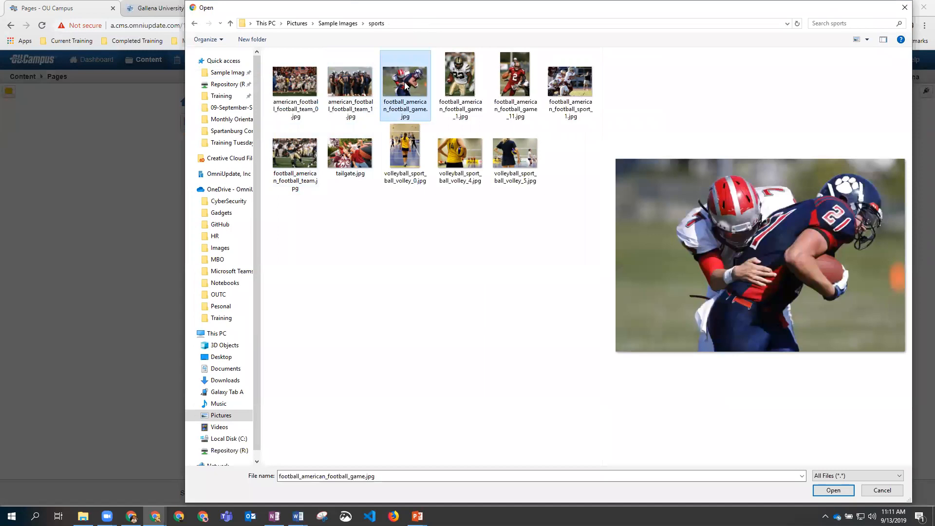
ctrl+click(460, 81)
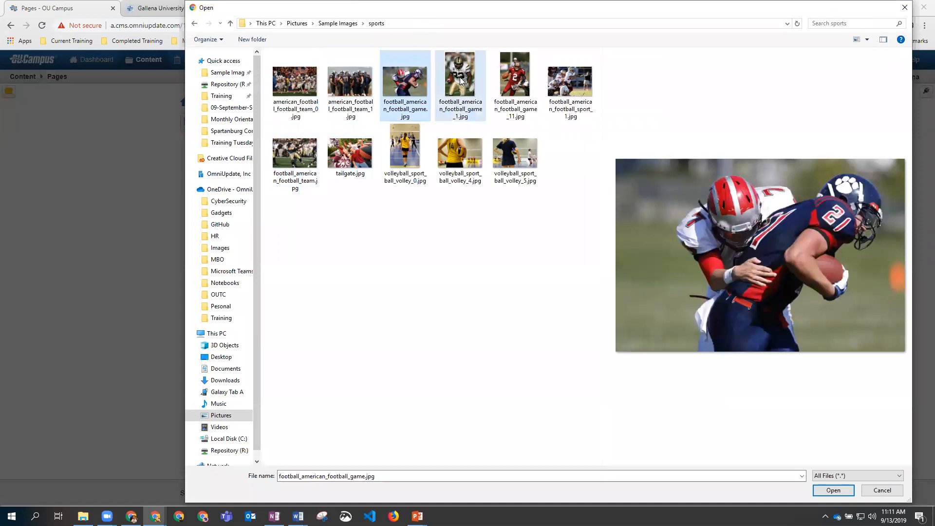
click(833, 491)
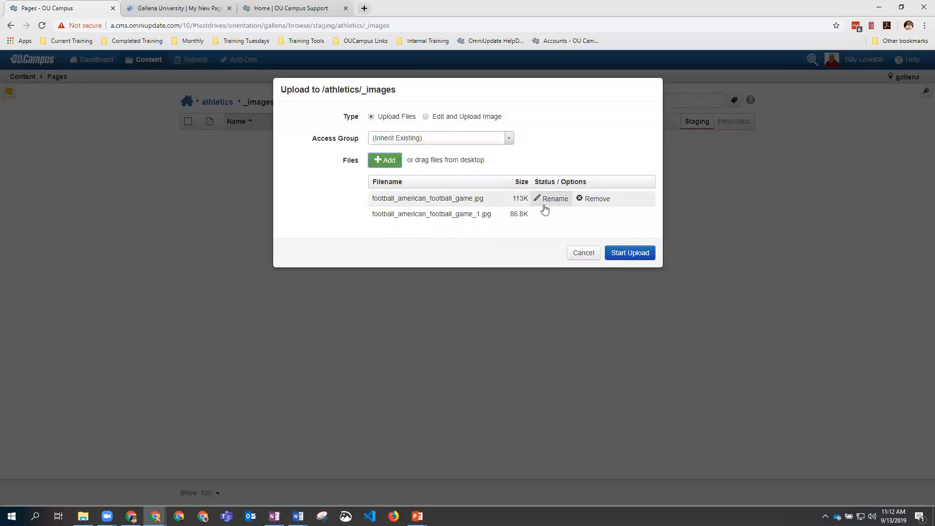
Step: Keep the original filenames and upload the two football photos to _images
click(555, 200)
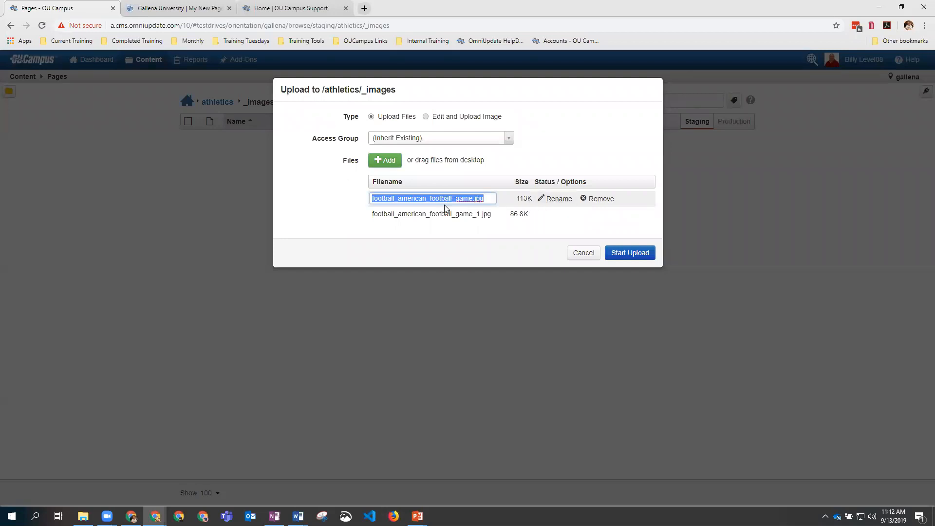
key(Return)
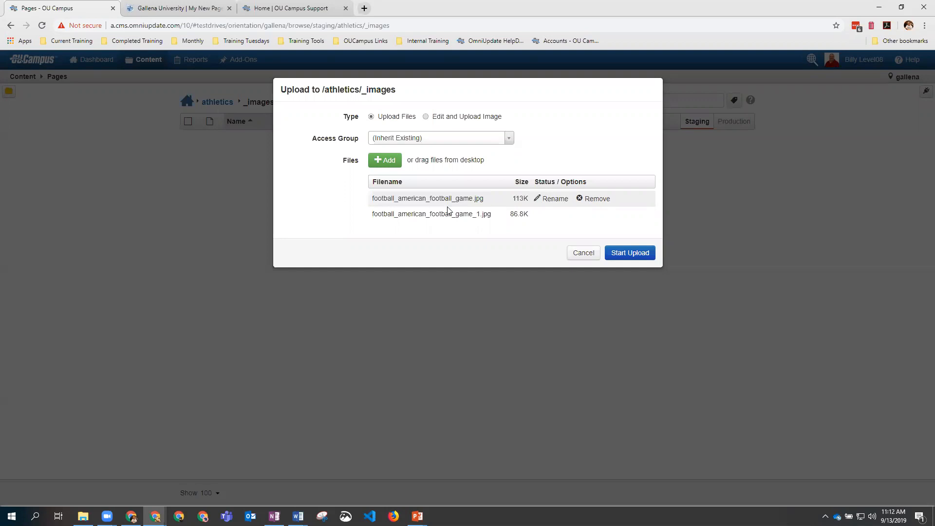
click(641, 257)
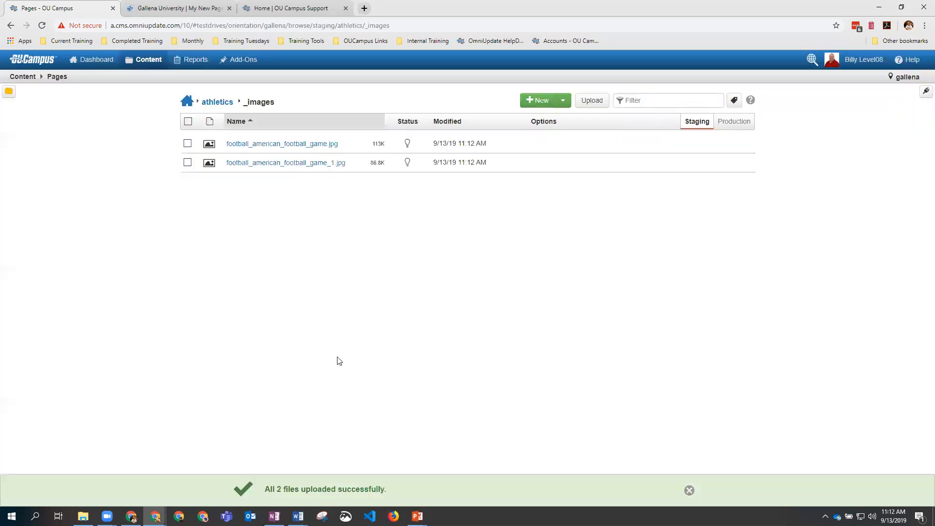
click(591, 100)
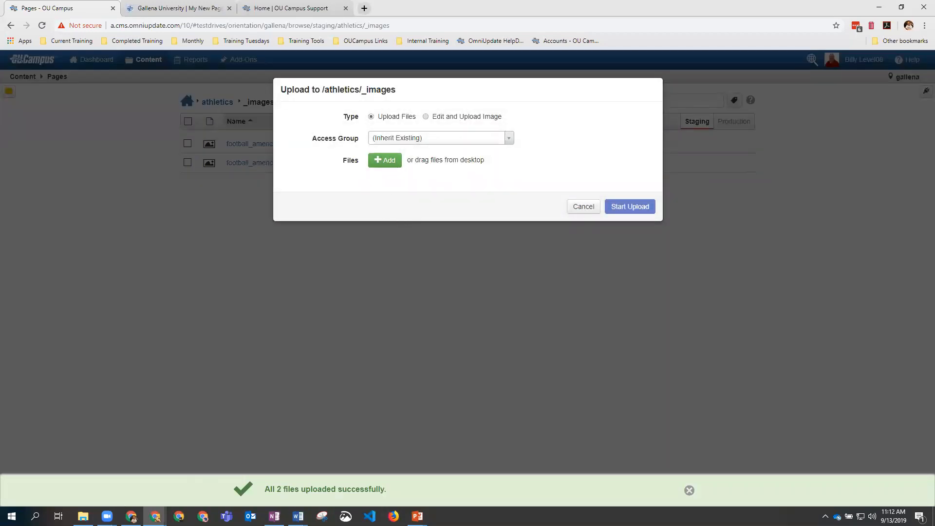
Step: Drag-upload photo_13174_20090815.jpg and photo_12939_20090811.jpg into _images, then open photo_13174 for editing
click(83, 516)
double_click(800, 242)
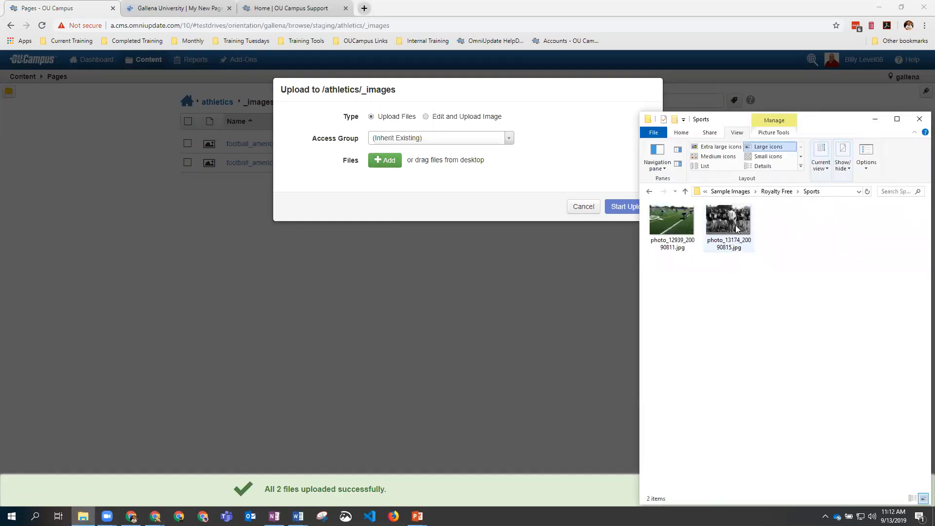
drag(737, 228, 473, 155)
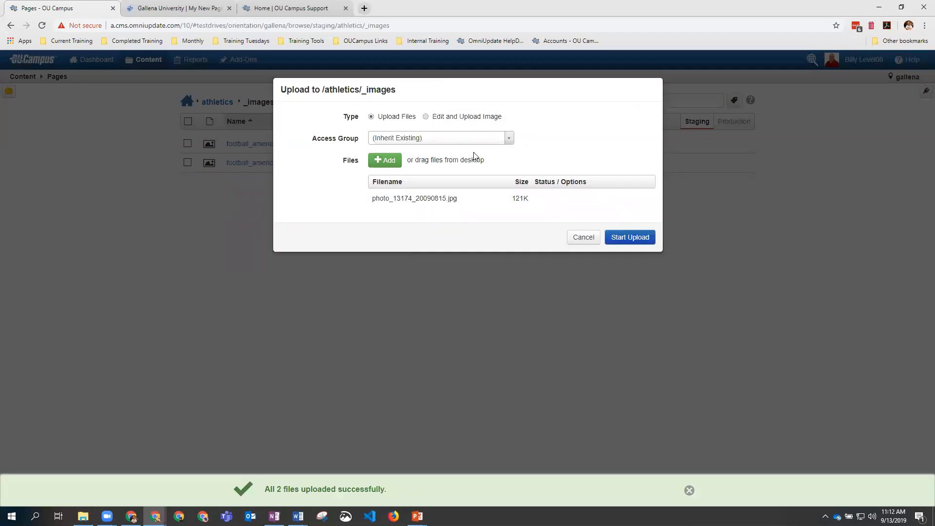
click(632, 244)
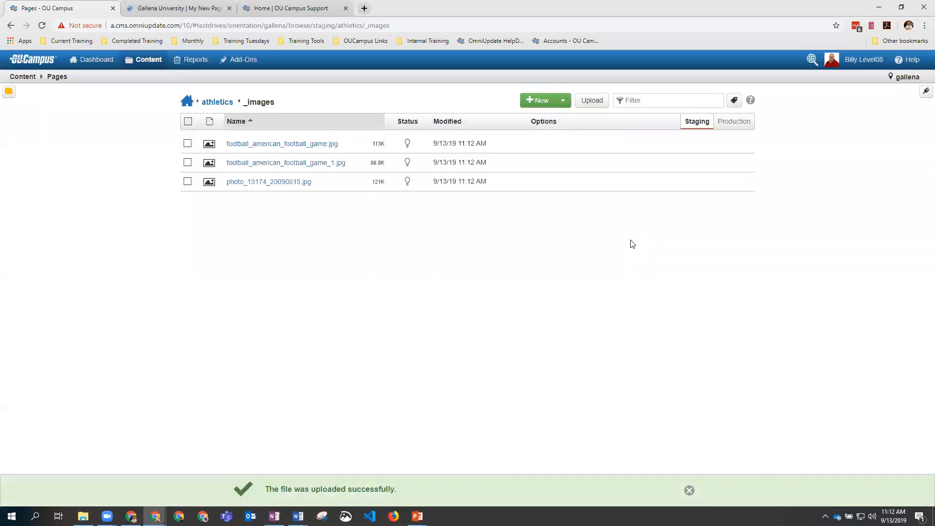
click(83, 516)
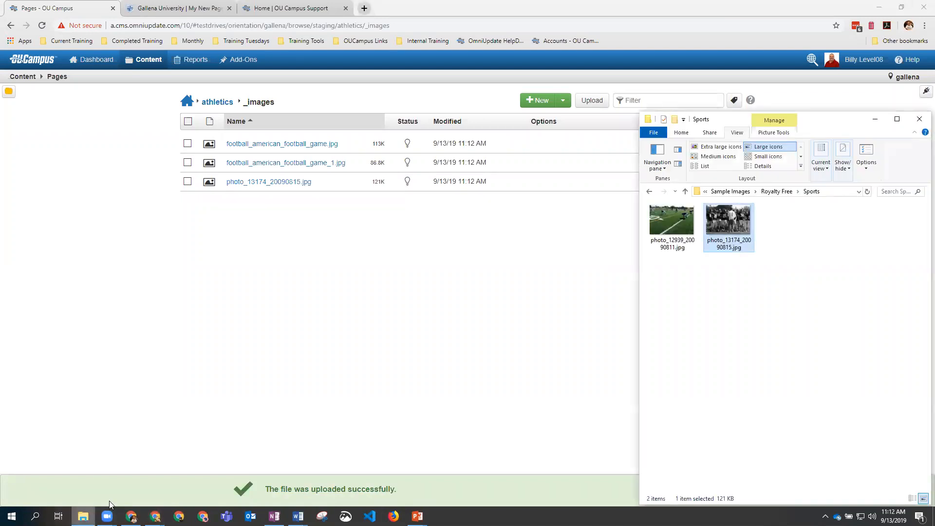
drag(683, 227, 247, 181)
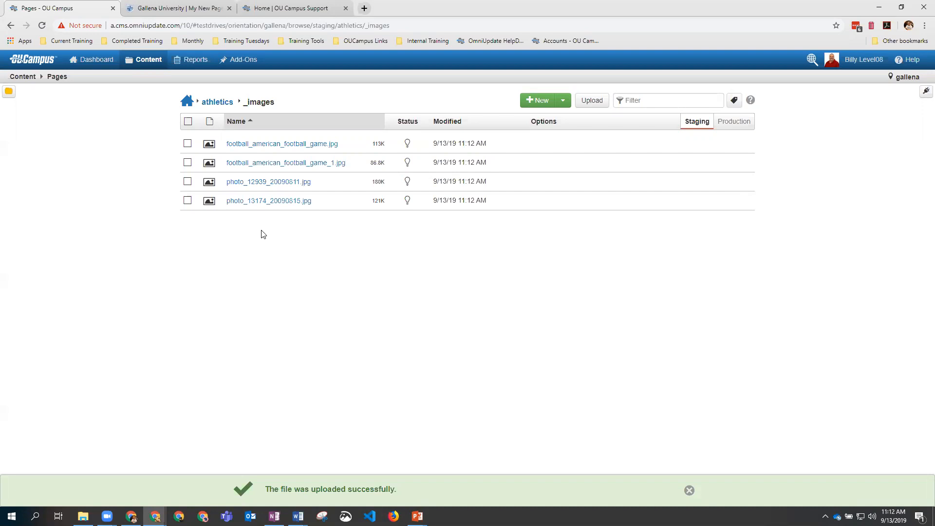
click(262, 201)
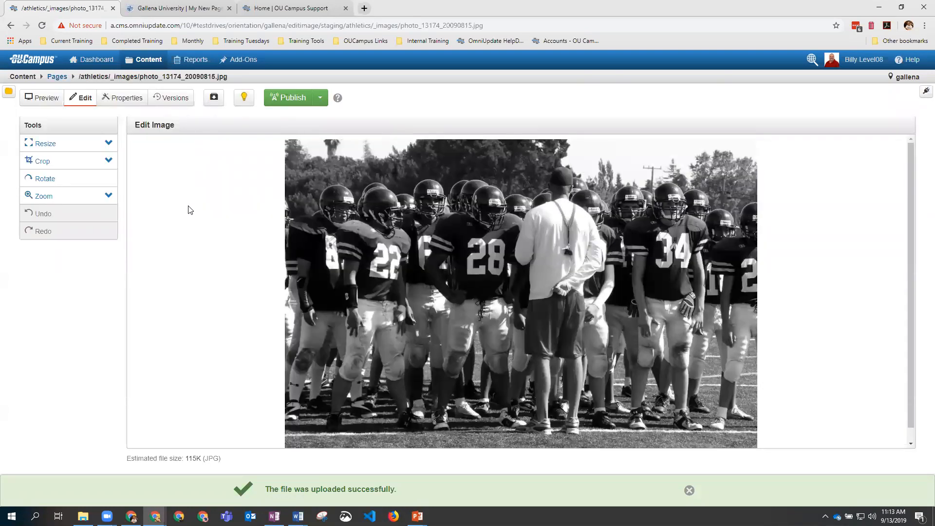
Step: Crop the photo to its right portion at 666 x 609, then try resizing and rotating
click(109, 161)
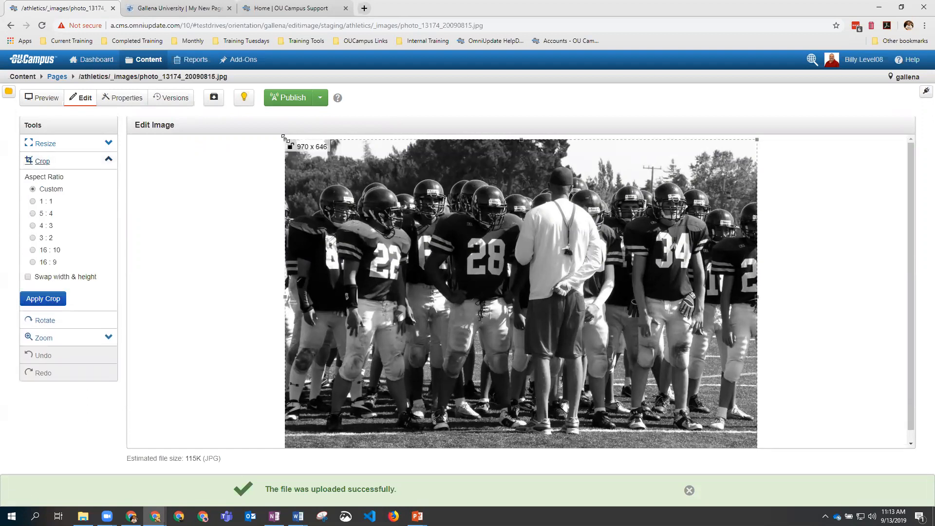
drag(285, 138, 433, 157)
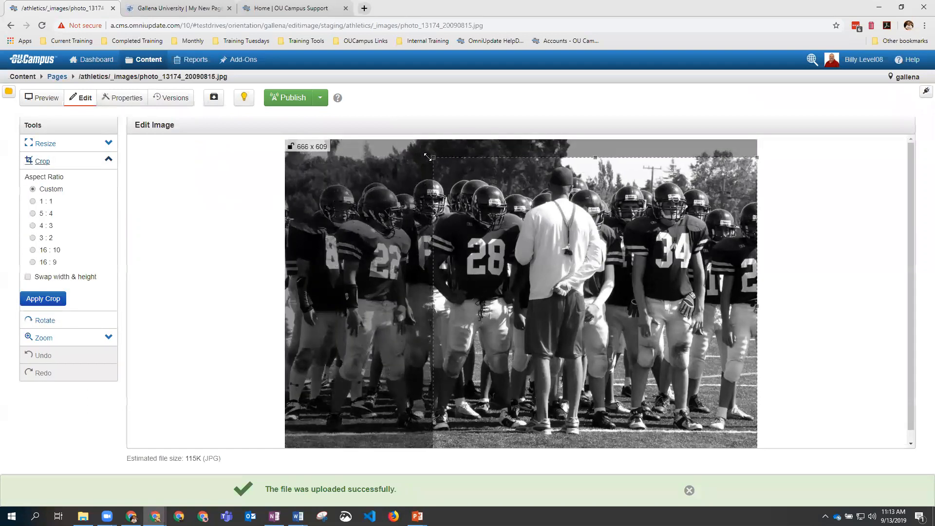
click(51, 299)
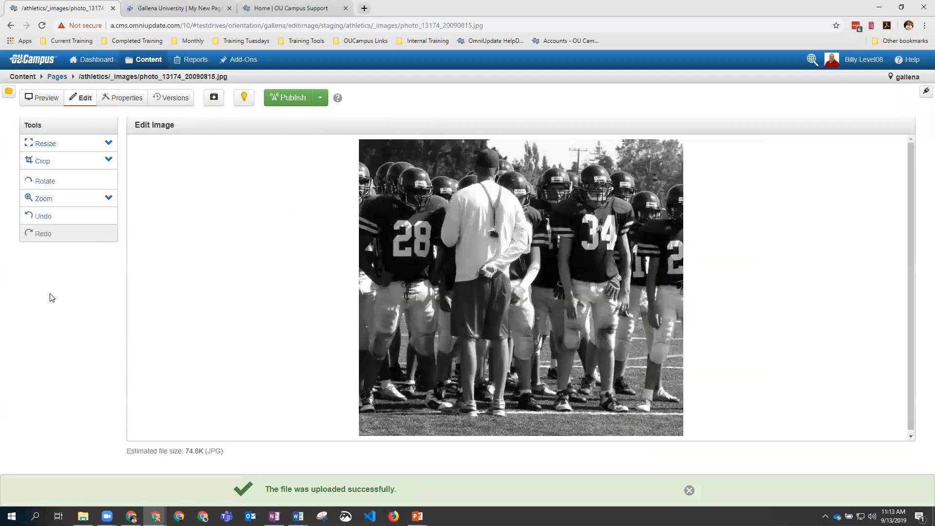
click(109, 145)
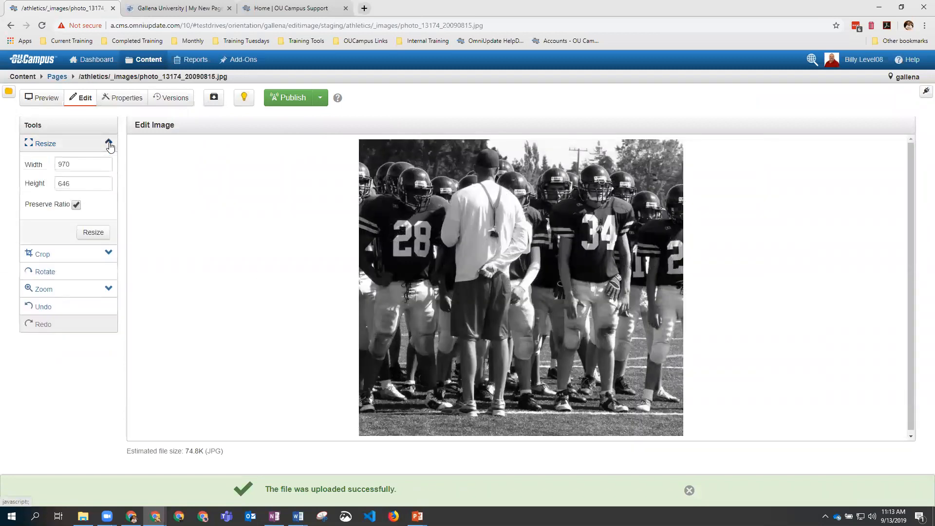
click(109, 144)
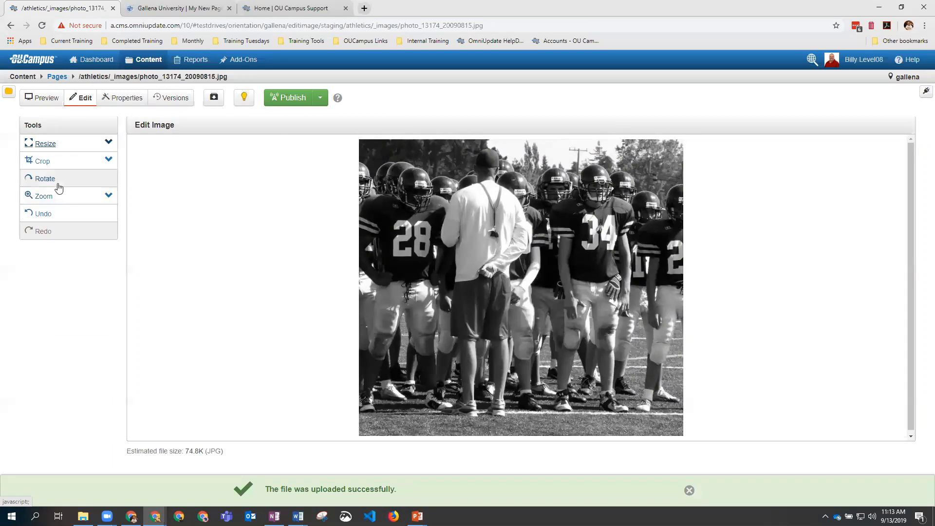
click(57, 187)
click(58, 186)
click(57, 186)
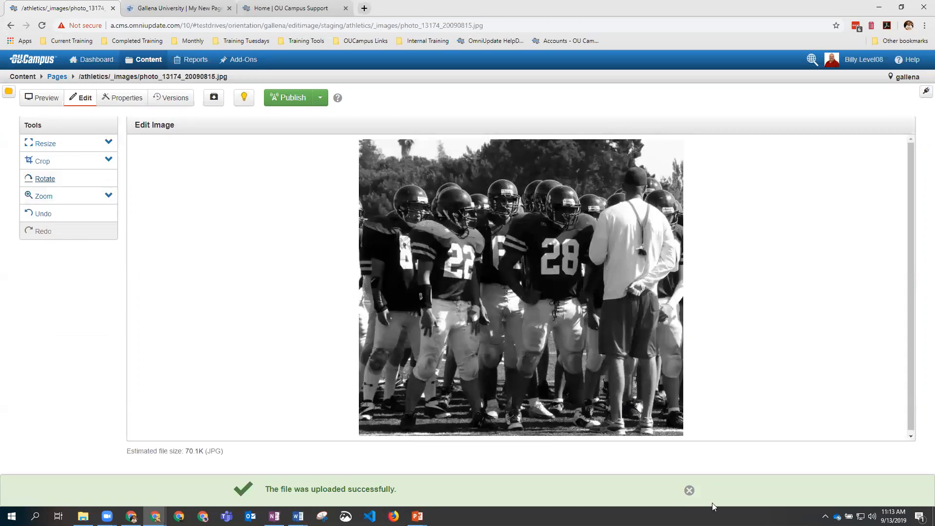
Step: Save the edited image as a new file named photo_13174_20090815-v2.jpg
click(687, 490)
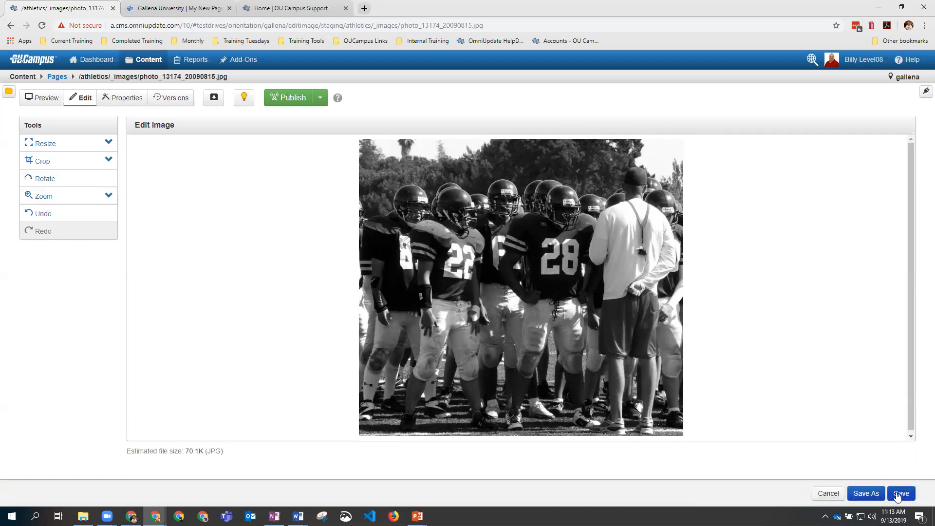
click(872, 495)
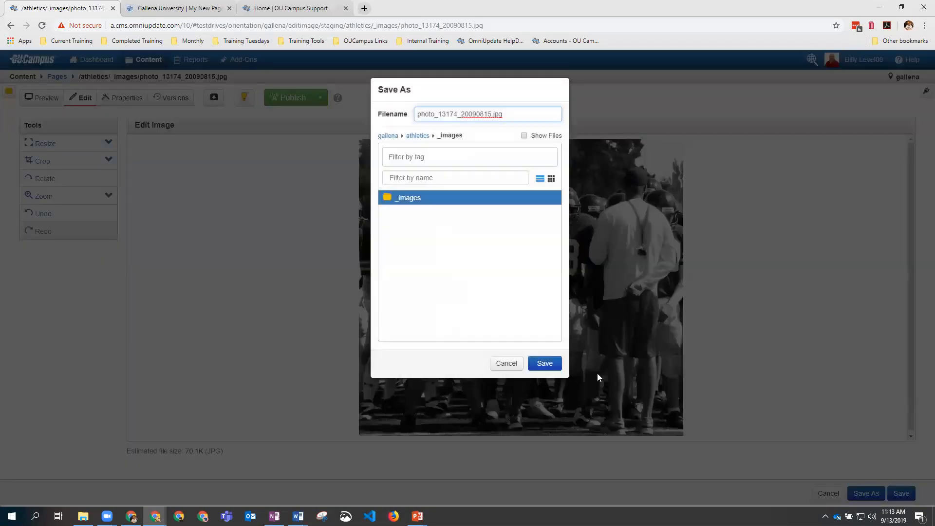
click(492, 115)
text(-v2)
click(545, 368)
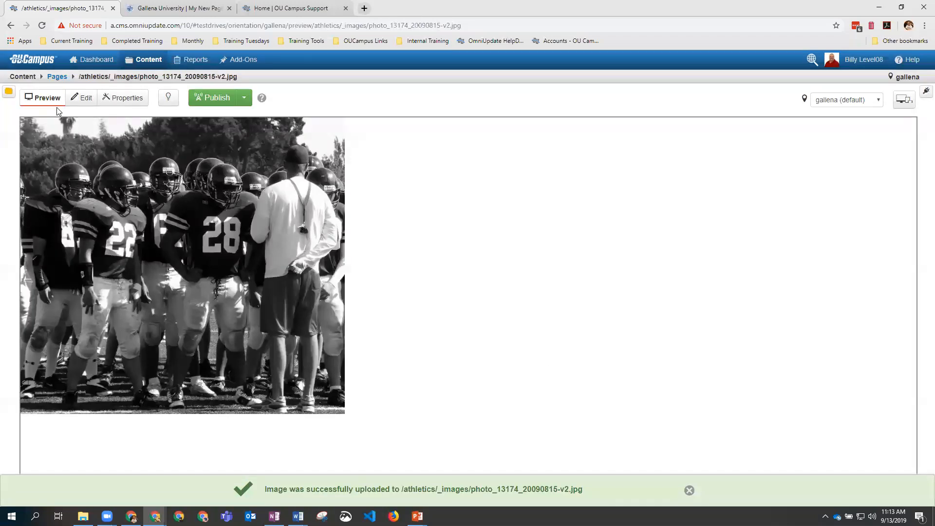
Step: Return to the _images file listing and check its Production side before publishing
click(58, 77)
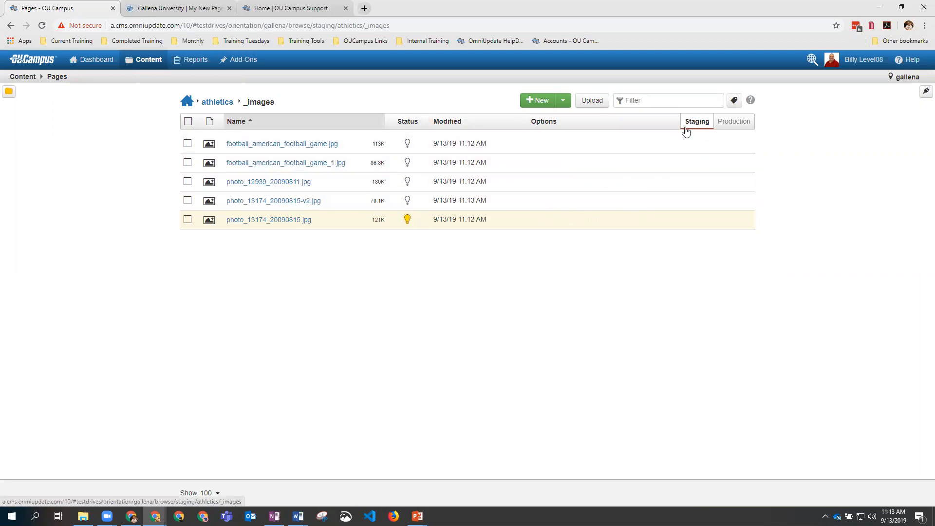
click(734, 124)
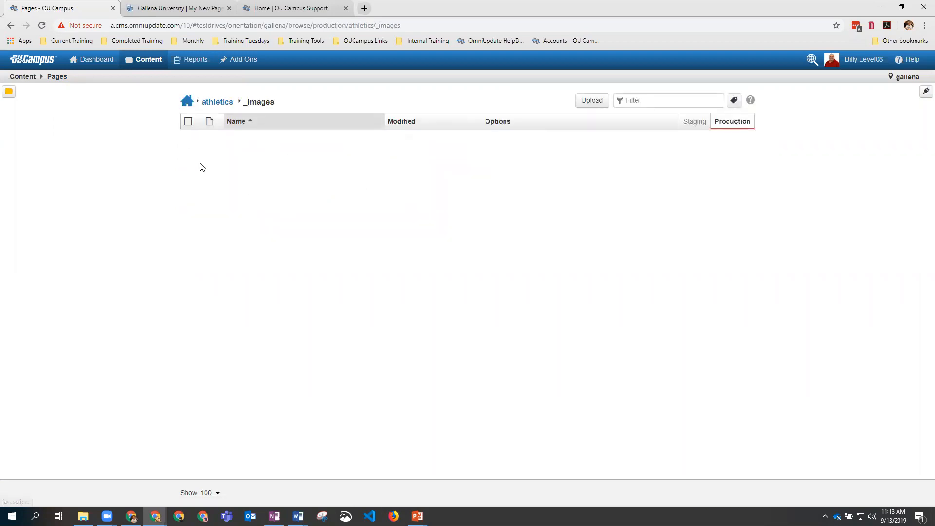
click(692, 123)
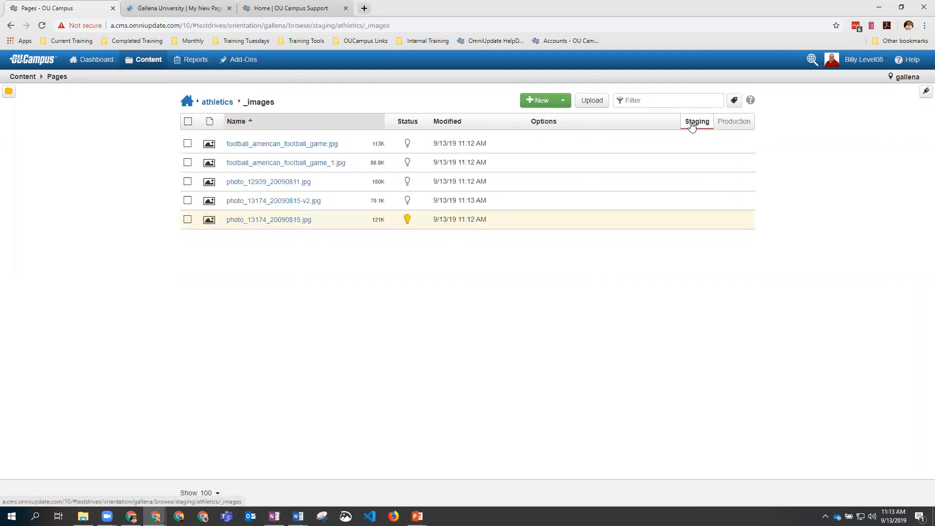
Step: Publish all five _images photos and confirm they appear on the Production tab
click(188, 121)
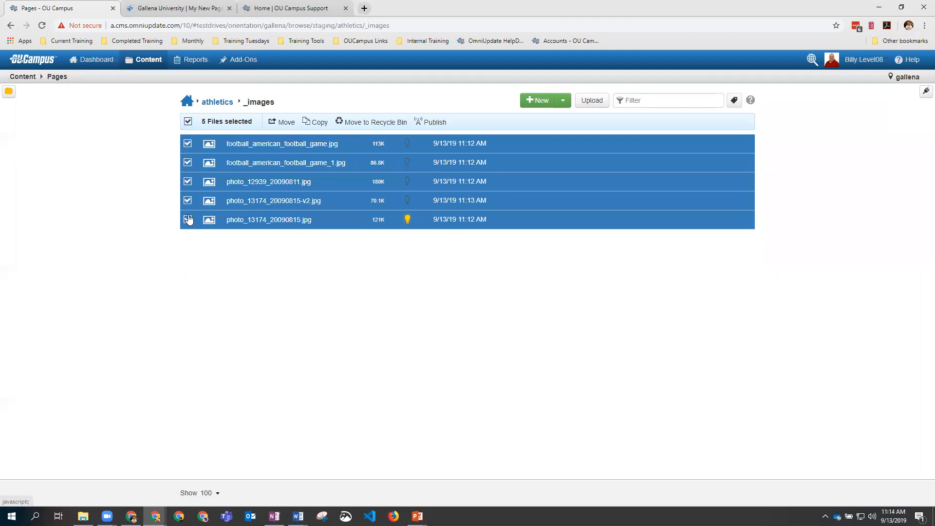
click(439, 122)
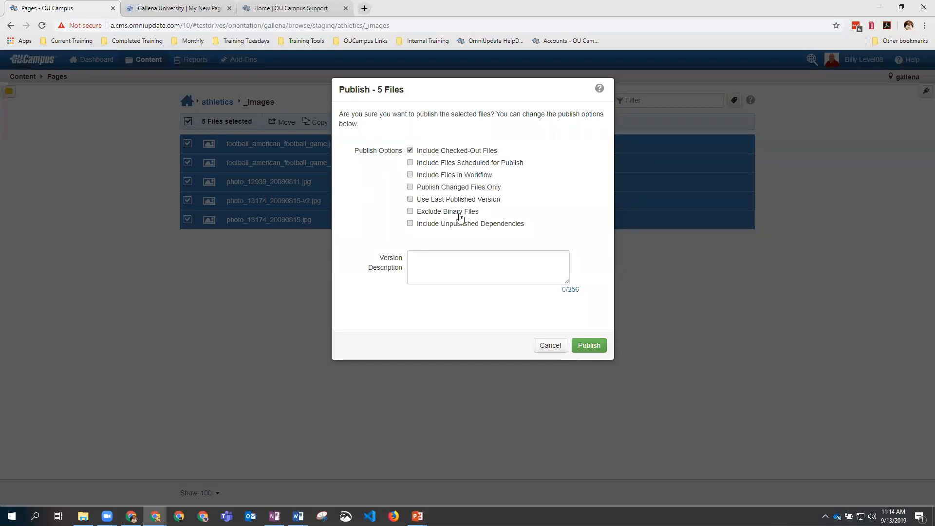
click(599, 347)
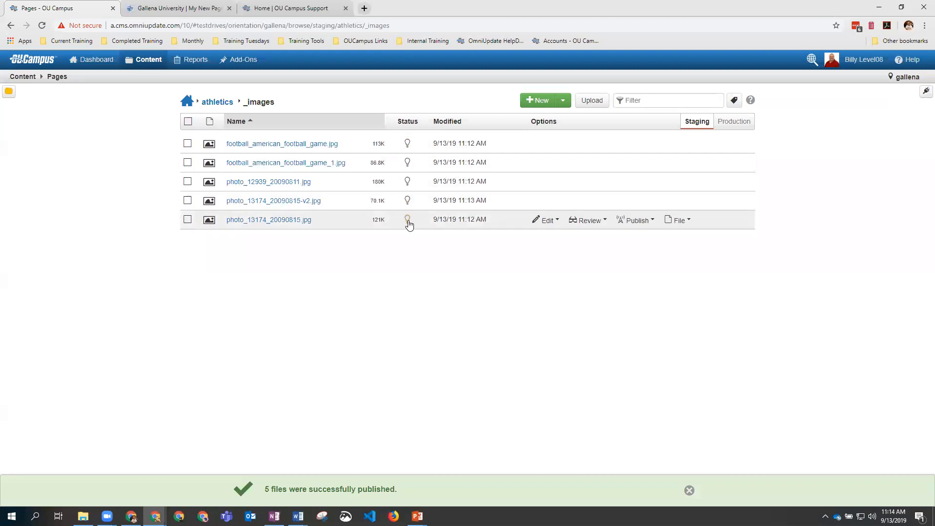
click(741, 126)
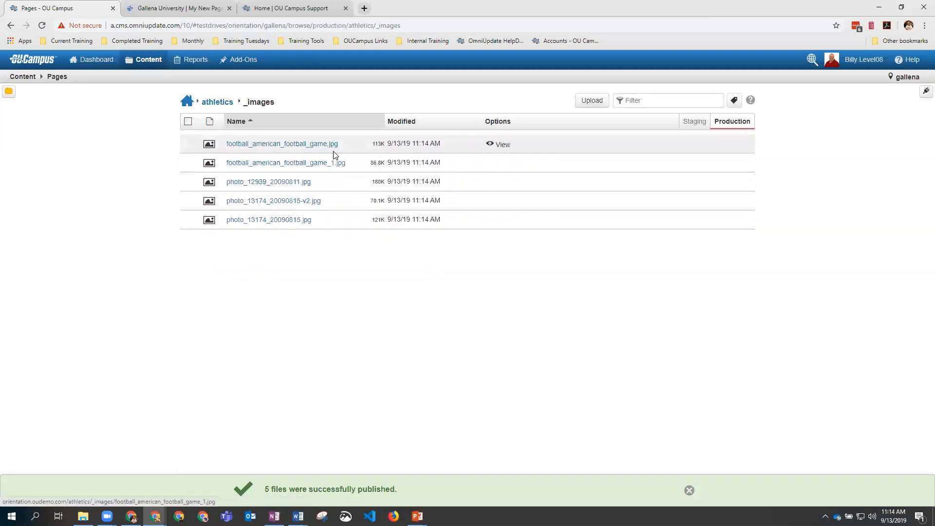
click(692, 125)
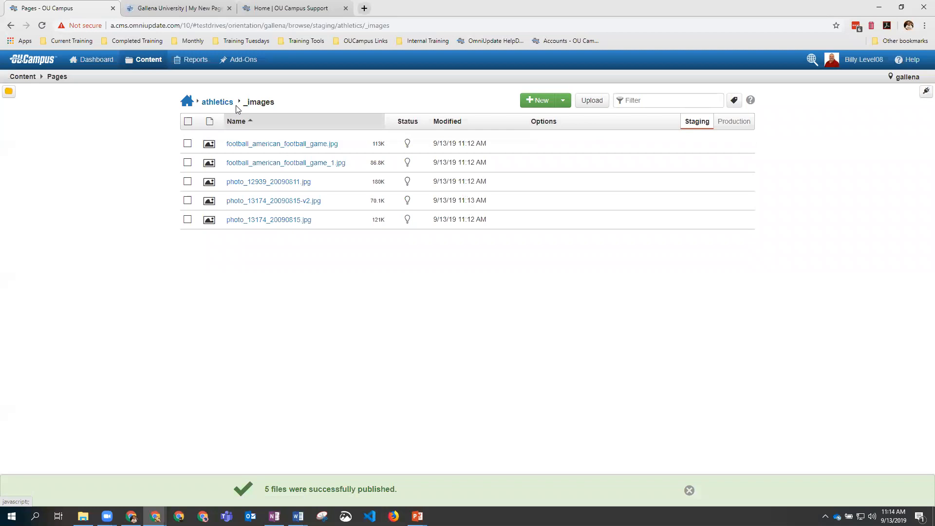
Step: Open athletics/football/index.pcf and edit its Main Content region
click(217, 102)
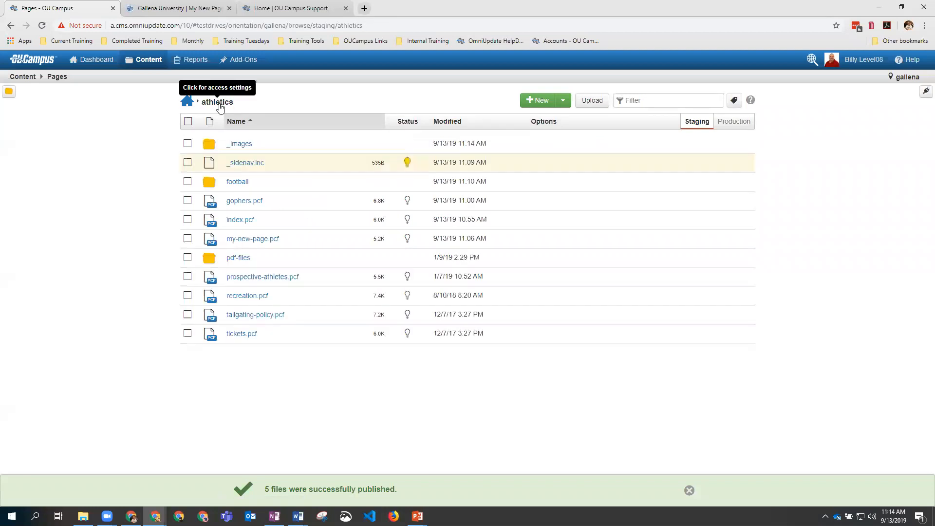
click(232, 183)
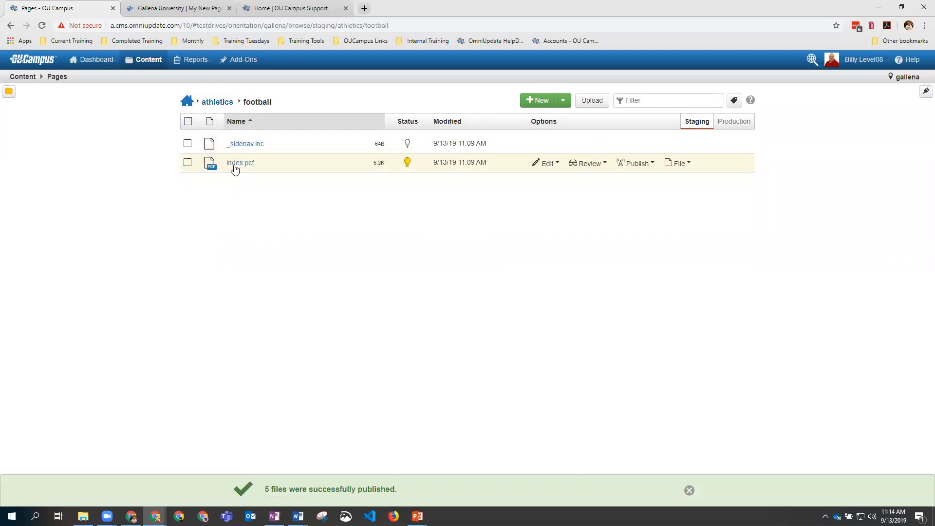
click(237, 165)
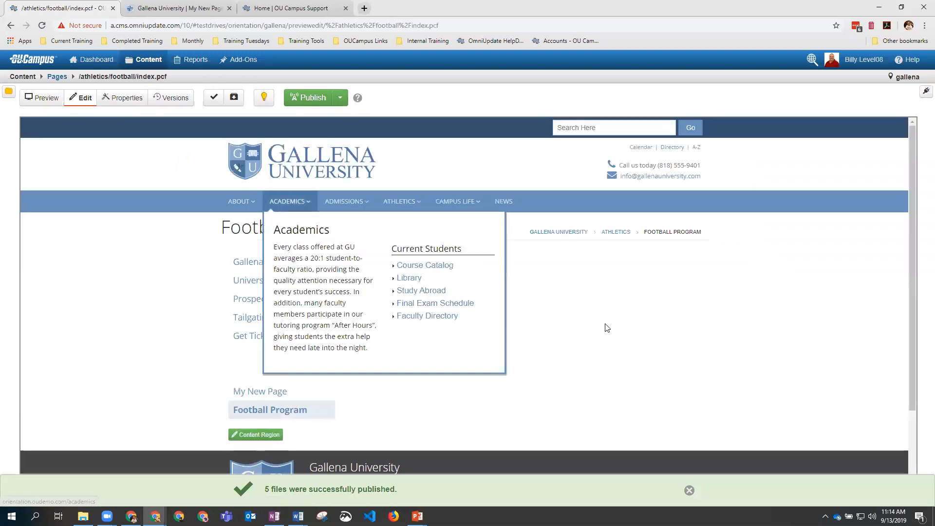
click(367, 252)
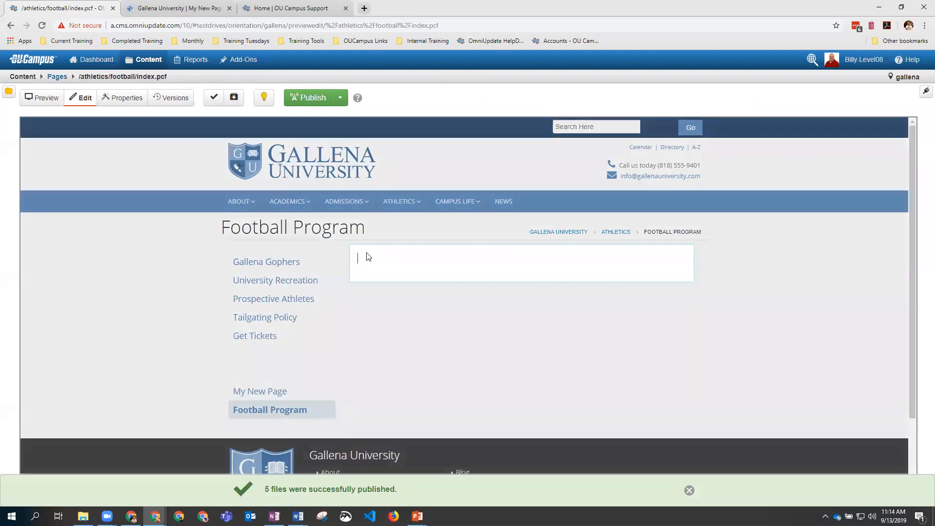
Step: Choose football_american_football_game.jpg from athletics/_images as the image source
click(267, 139)
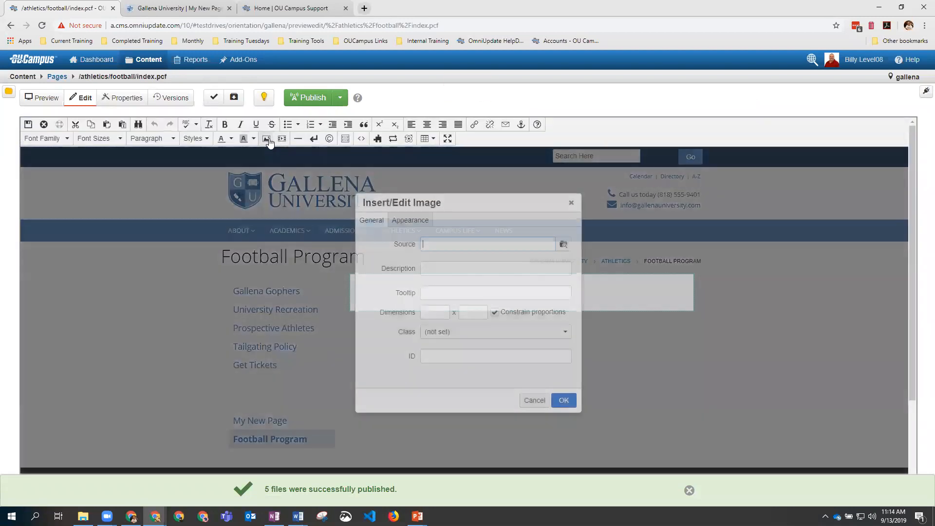
click(563, 245)
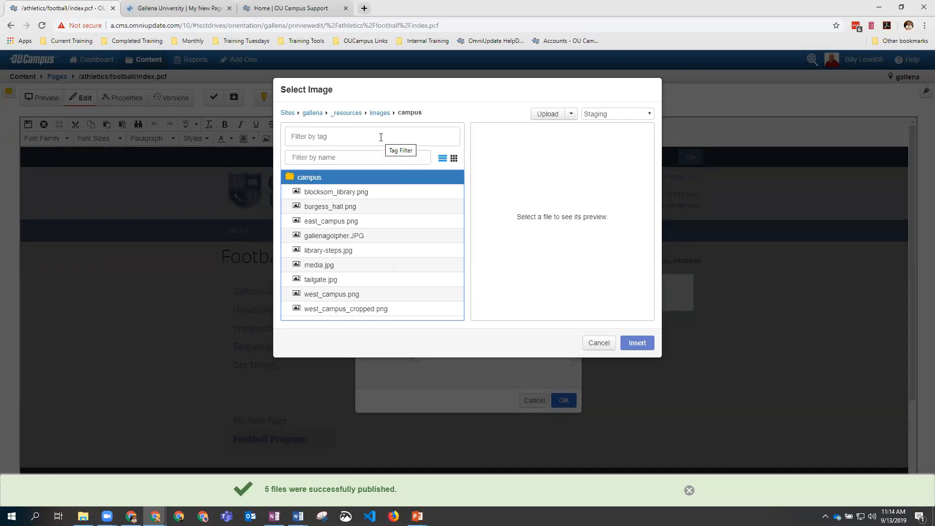
click(312, 113)
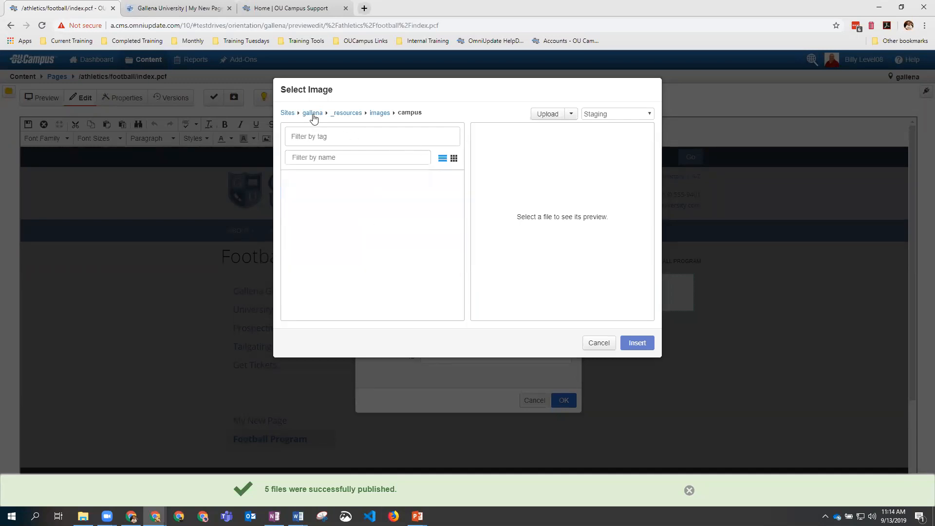
click(317, 250)
click(321, 193)
click(351, 193)
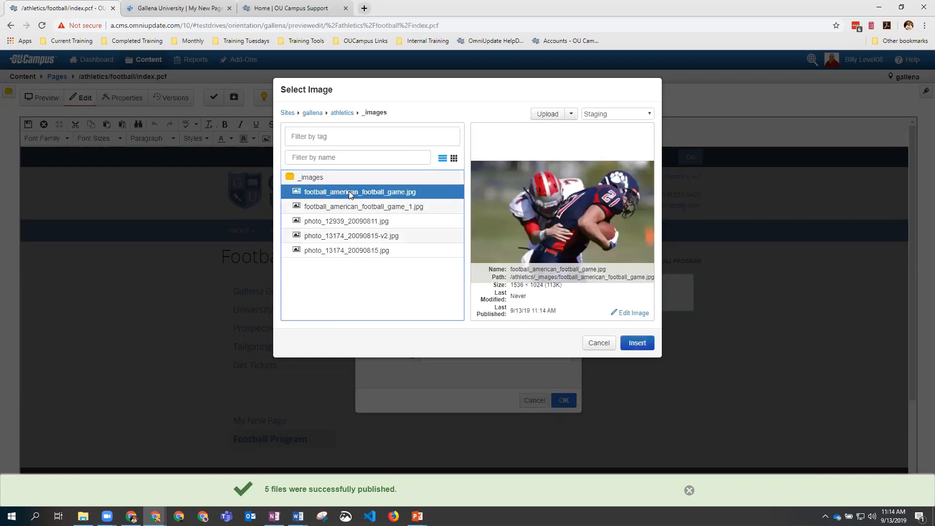
click(632, 342)
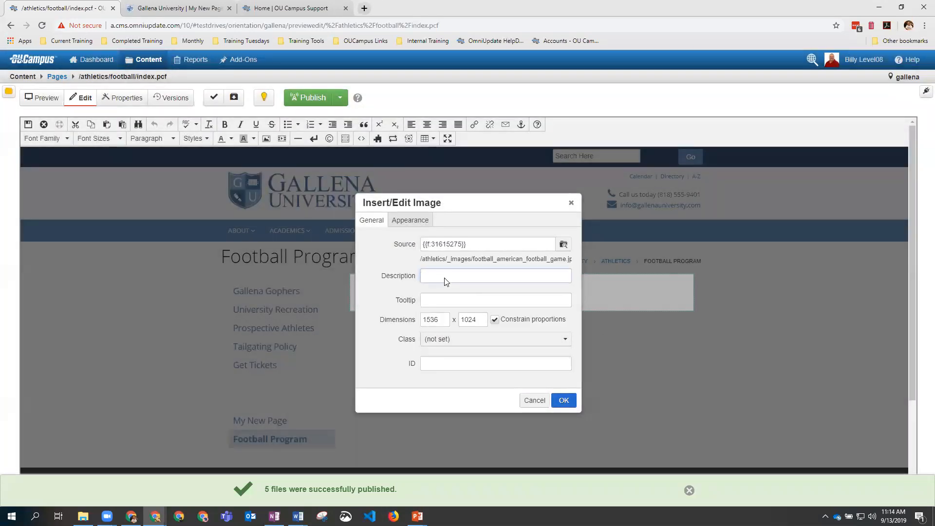
Step: Set the image description and tooltip to Football, width 350, and insert it
text(Football)
key(ctrl+c)
click(444, 300)
key(ctrl+v)
double_click(431, 319)
text(35)
click(569, 403)
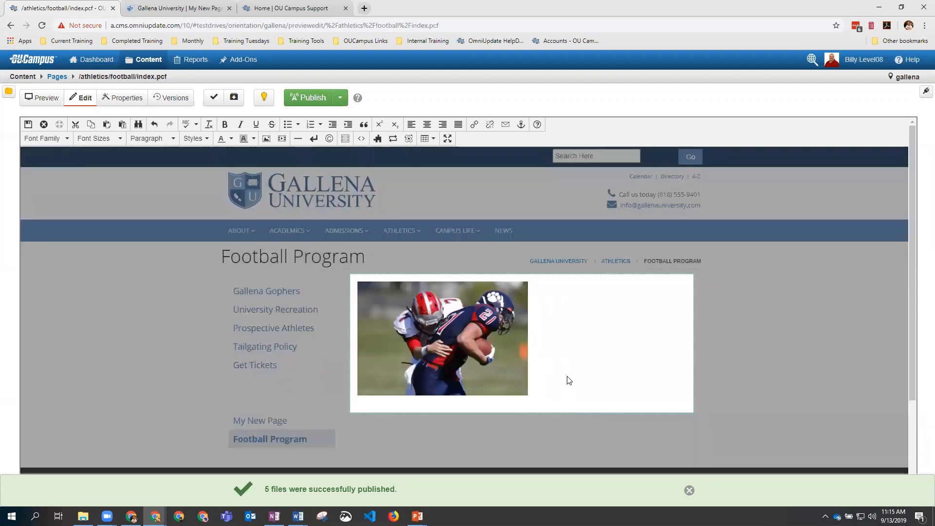
Step: Save and publish the Football Program page, then view it live in a new window
click(27, 125)
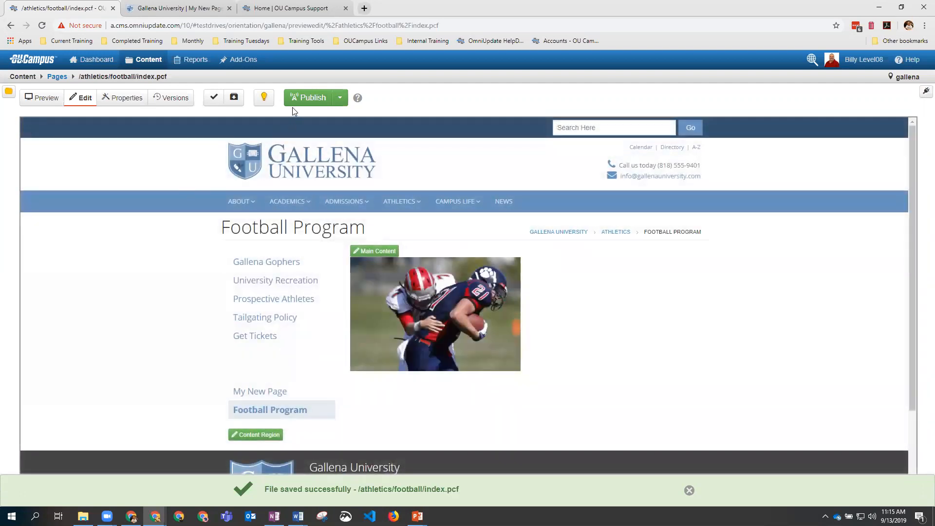
click(295, 98)
click(600, 340)
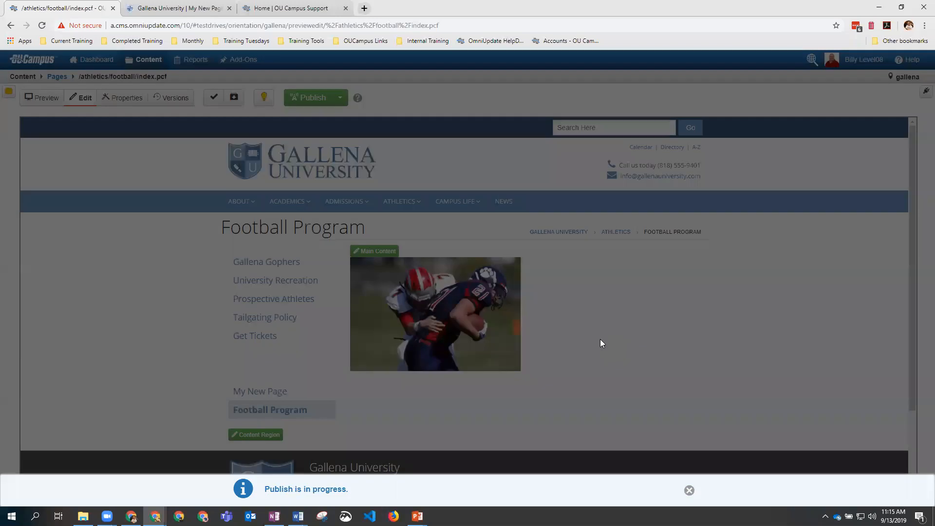
click(322, 495)
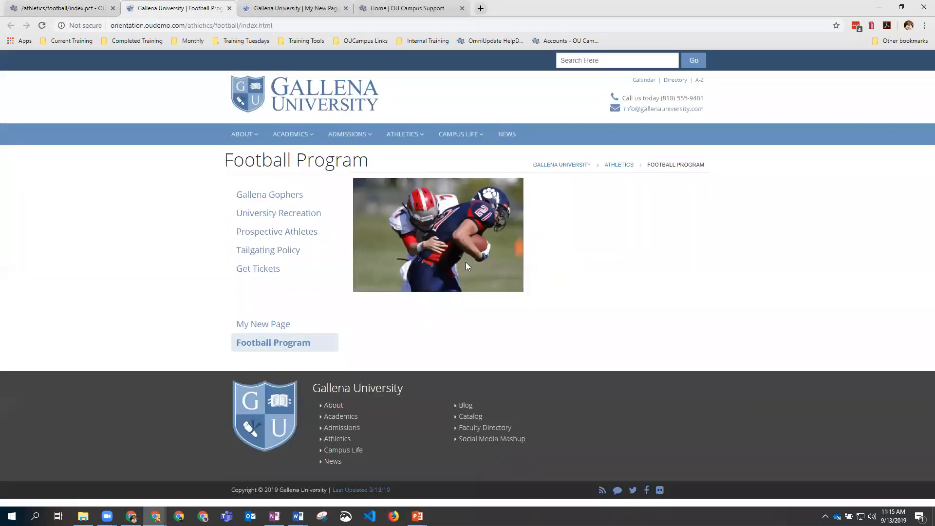
Step: Close the extra browser tabs and reopen Main Content with a new line below the photo
click(346, 9)
click(345, 8)
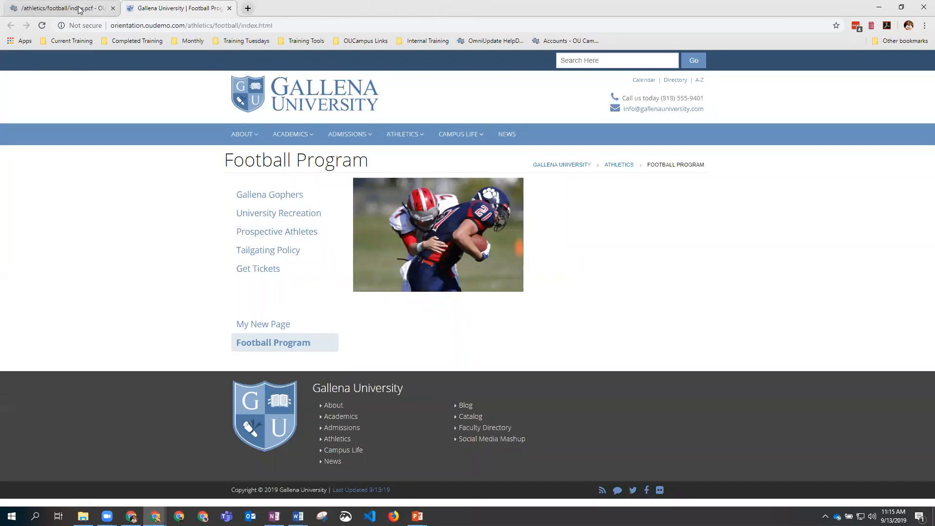
click(63, 8)
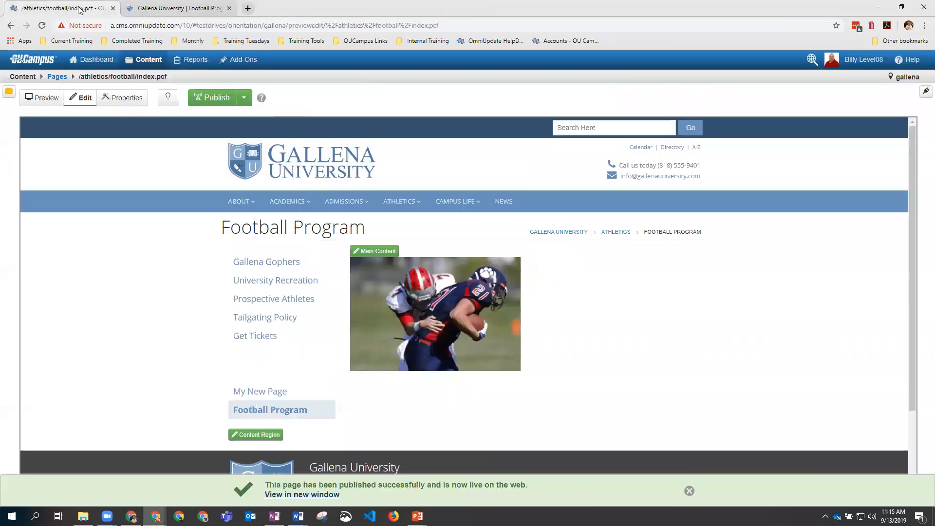
click(368, 251)
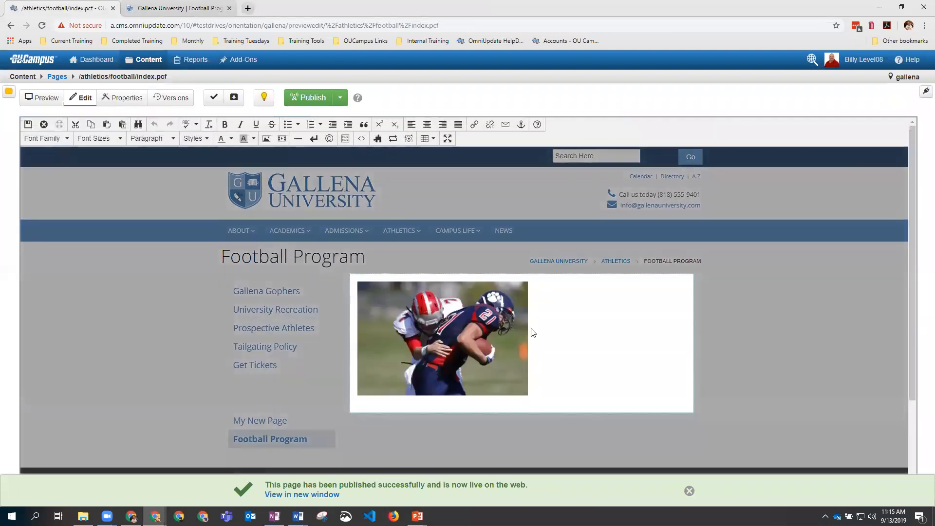
click(549, 333)
key(Return)
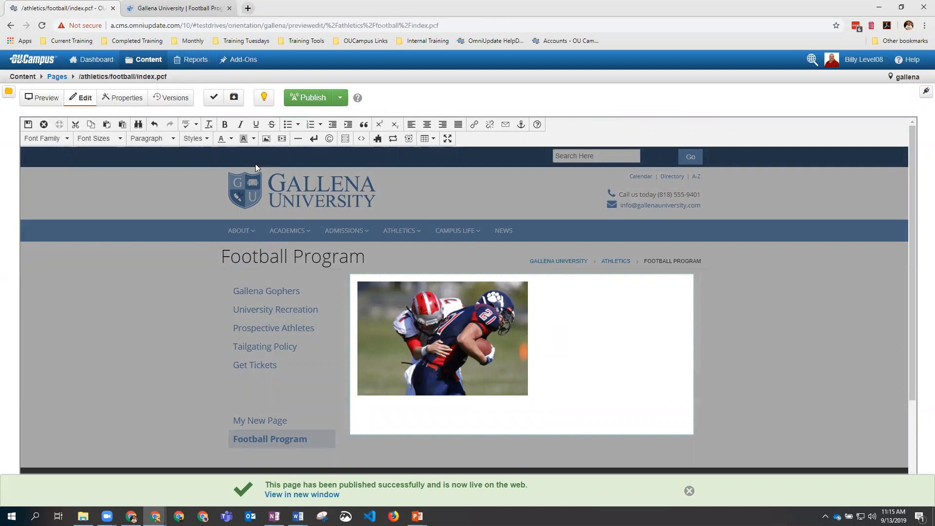
Step: Start inserting a second image and browse to the athletics/_images folder
click(266, 138)
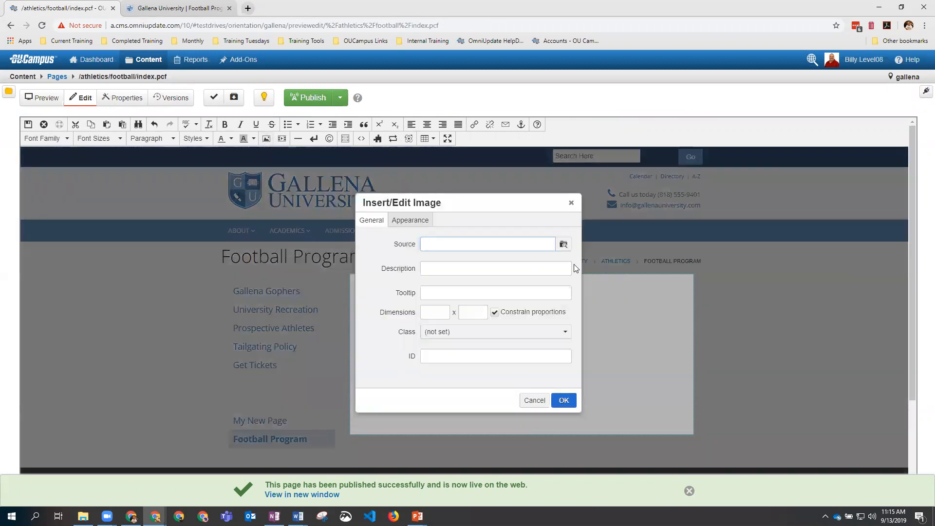
click(562, 245)
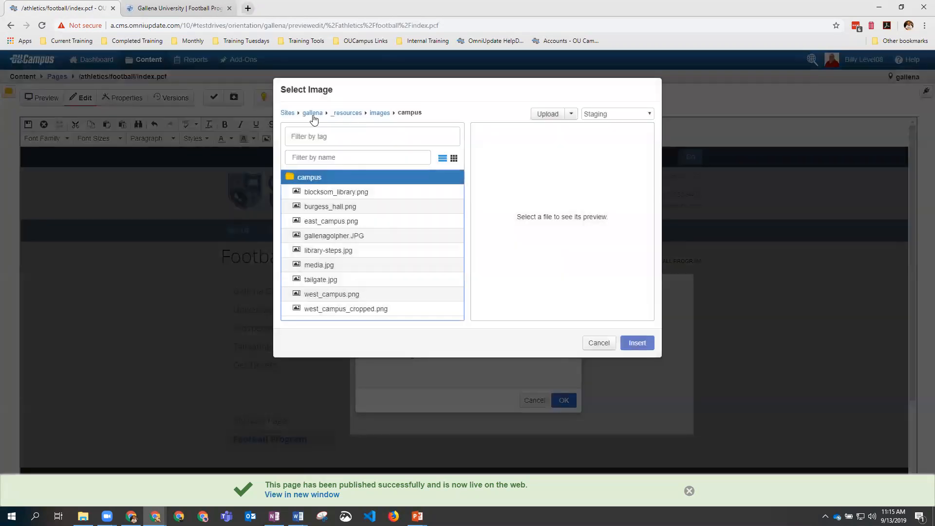
click(312, 114)
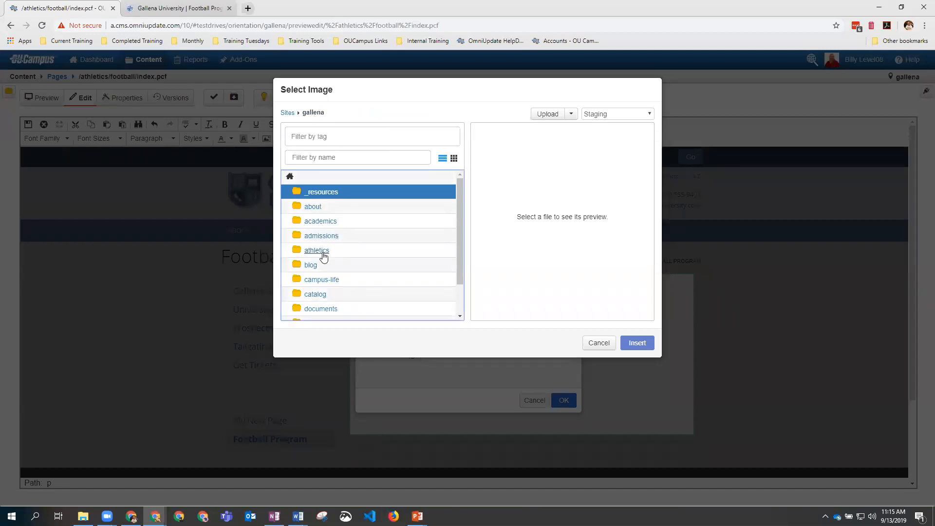
click(324, 253)
click(323, 192)
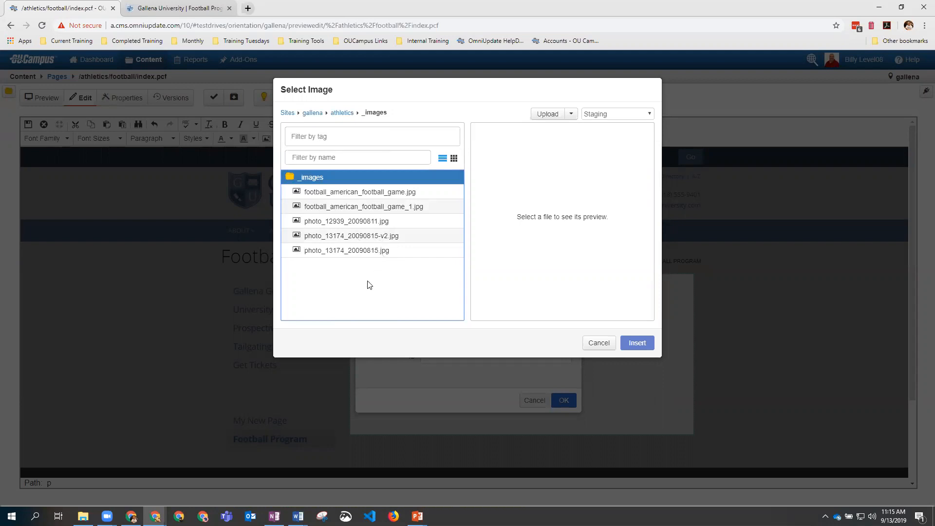
Step: Upload american_football_football_team_0.jpg into _images and use it as the image source
click(548, 114)
right_click(549, 117)
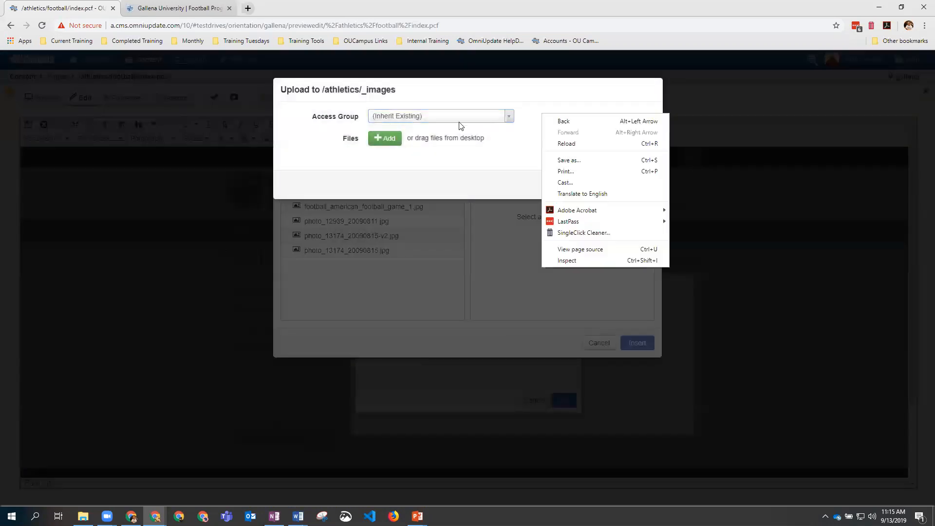
click(382, 138)
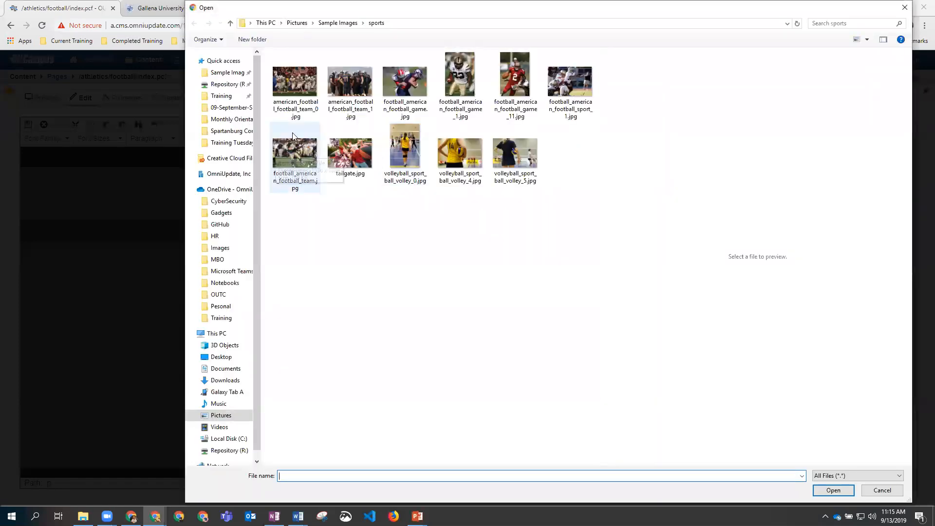
click(290, 83)
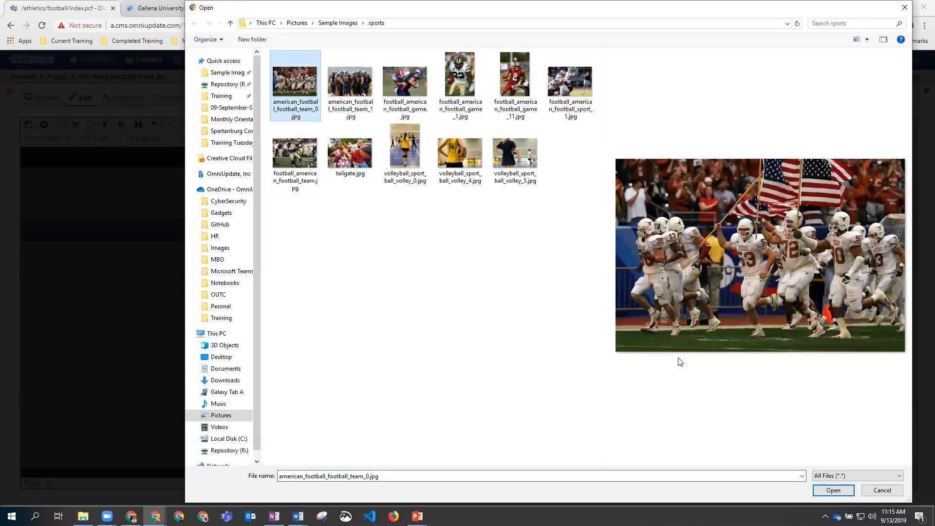
click(833, 491)
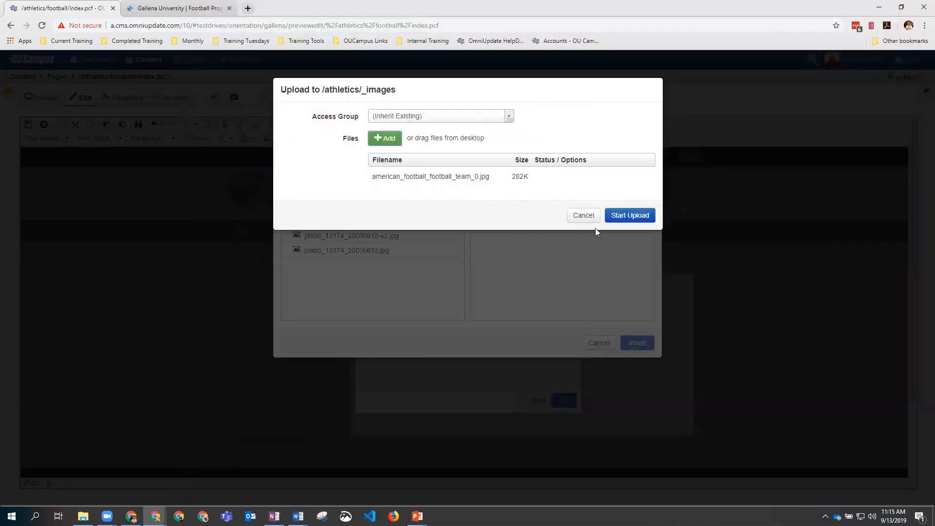
click(628, 217)
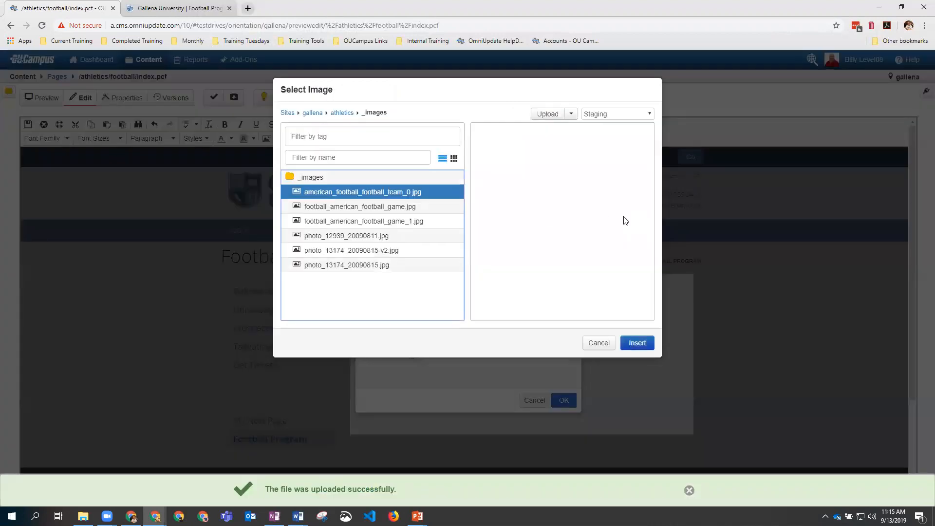
click(638, 343)
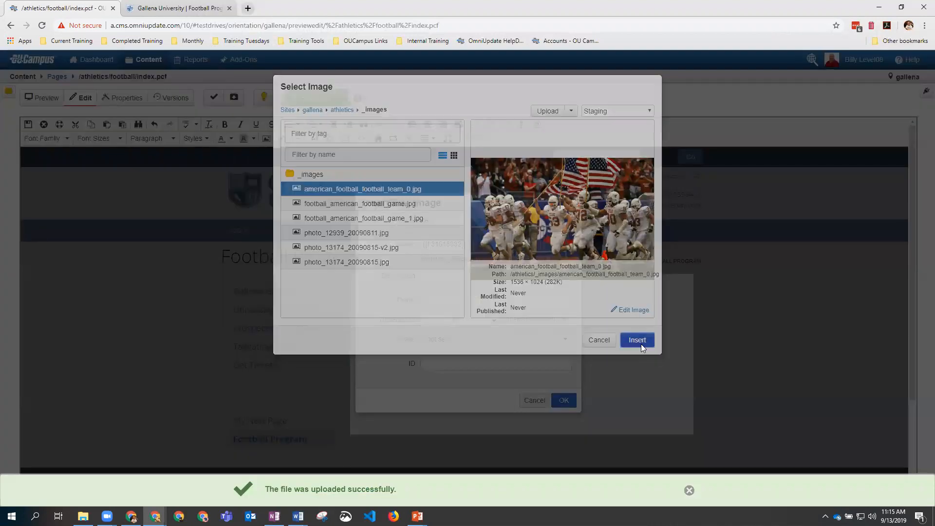
Step: Give the team photo description Texas and width 250, insert it, and save the page
click(445, 280)
text(Texas)
double_click(433, 320)
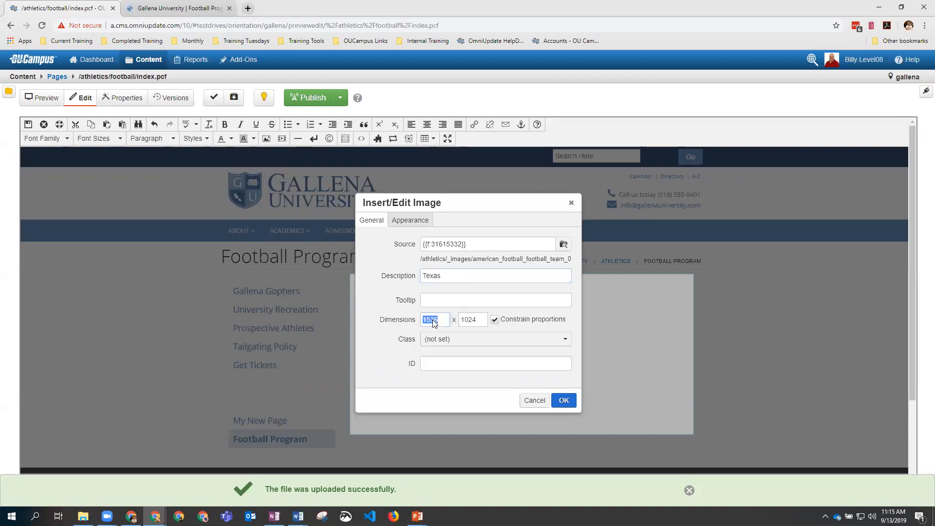
text(250)
click(471, 320)
click(564, 400)
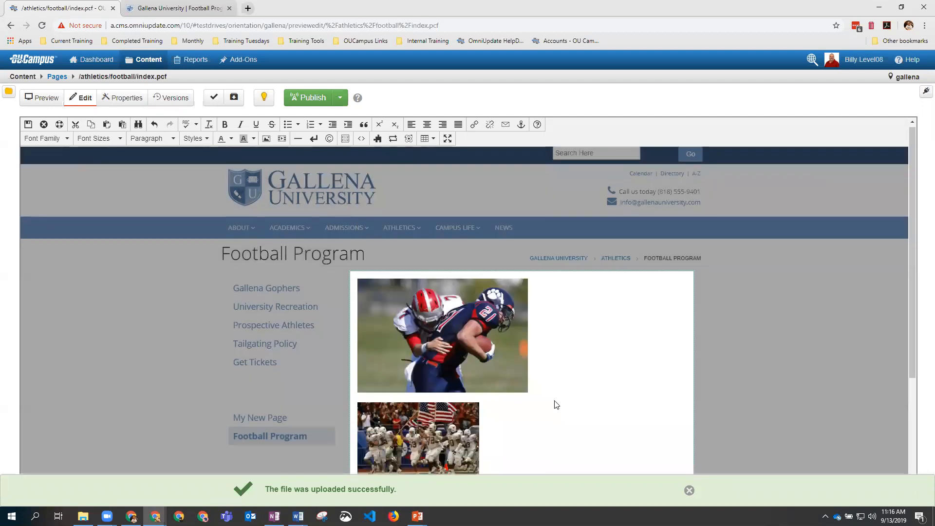
scroll(421, 315, down, 3)
scroll(121, 211, up, 1)
click(25, 126)
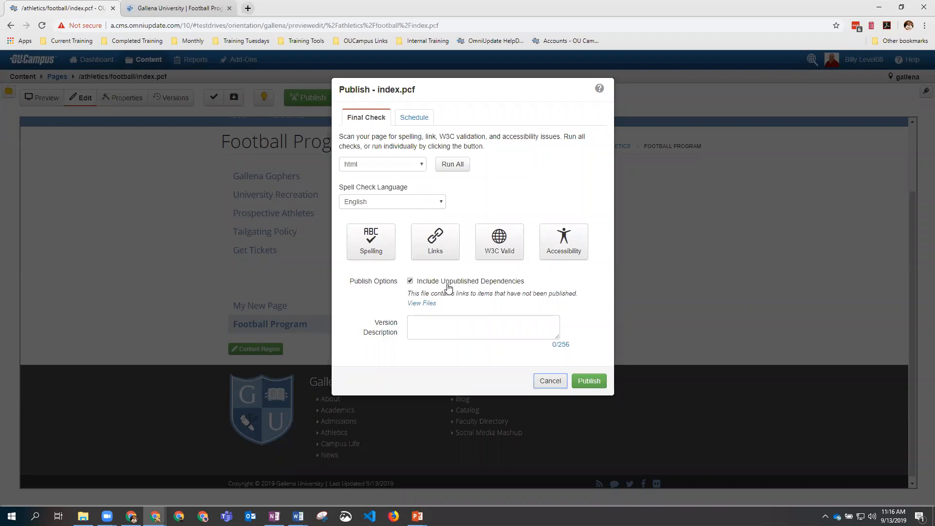
Step: Review the unpublished team photo dependency and publish index.pcf including it
click(428, 304)
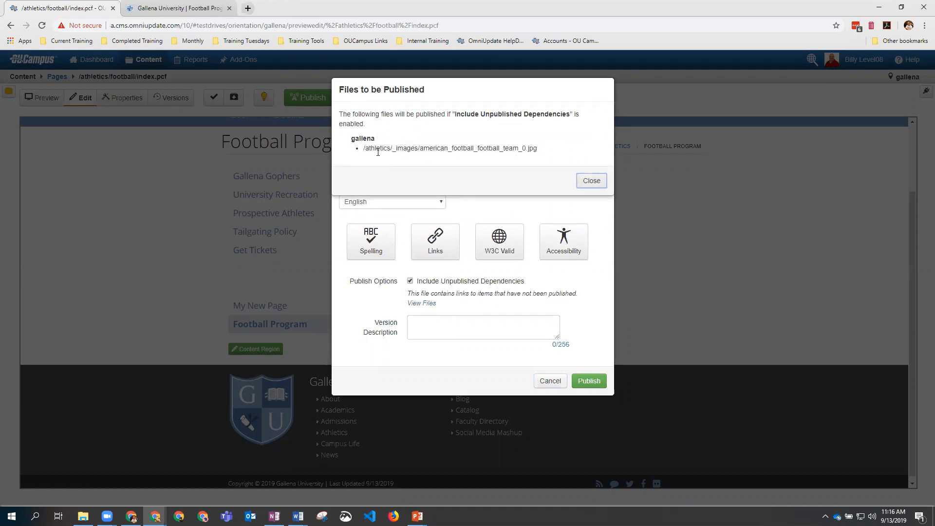
click(591, 180)
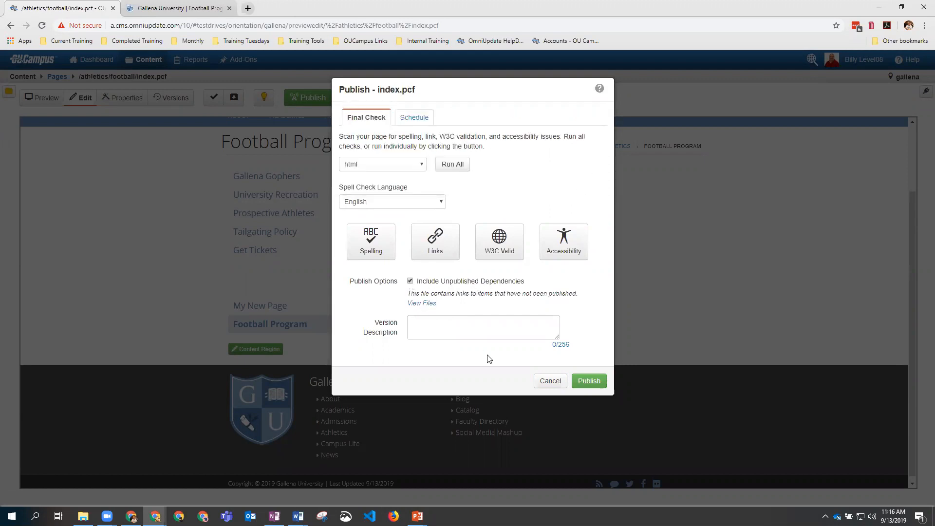
click(589, 381)
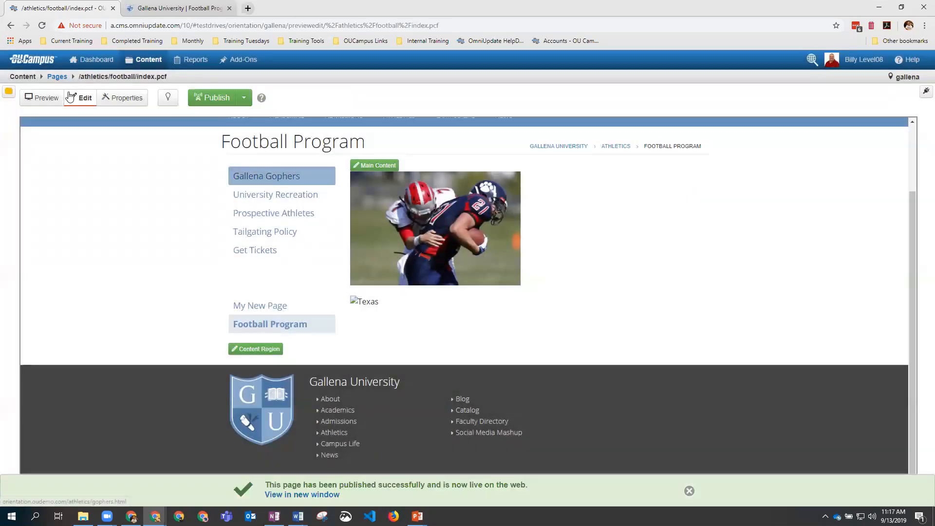
click(42, 27)
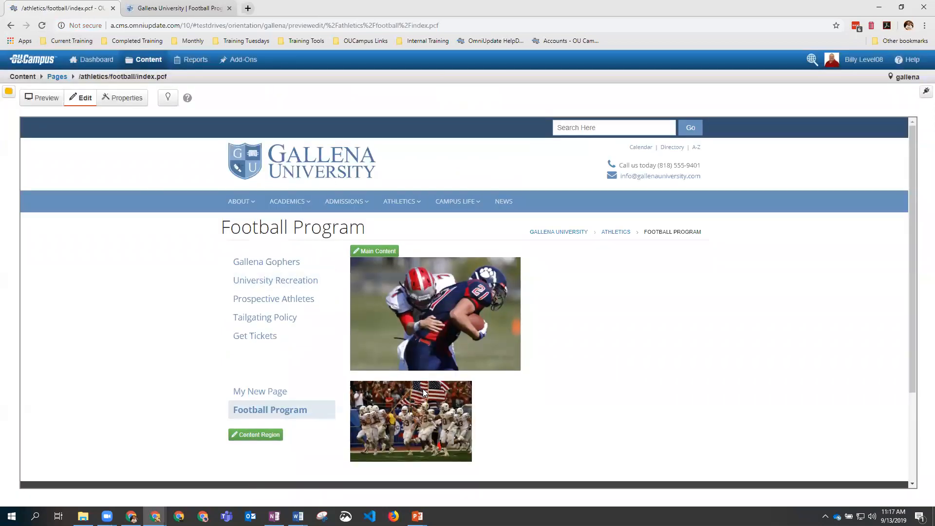
Step: Reload the live Football Program page to see the team photo, then return to the editor
click(170, 8)
click(42, 28)
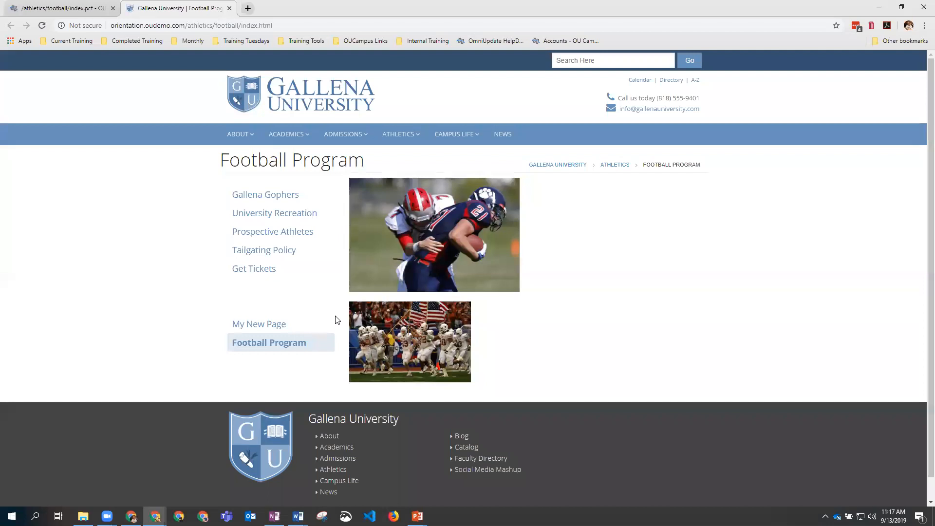
click(62, 8)
mouse_move(149, 62)
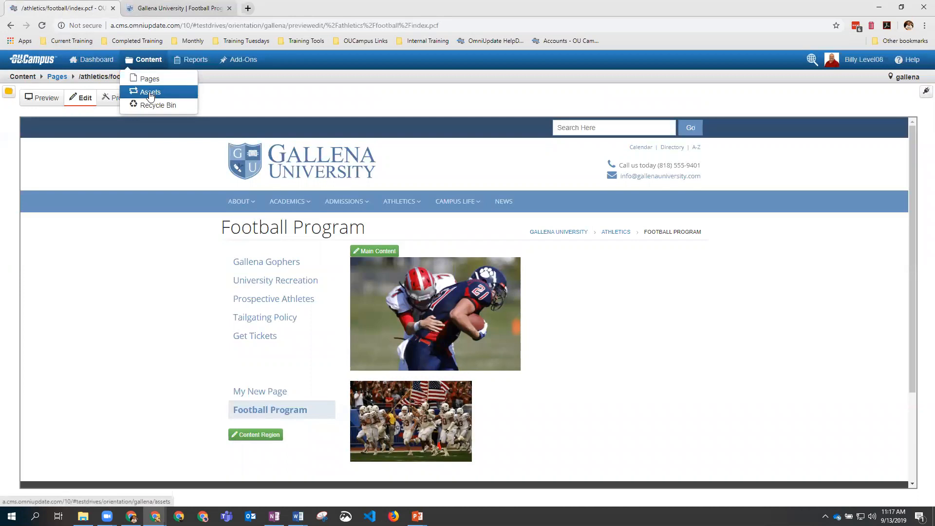
right_click(150, 95)
Step: Open the Assets list in a new tab and start a new Web Content asset
click(171, 101)
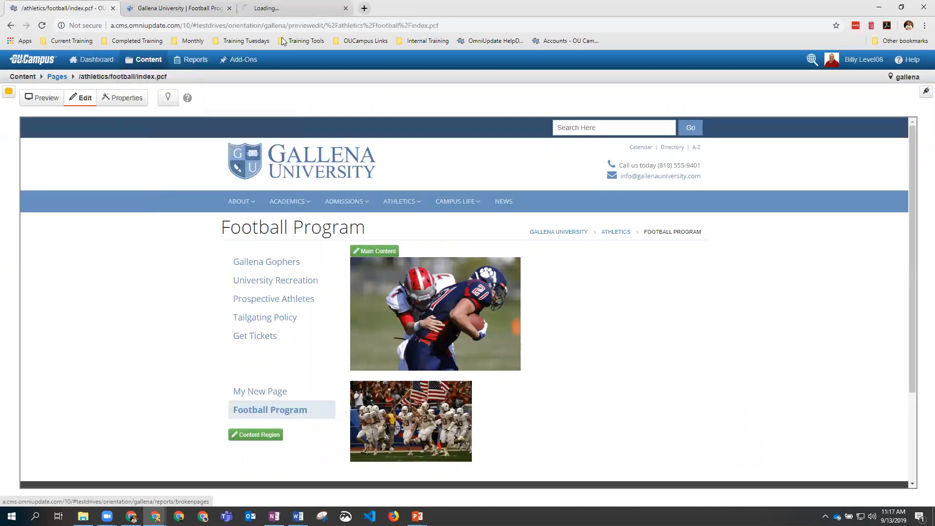
click(283, 8)
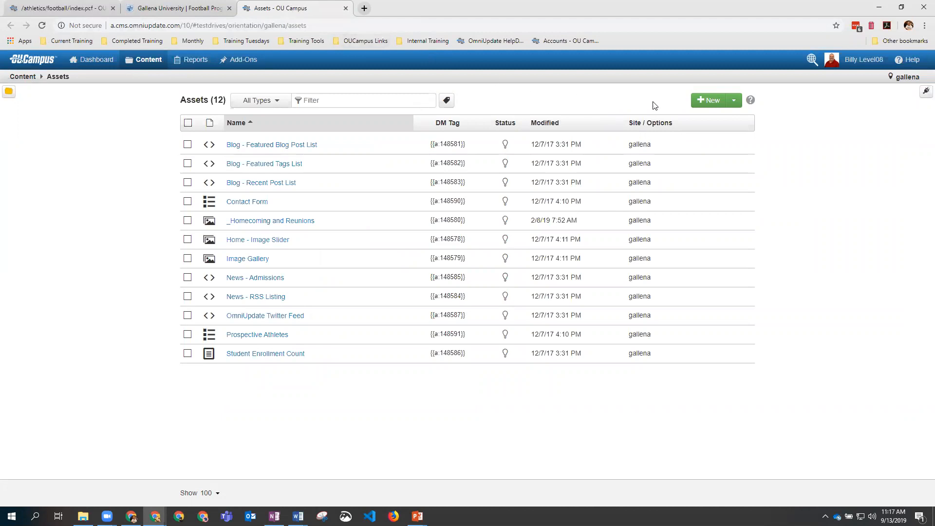
click(712, 100)
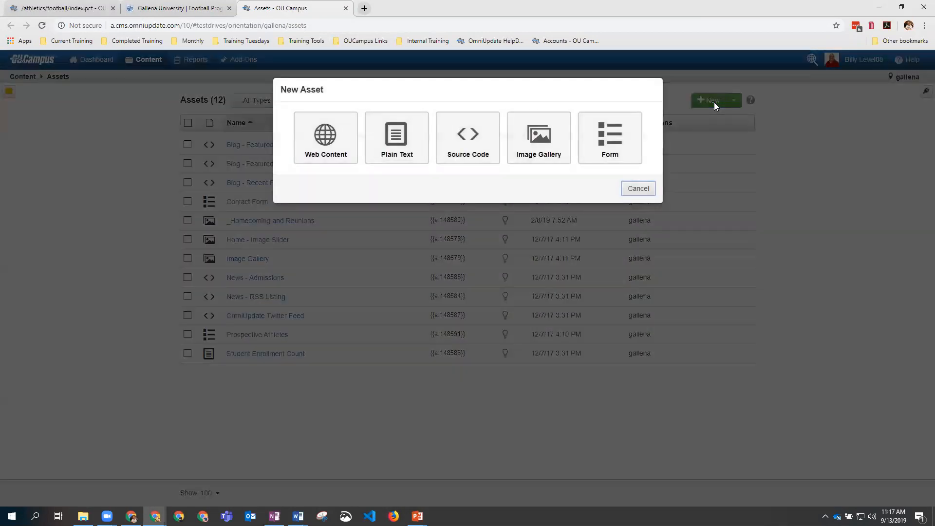
click(339, 136)
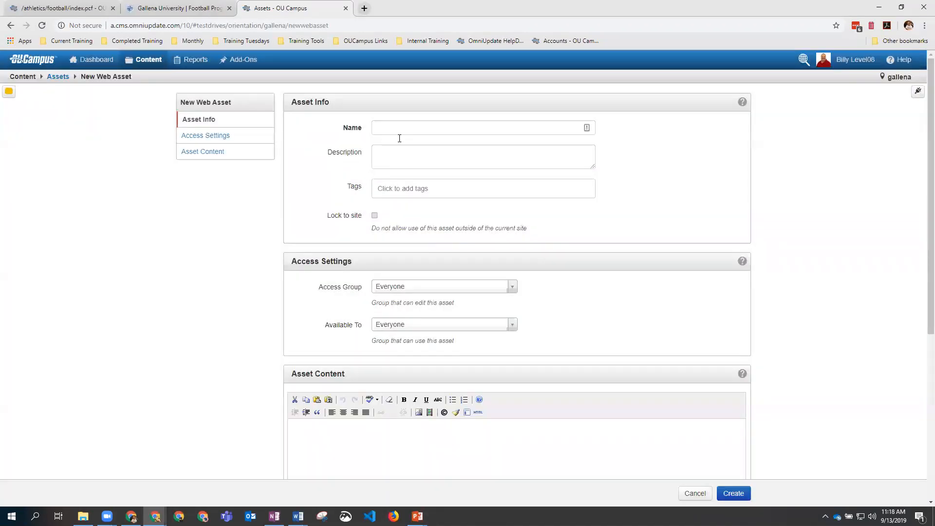
Step: Name the asset Tuition Rates and describe it as Current Tuition Rates
click(385, 128)
text(Tuition Rates)
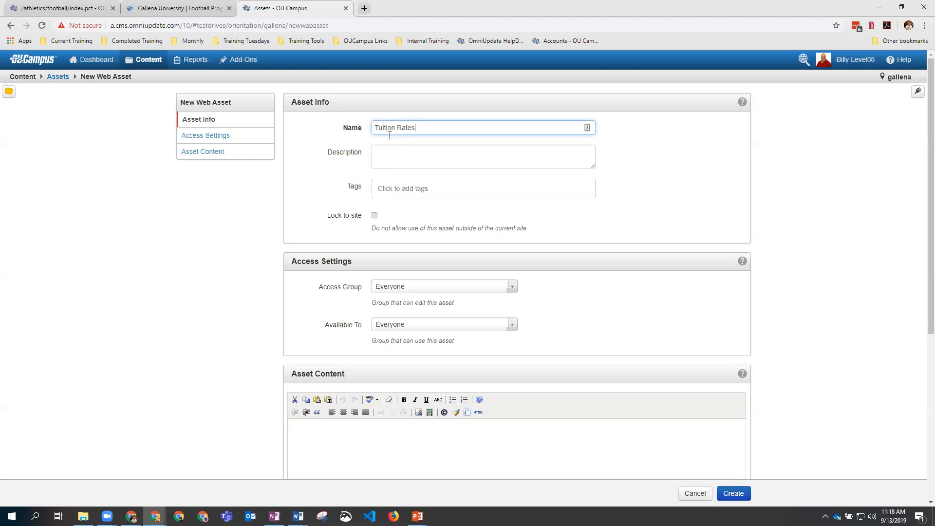
click(407, 152)
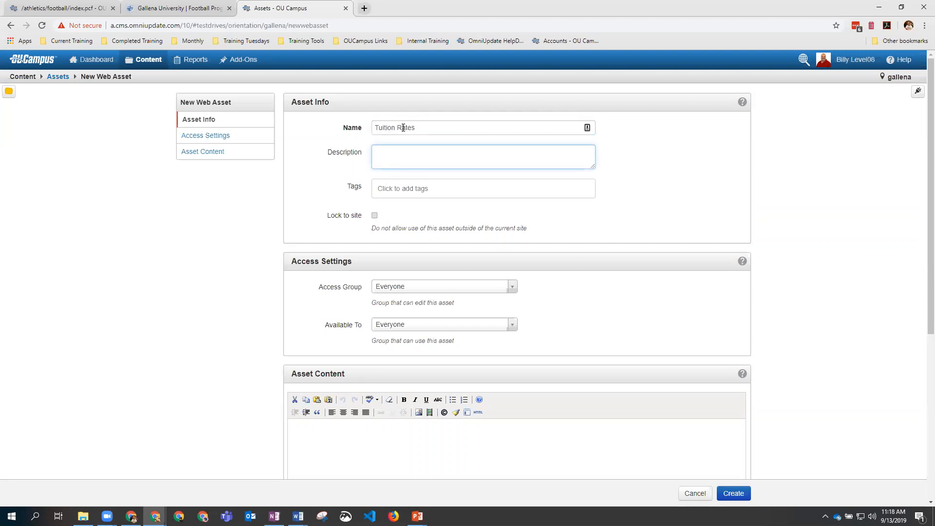
triple_click(403, 128)
key(ctrl+c)
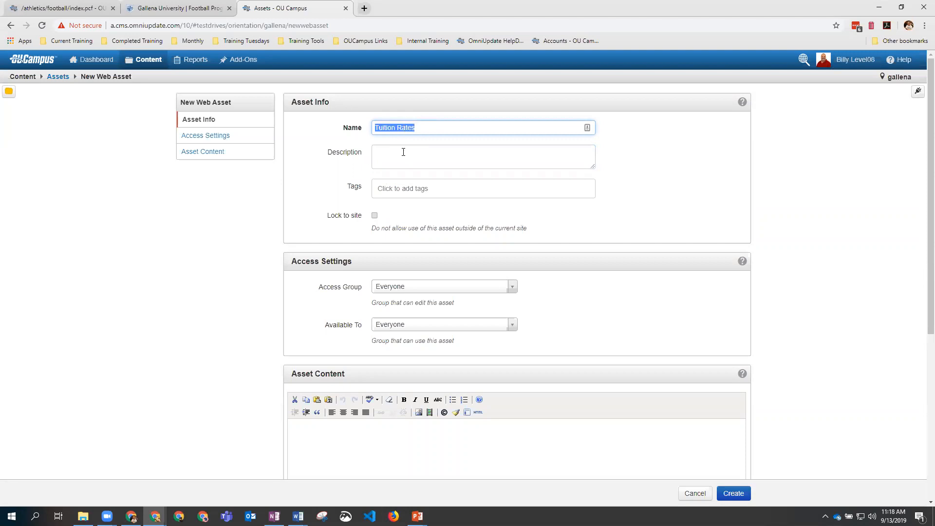
click(404, 152)
key(ctrl+v)
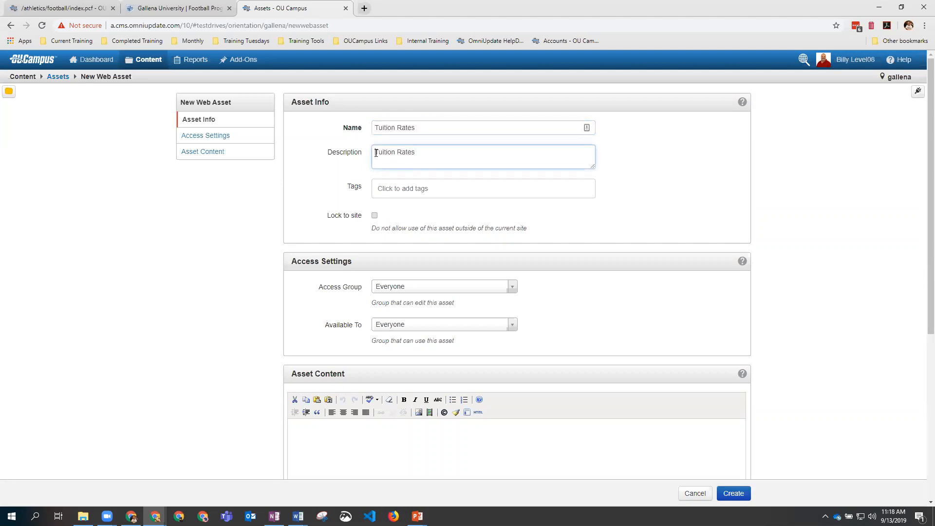
click(376, 152)
text(Current)
Step: Keep Access Group Everyone and enter 'The tuition rates for 2019 are $145 per credit hour.'
scroll(461, 247, down, 2)
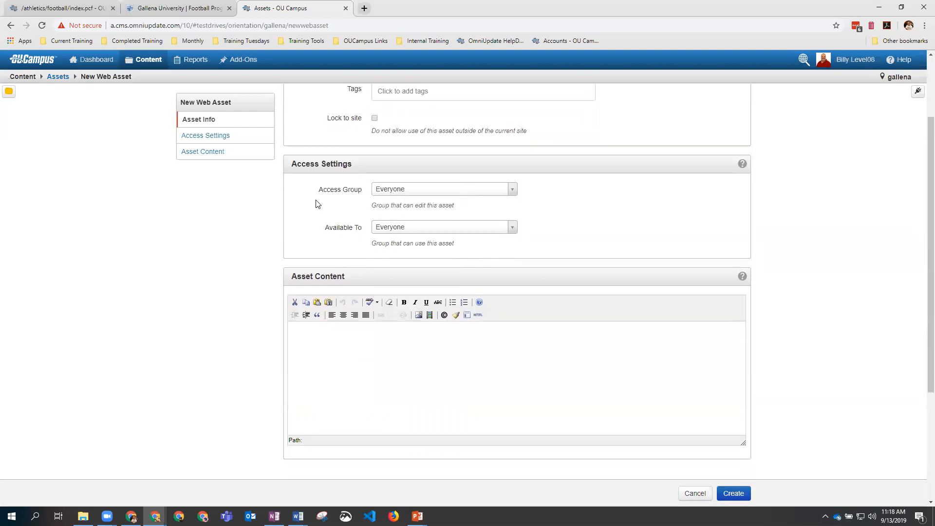
click(402, 191)
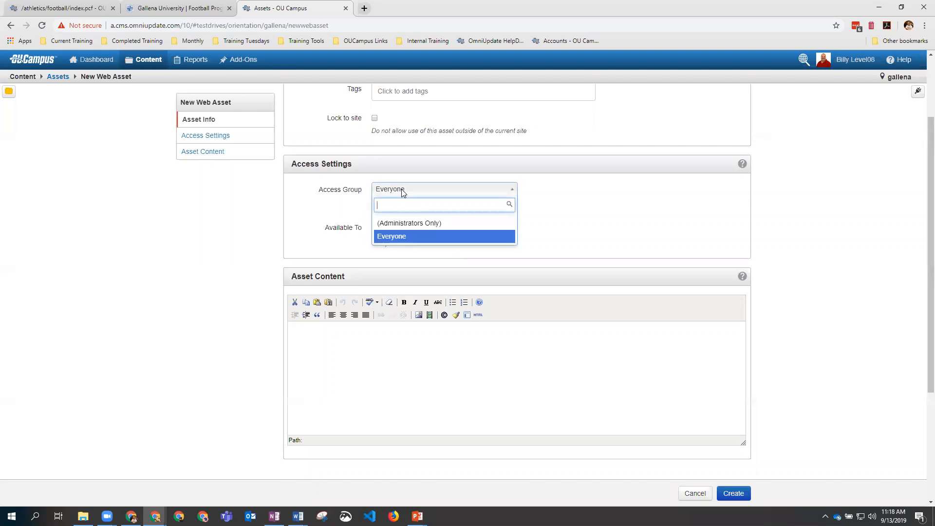
click(541, 197)
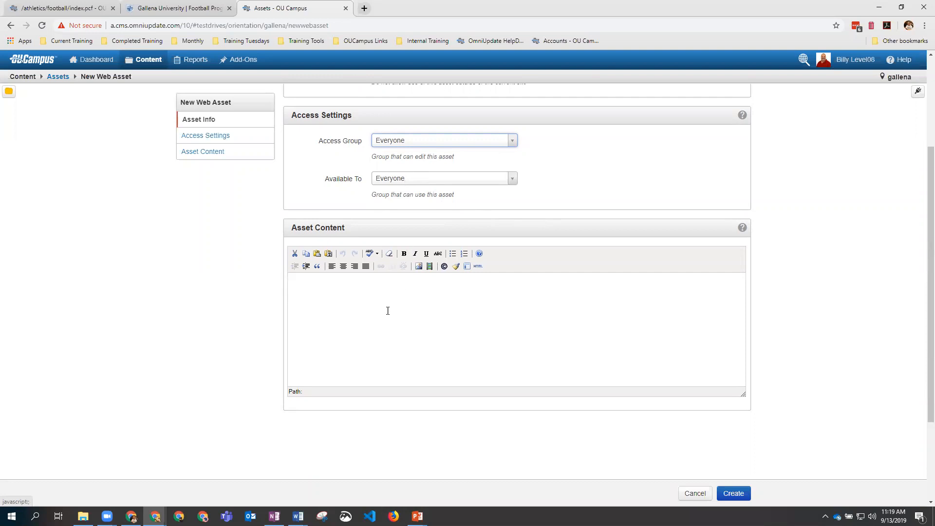
click(358, 297)
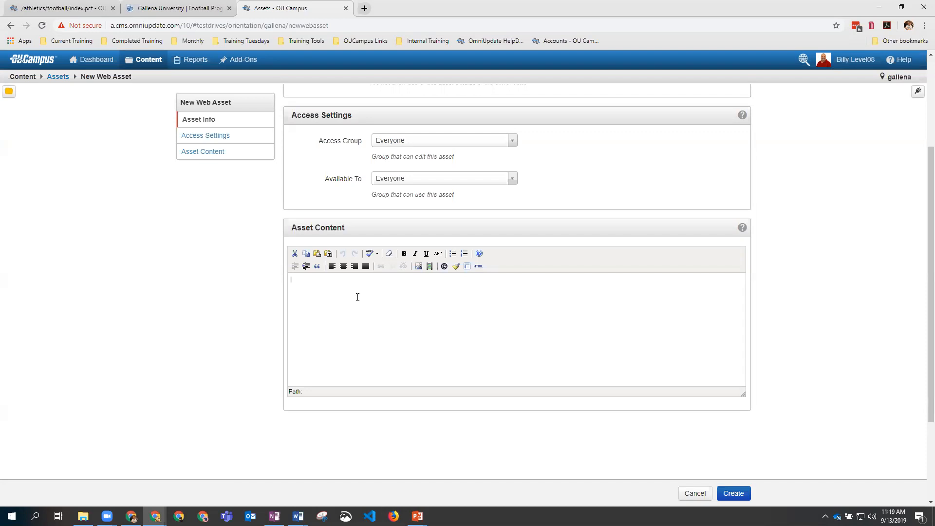
text(The tuition rates for 2019 are s)
text(145 per credit hour.)
Step: Choose burgess_hall.png from _resources/images/campus as the asset's image
click(418, 266)
click(552, 225)
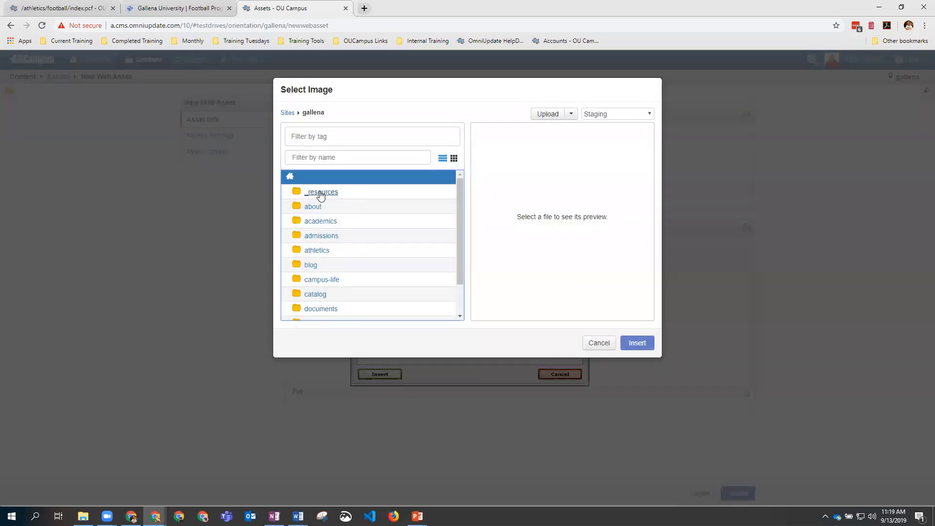
click(321, 194)
click(310, 206)
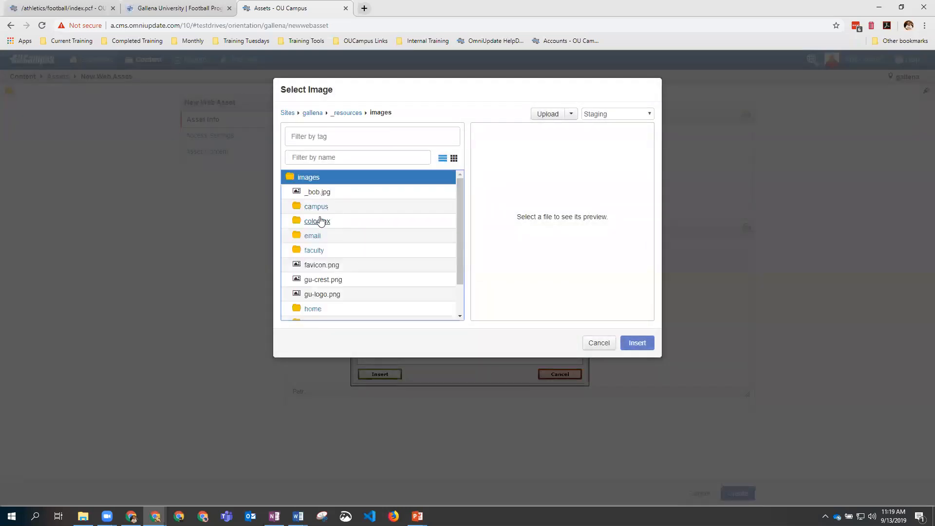
click(320, 208)
click(322, 207)
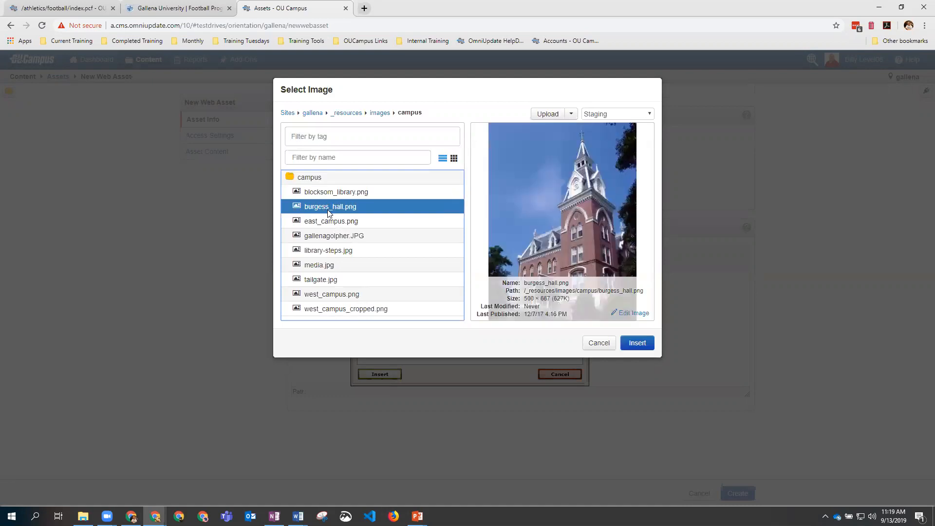
click(637, 343)
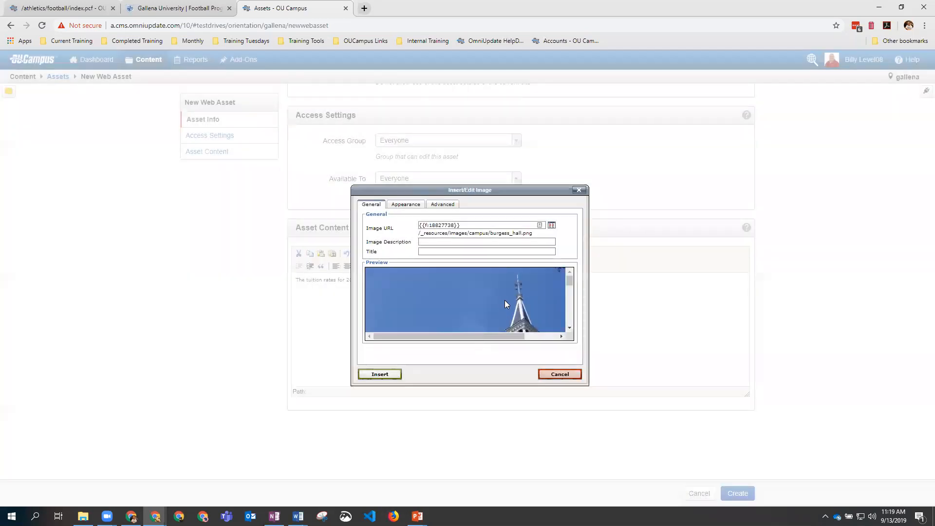
Step: Set the image width to 120 and description Burgess, insert it on its own line
click(406, 206)
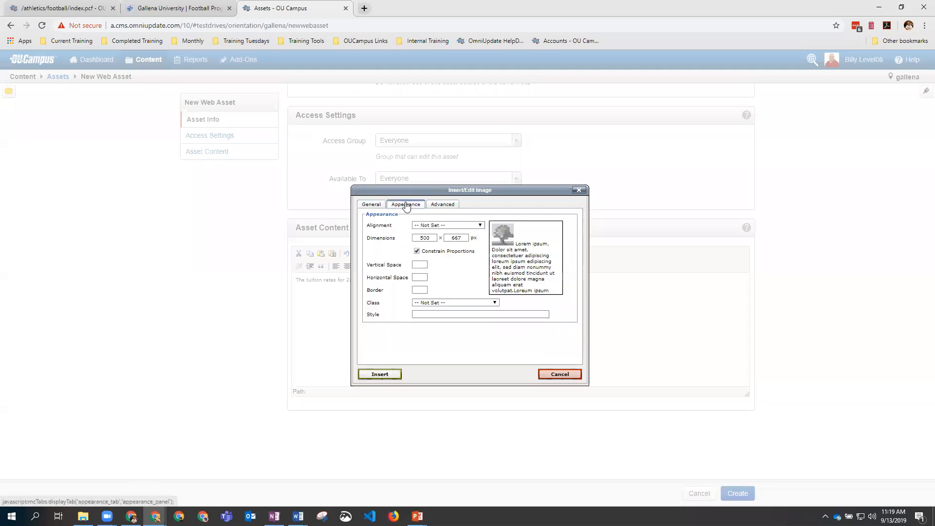
double_click(425, 237)
text(120)
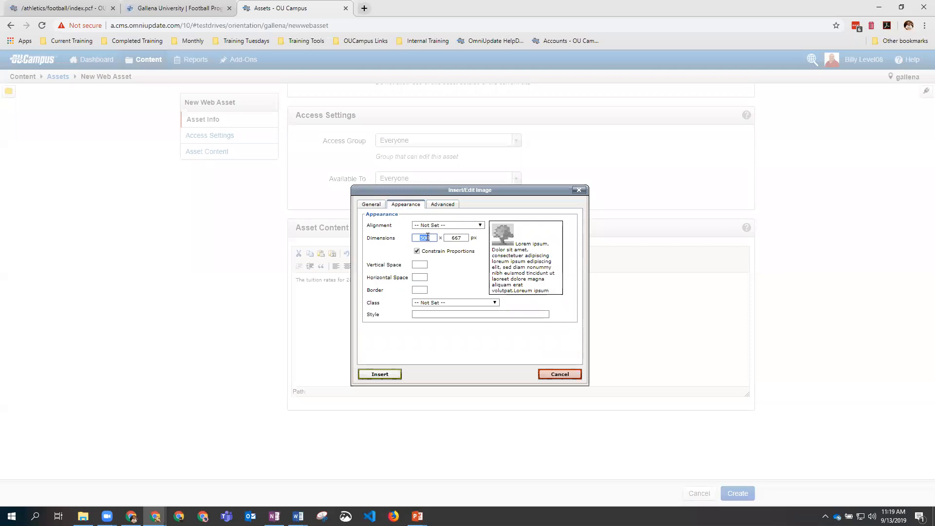
click(457, 237)
click(394, 374)
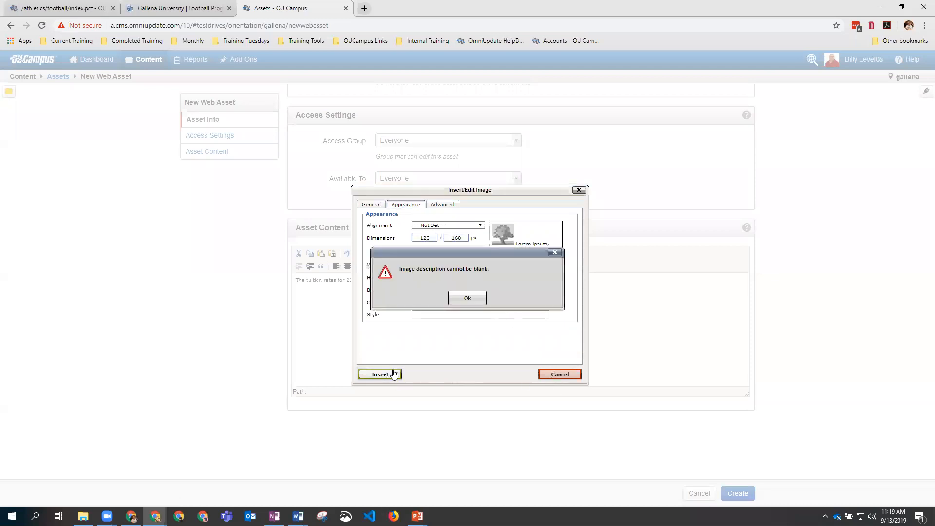
click(465, 298)
click(433, 241)
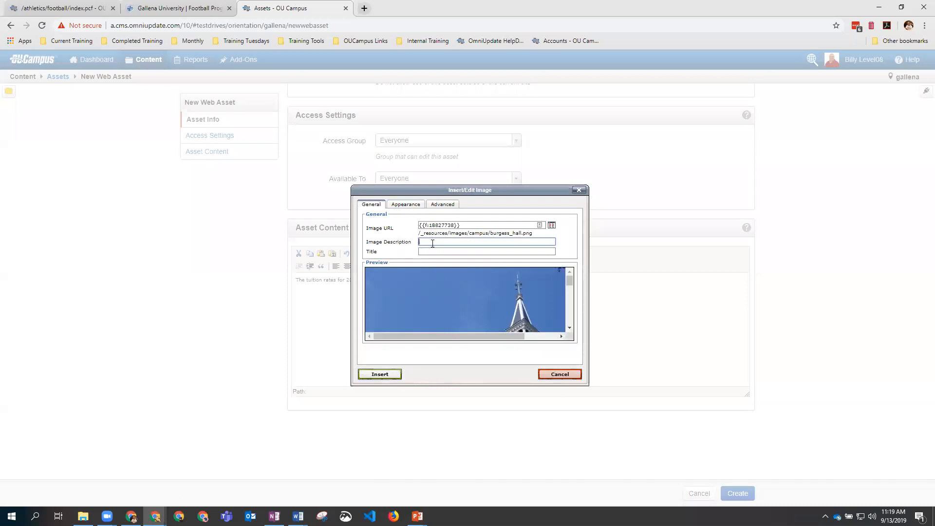
text(Burgess)
click(405, 204)
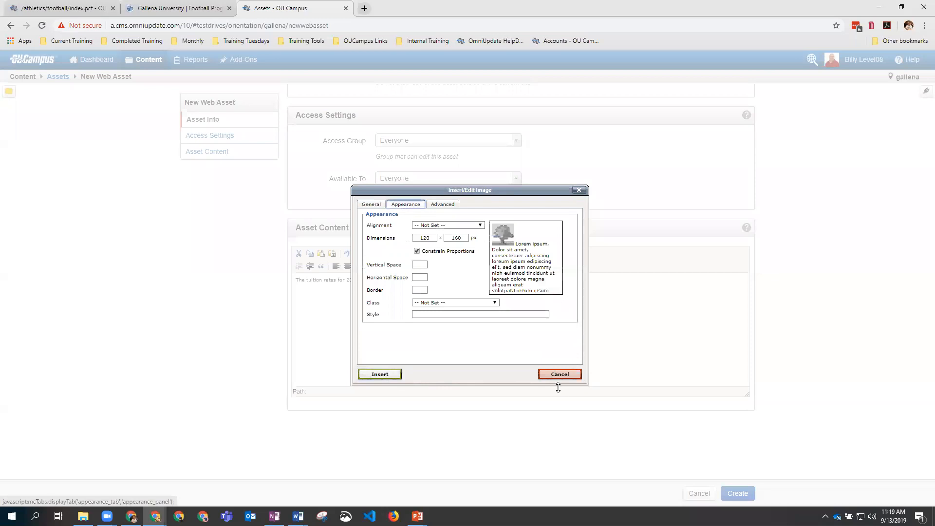
click(375, 376)
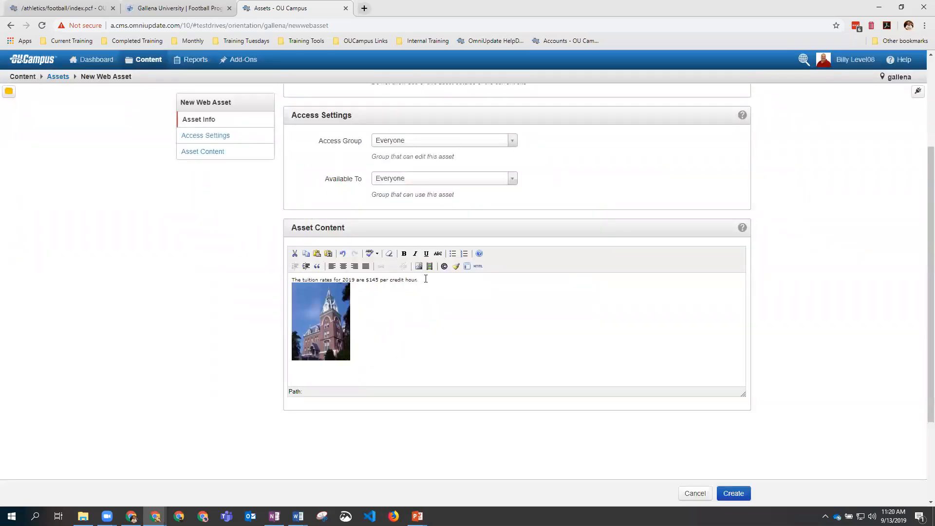
key(Return)
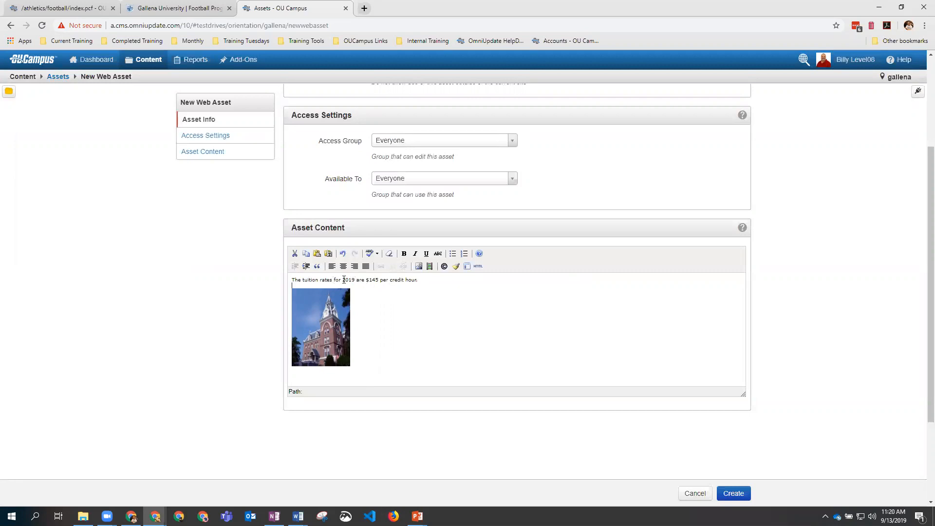
Step: Make the $145 price bold in the asset content
drag(365, 281, 379, 281)
click(404, 254)
click(445, 296)
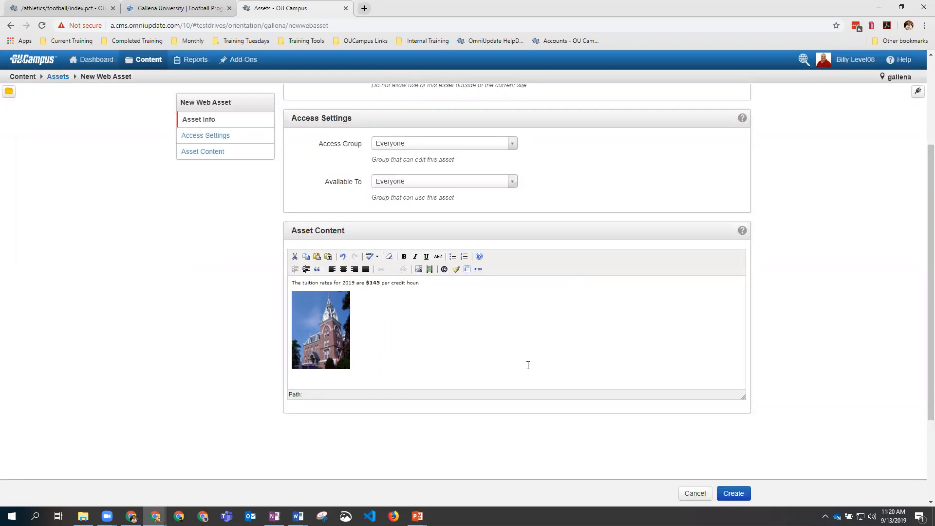
scroll(531, 370, up, 4)
scroll(531, 370, down, 5)
Step: Create the asset, publish it with version note '2019 Tuition rates', and return to index.pcf
click(733, 493)
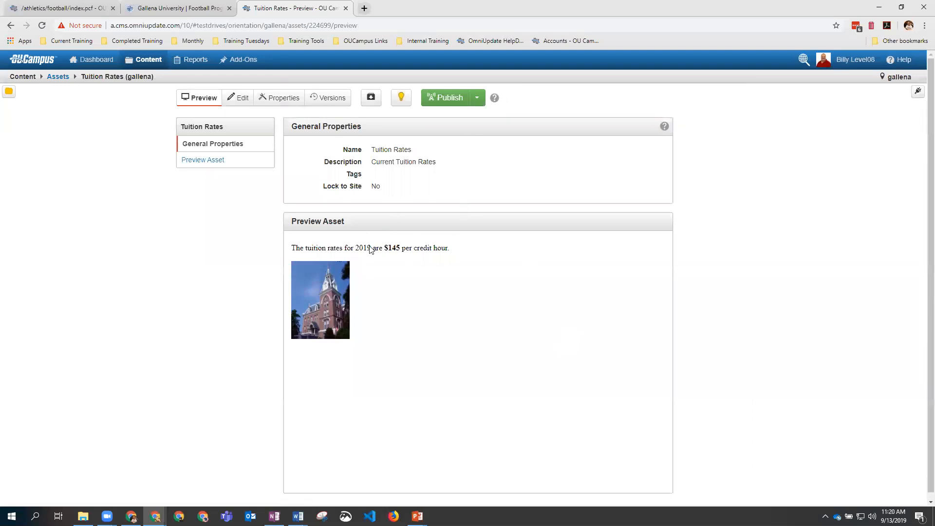
click(438, 97)
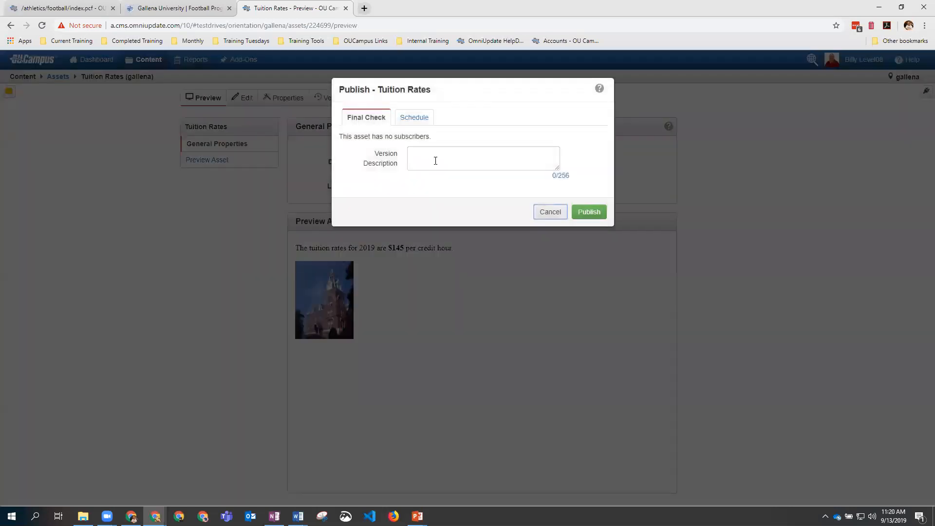
text(2019 T)
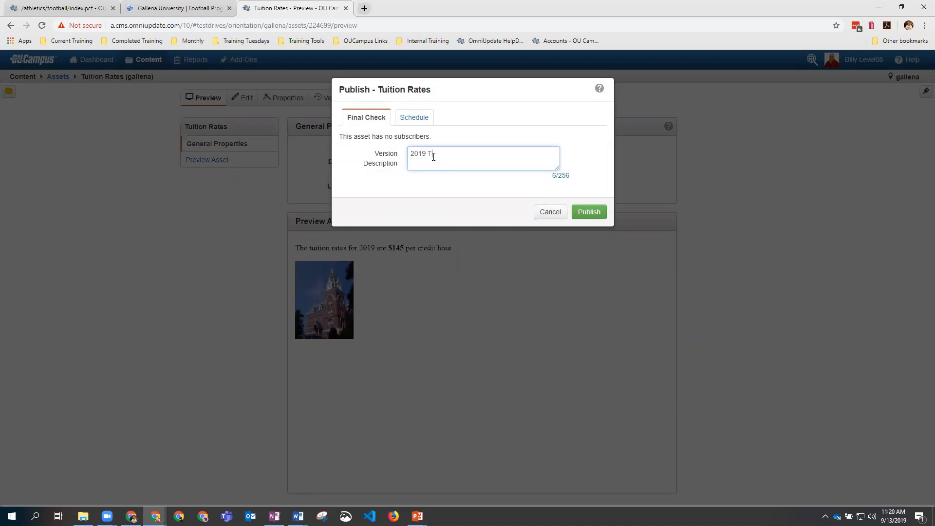
text(uition rates)
click(592, 211)
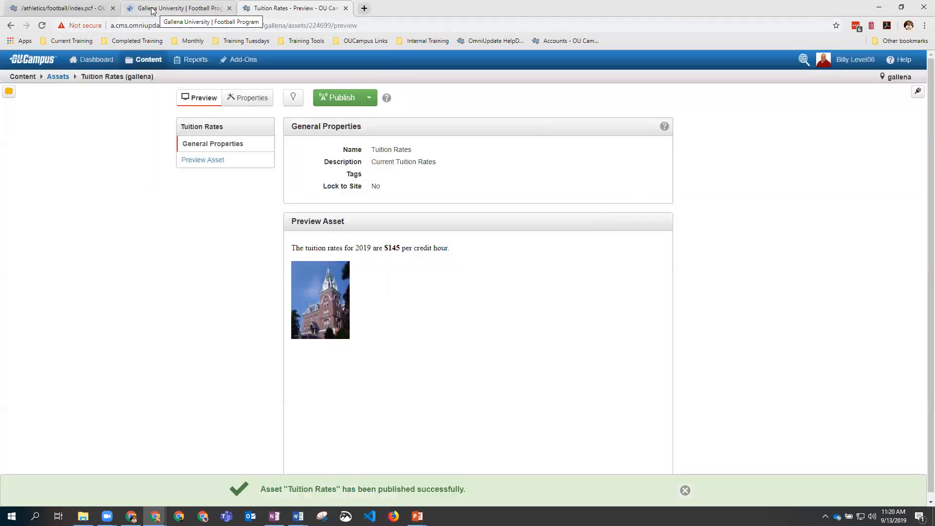
click(97, 9)
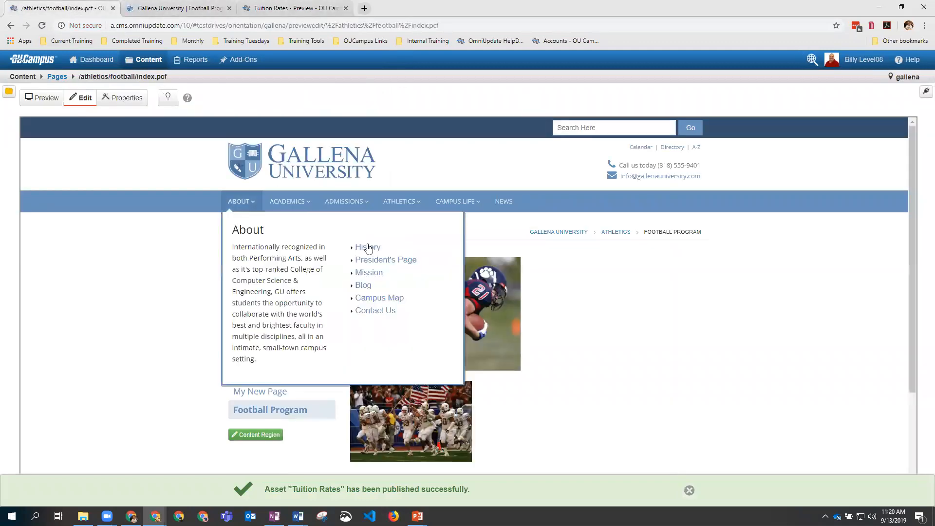
Step: Insert the Tuition Rates Web Content asset above the player photo in the football page's main content, then save
click(367, 250)
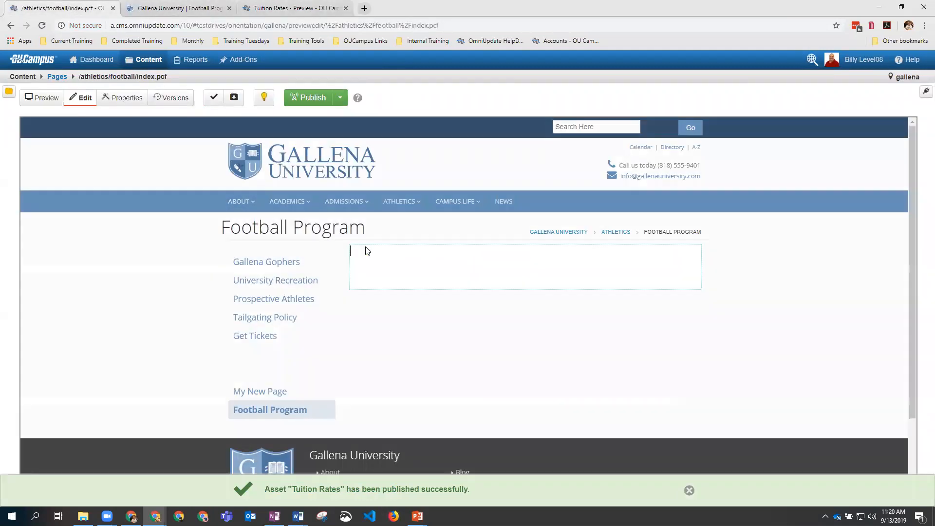
key(Return)
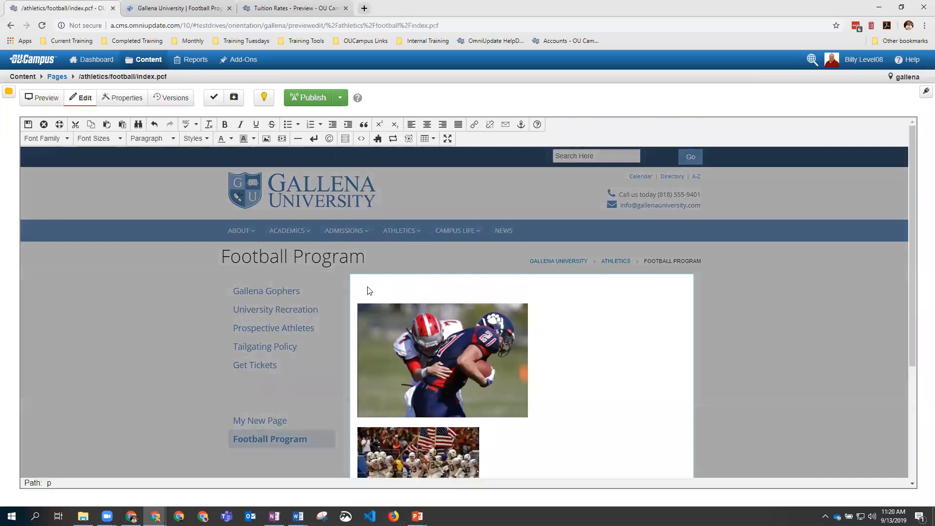
click(393, 140)
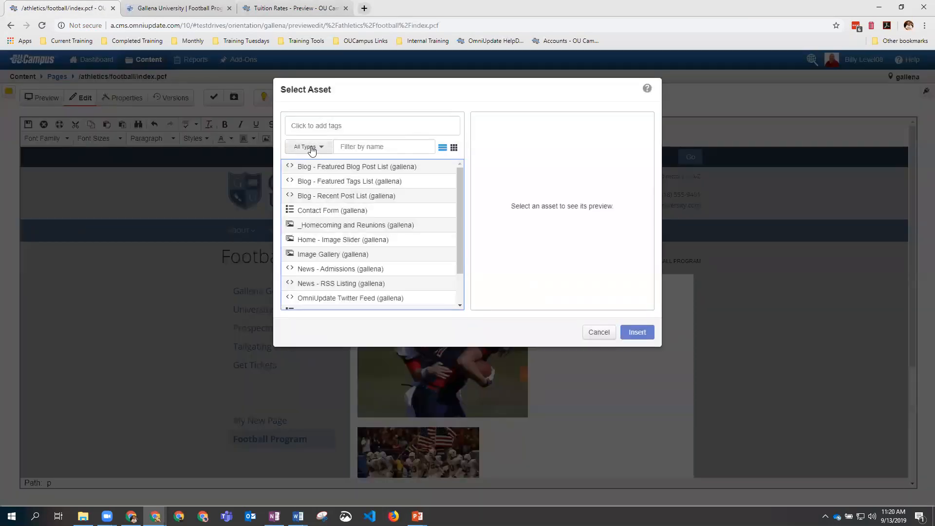
click(310, 148)
click(320, 177)
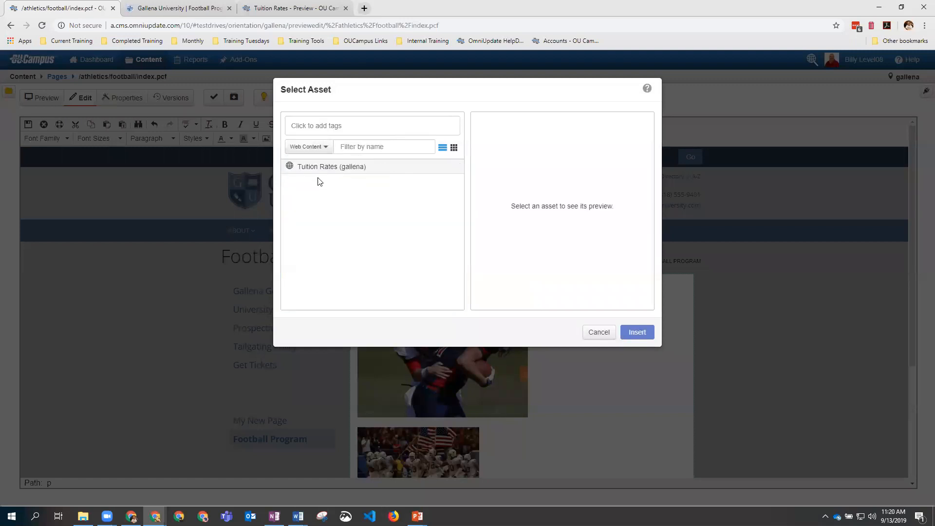
click(316, 170)
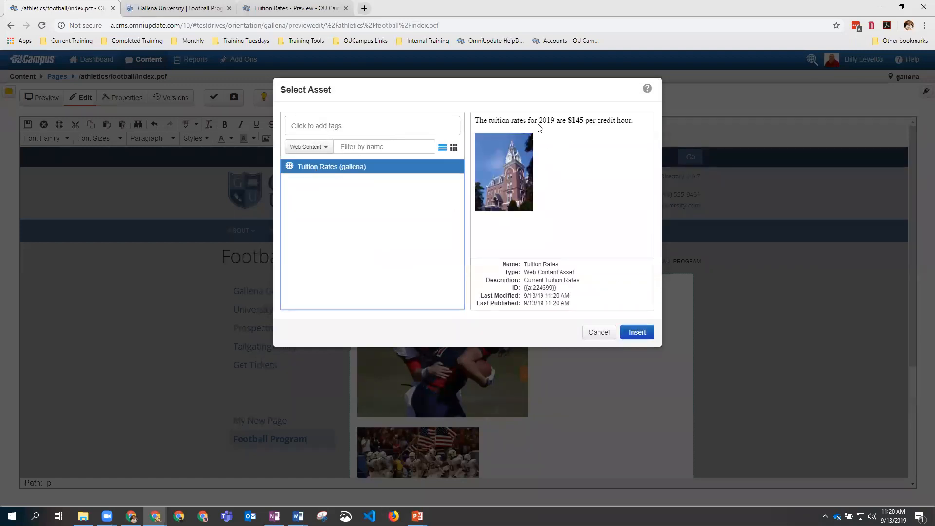
click(636, 333)
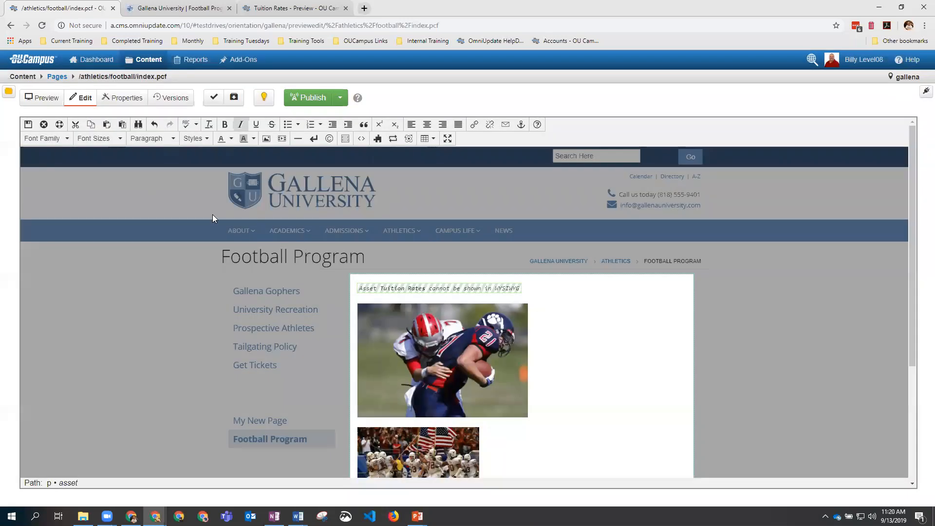
click(28, 124)
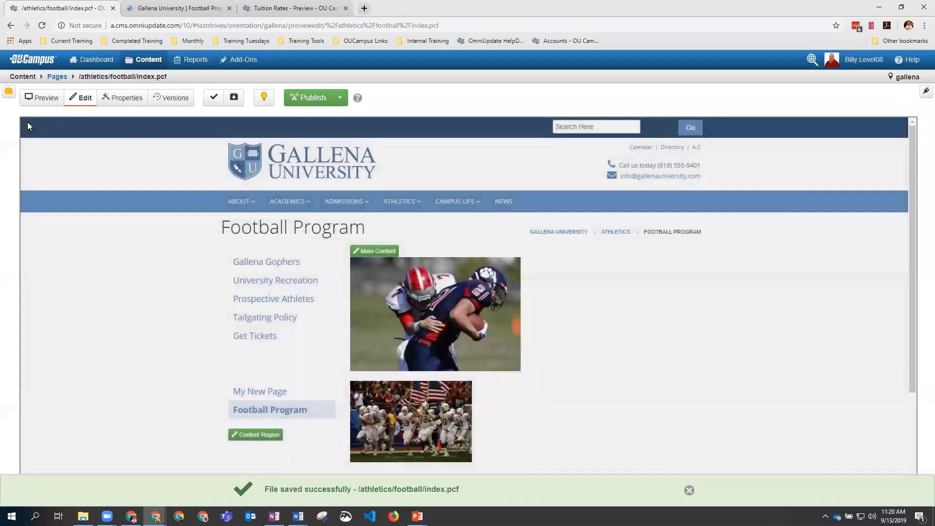
Step: Publish football/index.pcf and reload the live Football Program page to confirm the tuition sentence appears
click(311, 97)
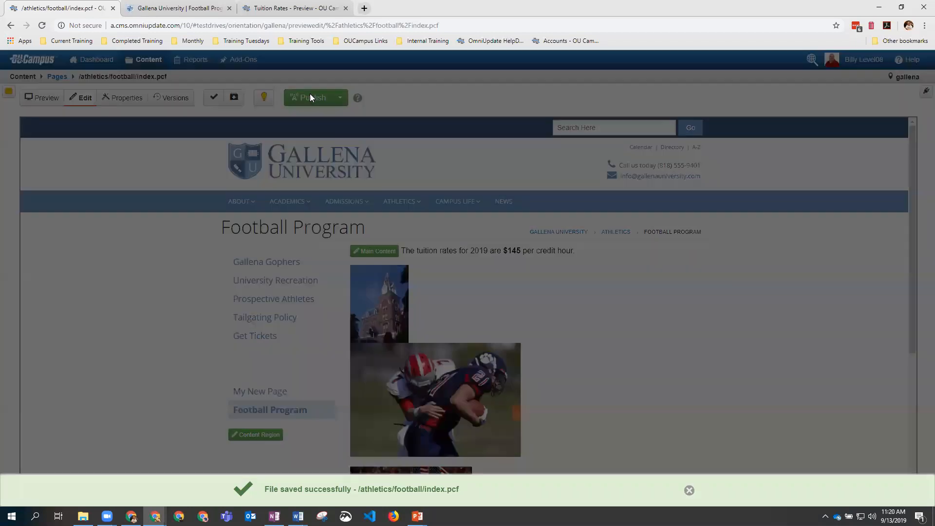
click(587, 339)
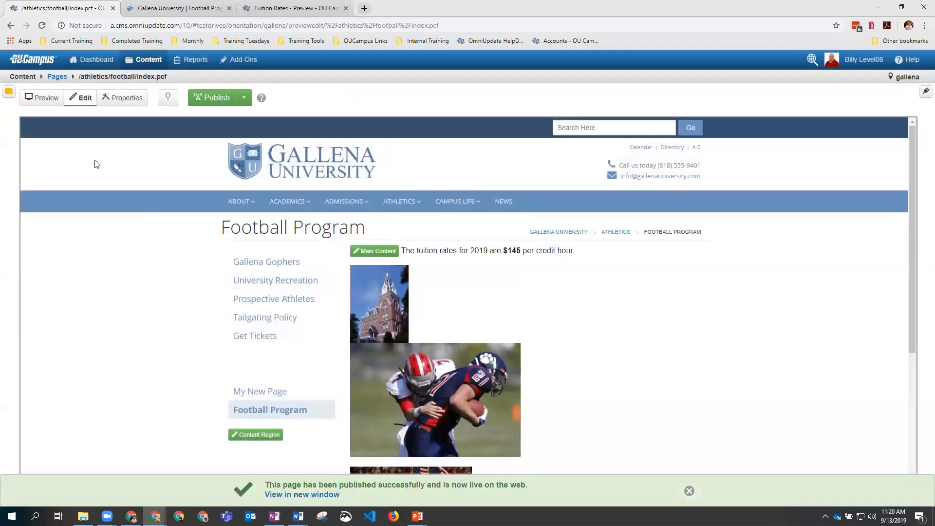
click(169, 8)
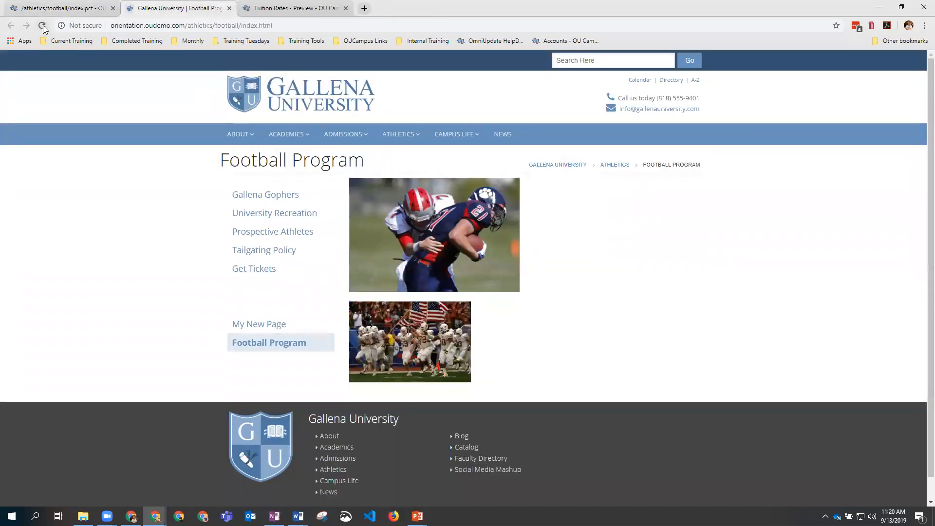
click(42, 25)
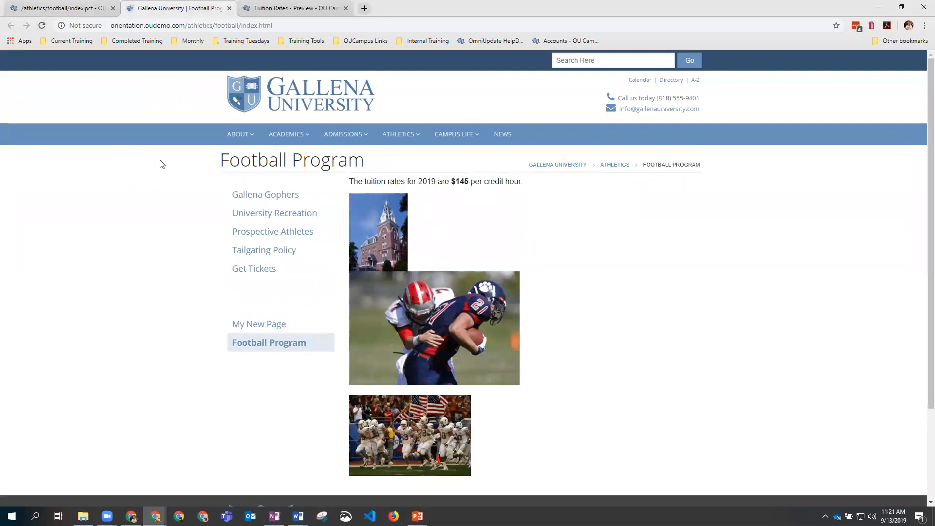
click(285, 10)
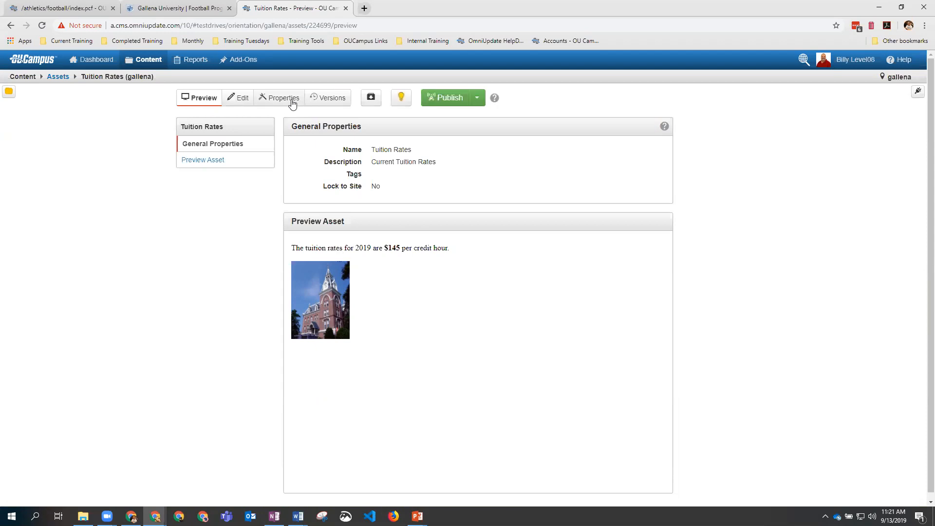
Step: Edit the Tuition Rates asset, changing 2019 to 2020 and $145 to $155
click(237, 100)
drag(359, 179, 353, 179)
text(2020 are $145 per credit hour.)
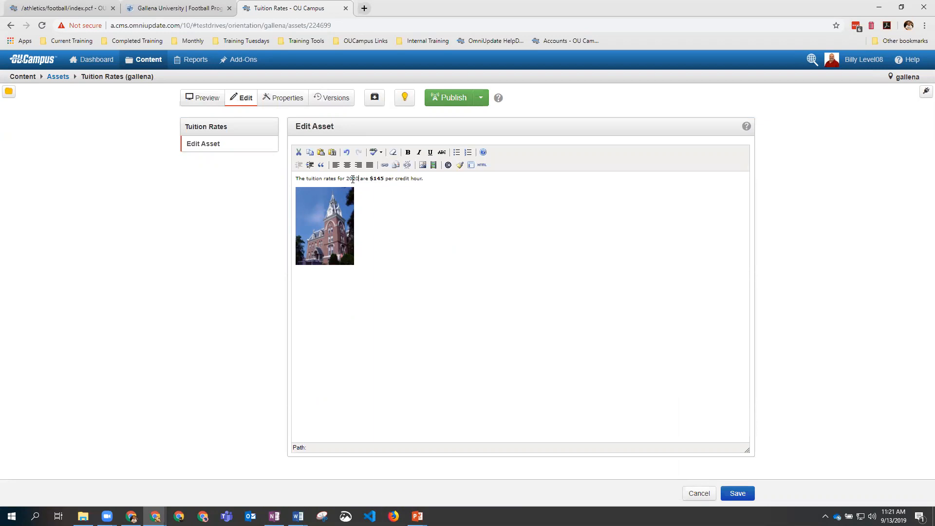
drag(383, 179, 379, 180)
text(55)
Step: Add the line 'Welcome to the new year' below the tuition sentence, correct 'teh', and save the asset
click(363, 223)
click(371, 231)
click(384, 178)
click(428, 178)
key(Return)
text(Welc)
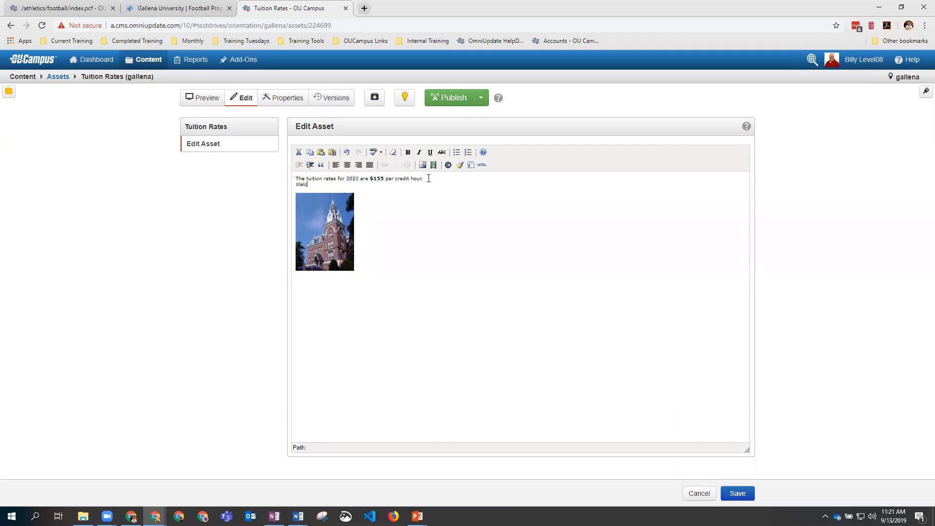
text(ome to teh new year)
double_click(330, 184)
text(the)
click(737, 494)
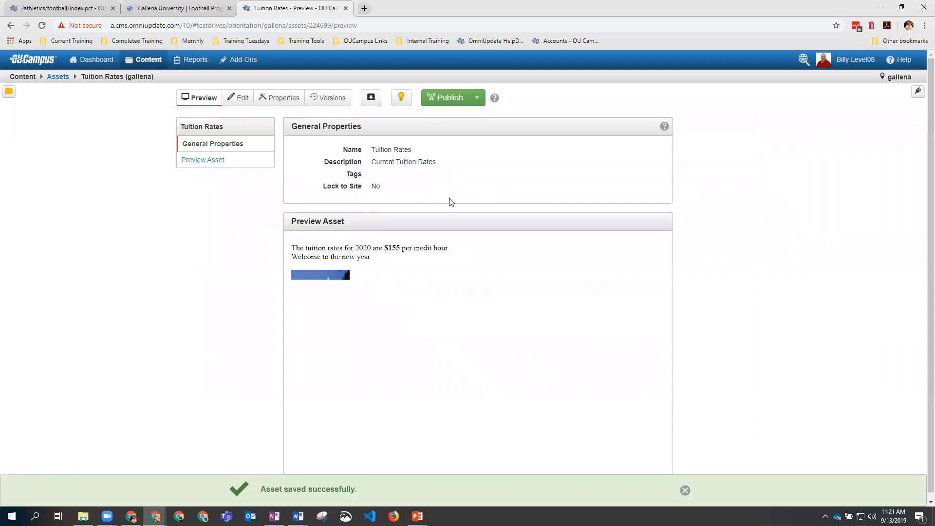
Step: Publish the Tuition Rates asset with its one subscribing page, then reload the live football page
click(445, 98)
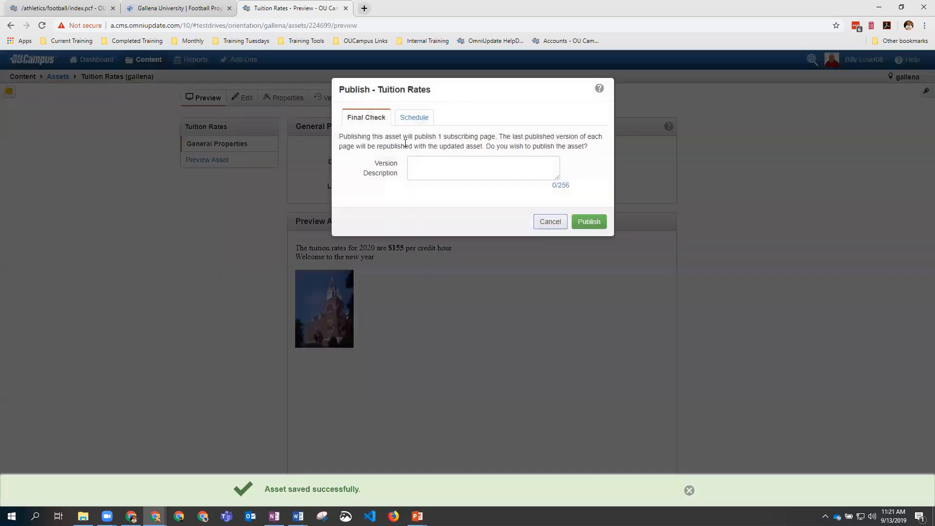
drag(437, 137, 496, 137)
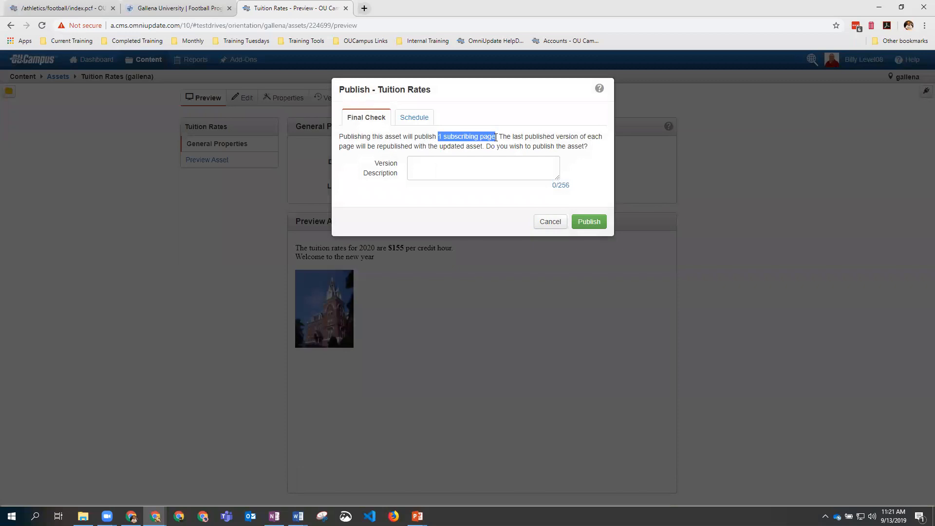
click(591, 221)
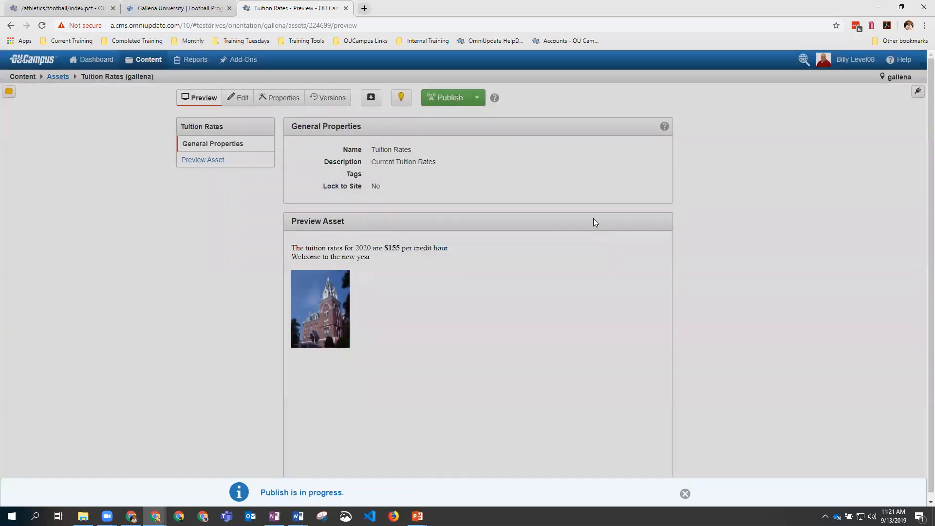
click(170, 11)
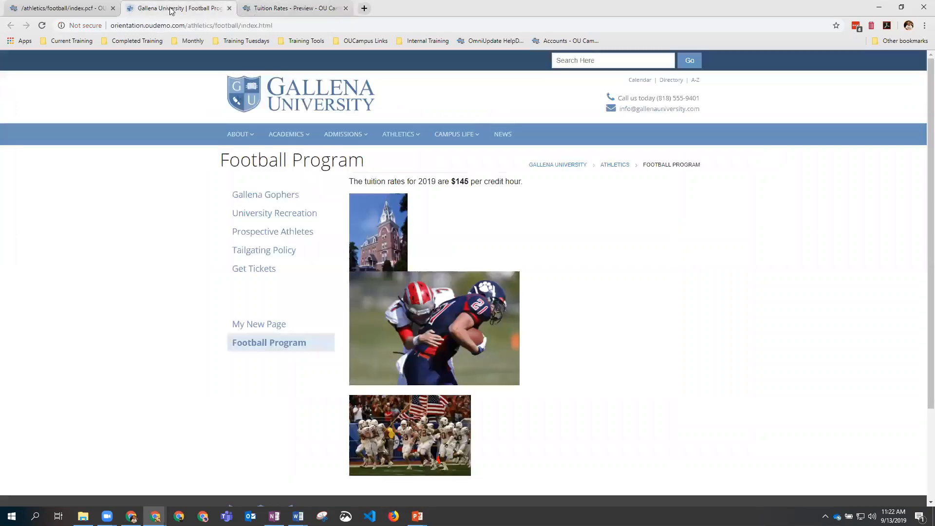
key(F5)
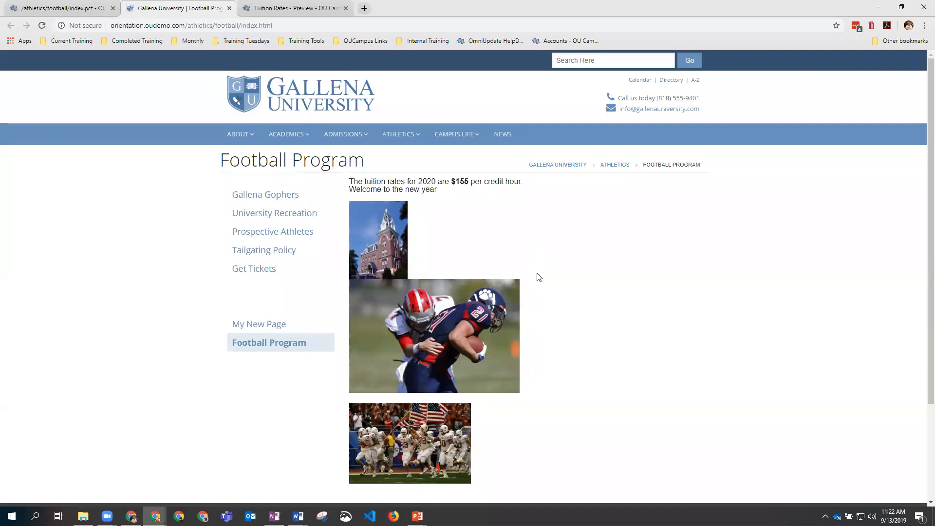
Step: Cancel the football page's publish dialog, then view its Schedule options and dismiss them unscheduled
click(37, 9)
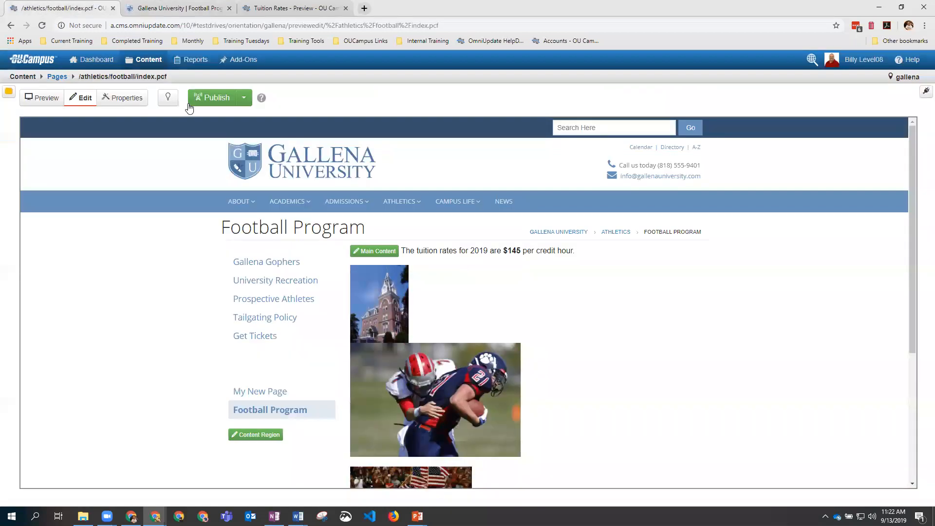
click(218, 100)
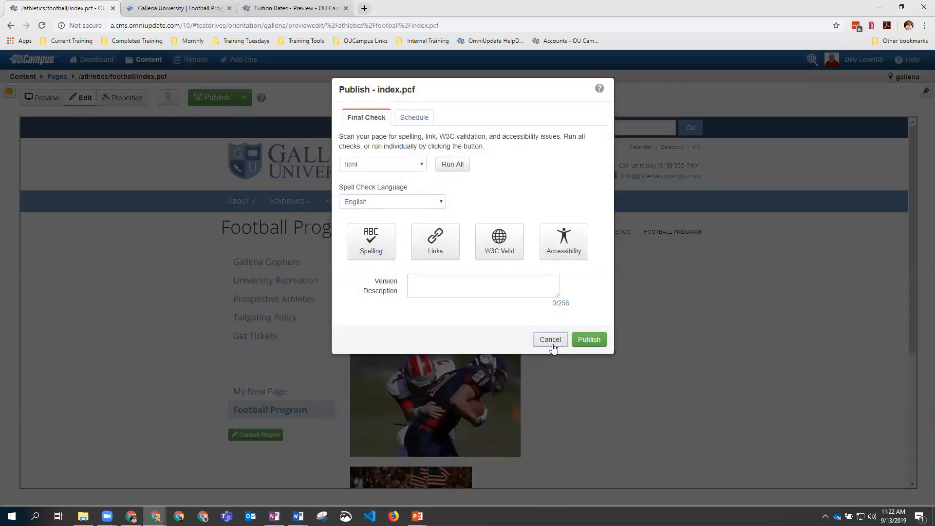
click(551, 340)
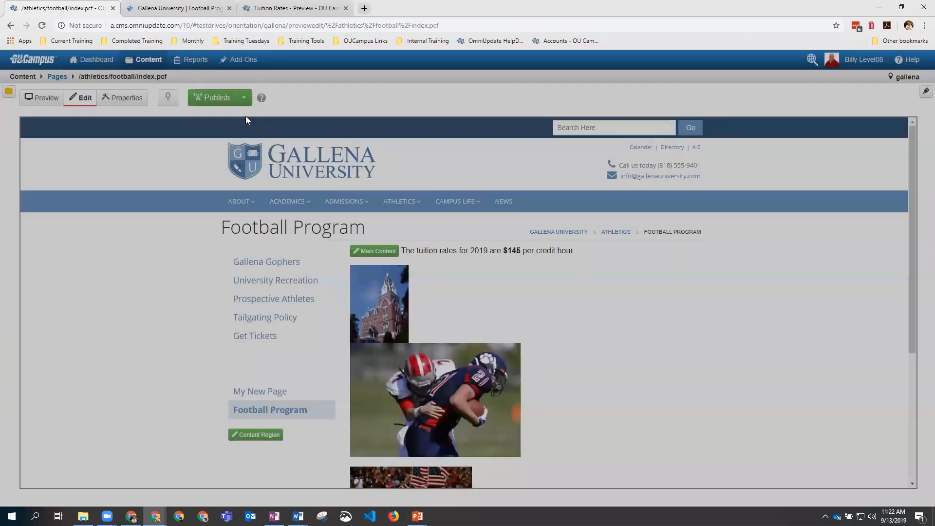
click(244, 99)
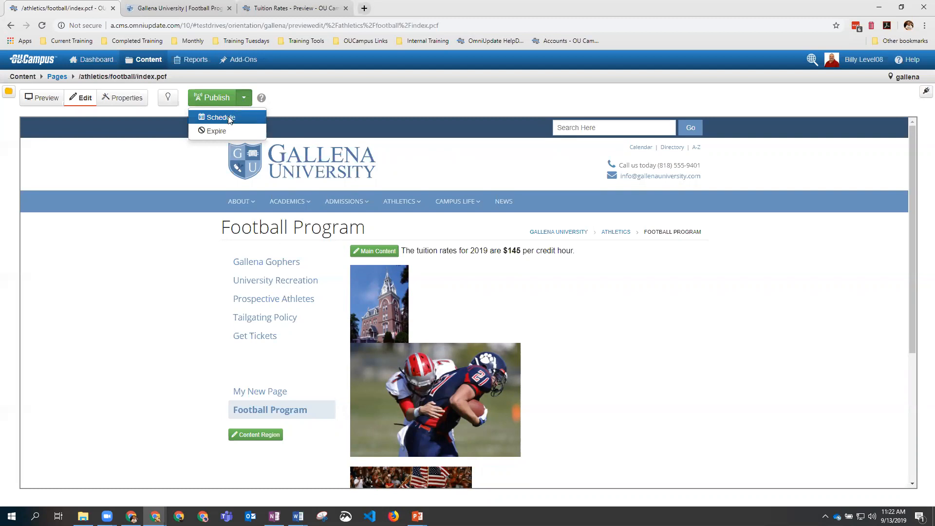
click(229, 120)
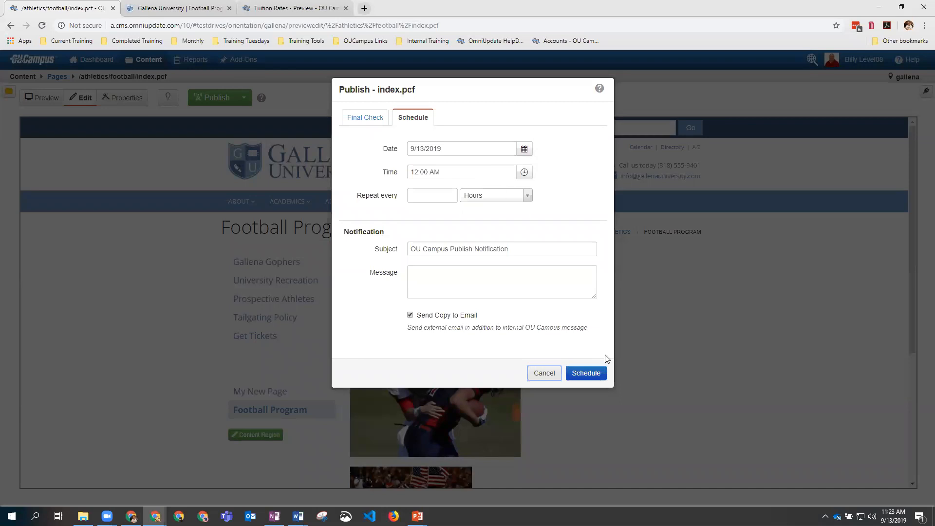
click(536, 374)
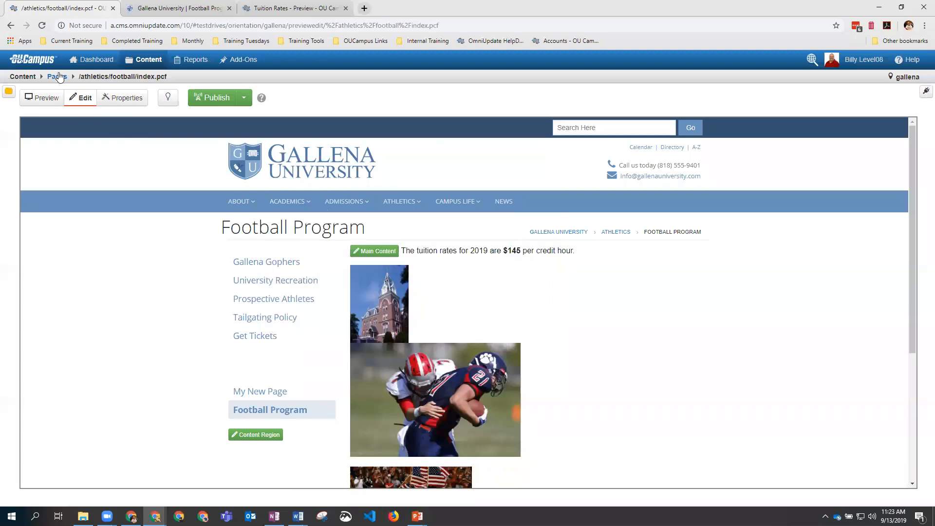
Step: Try a _sidenav.inc publish schedule repeating every 1 Days, then close it and return to Pages
click(60, 79)
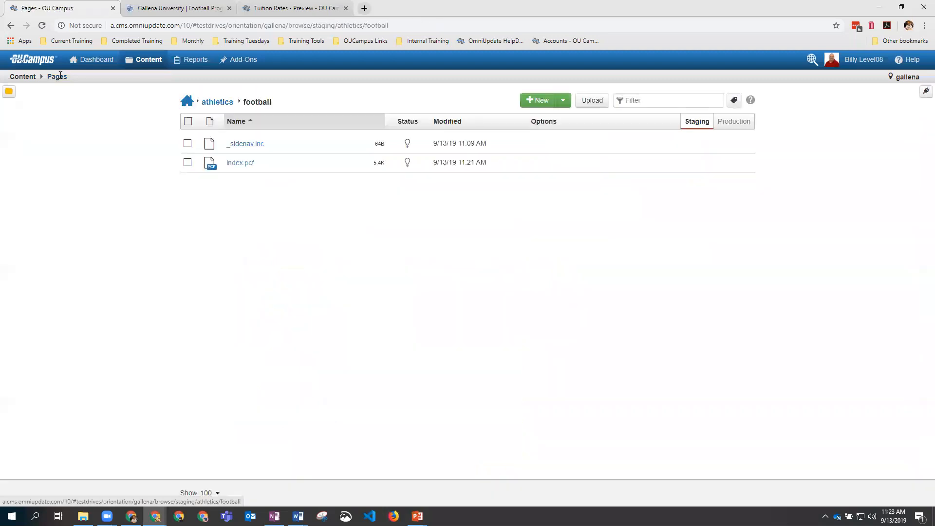
click(249, 145)
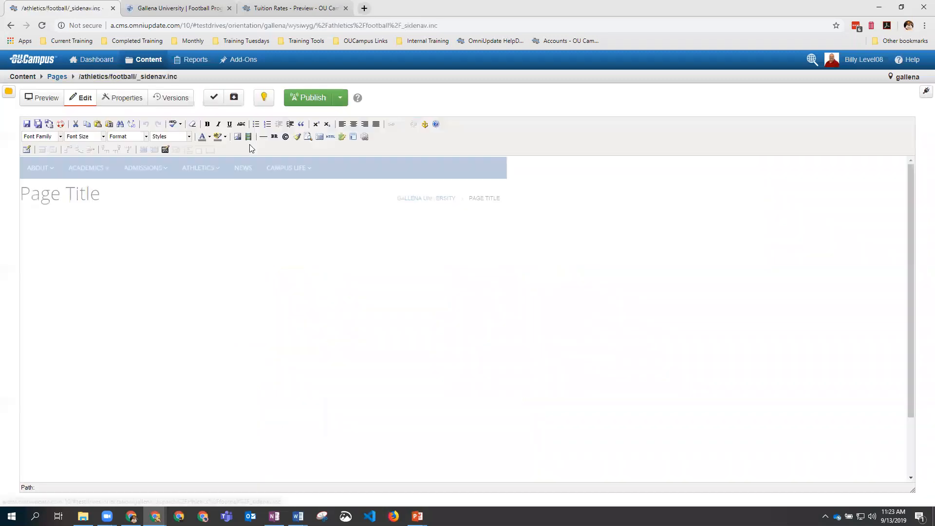
click(340, 100)
click(317, 118)
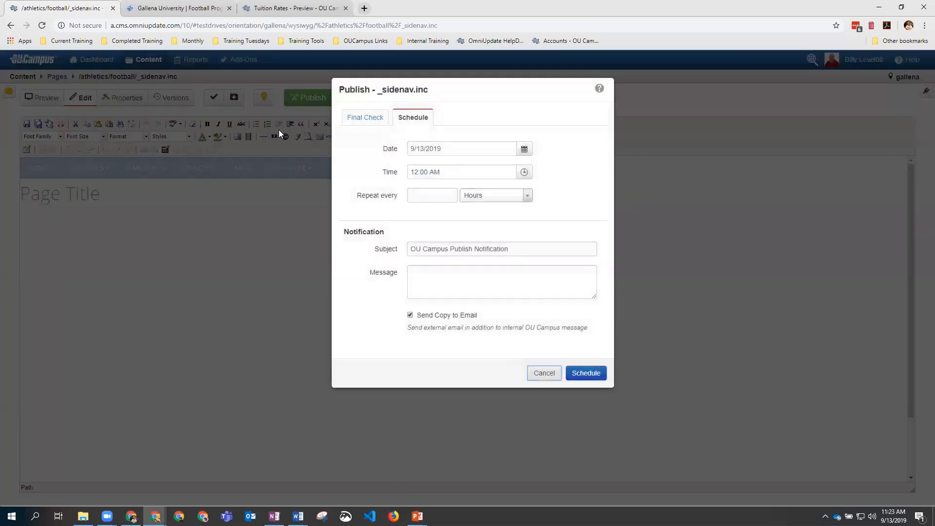
click(442, 196)
text(1)
click(504, 196)
click(485, 242)
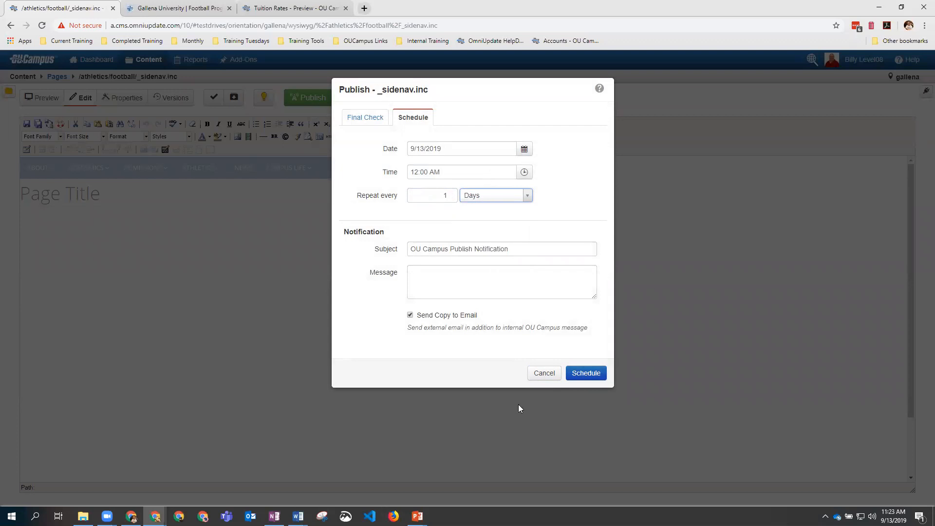
click(540, 373)
click(57, 77)
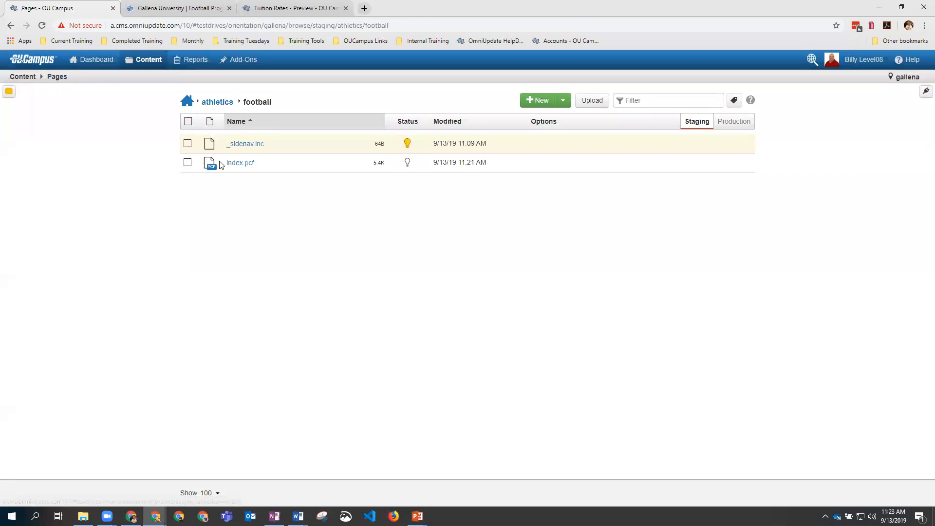
Step: Open athletics/gophers.pcf and bring up its Publish > Expire options
click(217, 103)
click(244, 201)
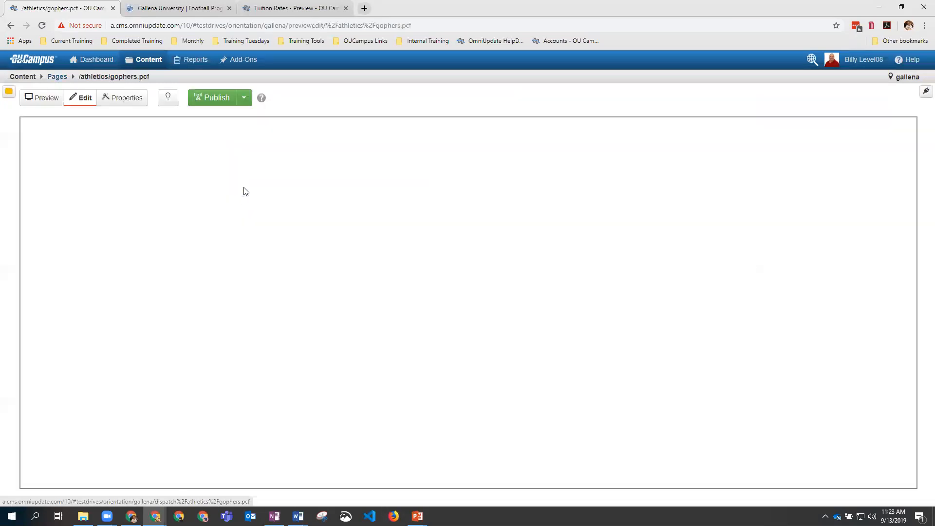
click(245, 99)
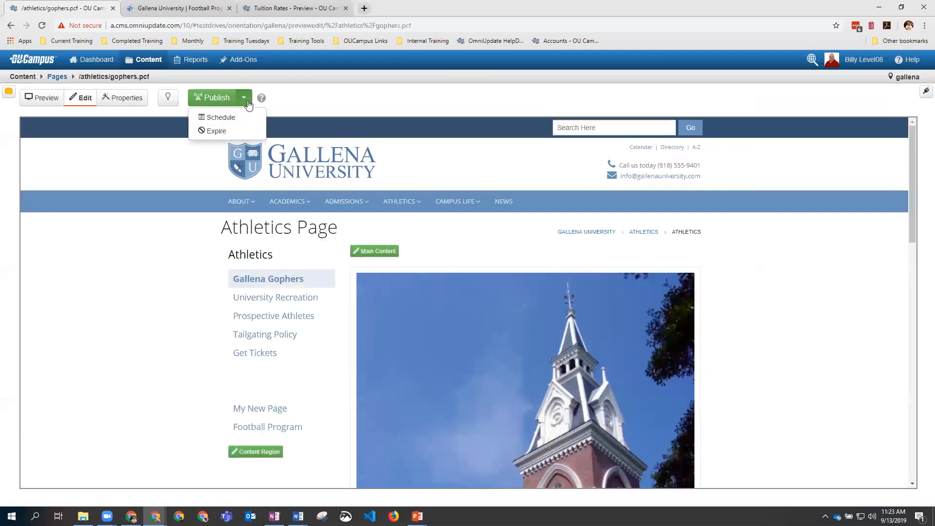
click(216, 132)
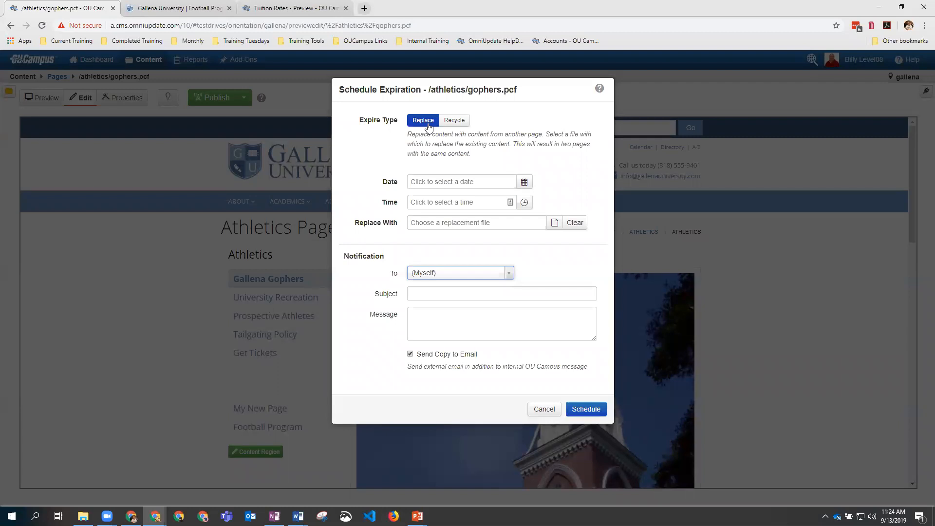
Step: Toggle the expiry between Recycle and Replace, leave notification to the current user, and cancel
click(451, 123)
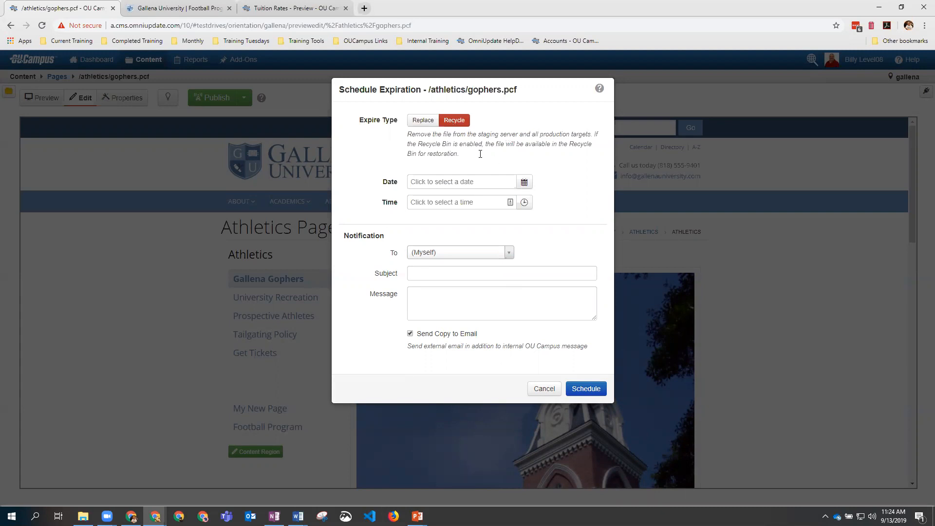
click(422, 121)
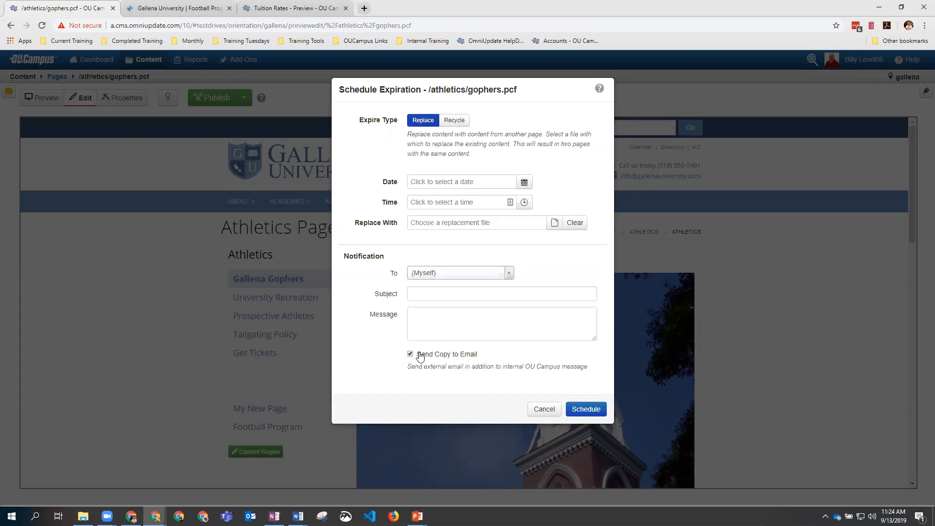
click(445, 273)
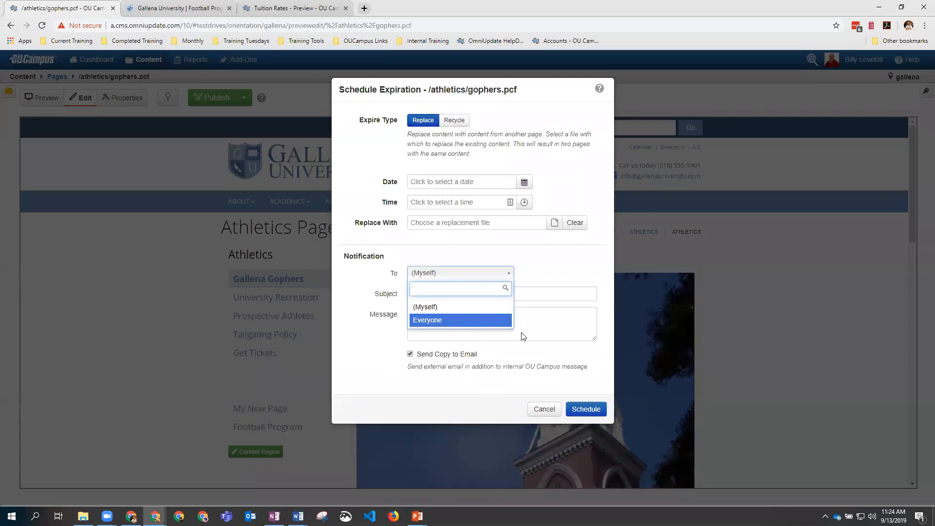
click(541, 331)
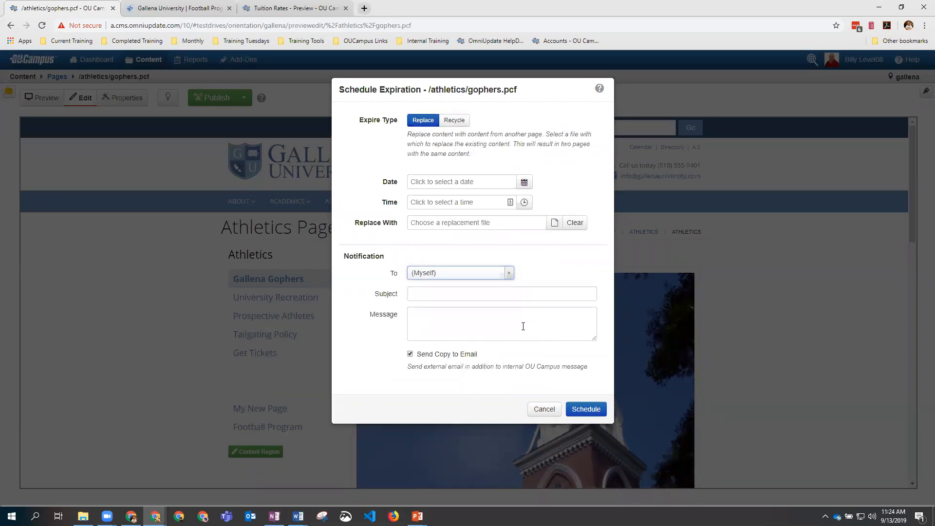
click(544, 410)
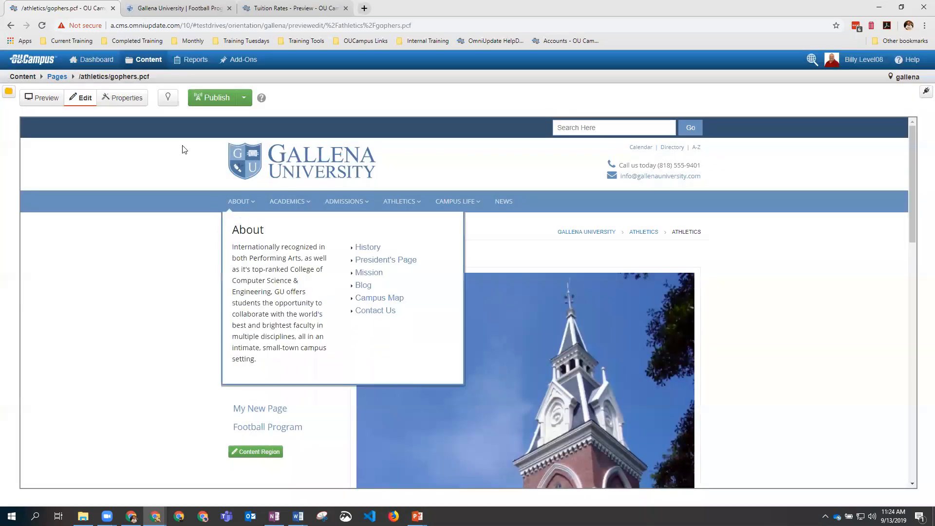
Step: Open gophers.pcf Properties > Reminders and scroll down to the Stale Reminder section
click(125, 102)
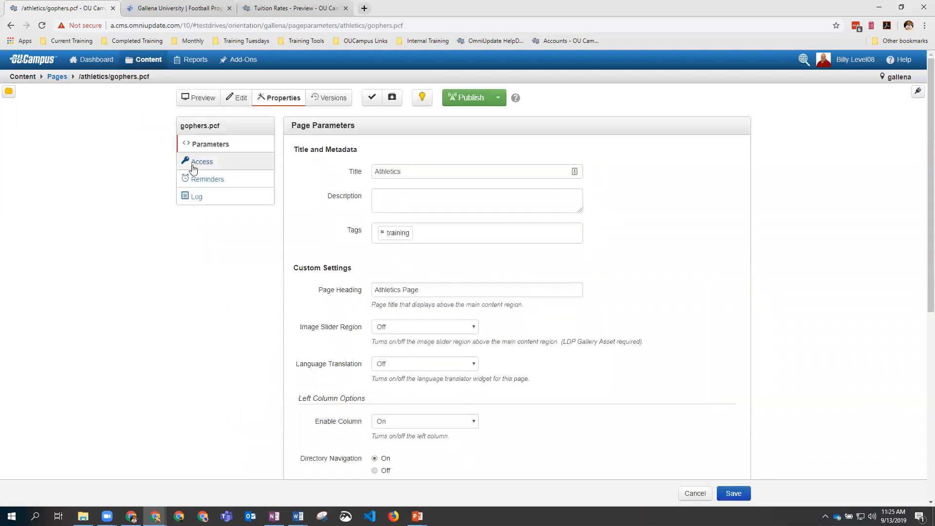
click(218, 185)
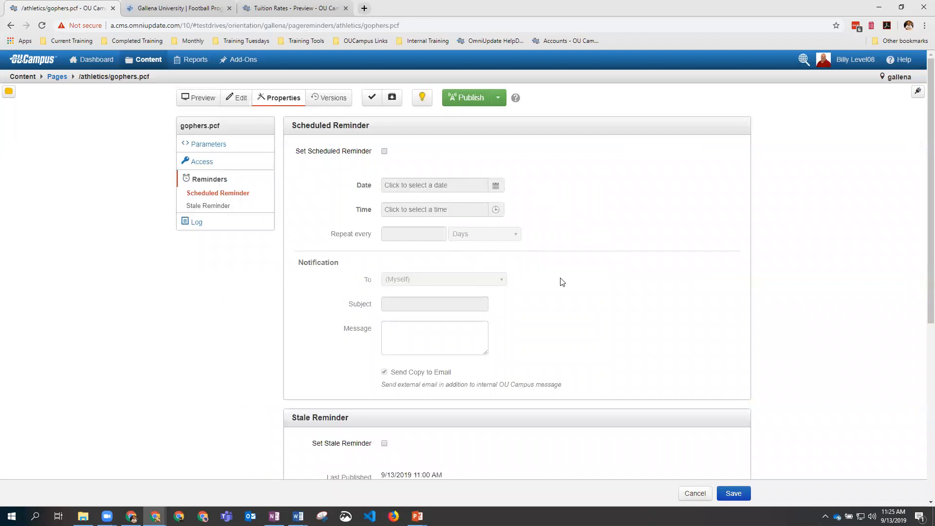
scroll(560, 276, down, 1)
scroll(518, 259, down, 2)
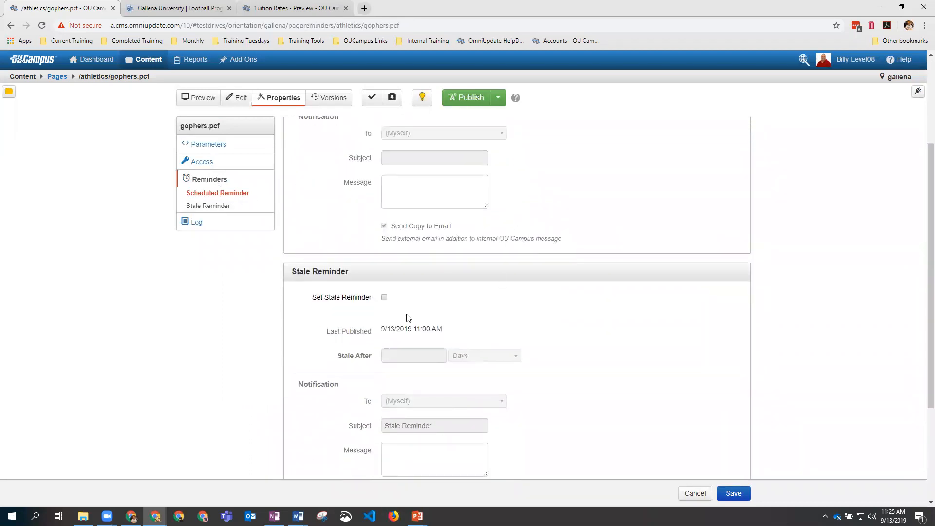
scroll(387, 277, down, 1)
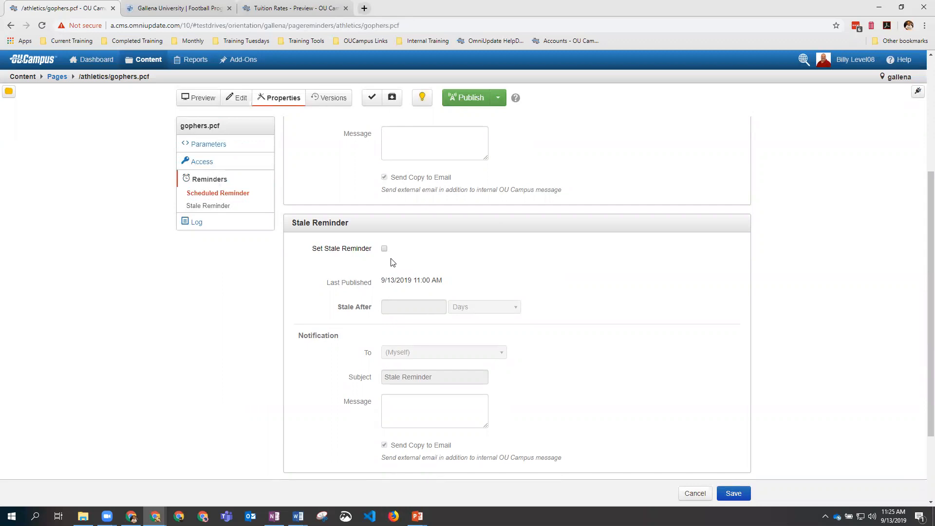
scroll(391, 262, down, 1)
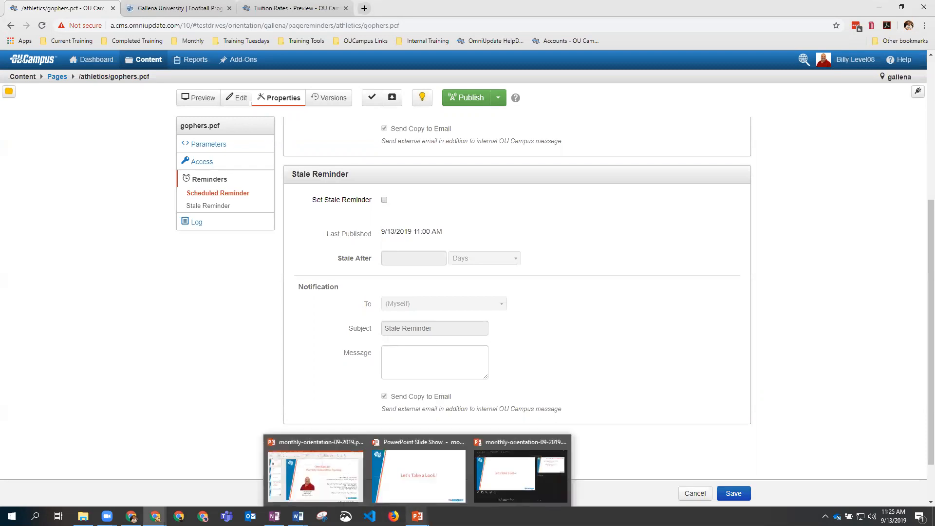
Step: Resume the PowerPoint slideshow and advance to the October 11th, 2019 Monthly Orientation Training slide
click(417, 516)
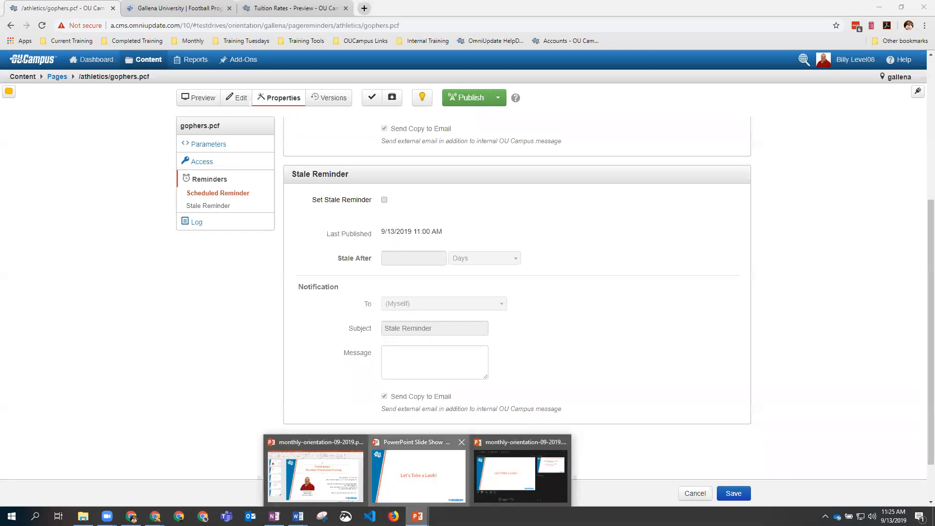
click(422, 482)
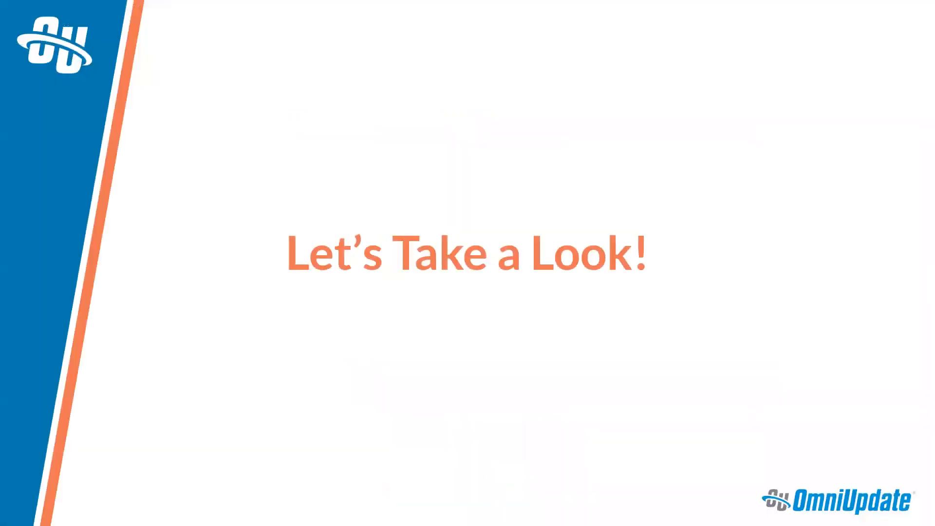
key(Right)
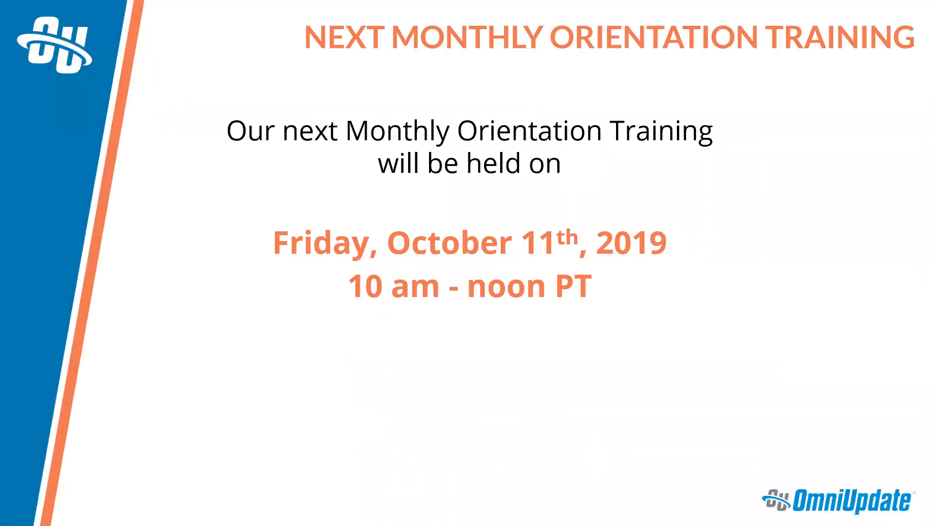